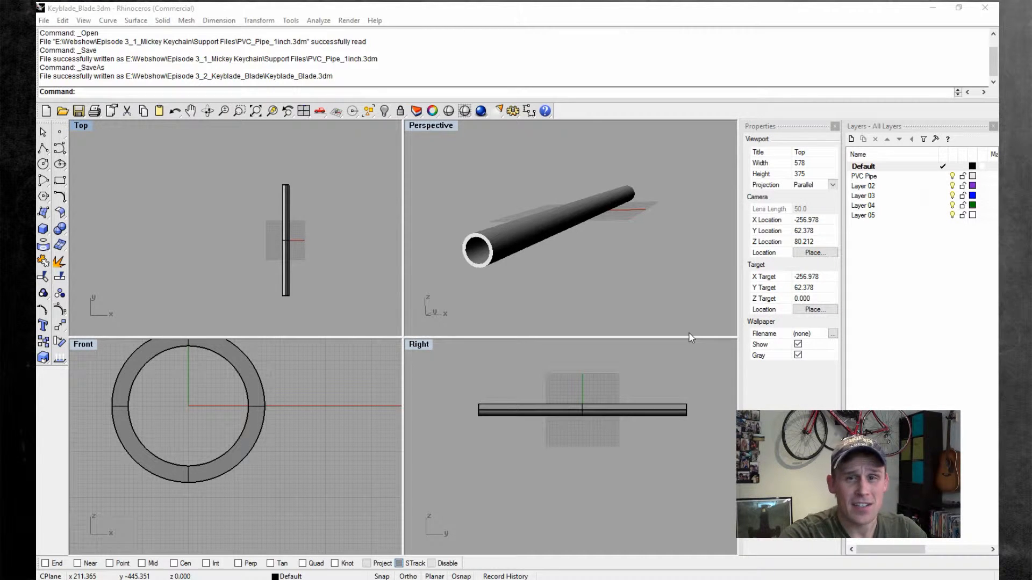
# - Check the keyblade artwork in Illustrator, switch back to Rhino and examine the PVC pipe model in its views
pyautogui.hotkey('alt', 'Tab')
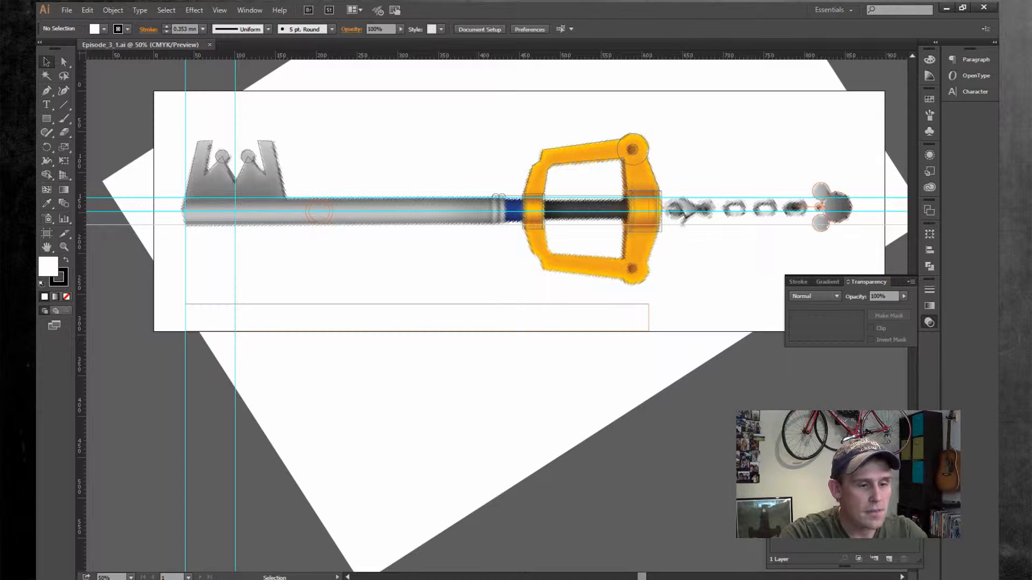
pyautogui.hotkey('alt', 'Tab')
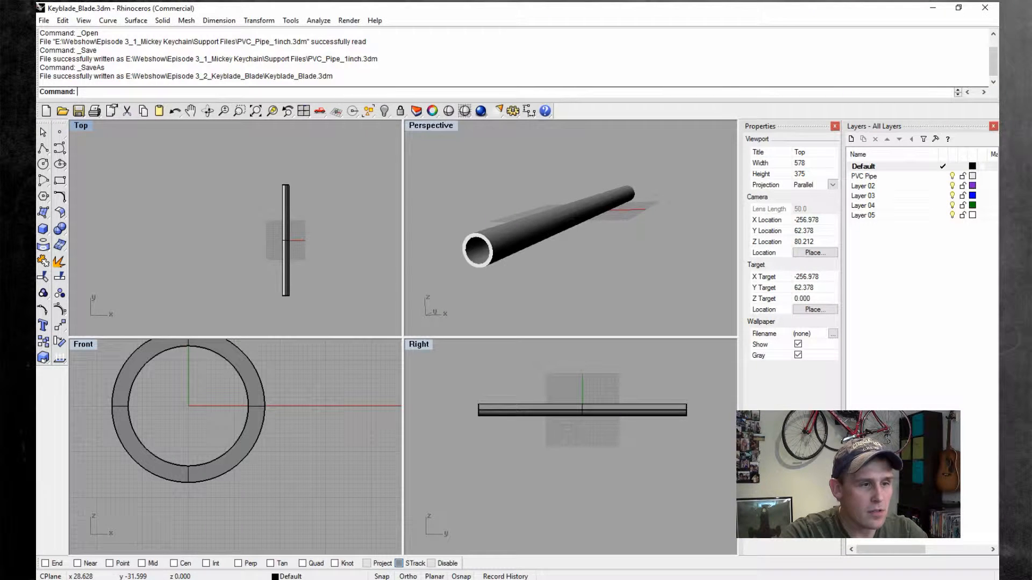
pyautogui.click(488, 202)
pyautogui.moveTo(492, 230); pyautogui.dragTo(514, 237, button='right')
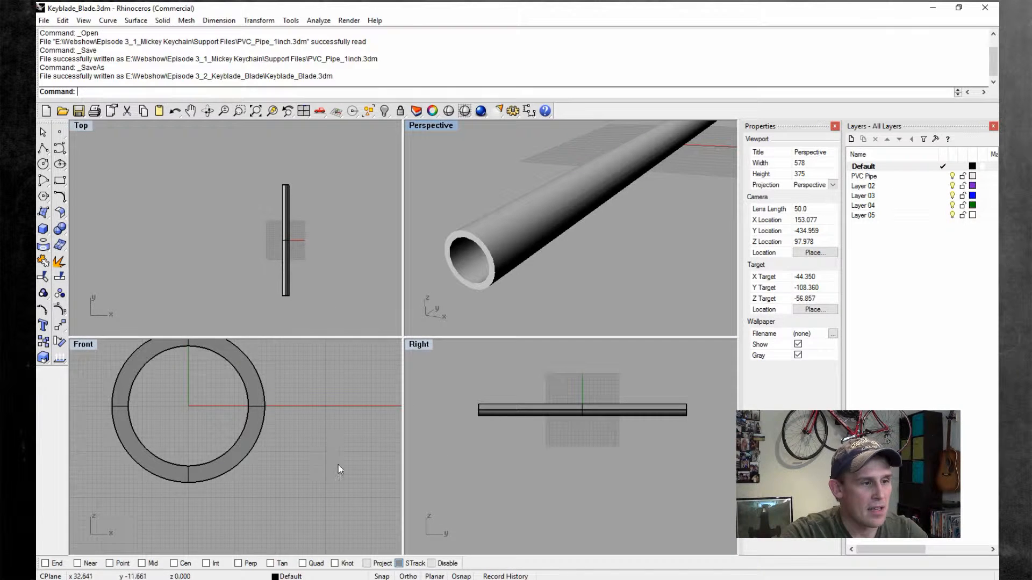
pyautogui.scroll(-2, 338, 469)
pyautogui.scroll(1, 223, 364)
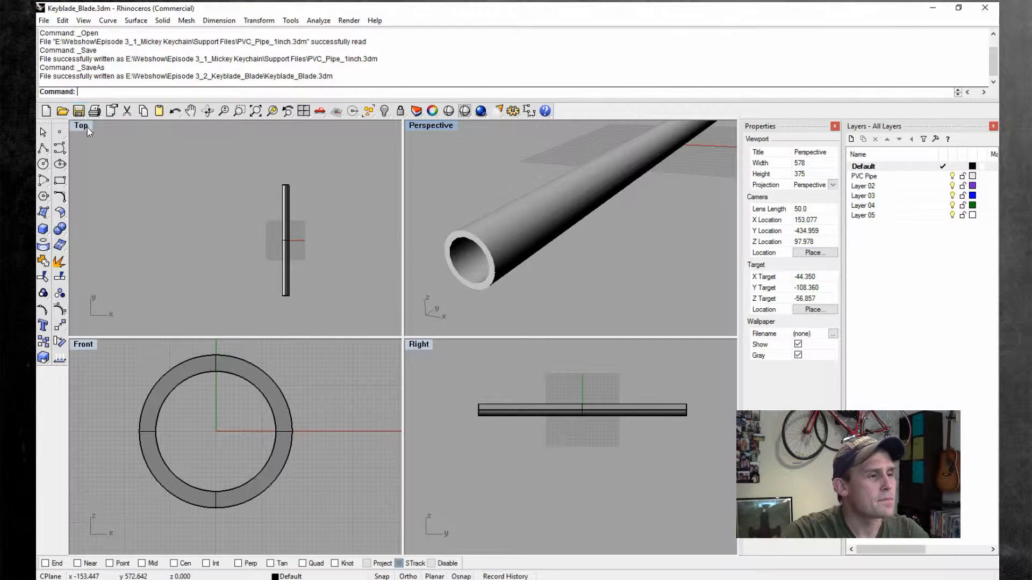
pyautogui.scroll(-2, 235, 230)
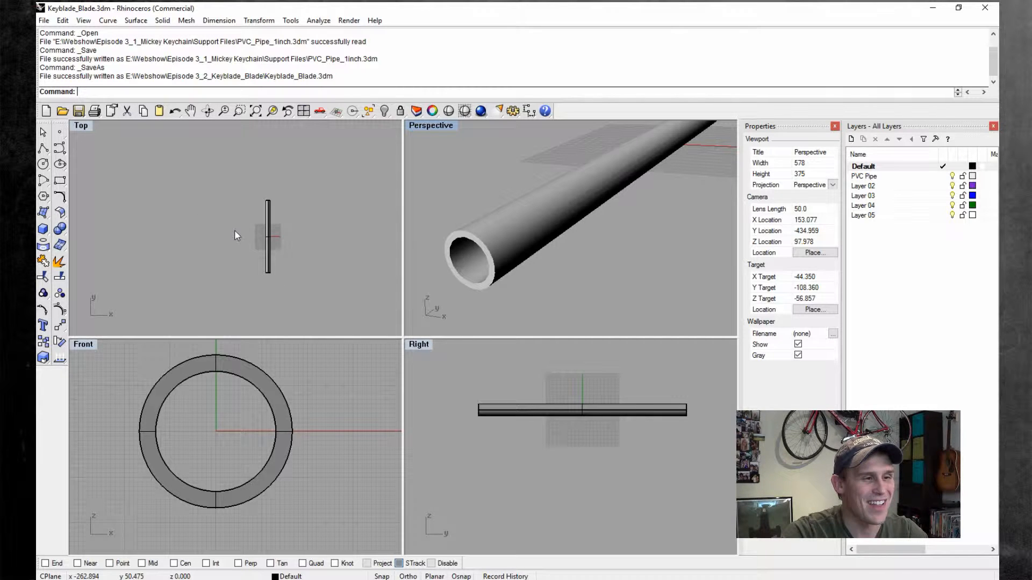
# - Start a file import, browse to the Support Files folder of Episode 3_1_Mickey Keychain and filter for PDF files (*.pdf; *.ai; *.eps)
pyautogui.click(44, 20)
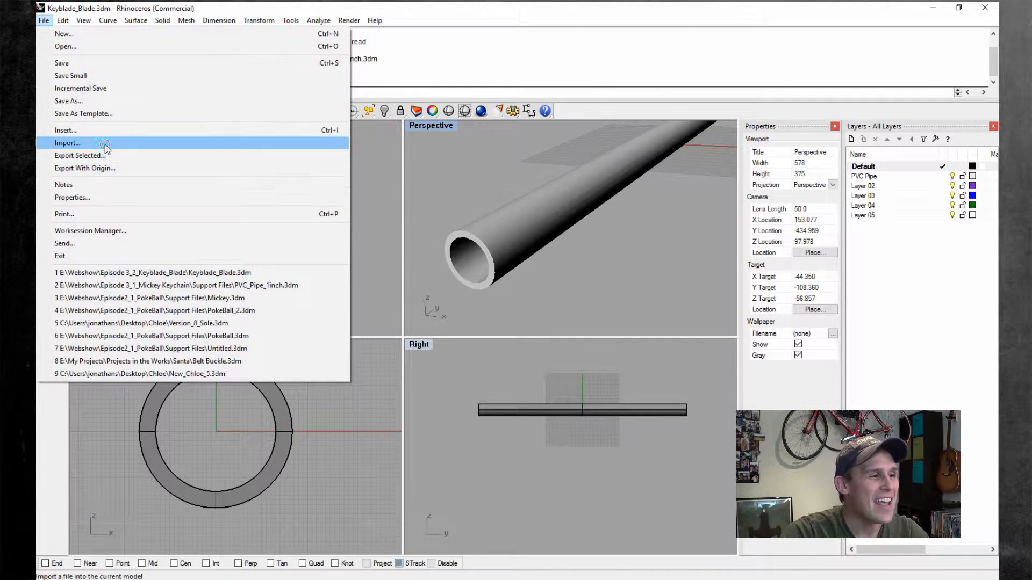
pyautogui.click(105, 142)
pyautogui.click(472, 173)
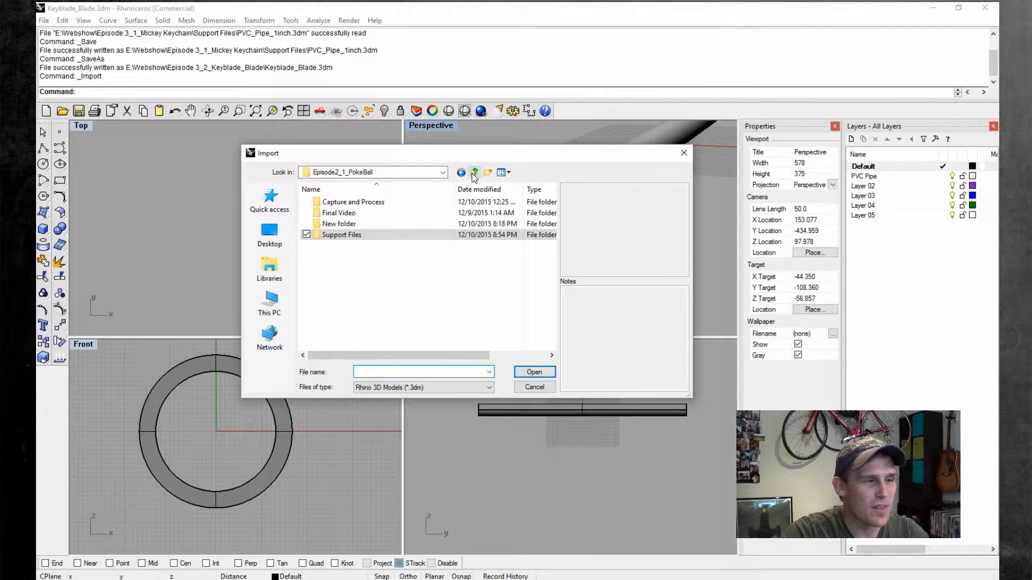
pyautogui.click(472, 172)
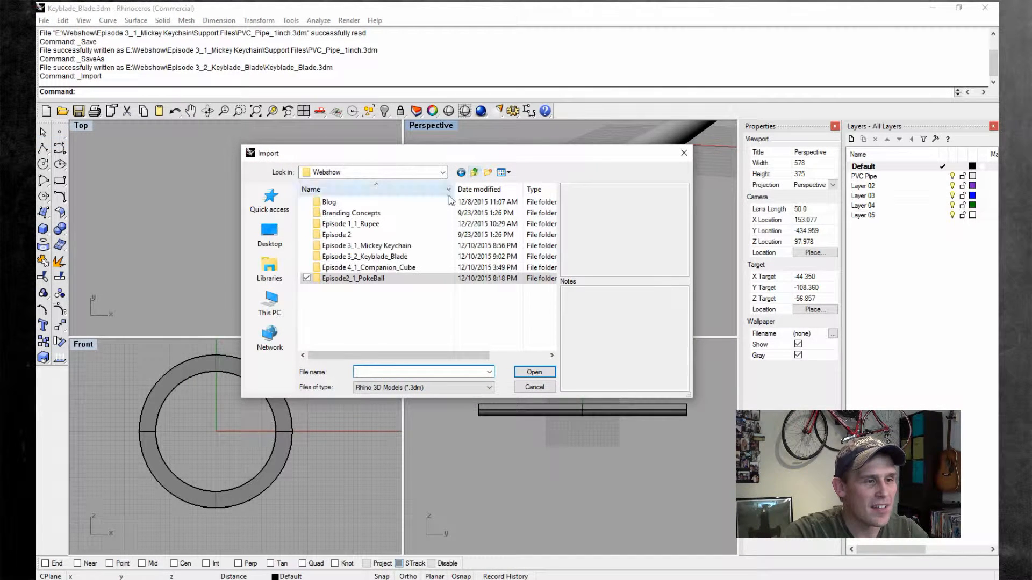
pyautogui.doubleClick(396, 256)
pyautogui.click(474, 173)
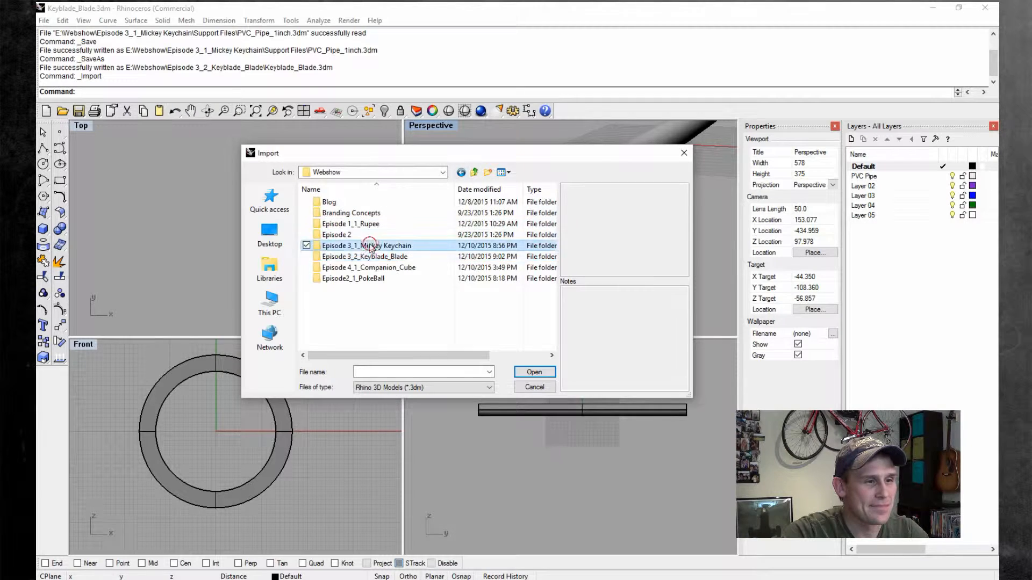
pyautogui.doubleClick(365, 246)
pyautogui.doubleClick(341, 223)
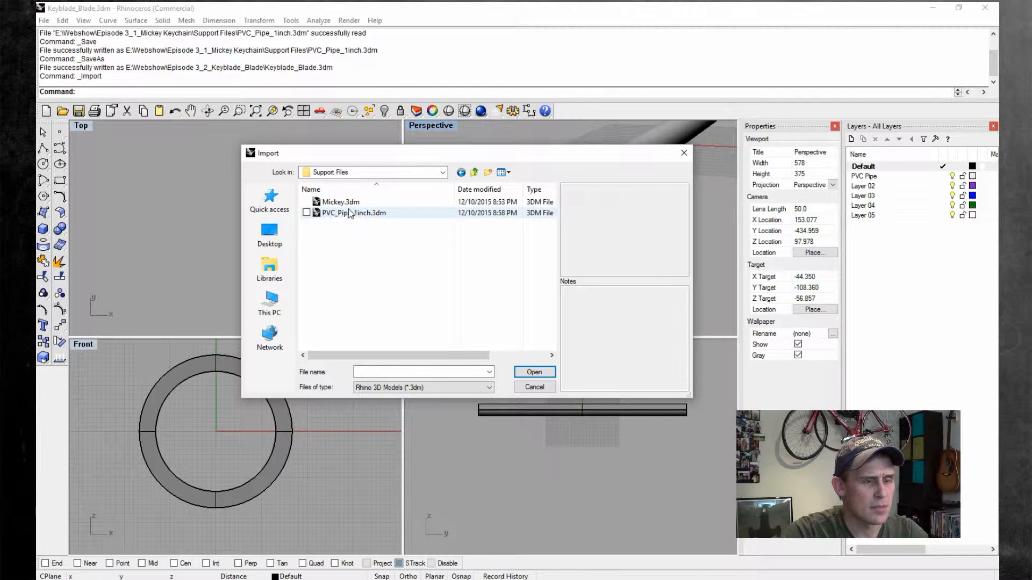
pyautogui.click(442, 387)
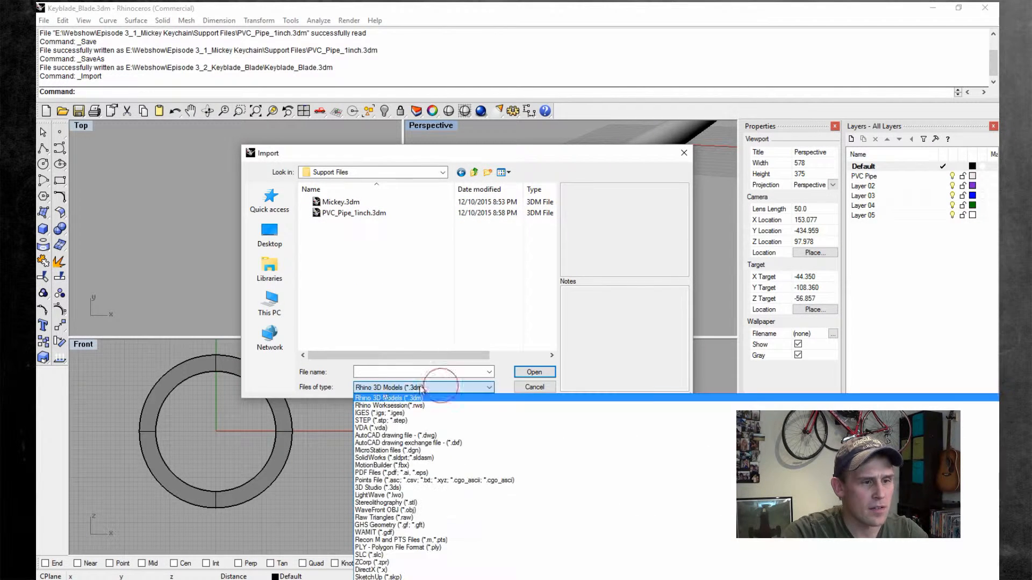
pyautogui.click(418, 473)
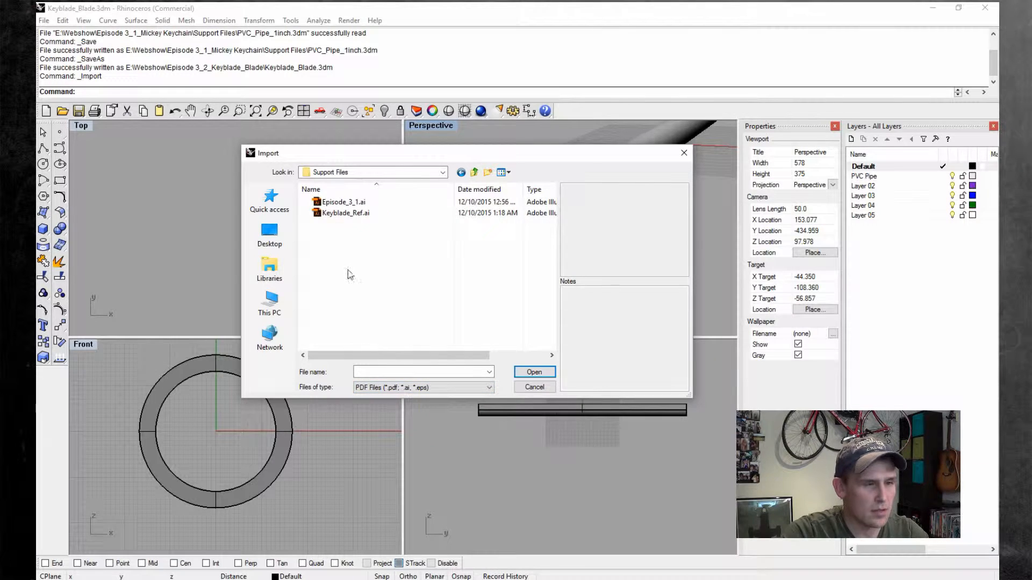
# - Try importing Episode_3_1.ai with preserved units at 1 inch per Rhino unit, check its size against the pipe and undo the import
pyautogui.doubleClick(342, 207)
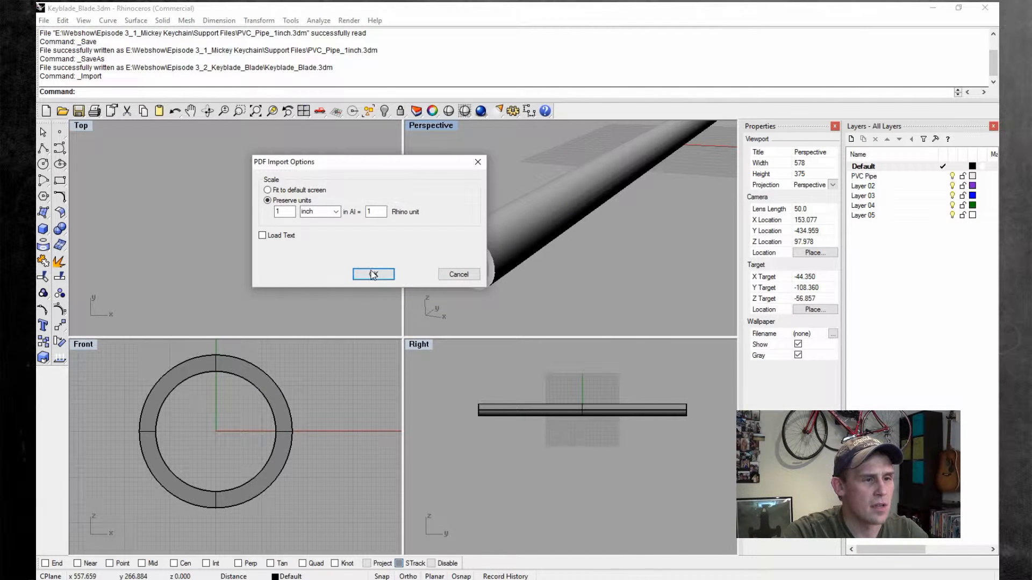
pyautogui.click(375, 275)
pyautogui.scroll(-4, 330, 420)
pyautogui.scroll(-3, 285, 275)
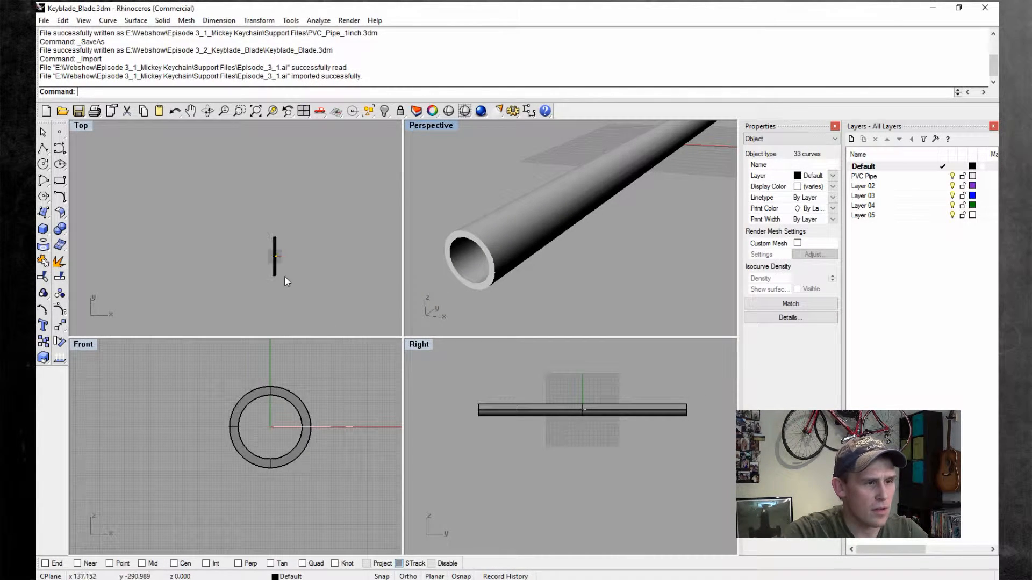
pyautogui.scroll(-3, 564, 310)
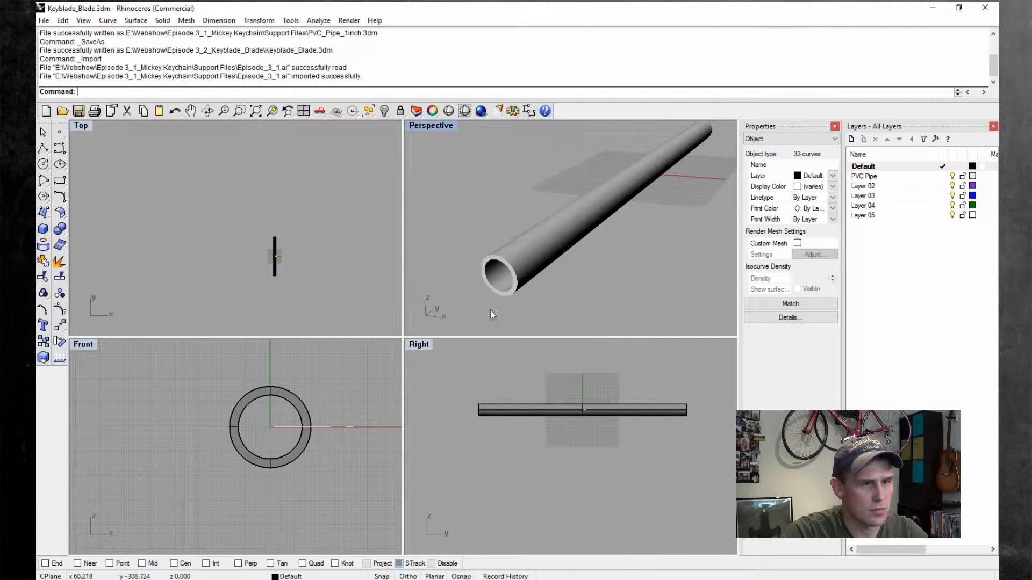
pyautogui.scroll(-6, 384, 273)
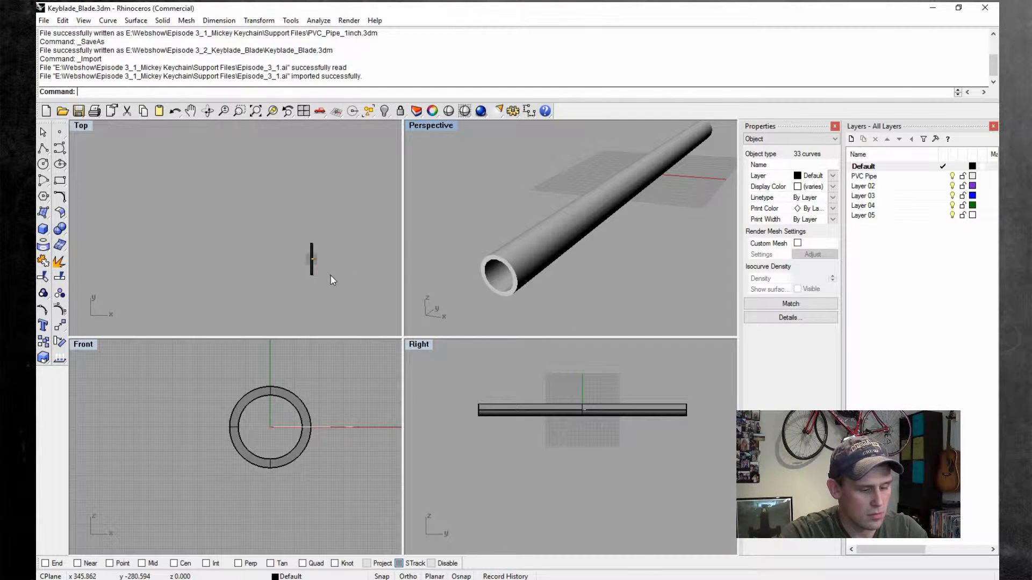
pyautogui.hotkey('ctrl', 'z')
pyautogui.click(63, 20)
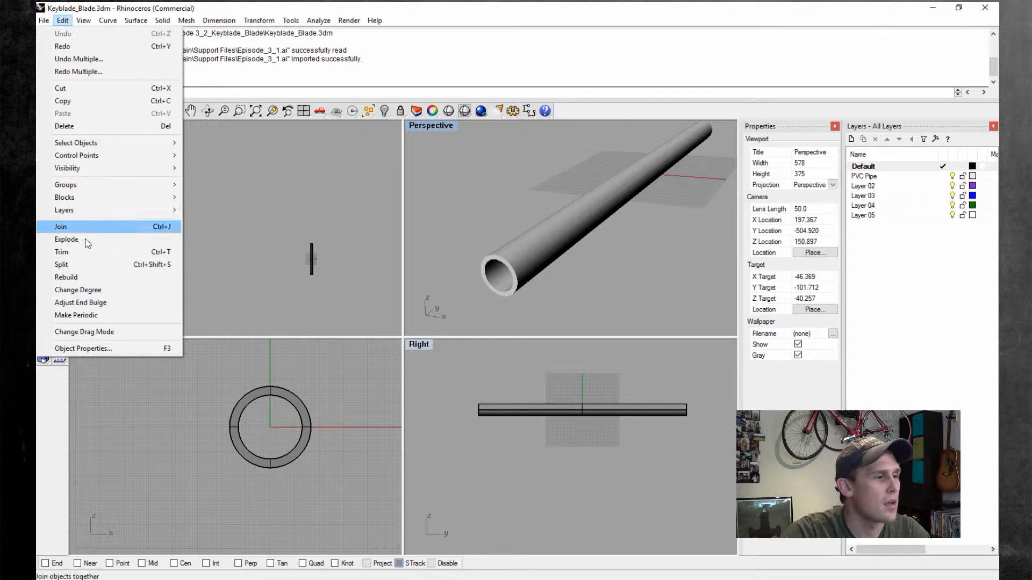
# - Import Episode_3_1.ai with preserved units at 1 mm in AI per 1 Rhino unit
pyautogui.click(43, 20)
pyautogui.click(86, 143)
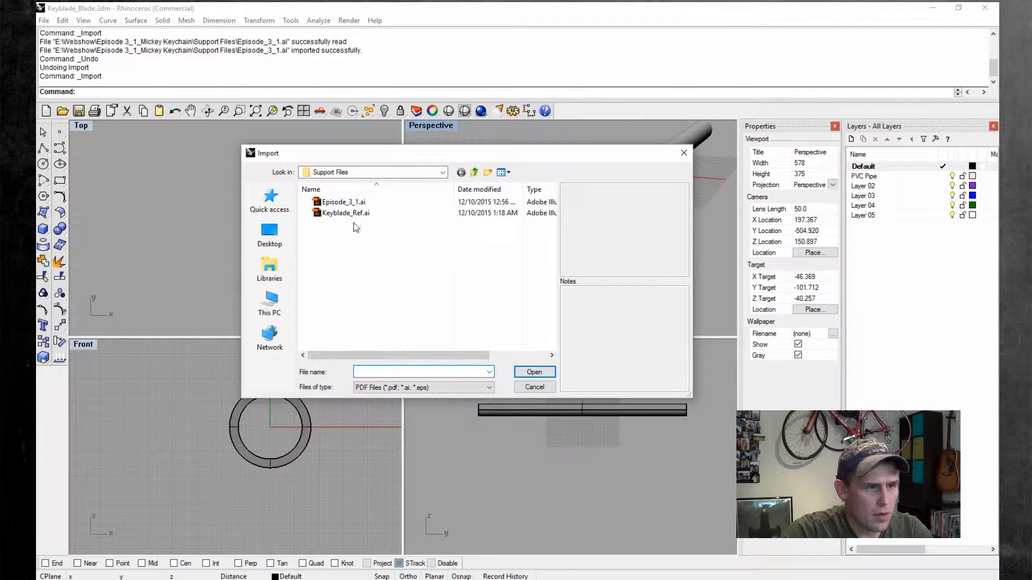
pyautogui.doubleClick(344, 203)
pyautogui.click(334, 212)
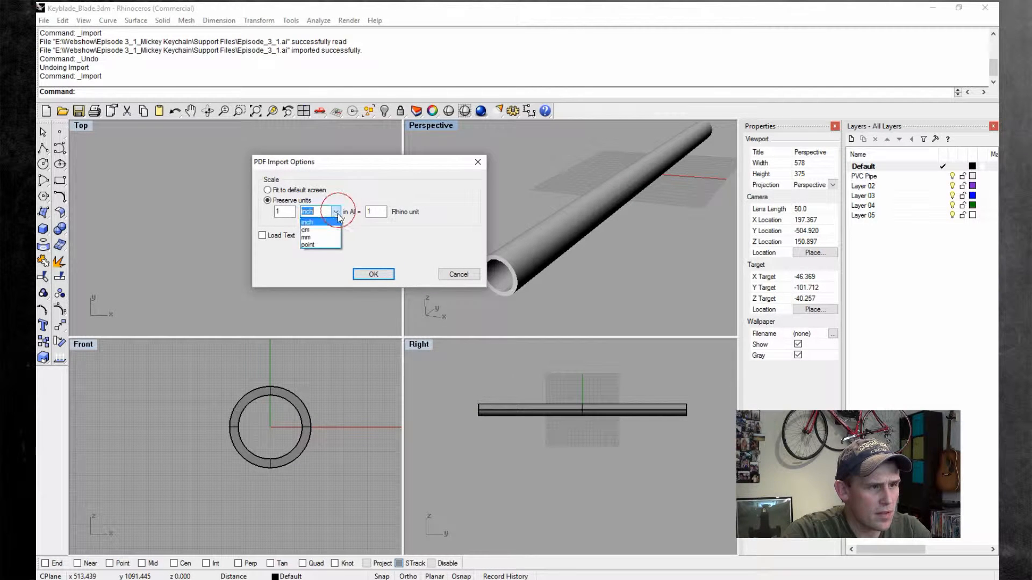
pyautogui.click(332, 237)
pyautogui.click(374, 274)
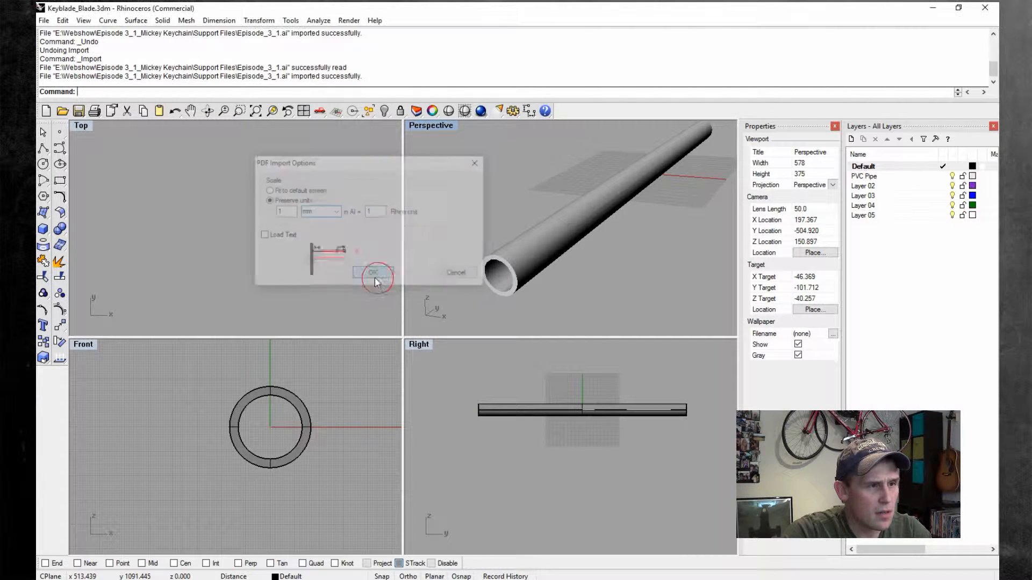
# - Compare the imported keyblade curves with the pipe and group all of the curves
pyautogui.scroll(6, 331, 258)
pyautogui.scroll(-10, 322, 256)
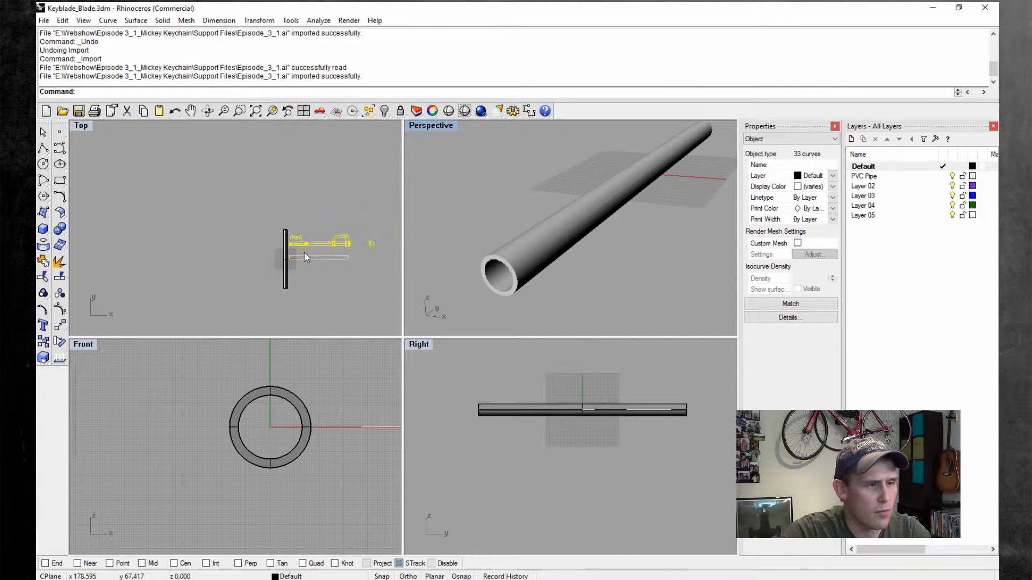
pyautogui.scroll(4, 358, 255)
pyautogui.scroll(-2, 306, 268)
pyautogui.scroll(-6, 320, 360)
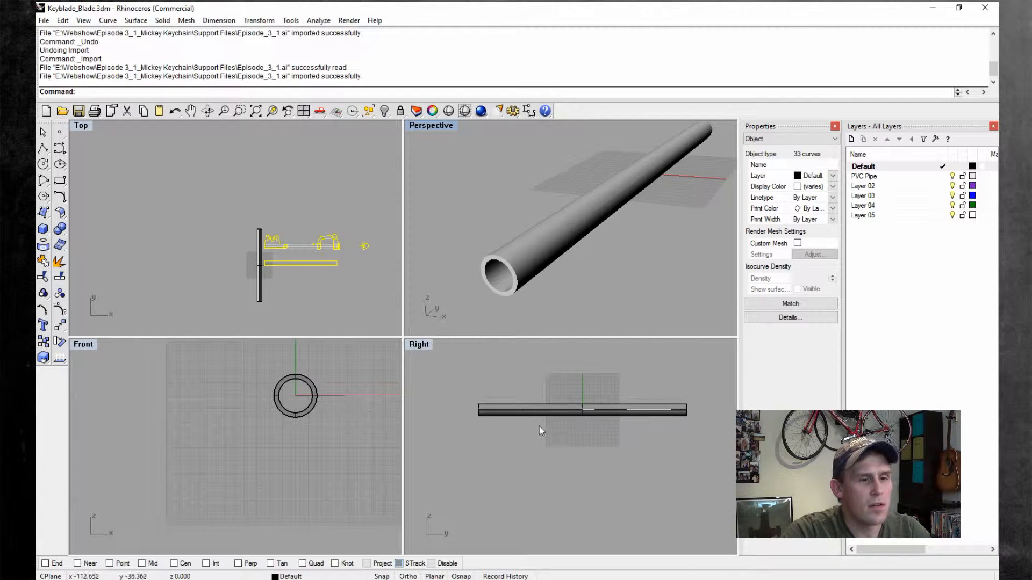
pyautogui.scroll(-2, 540, 428)
pyautogui.scroll(2, 368, 295)
pyautogui.scroll(1, 314, 244)
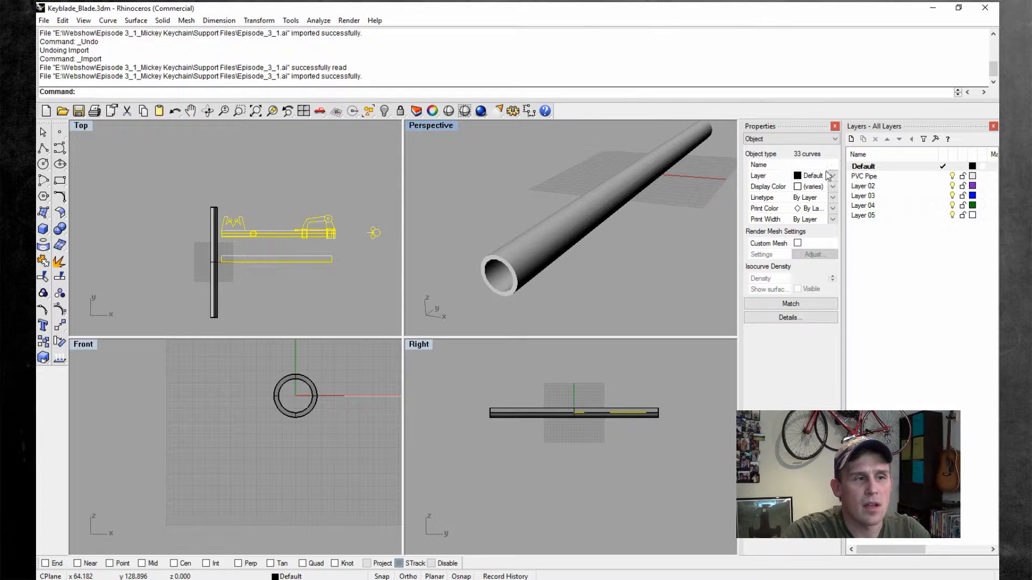
pyautogui.click(63, 21)
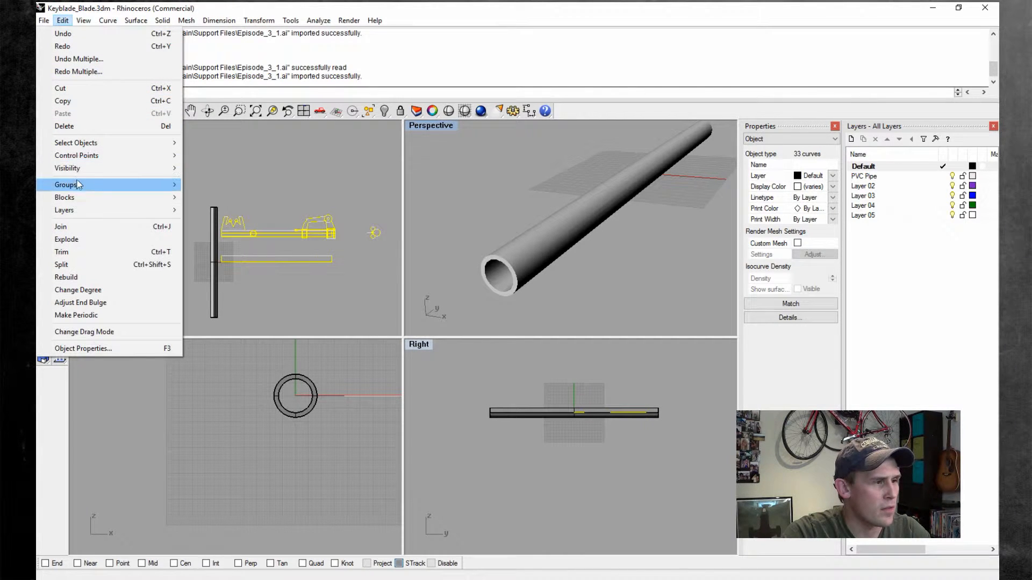
pyautogui.moveTo(80, 184)
pyautogui.click(207, 186)
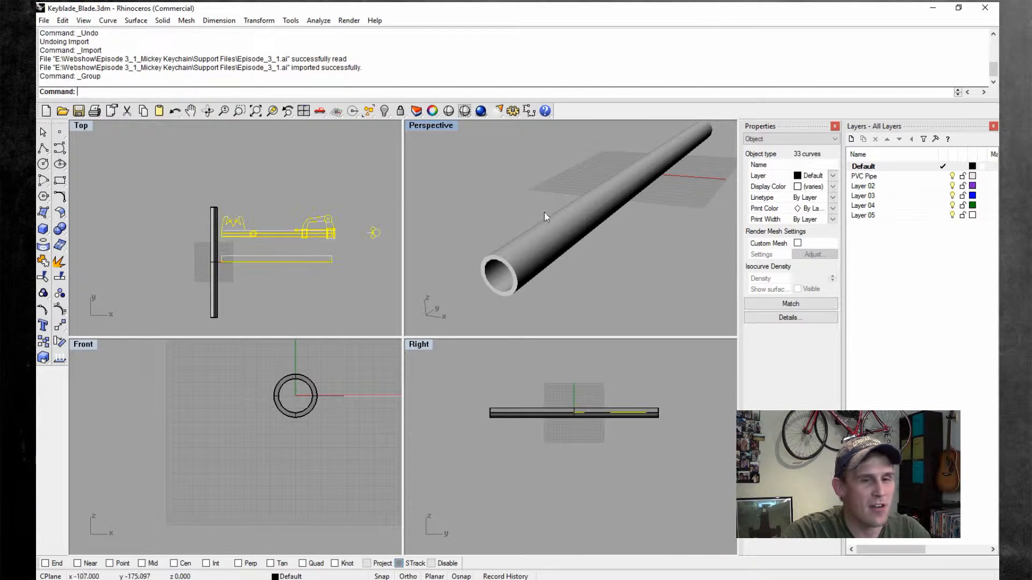
# - Rename the Default layer to Initial Sketches
pyautogui.click(872, 168)
pyautogui.click(873, 167)
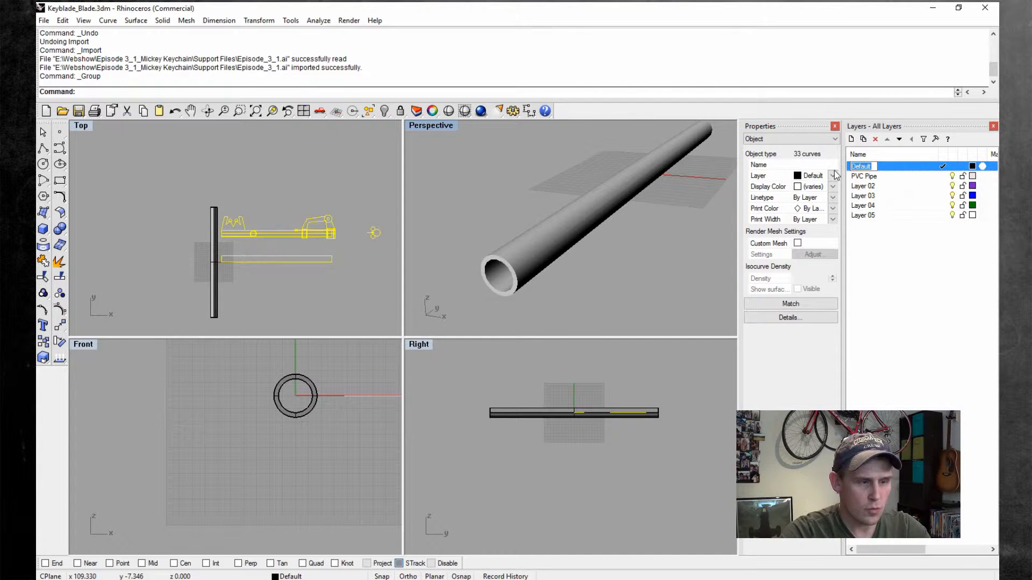
pyautogui.write('Initial Sketche')
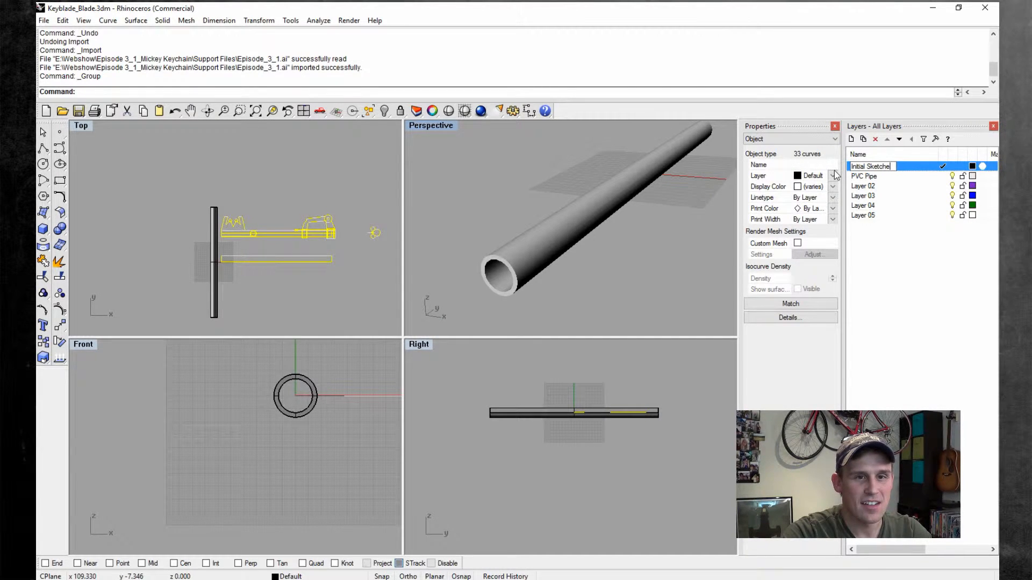
pyautogui.write('s')
pyautogui.press('Return')
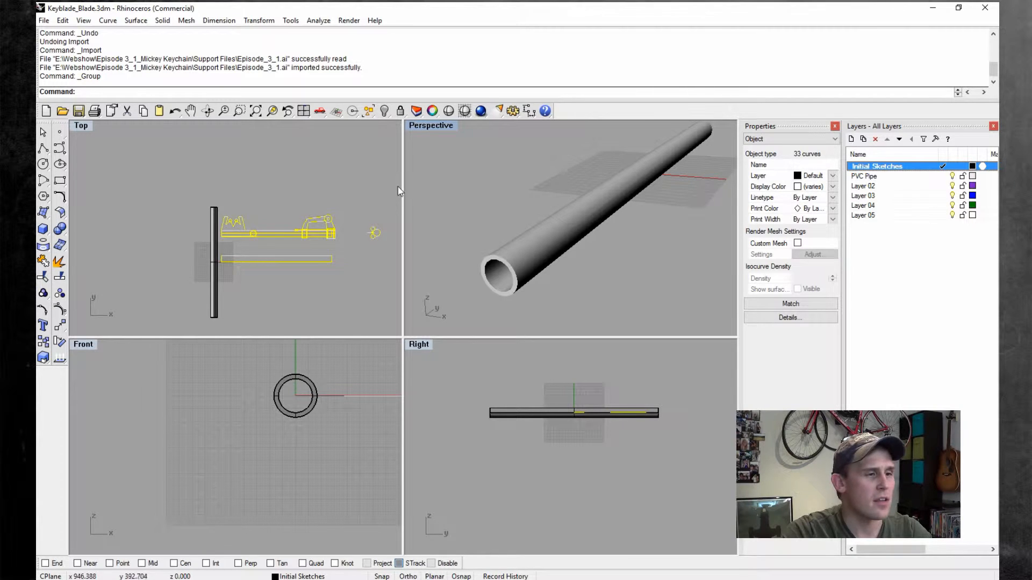
# - Rotate the grouped keyblade curves a quarter turn clockwise in the Top view and move them beside the pipe, parallel to it
pyautogui.click(331, 193)
pyautogui.moveTo(374, 201); pyautogui.dragTo(231, 272)
pyautogui.click(219, 20)
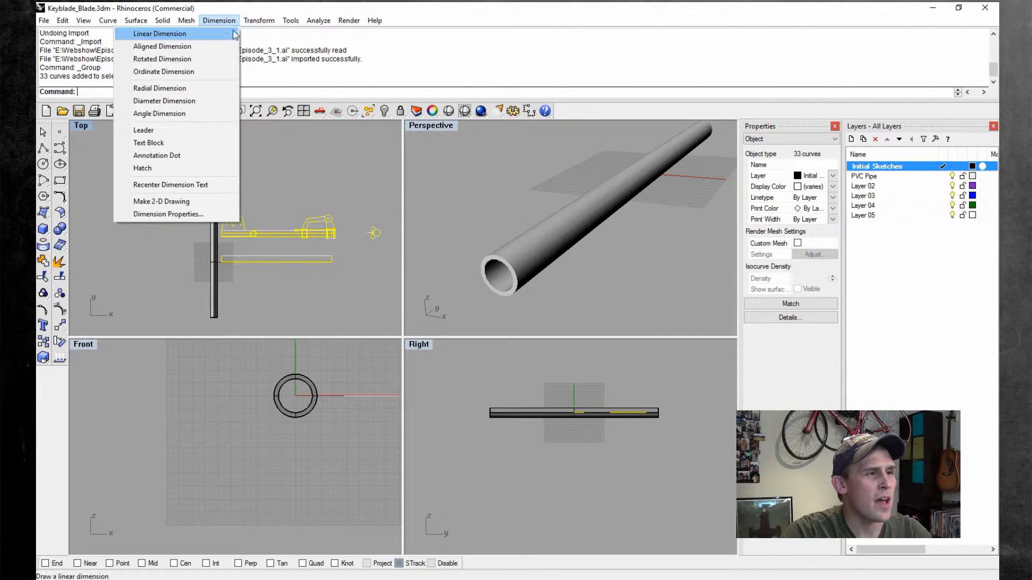
pyautogui.moveTo(259, 20)
pyautogui.click(225, 61)
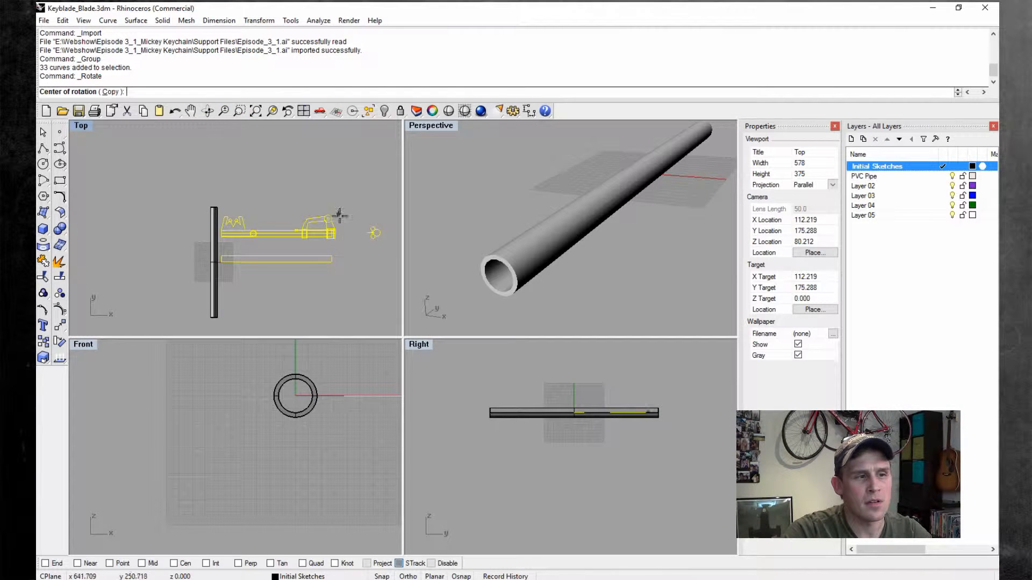
pyautogui.click(350, 231)
pyautogui.click(177, 237)
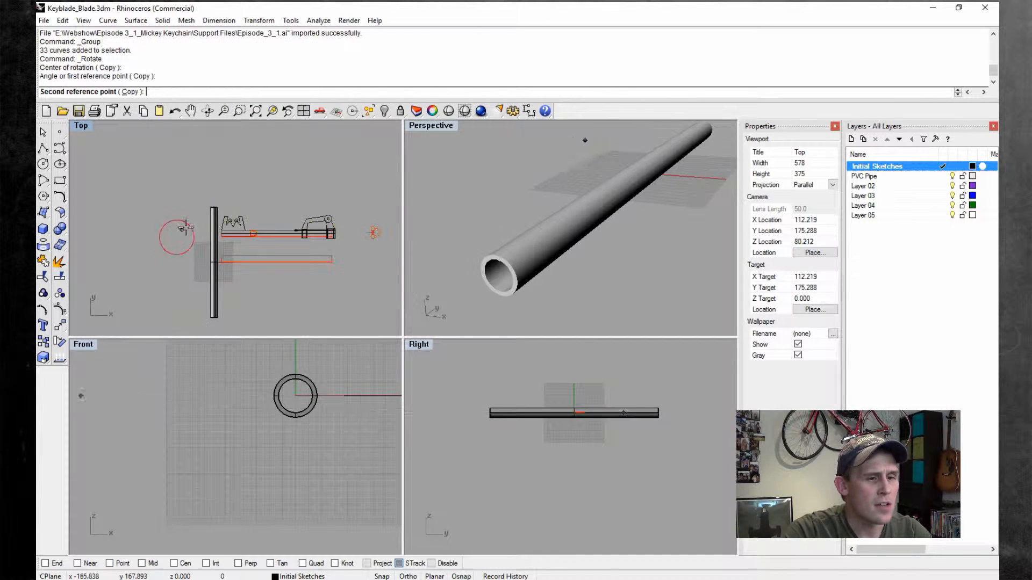
pyautogui.click(281, 135)
pyautogui.scroll(-10, 318, 220)
pyautogui.scroll(6, 326, 198)
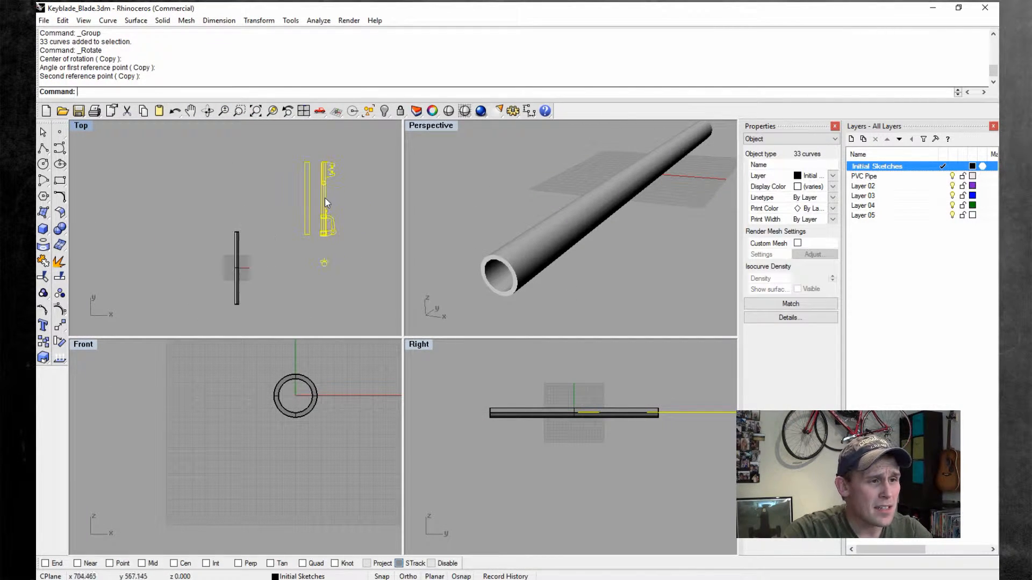
pyautogui.moveTo(325, 198); pyautogui.dragTo(298, 250)
# - Rotate the grouped keyblade curves 90 degrees in the Front view so the drawing stands upright
pyautogui.scroll(-3, 505, 465)
pyautogui.scroll(-2, 295, 402)
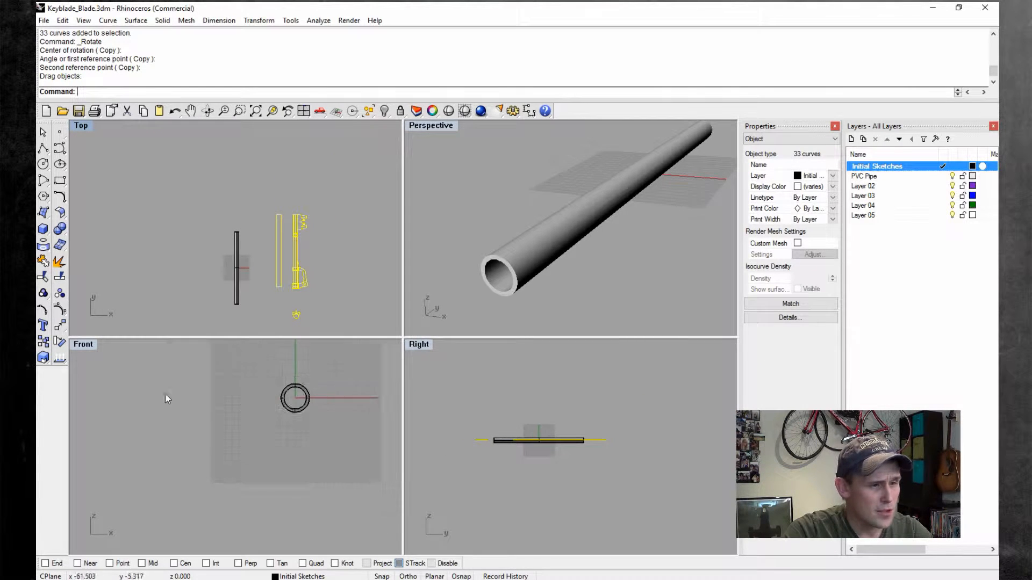
pyautogui.scroll(-3, 210, 411)
pyautogui.click(259, 20)
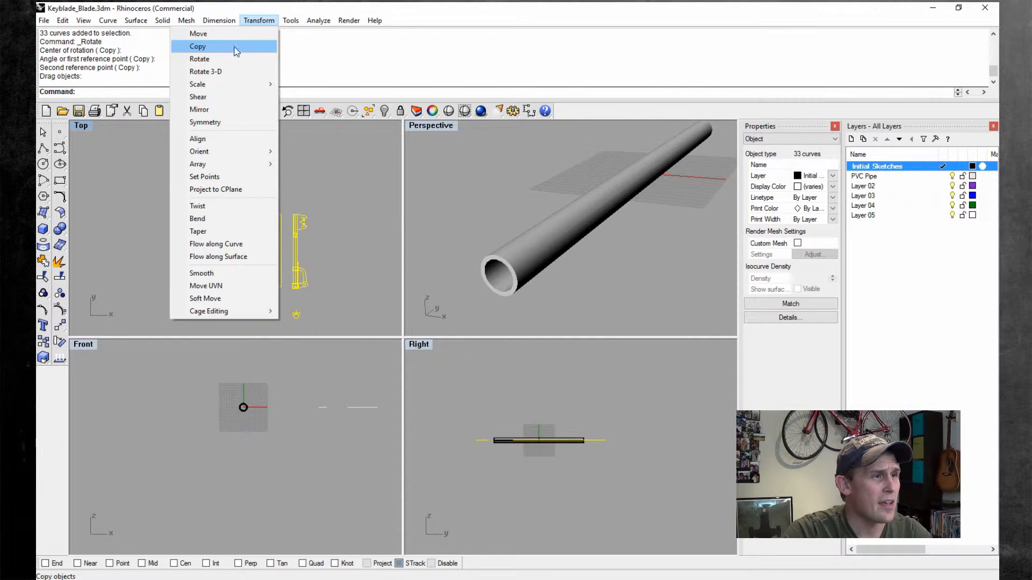
pyautogui.click(226, 59)
pyautogui.click(301, 407)
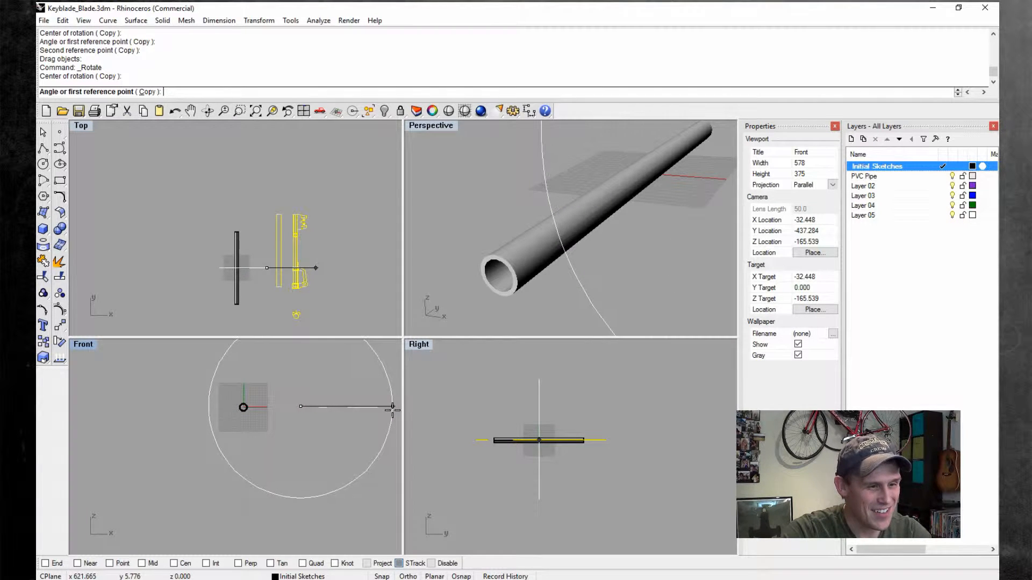
pyautogui.click(392, 407)
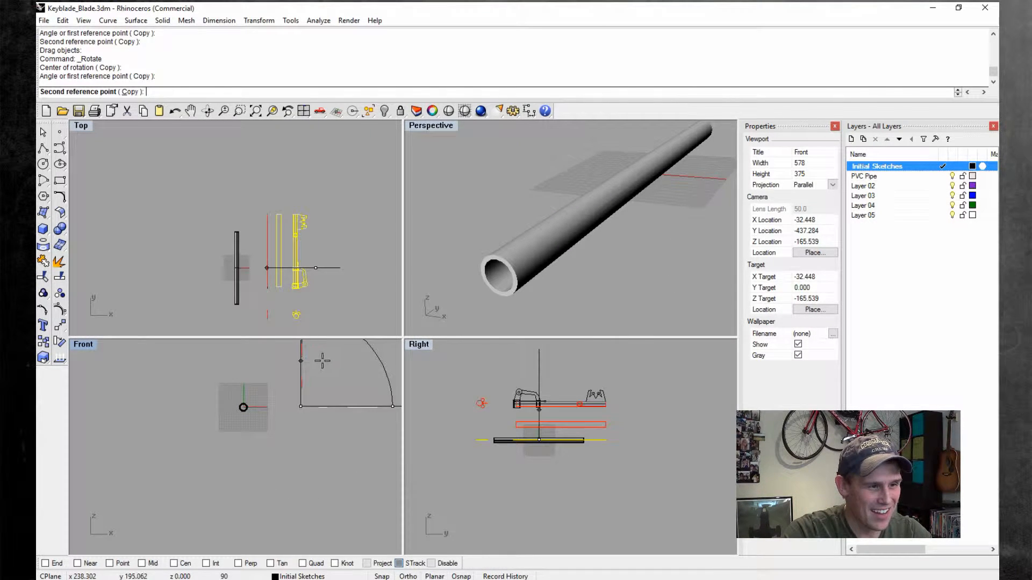
pyautogui.click(303, 351)
# - Move the upright keyblade curves down in the Front view until they stand close beside the pipe
pyautogui.scroll(6, 539, 401)
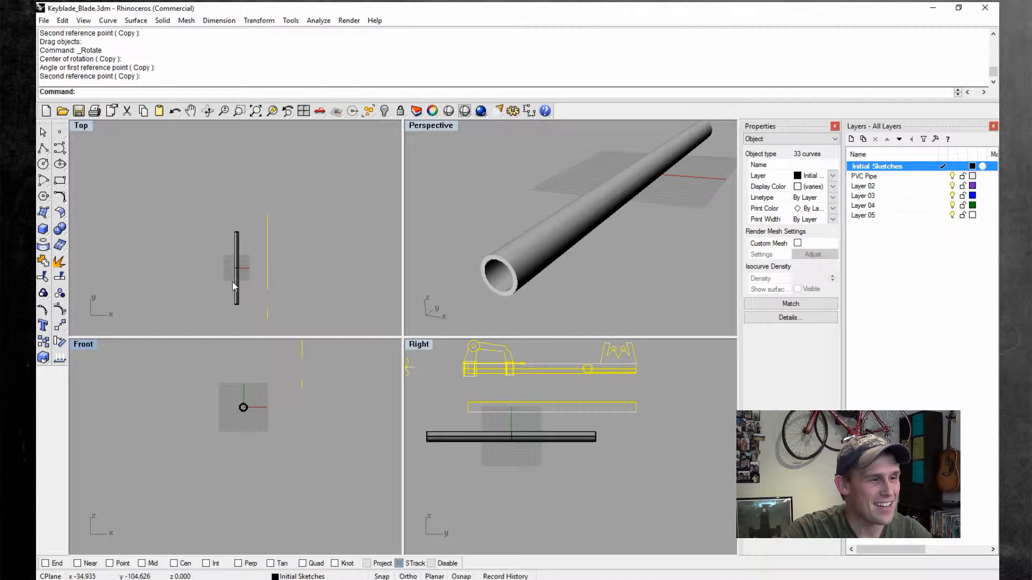
pyautogui.scroll(-1, 247, 385)
pyautogui.scroll(-1, 525, 406)
pyautogui.scroll(-10, 525, 229)
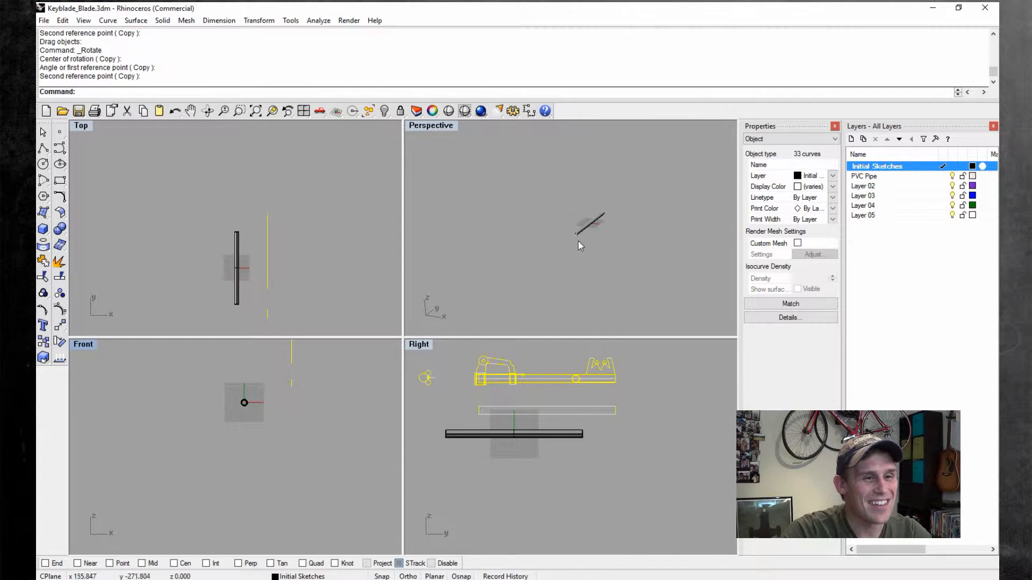
pyautogui.scroll(2, 279, 290)
pyautogui.scroll(3, 291, 372)
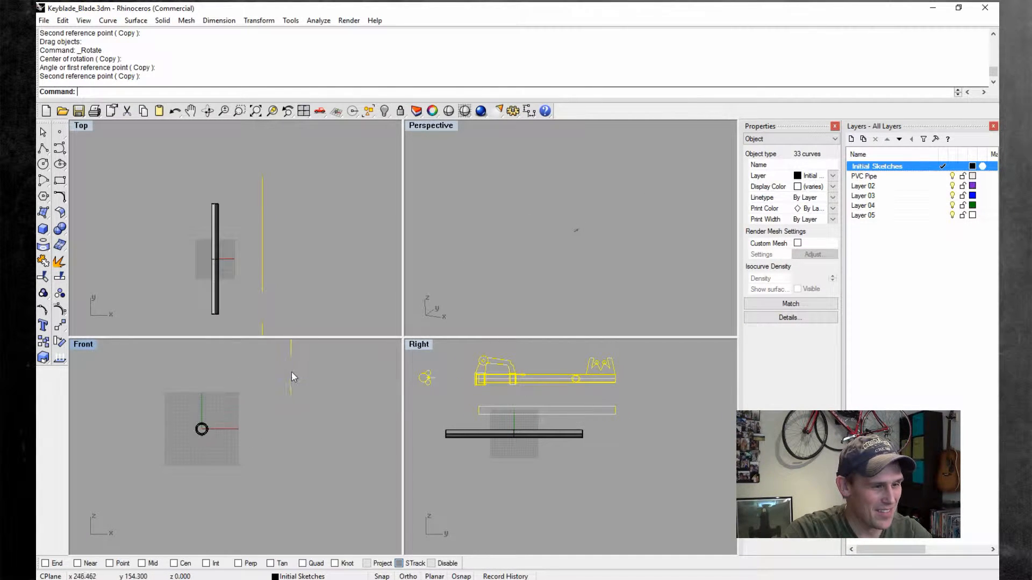
pyautogui.moveTo(287, 350); pyautogui.dragTo(224, 429)
pyautogui.scroll(8, 595, 213)
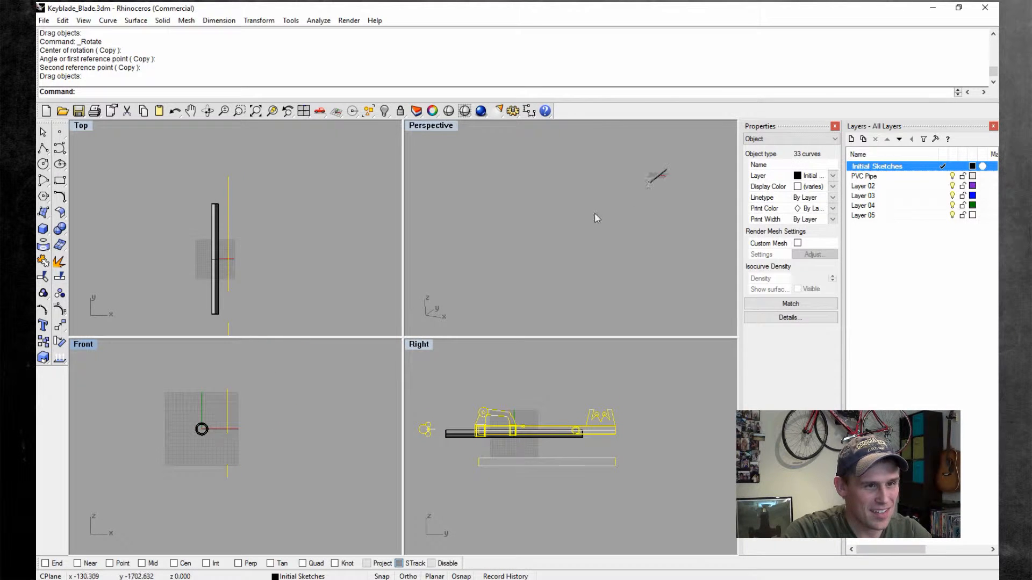
# - Set the Perspective viewport to Shaded display and orbit it to show the pipe together with the keyblade curves
pyautogui.scroll(4, 729, 155)
pyautogui.click(430, 125)
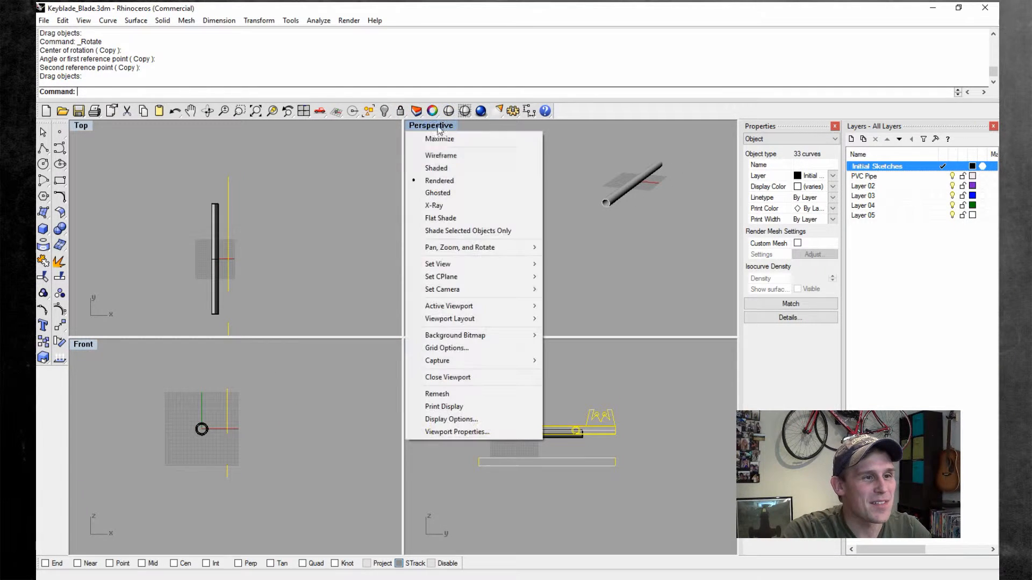
pyautogui.click(436, 168)
pyautogui.moveTo(577, 222); pyautogui.dragTo(576, 398, button='right')
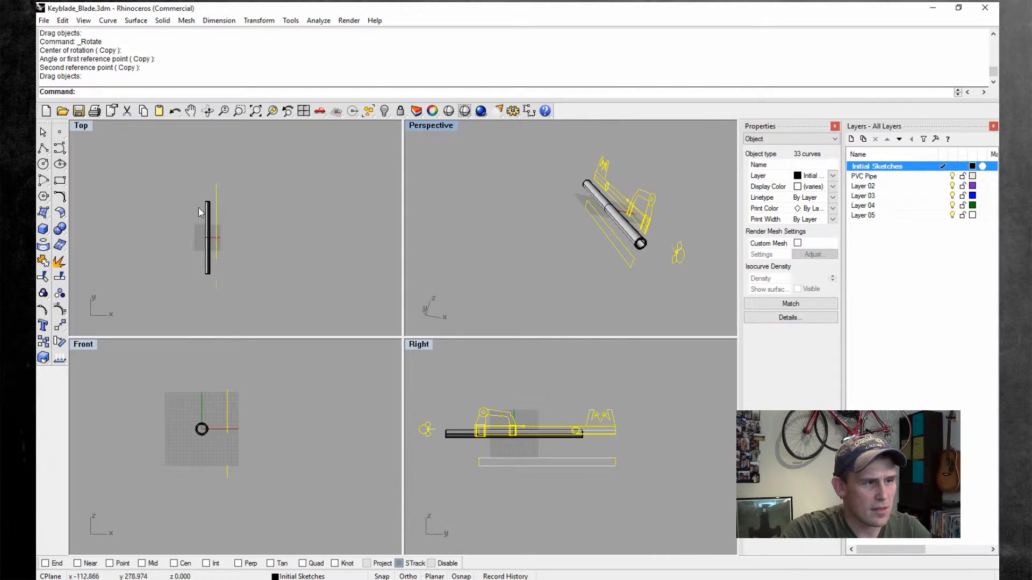
# - Change the Right viewport to the Left view and turn the Perspective view to the same side of the pipe
pyautogui.scroll(2, 497, 382)
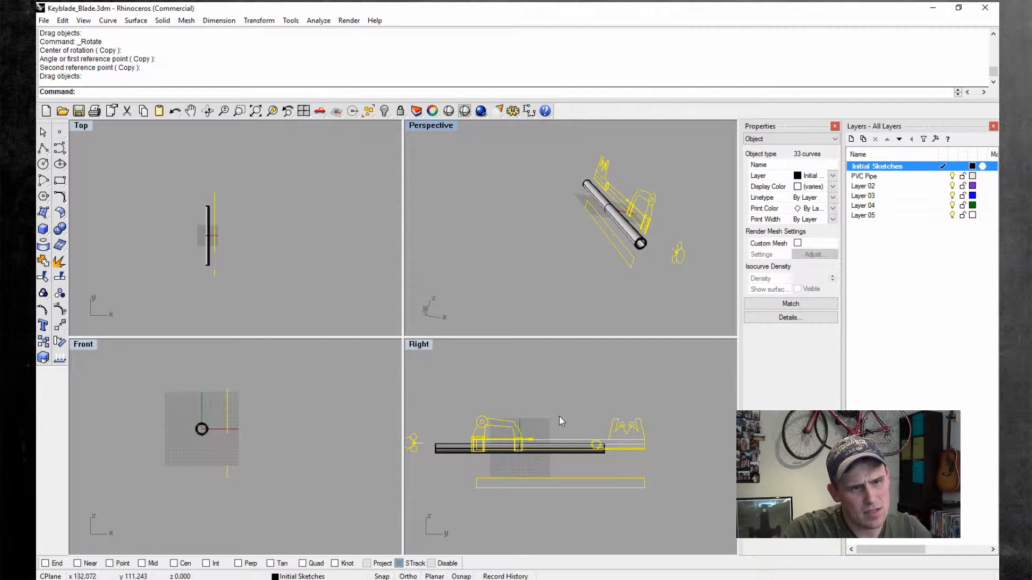
pyautogui.click(419, 344)
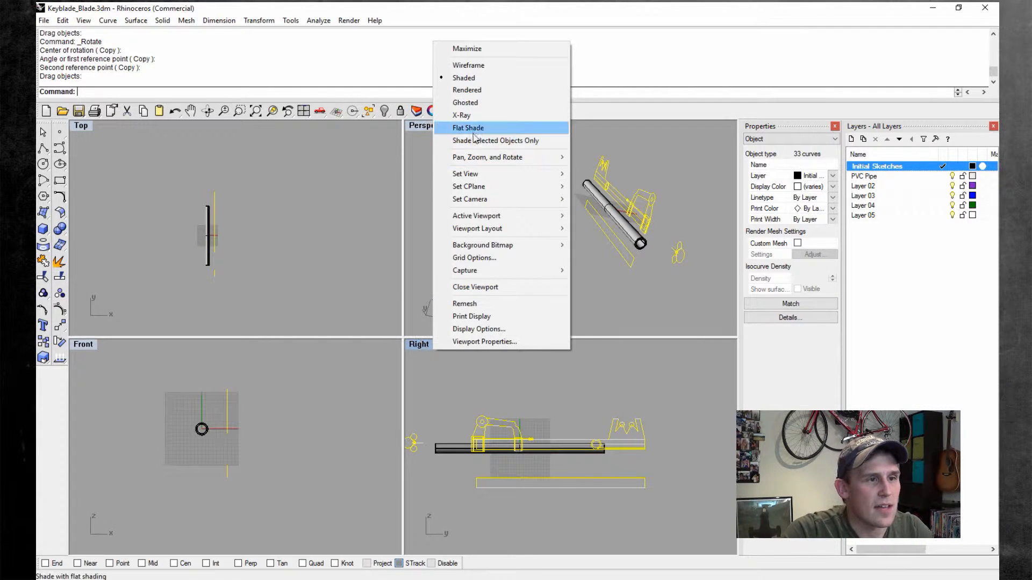
pyautogui.moveTo(480, 175)
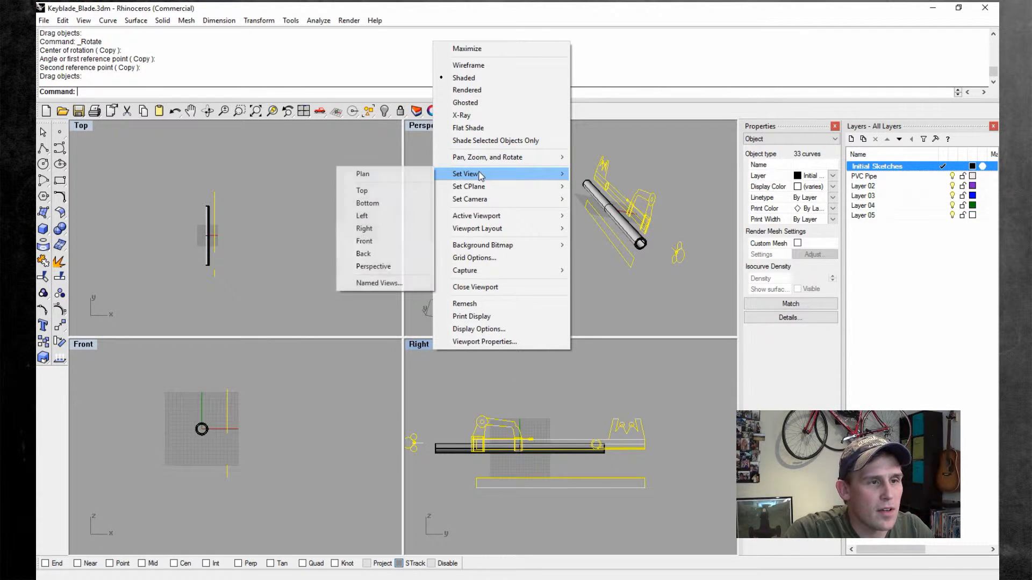
pyautogui.click(384, 216)
pyautogui.click(582, 259)
pyautogui.moveTo(581, 259); pyautogui.dragTo(591, 265, button='right')
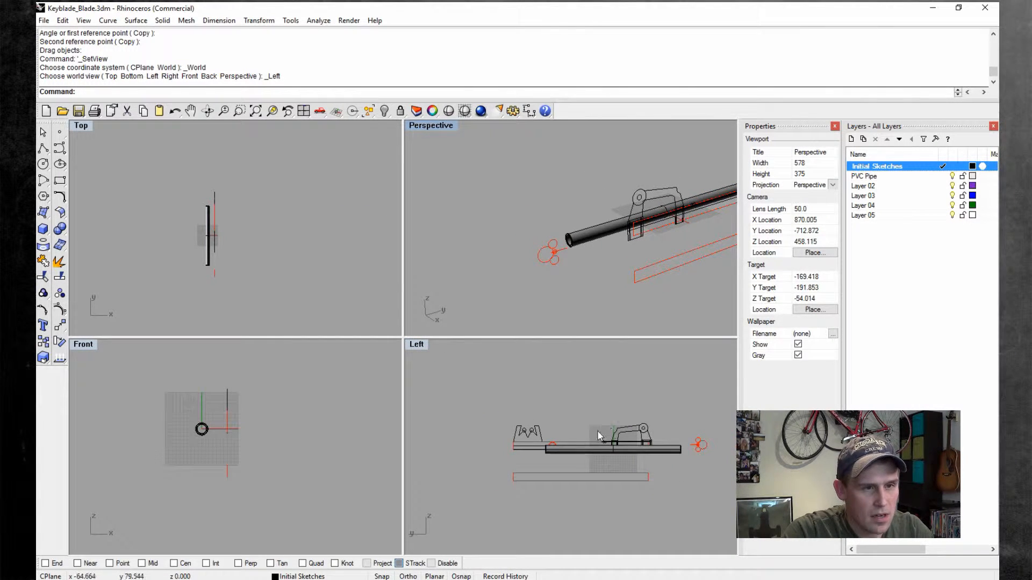
# - Move the keyblade curves in the Left view so the blade outline lines up with the pipe's end and edges
pyautogui.scroll(3, 578, 453)
pyautogui.moveTo(476, 414); pyautogui.dragTo(571, 424)
pyautogui.scroll(6, 505, 460)
pyautogui.scroll(5, 486, 397)
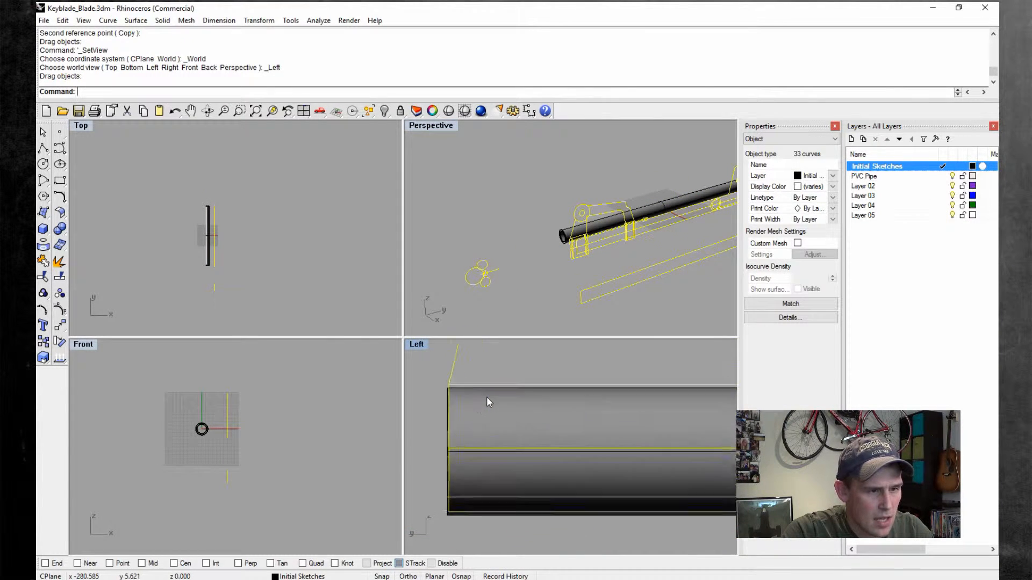
pyautogui.moveTo(485, 399); pyautogui.dragTo(485, 402)
pyautogui.scroll(-7, 477, 383)
pyautogui.scroll(5, 491, 440)
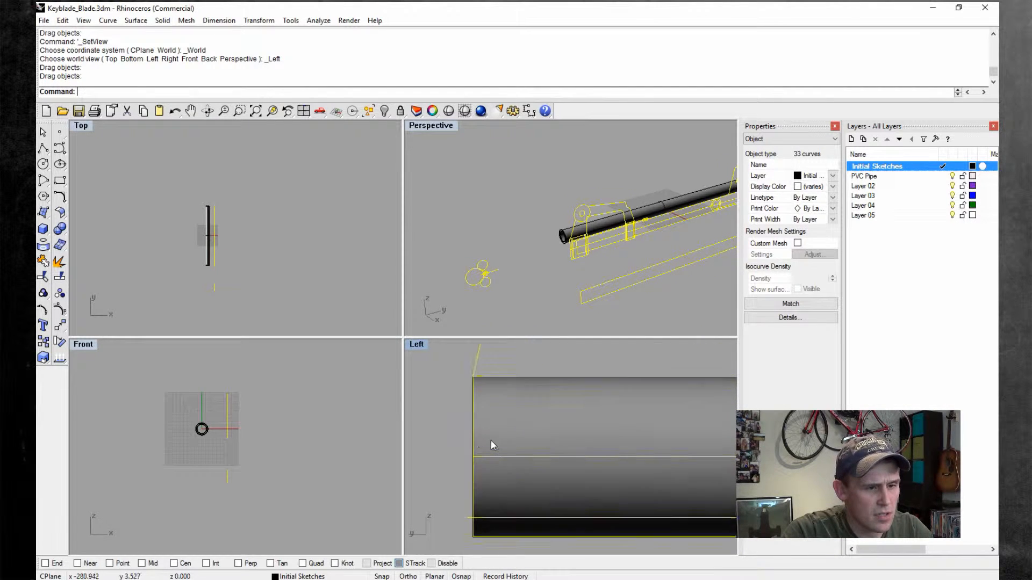
pyautogui.scroll(-5, 488, 432)
pyautogui.scroll(-8, 488, 429)
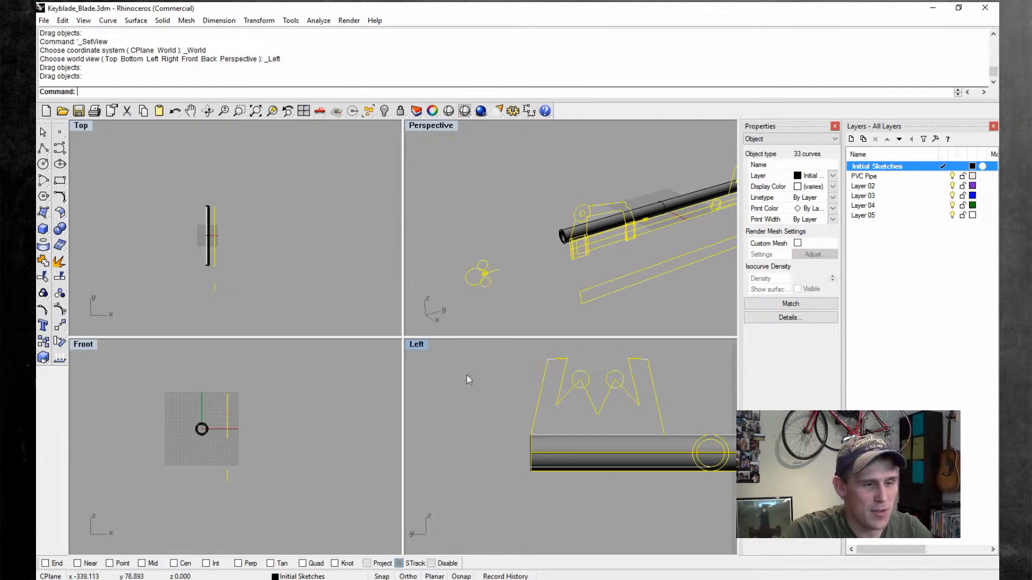
# - Examine the sideways offset between the keyblade curves and the pipe in the Perspective, Top and Front views
pyautogui.scroll(-2, 437, 381)
pyautogui.click(508, 197)
pyautogui.scroll(-3, 502, 262)
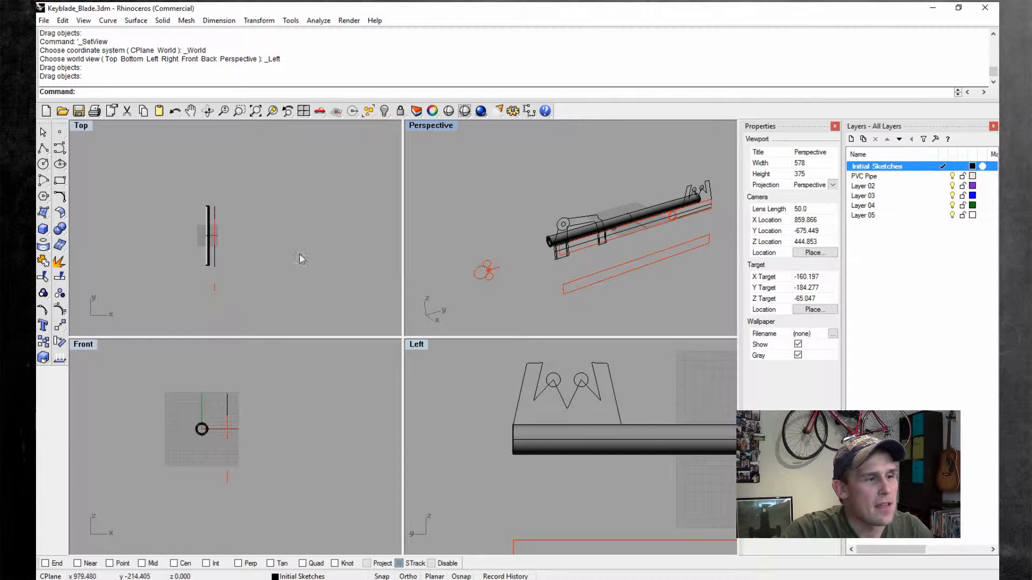
pyautogui.scroll(8, 203, 211)
pyautogui.click(231, 206)
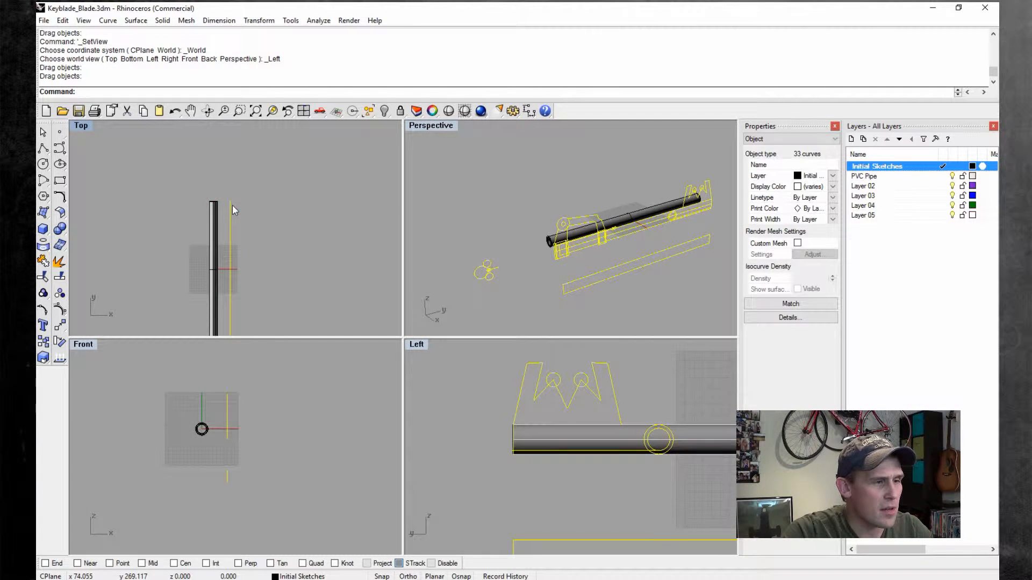
pyautogui.scroll(3, 232, 205)
pyautogui.scroll(-4, 258, 199)
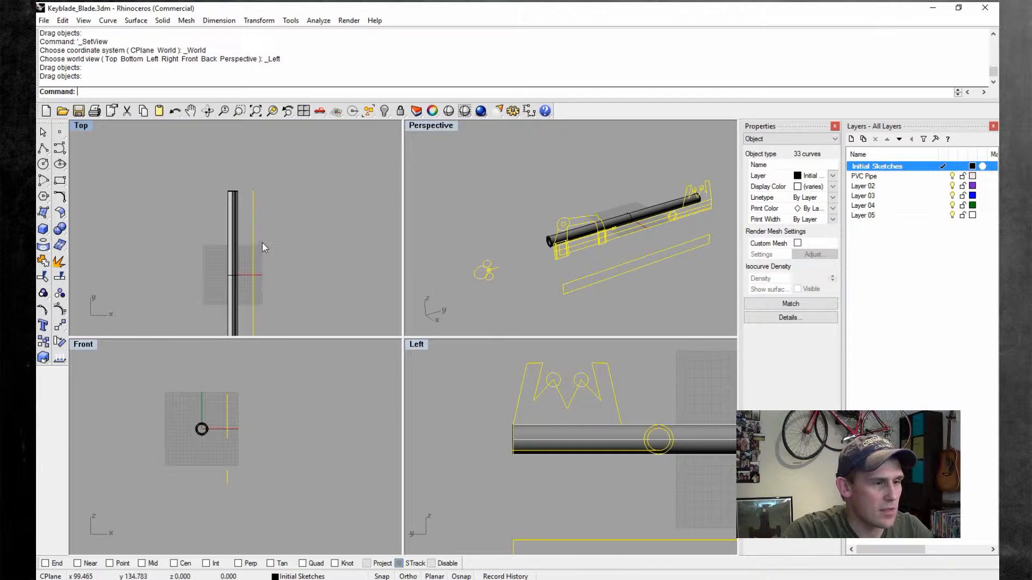
pyautogui.click(947, 176)
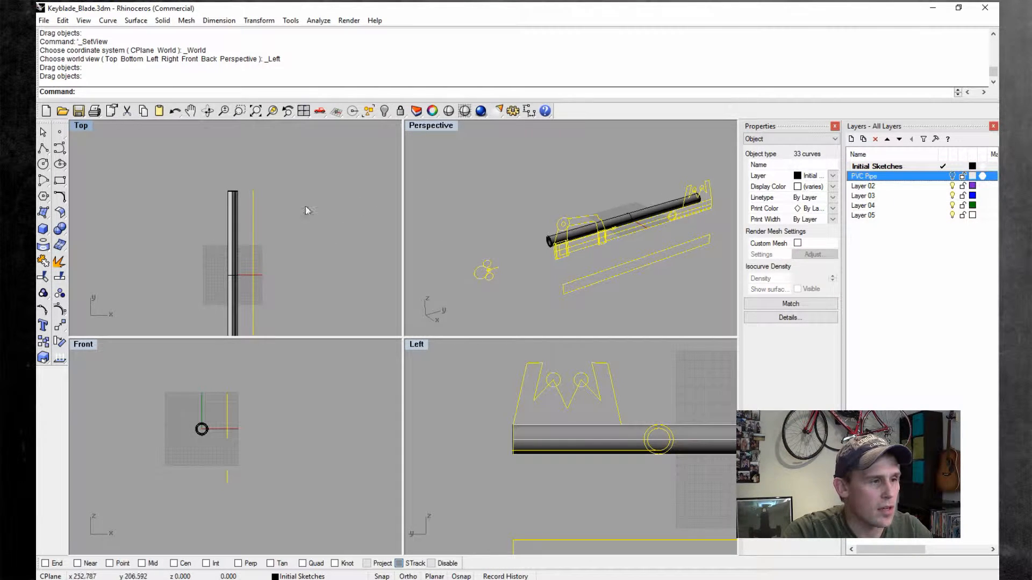
pyautogui.click(105, 153)
pyautogui.scroll(-1, 228, 201)
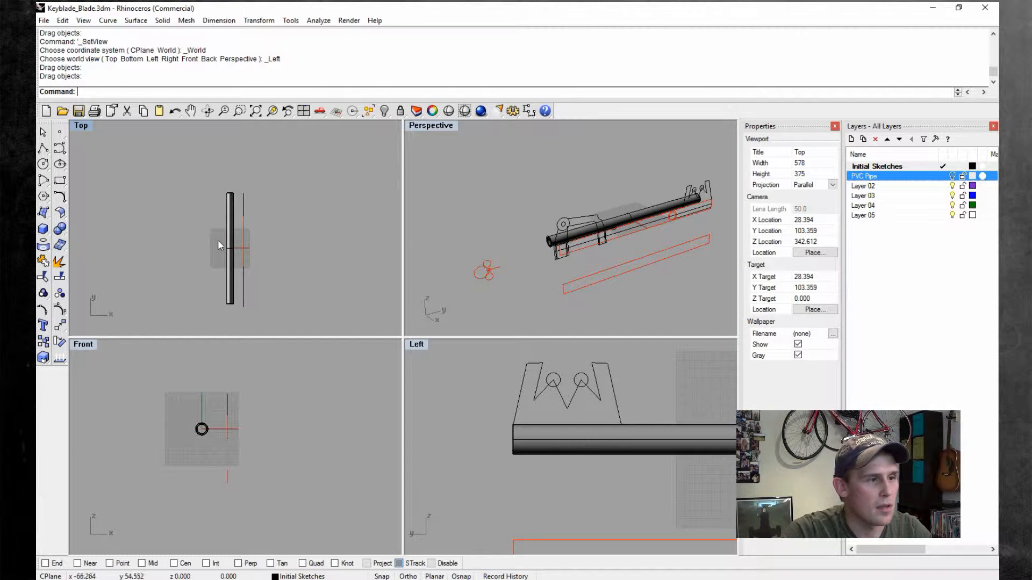
pyautogui.scroll(2, 305, 285)
pyautogui.scroll(5, 217, 410)
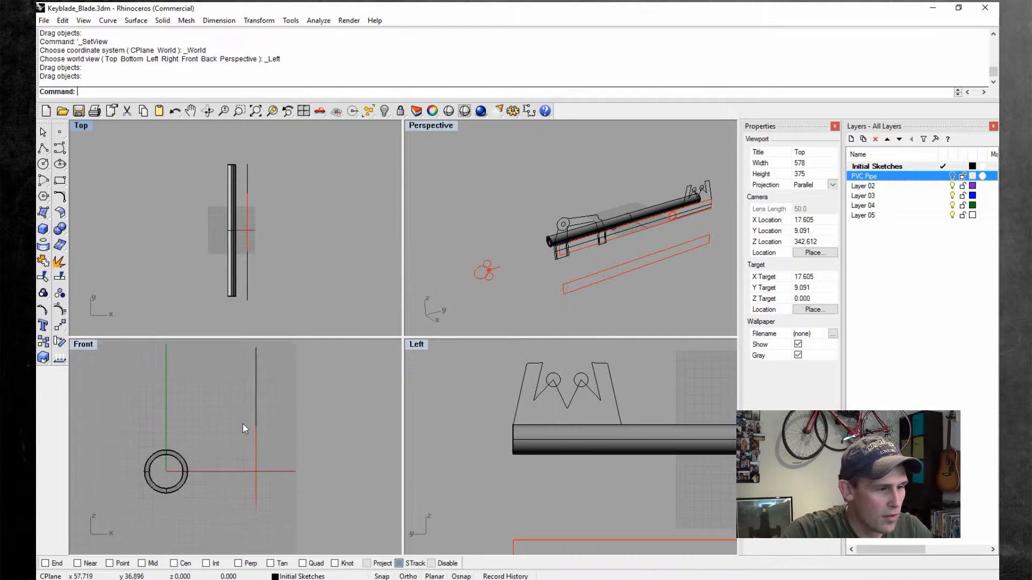
# - Move the keyblade curves in the Front view from a curve endpoint to the origin at the pipe's centre, using End object snap and grid snap
pyautogui.click(257, 431)
pyautogui.click(258, 21)
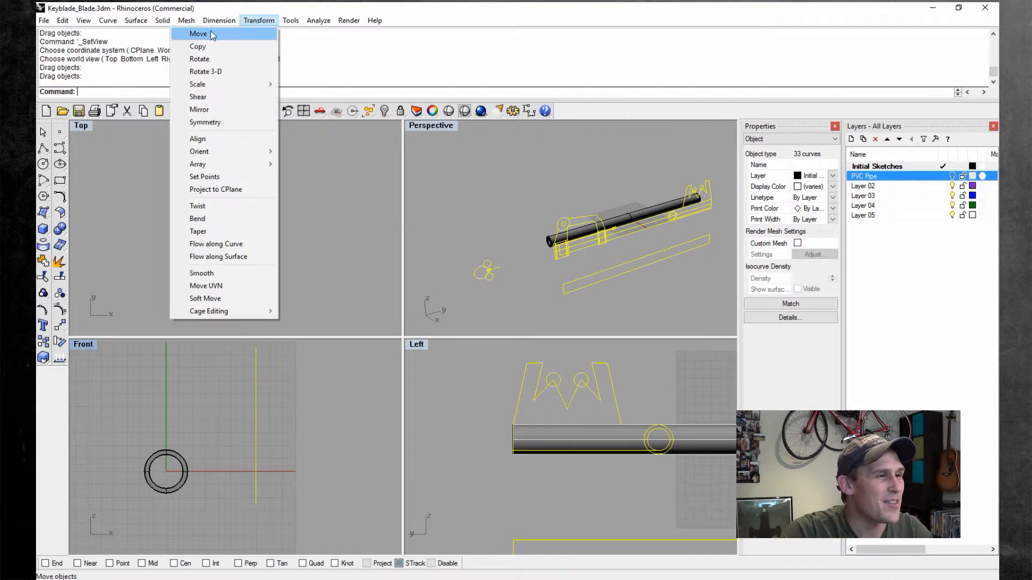
pyautogui.click(211, 33)
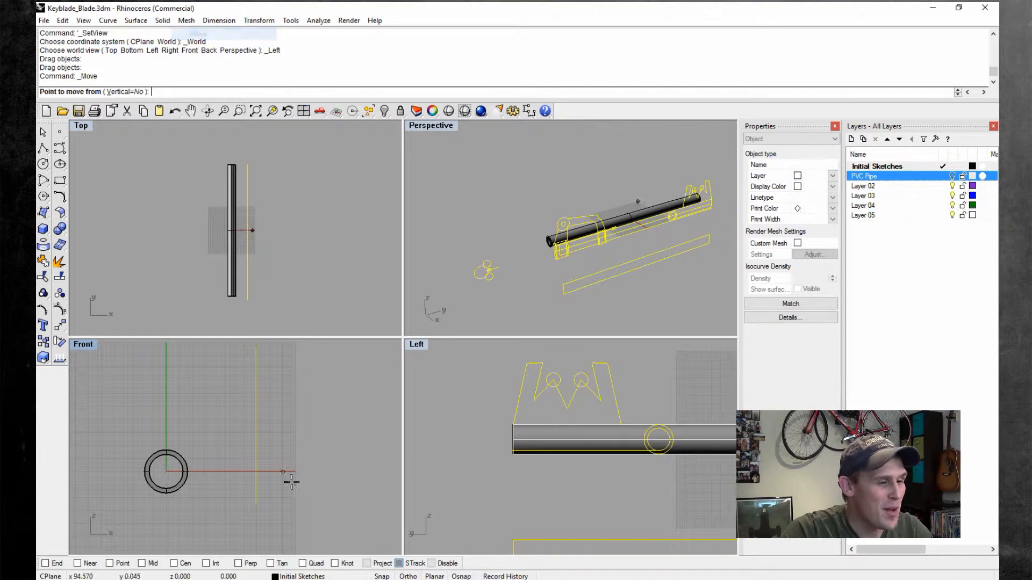
pyautogui.click(115, 564)
pyautogui.click(120, 564)
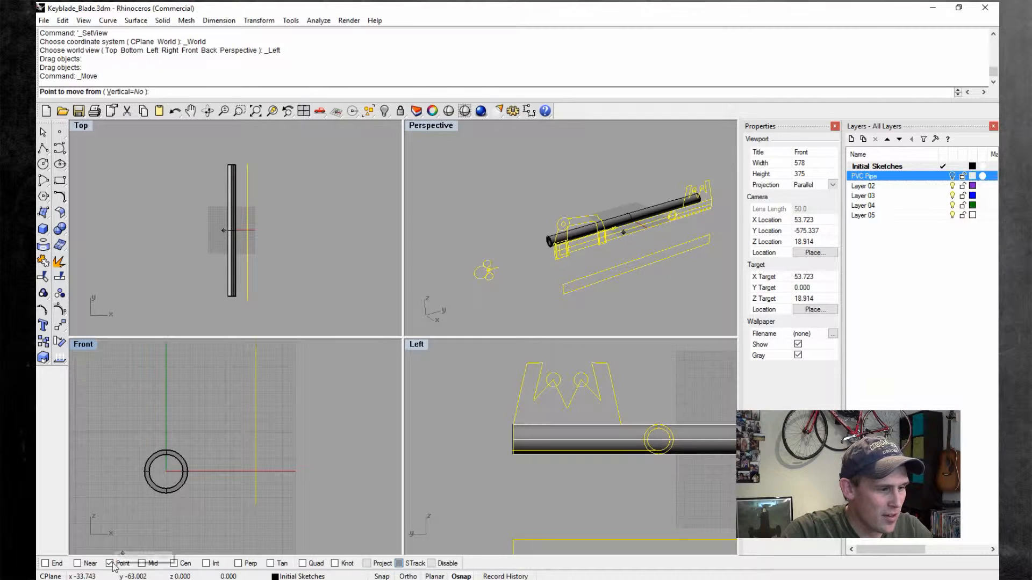
pyautogui.click(52, 563)
pyautogui.click(255, 451)
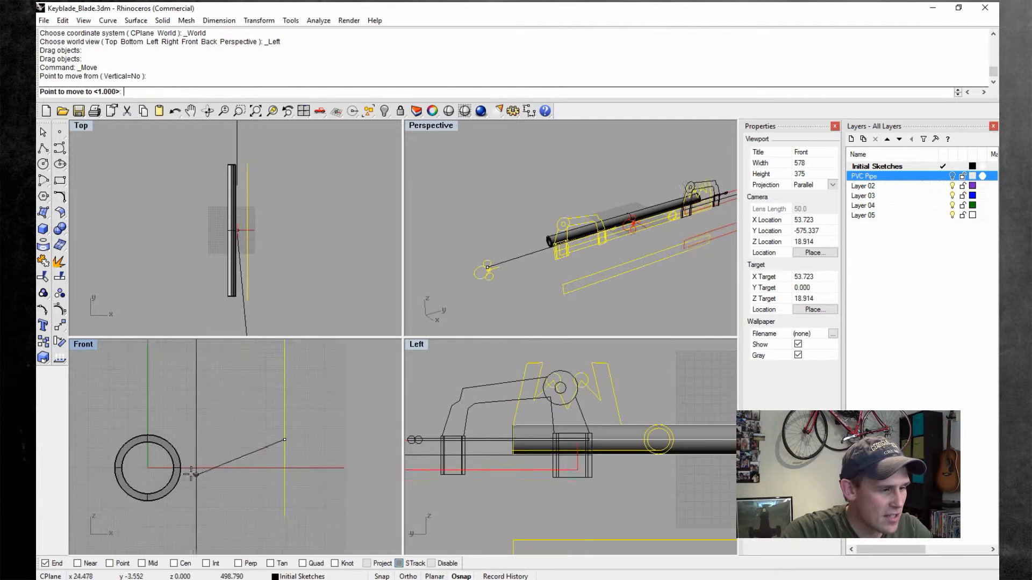
pyautogui.scroll(6, 164, 472)
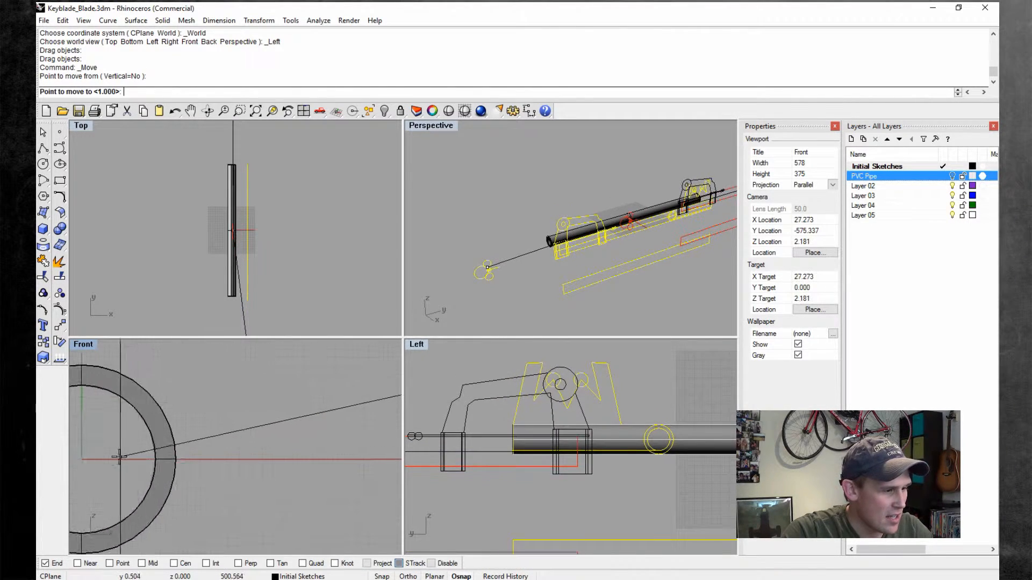
pyautogui.click(376, 577)
pyautogui.scroll(9, 213, 473)
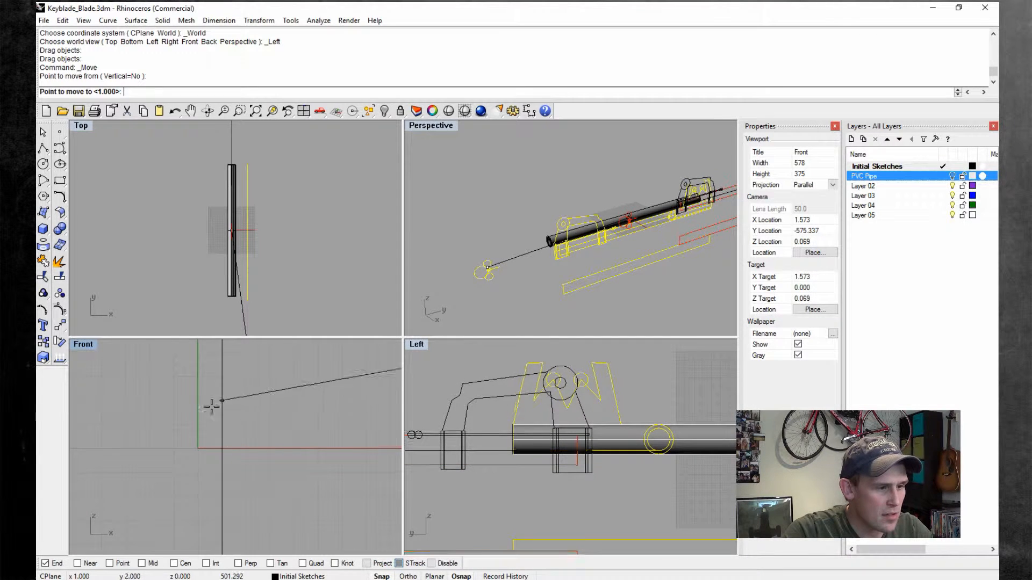
pyautogui.click(199, 447)
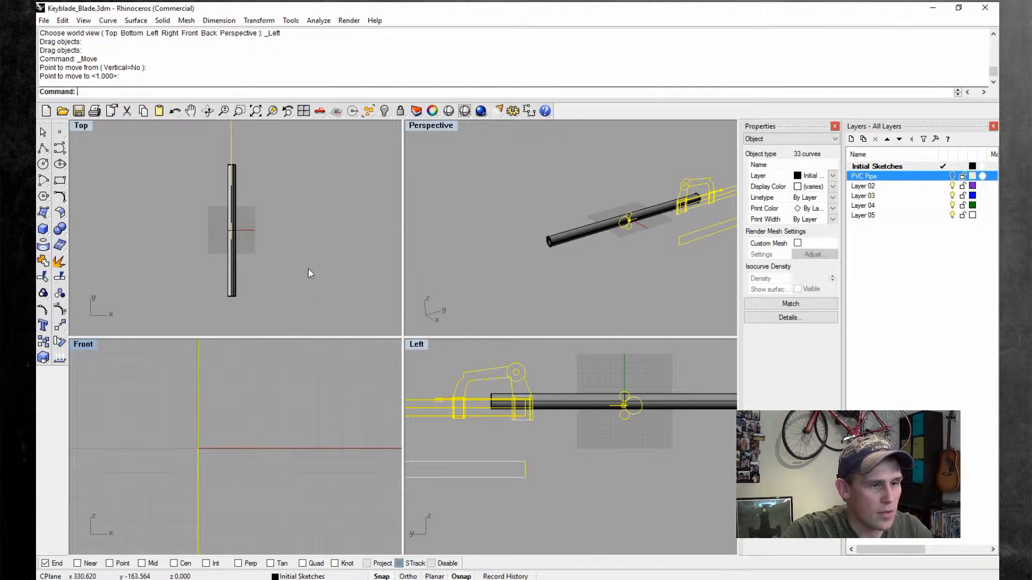
# - Shift the centred keyblade curves in the Left view so the blade's tip end and outline coincide with the pipe
pyautogui.scroll(-3, 557, 459)
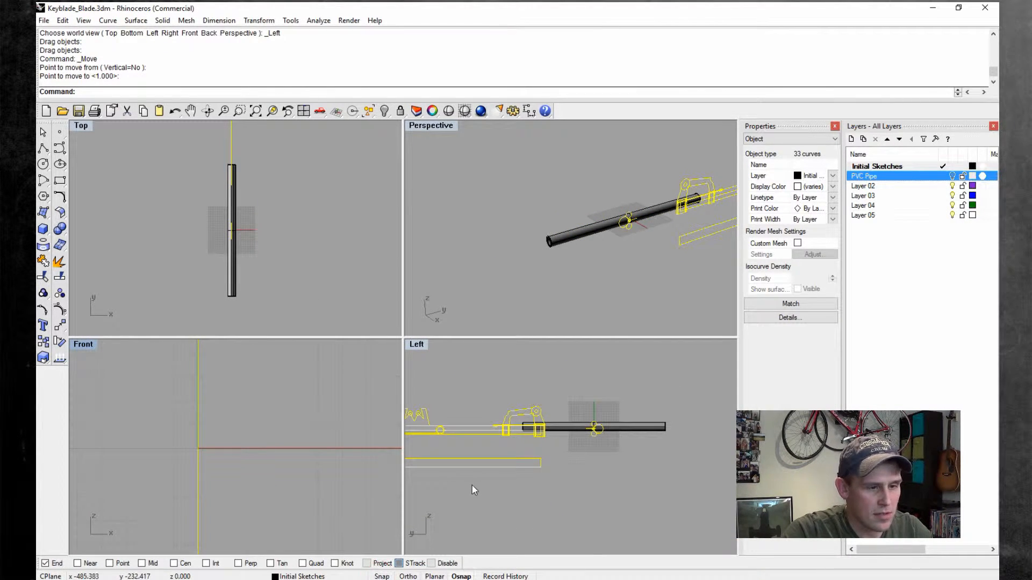
pyautogui.moveTo(463, 471); pyautogui.dragTo(489, 434)
pyautogui.scroll(8, 574, 455)
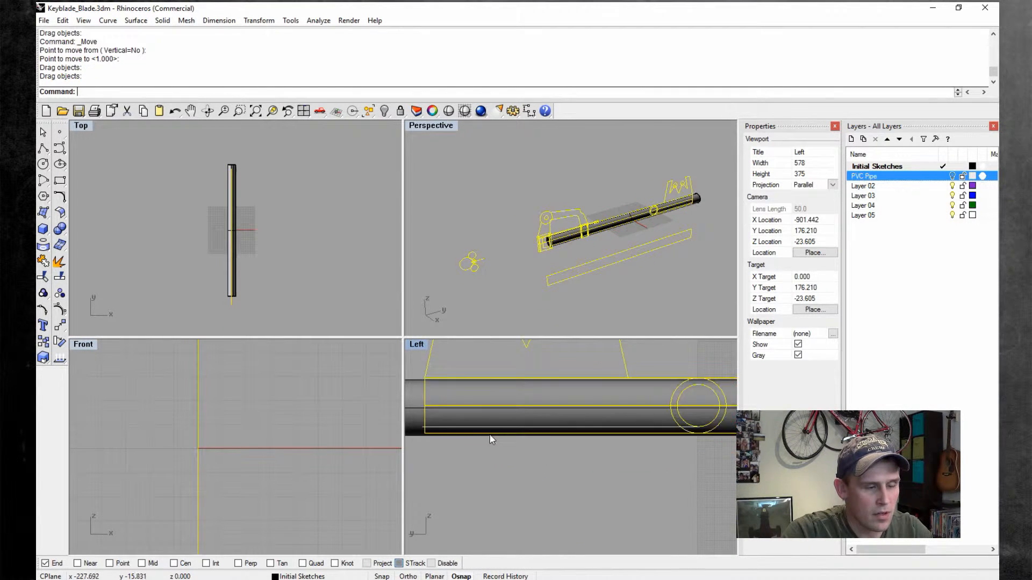
pyautogui.scroll(-6, 488, 436)
pyautogui.scroll(12, 456, 417)
pyautogui.moveTo(699, 368); pyautogui.dragTo(601, 372)
# - Clear the selection of keyblade curves and save the model
pyautogui.click(538, 389)
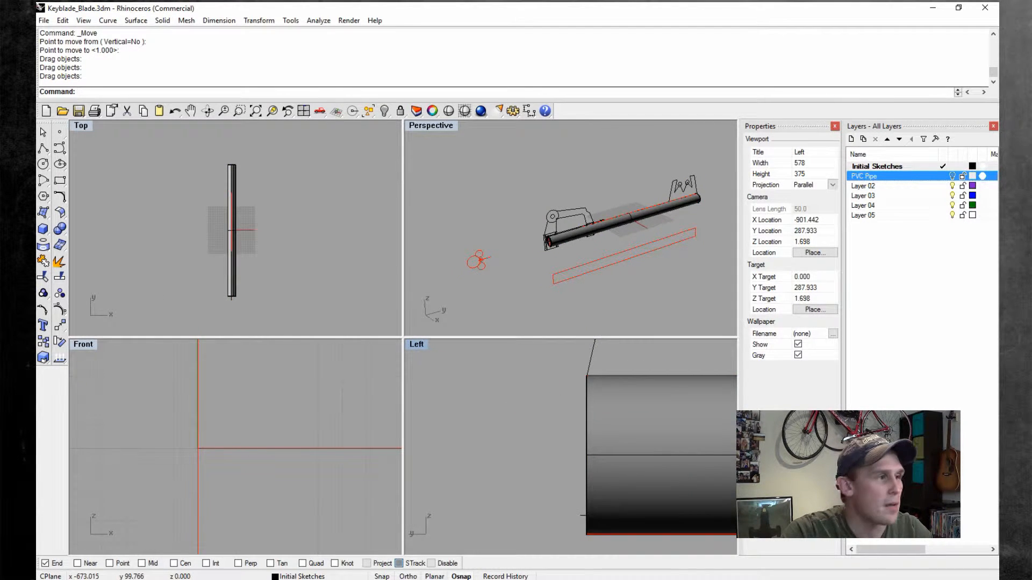
pyautogui.click(44, 22)
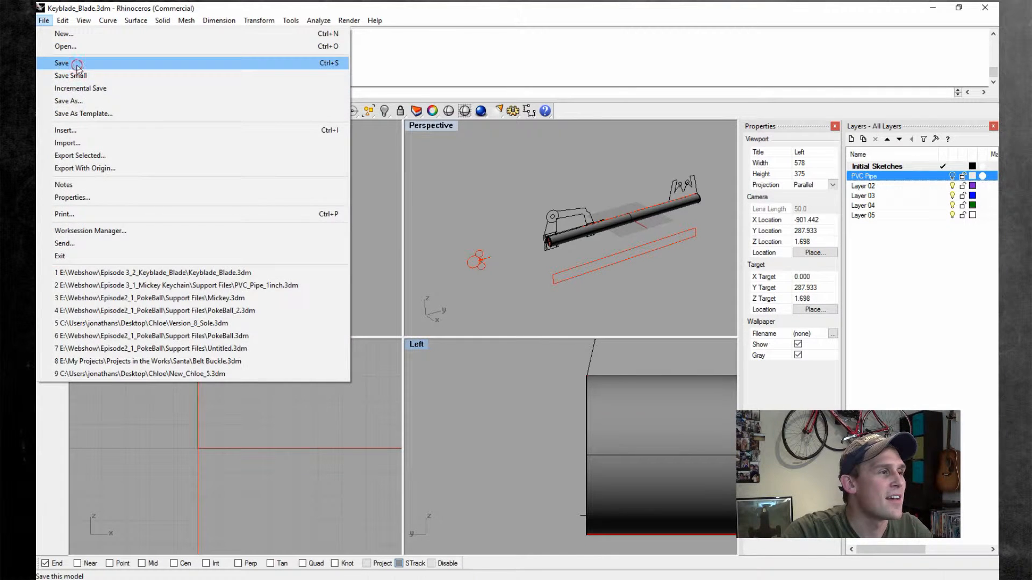
pyautogui.click(60, 62)
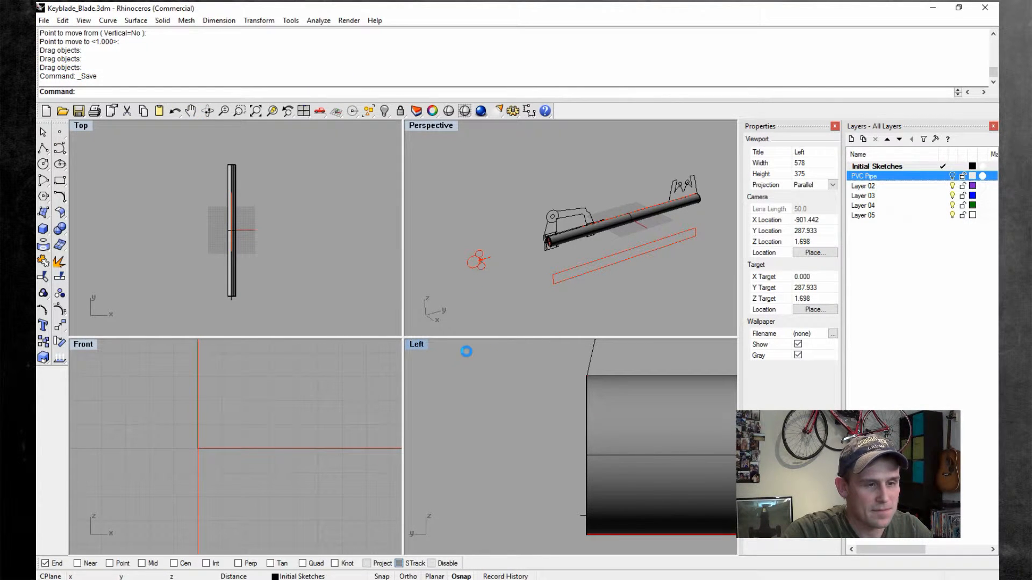
# - Ungroup the keyblade curves and check in the Left view that a single tooth outline can be selected on its own
pyautogui.scroll(-5, 468, 357)
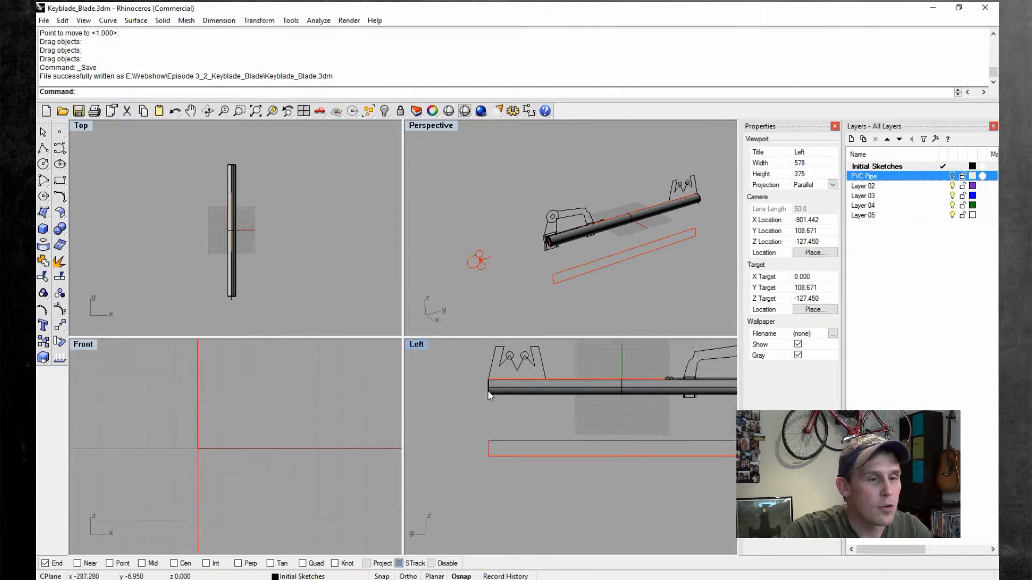
pyautogui.click(510, 356)
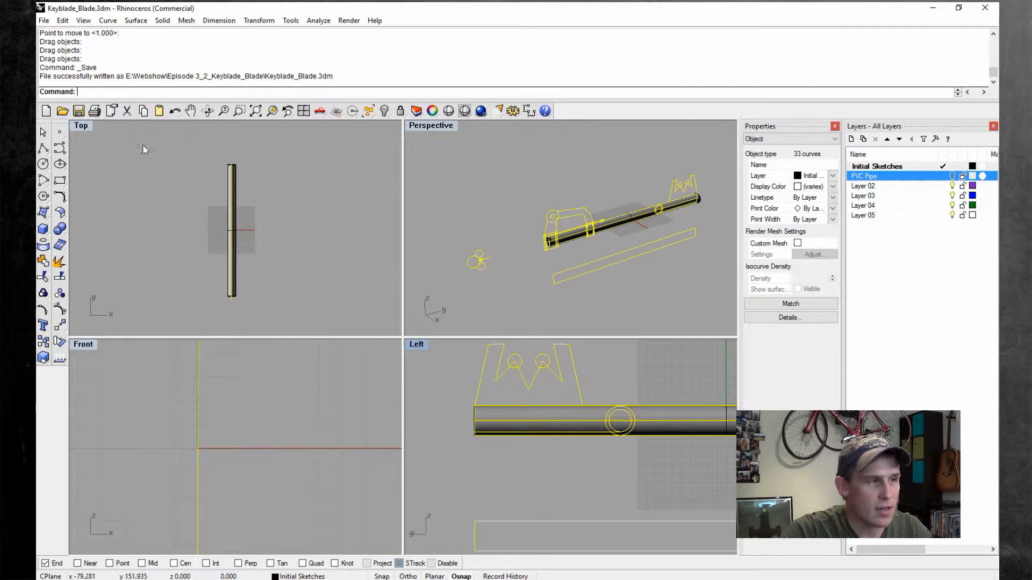
pyautogui.click(63, 20)
pyautogui.moveTo(141, 184)
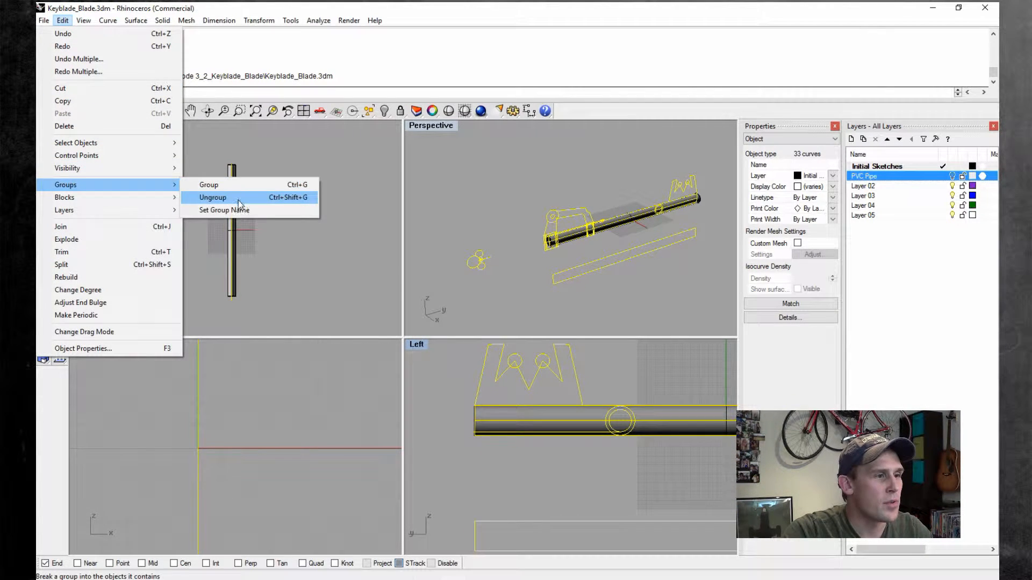
pyautogui.click(215, 197)
pyautogui.click(628, 362)
pyautogui.click(567, 373)
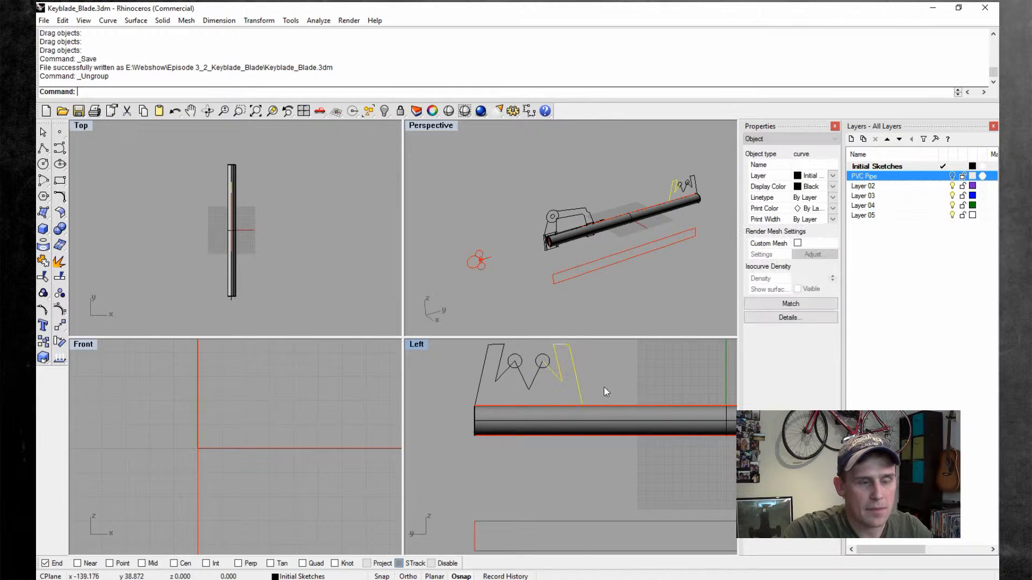
pyautogui.click(604, 386)
# - Shift the pipe lengthwise in the Left view so its end extends slightly past the blade's tip
pyautogui.scroll(5, 556, 382)
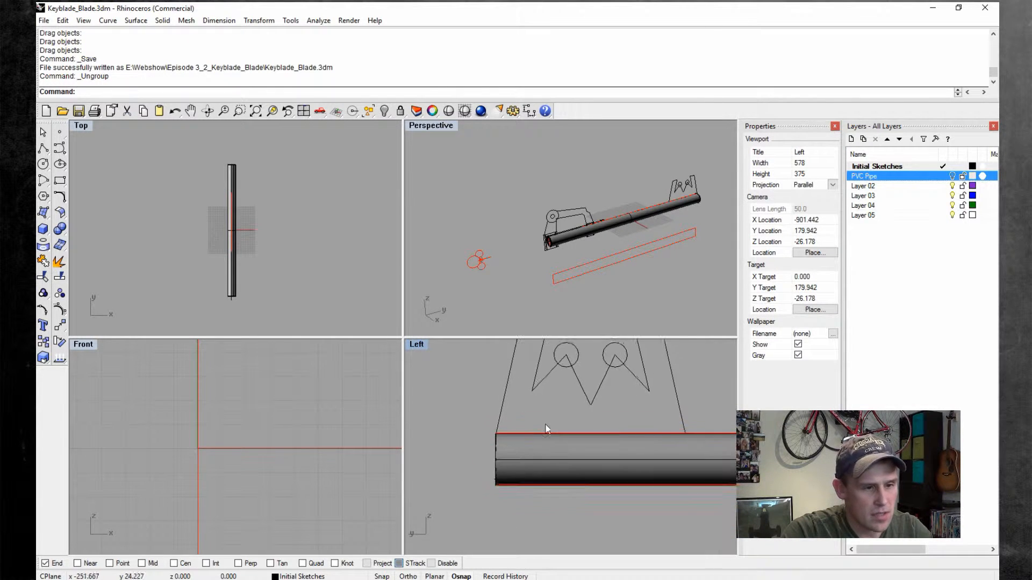
pyautogui.scroll(-3, 532, 431)
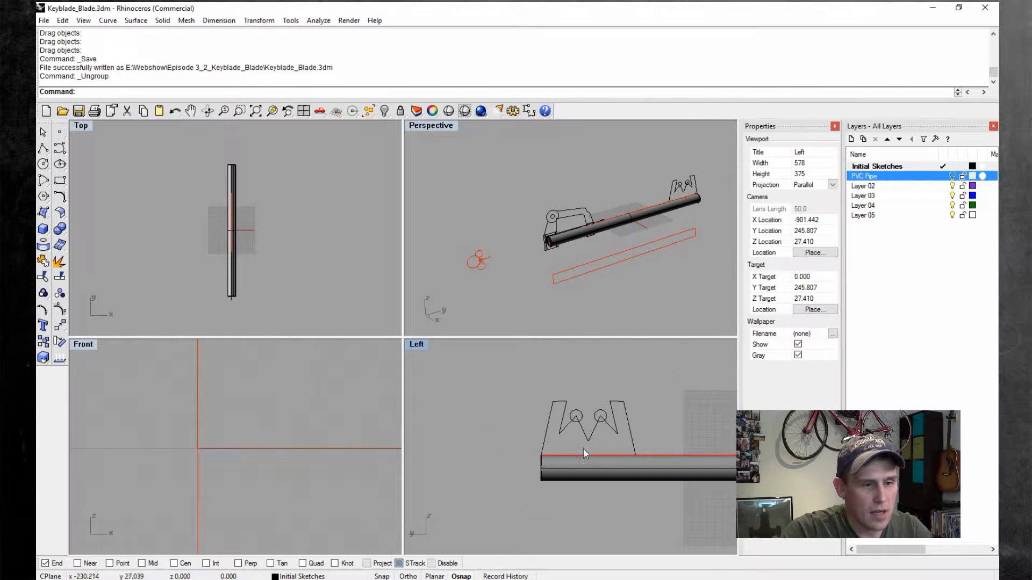
pyautogui.moveTo(586, 461); pyautogui.dragTo(576, 463)
pyautogui.click(610, 441)
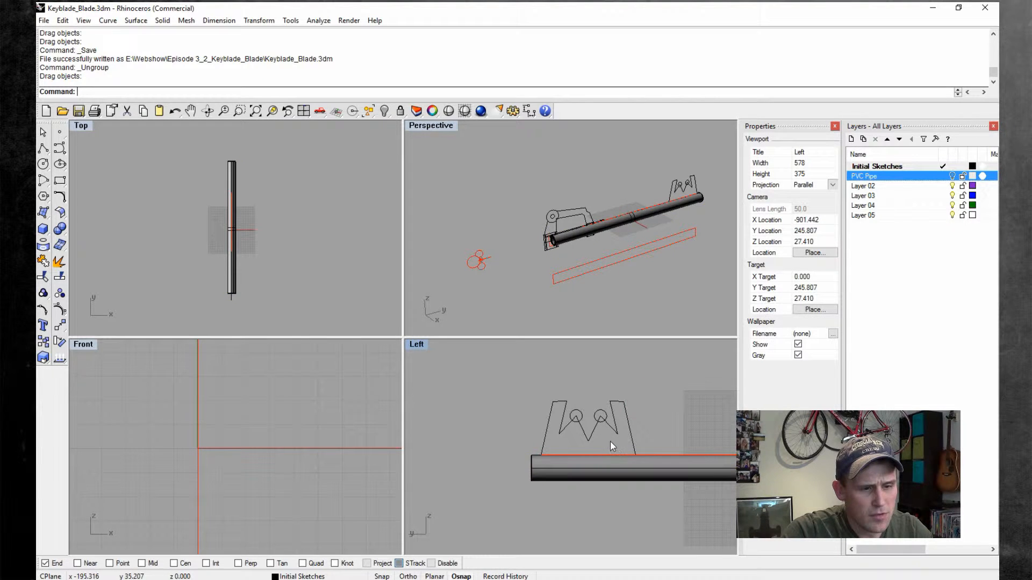
pyautogui.scroll(3, 560, 467)
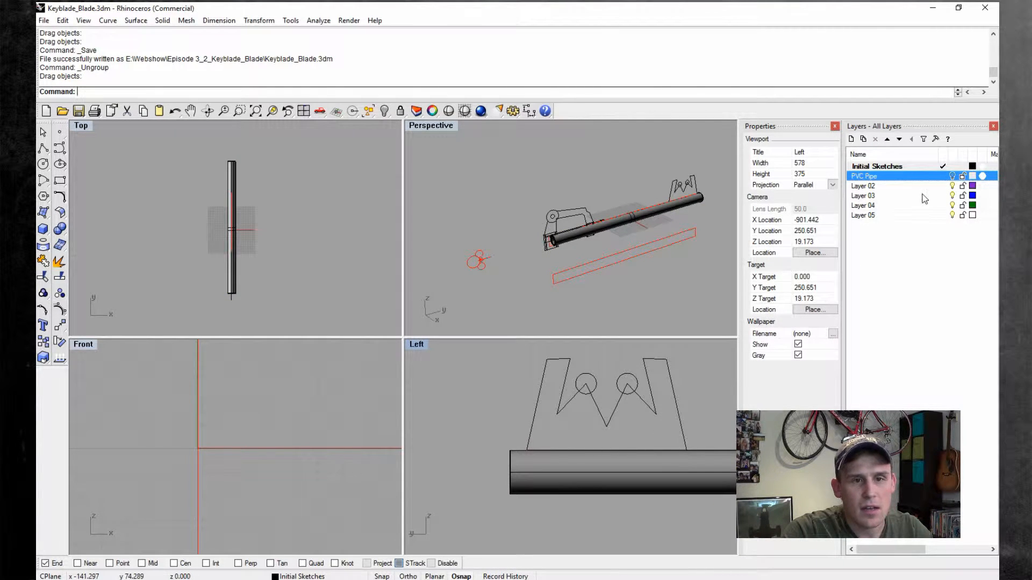
# - Assign the pipe to the PVC Pipe layer, leaving only the sketch curves displayed
pyautogui.click(706, 450)
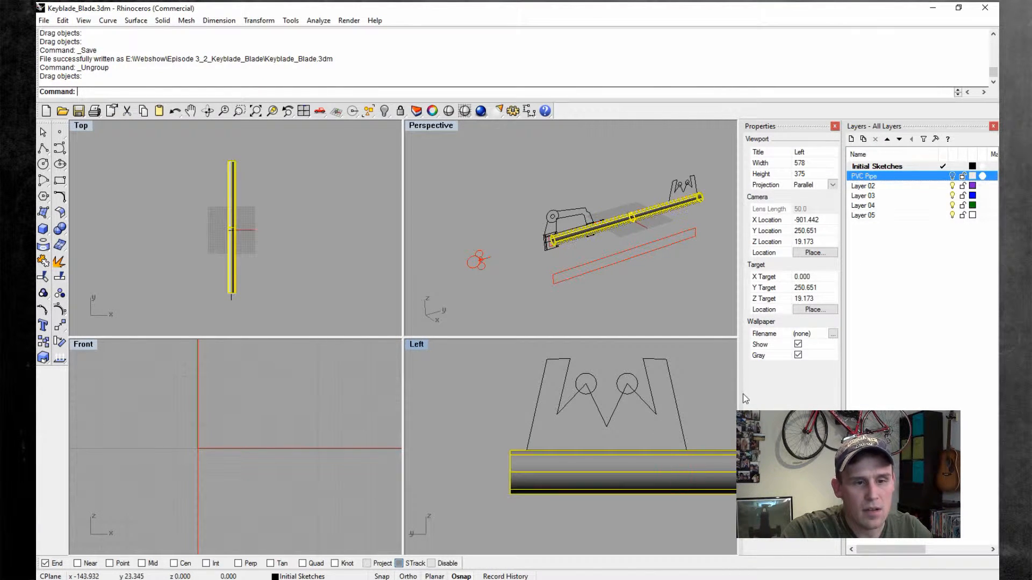
pyautogui.rightClick(878, 176)
pyautogui.click(476, 437)
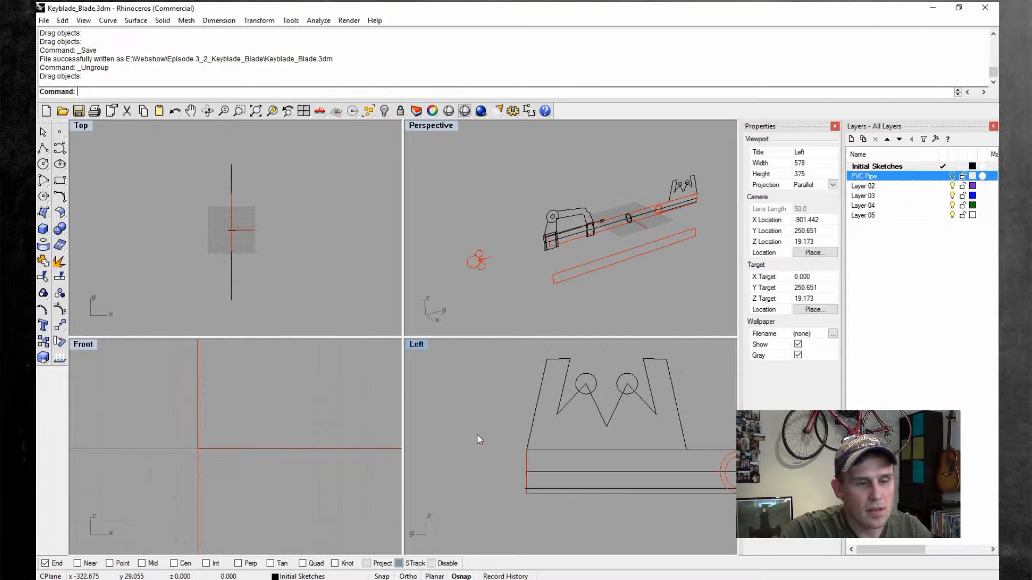
pyautogui.scroll(-4, 537, 435)
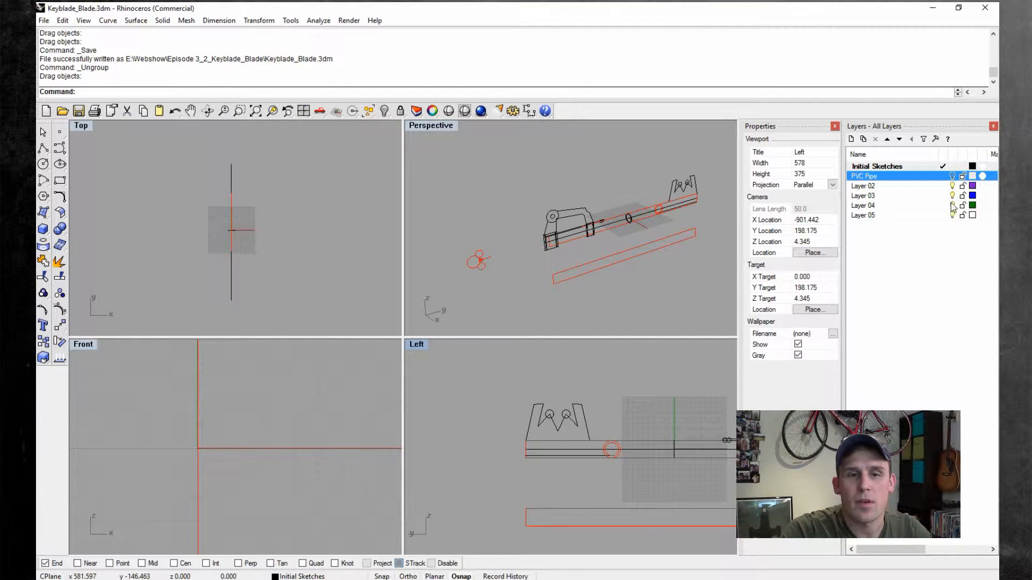
# - Set the colour of Layer 02 to blue-green and rename the layer Revised Sketches
pyautogui.click(972, 186)
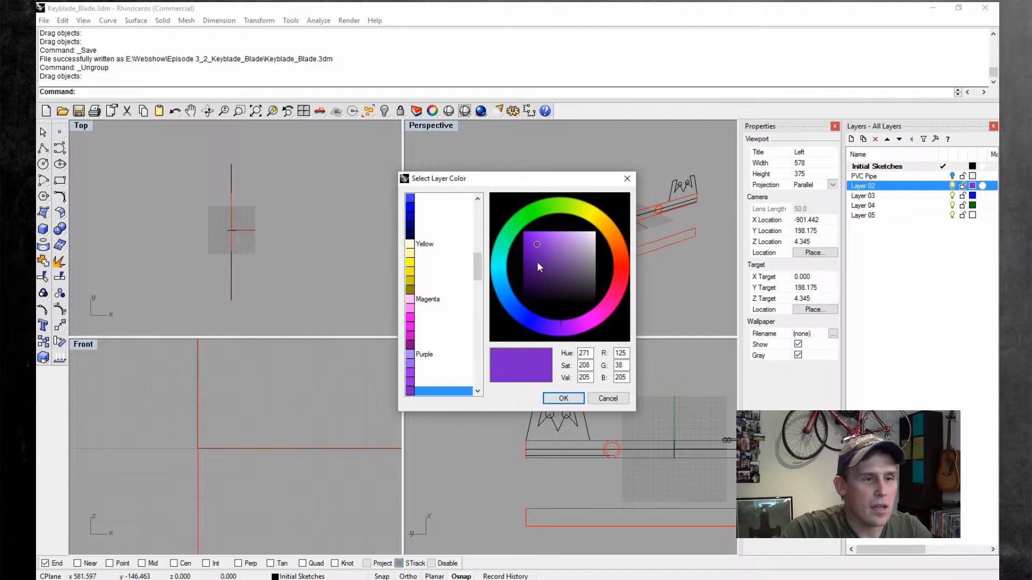
pyautogui.click(502, 262)
pyautogui.click(563, 399)
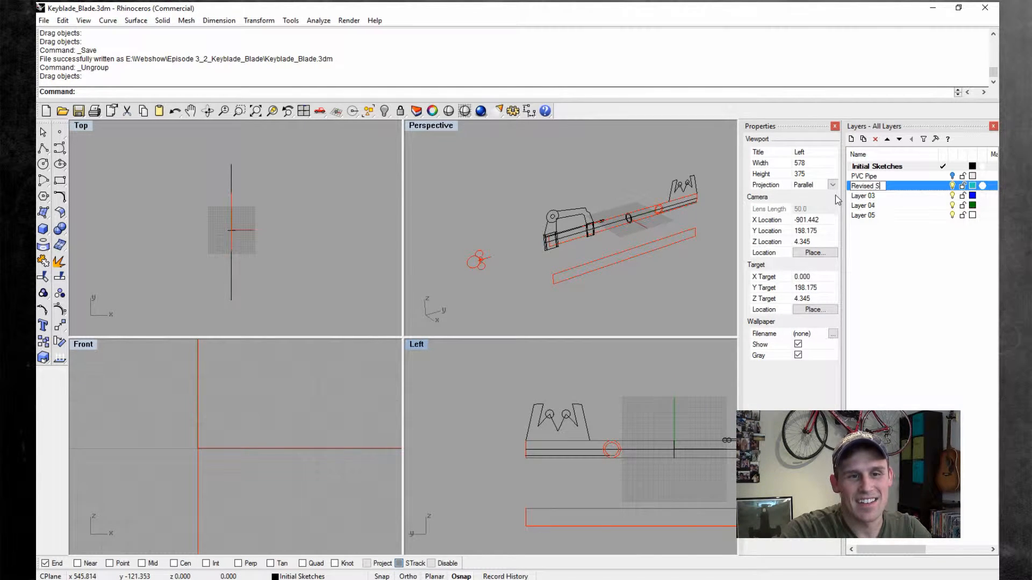
pyautogui.press('Return')
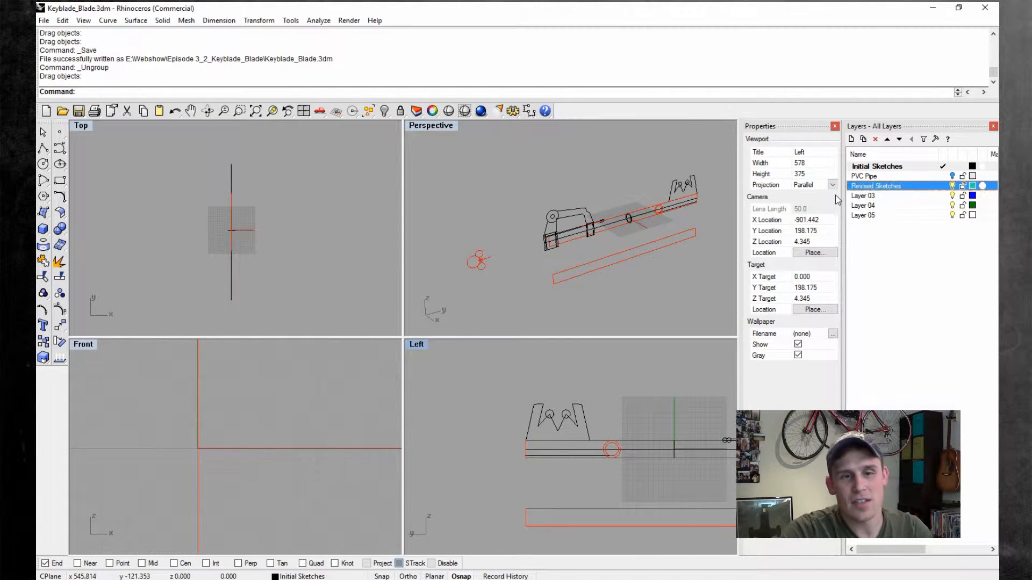
# - Examine the key-teeth curves in the Left view and compare them with the keyblade artwork in Illustrator before returning to Rhino
pyautogui.scroll(-9, 591, 379)
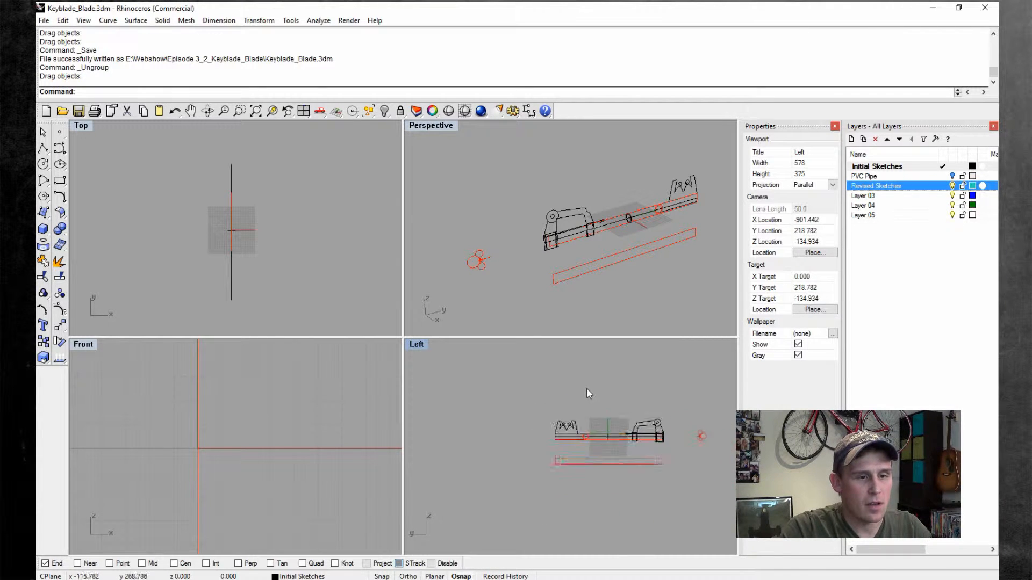
pyautogui.scroll(5, 585, 395)
pyautogui.moveTo(584, 429); pyautogui.dragTo(612, 419, button='right')
pyautogui.click(555, 426)
pyautogui.scroll(9, 556, 427)
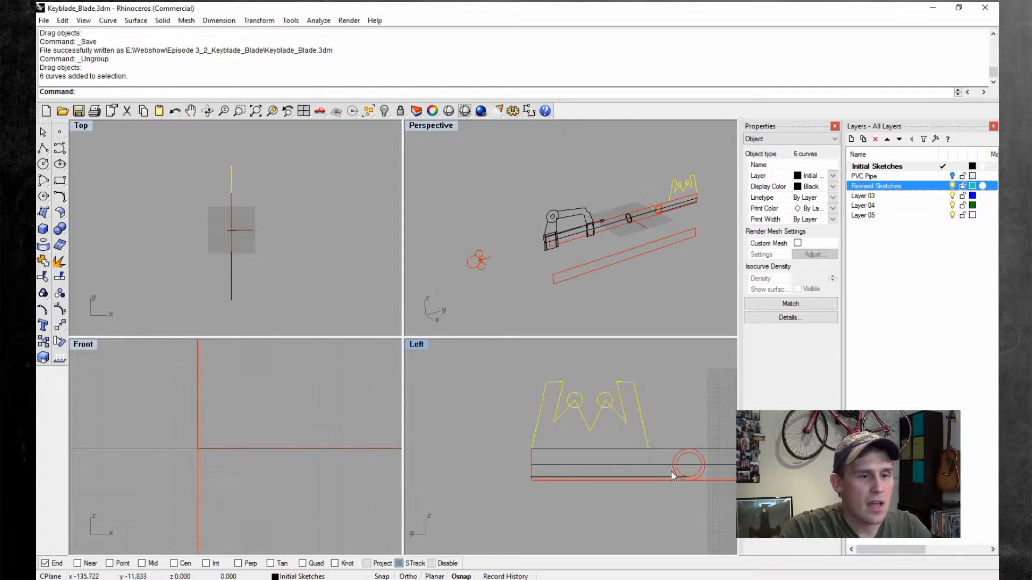
pyautogui.scroll(5, 612, 435)
pyautogui.moveTo(564, 382); pyautogui.dragTo(552, 407, button='right')
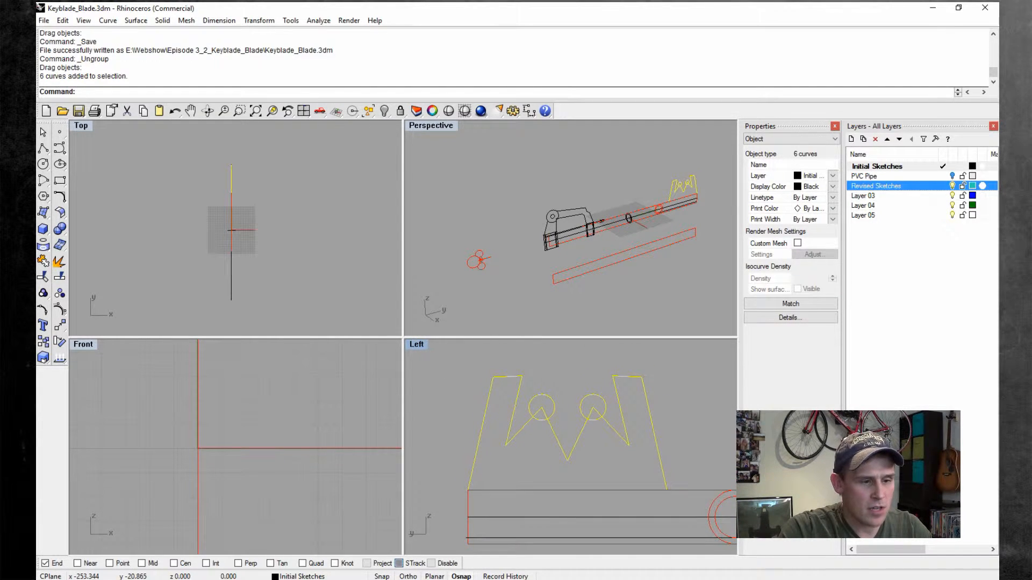
pyautogui.hotkey('alt', 'Tab')
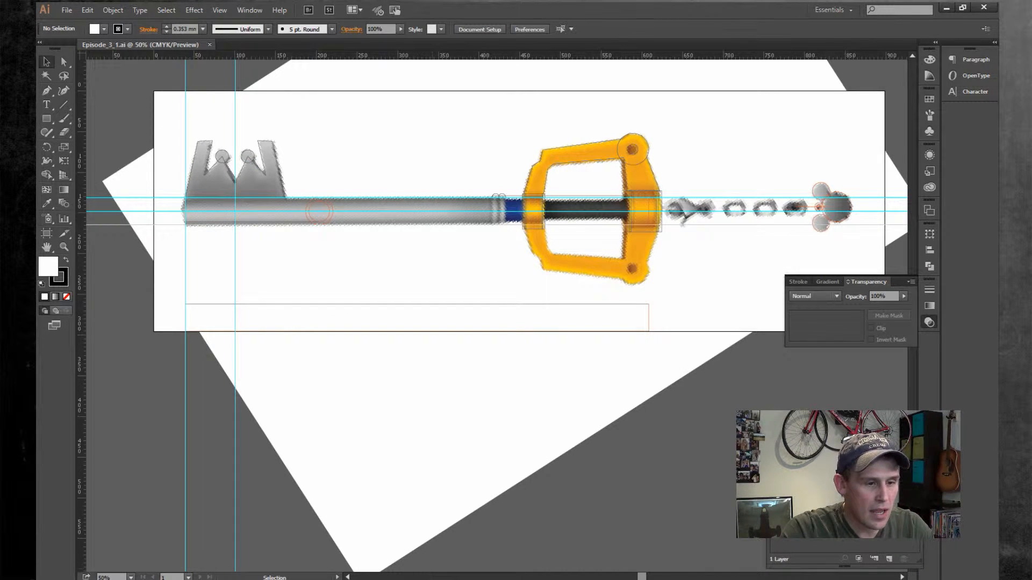
pyautogui.click(470, 578)
pyautogui.scroll(2, 509, 401)
pyautogui.click(447, 383)
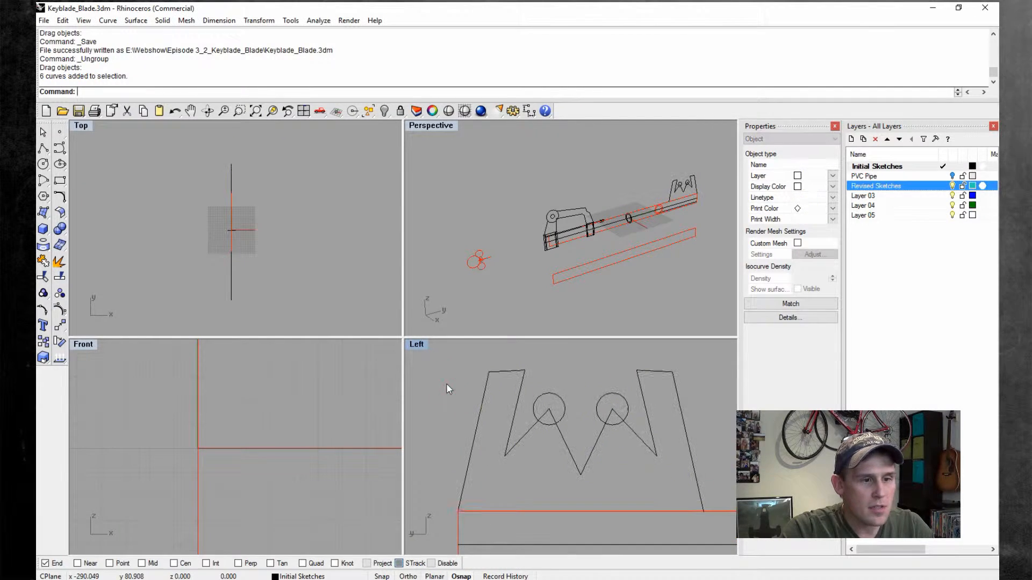
# - Split the key-teeth outline curves in the Left view, using the left circle as a cutting object
pyautogui.scroll(-2, 448, 382)
pyautogui.click(62, 20)
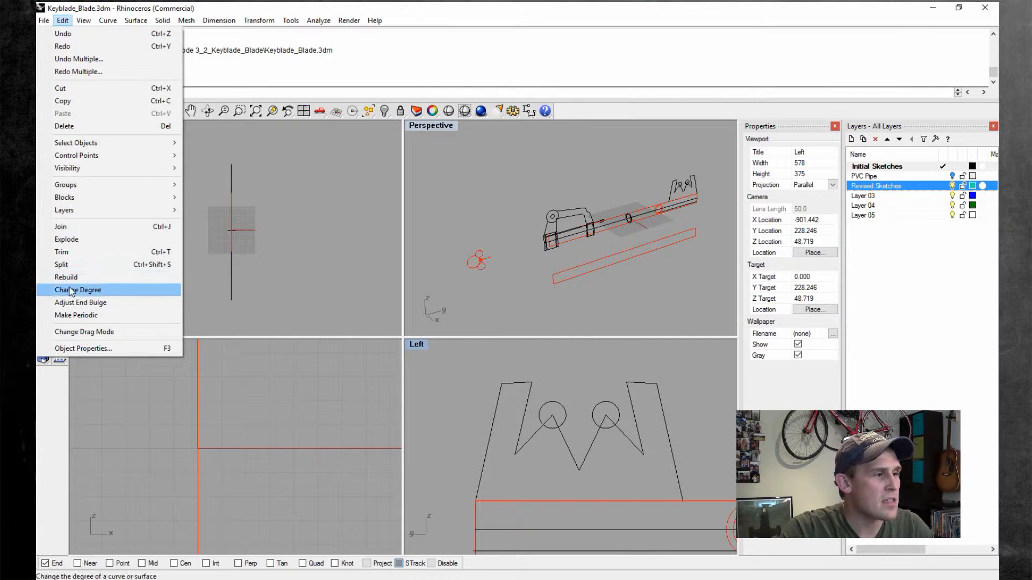
pyautogui.click(91, 288)
pyautogui.click(532, 437)
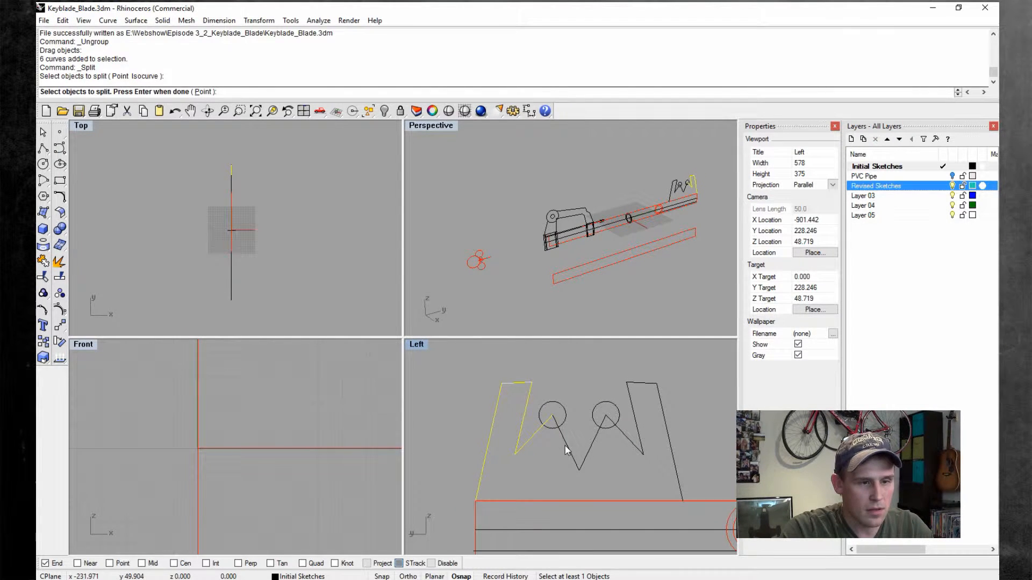
pyautogui.click(567, 451)
pyautogui.click(588, 450)
pyautogui.click(621, 433)
pyautogui.press('Return')
pyautogui.click(565, 413)
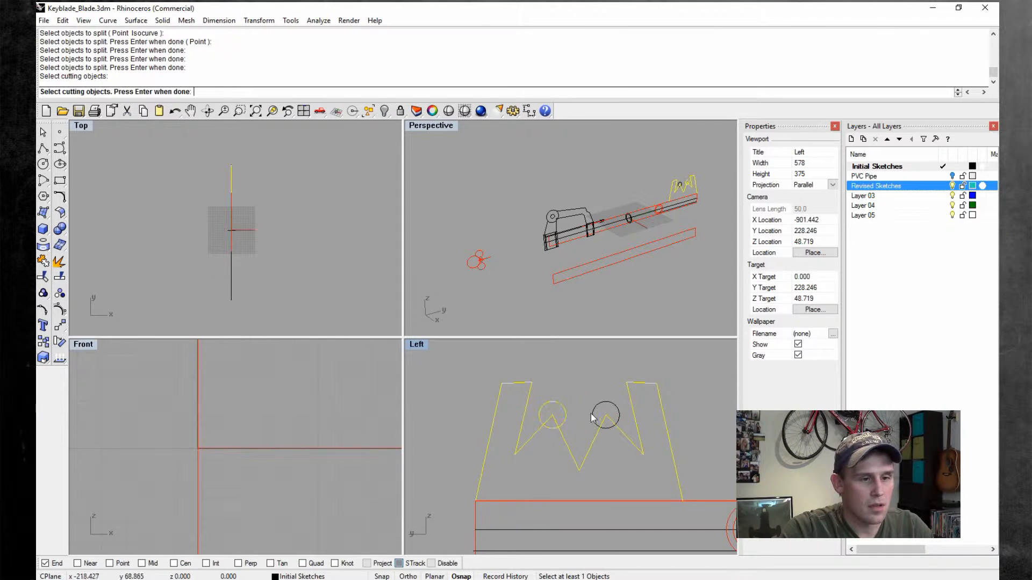
pyautogui.press('Return')
pyautogui.click(556, 424)
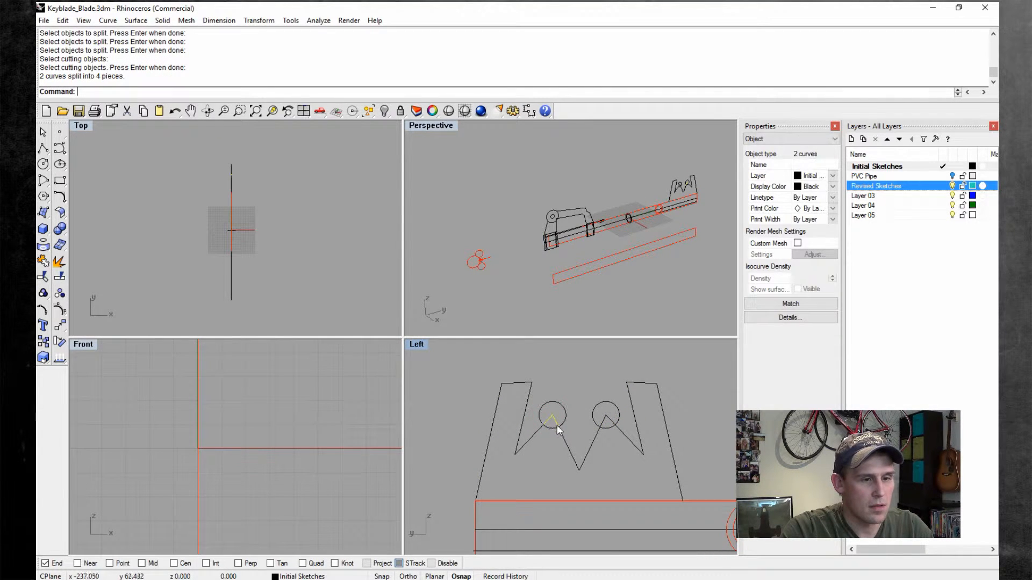
pyautogui.press('Return')
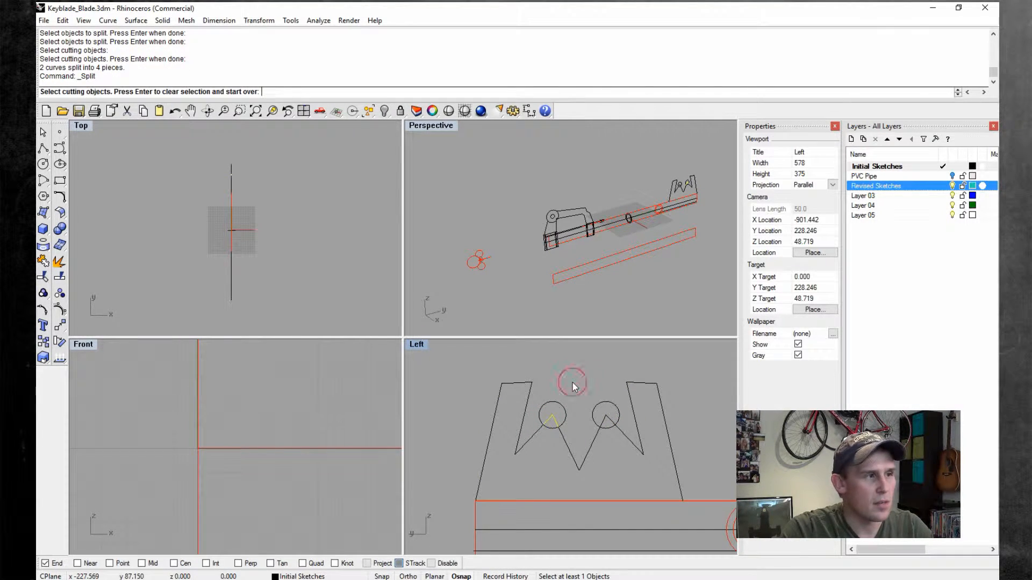
pyautogui.rightClick(573, 386)
pyautogui.click(552, 423)
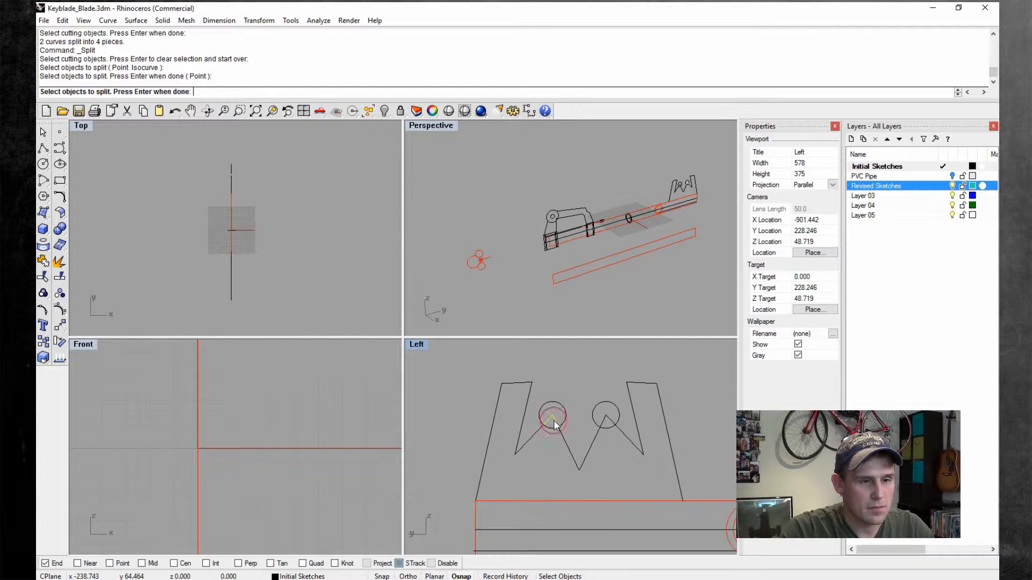
pyautogui.press('Return')
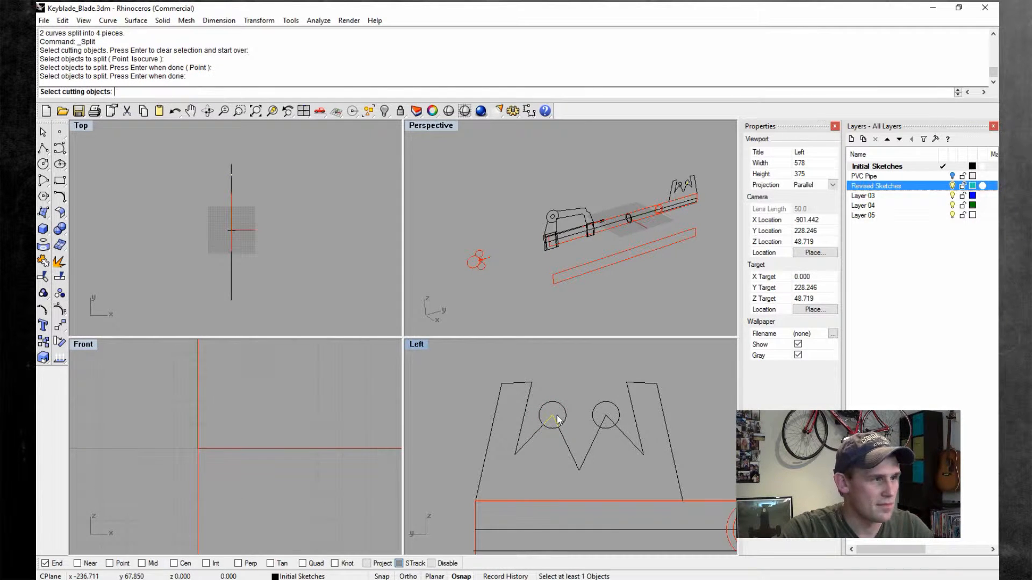
pyautogui.press('Escape')
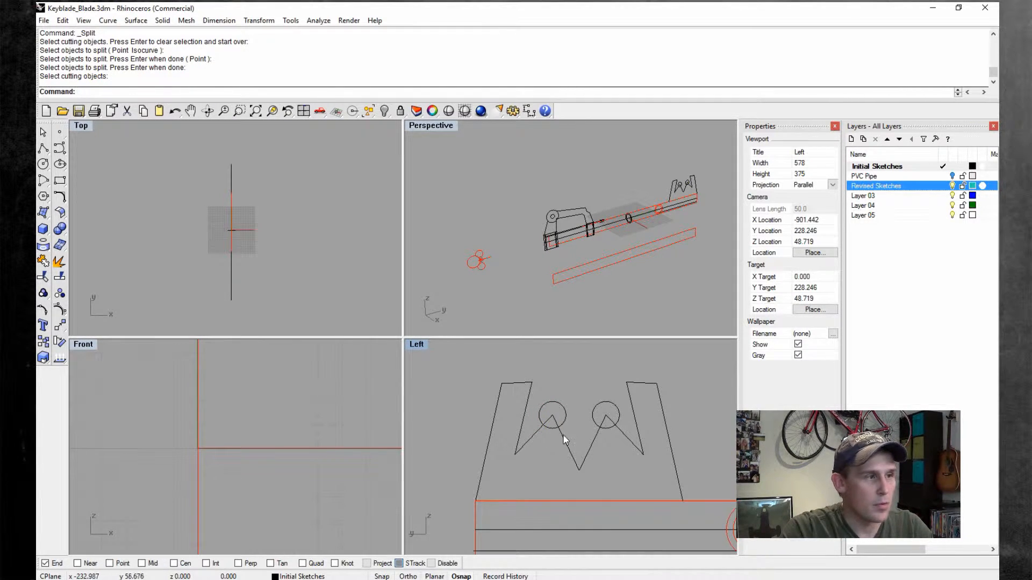
pyautogui.press('Return')
pyautogui.click(570, 449)
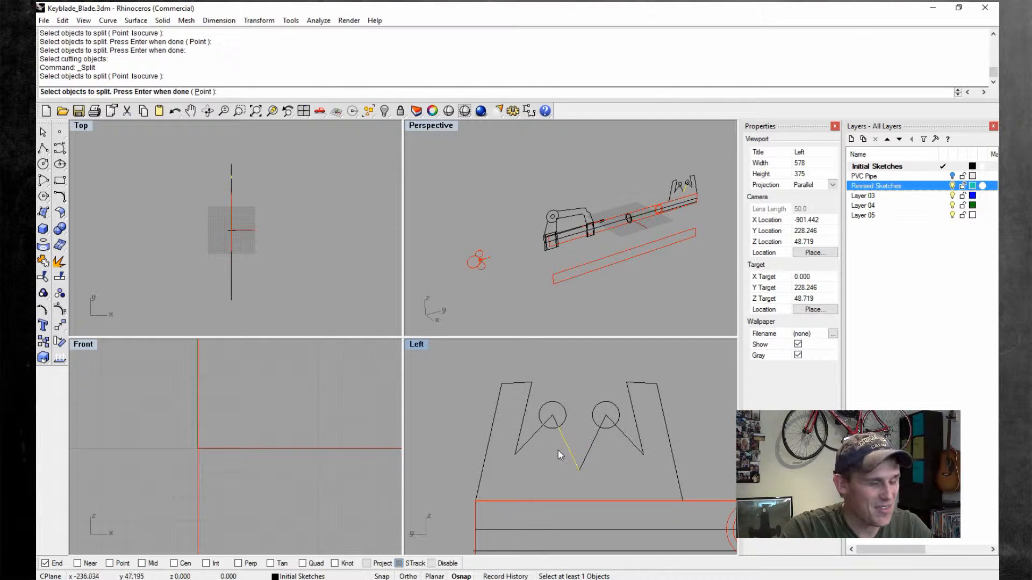
pyautogui.press('Return')
pyautogui.press('Escape')
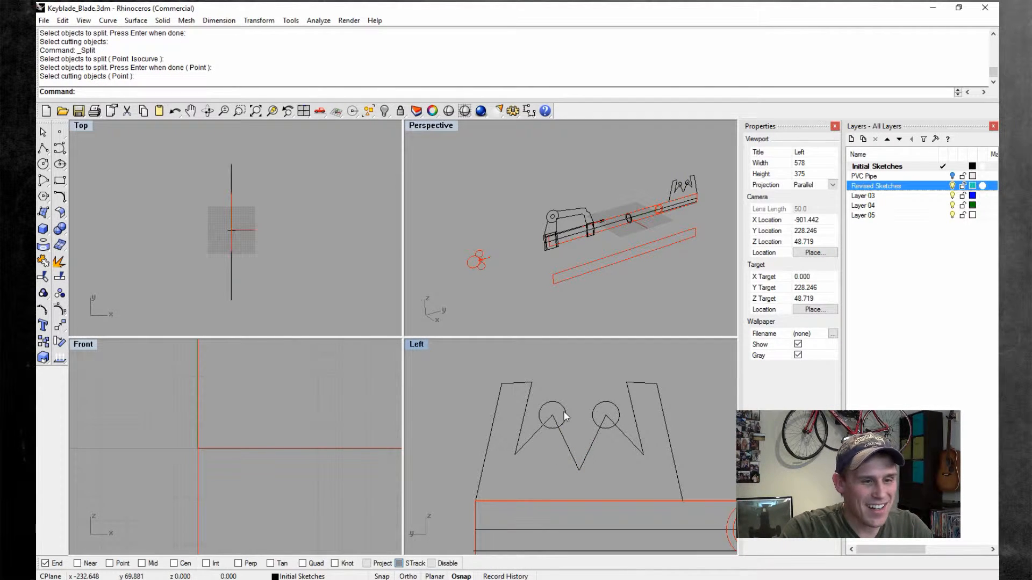
# - Split the left circle of the key teeth with the two tooth outlines that cross it
pyautogui.click(564, 413)
pyautogui.press('Return')
pyautogui.click(539, 430)
pyautogui.click(560, 433)
pyautogui.press('Return')
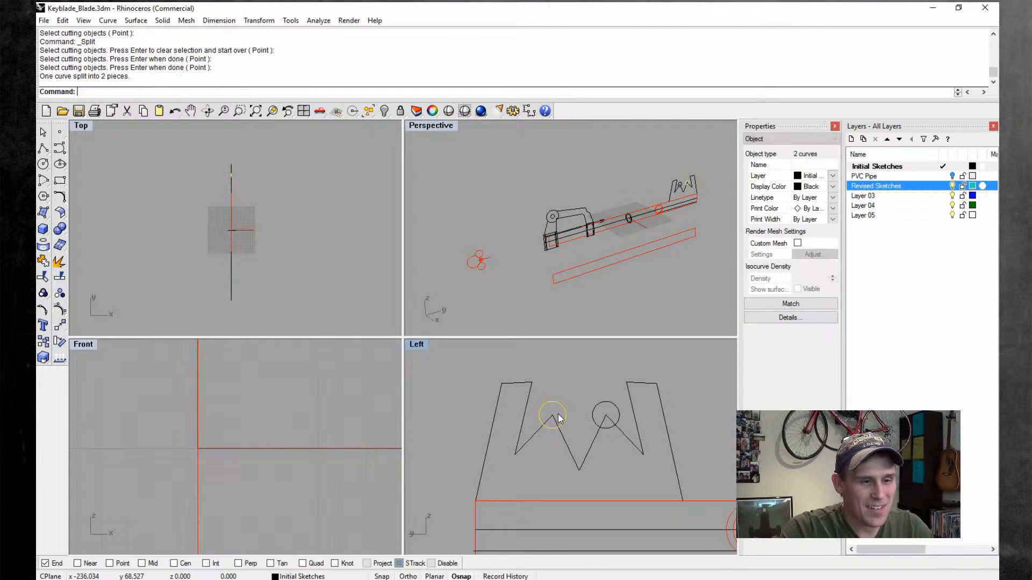
# - Delete the left circle's lower arc and the two outline pieces inside the circle
pyautogui.click(583, 424)
pyautogui.moveTo(555, 439); pyautogui.dragTo(547, 418)
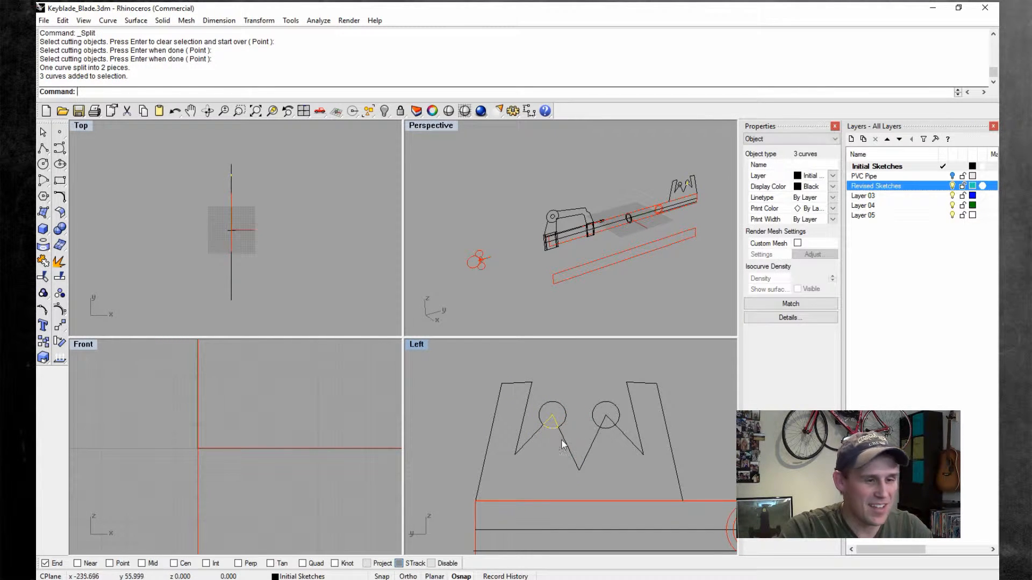
pyautogui.press('Delete')
# - Split the right circle of the key teeth with the two tooth outlines that cross it
pyautogui.moveTo(603, 425); pyautogui.dragTo(560, 421, button='right')
pyautogui.scroll(1, 566, 417)
pyautogui.click(570, 415)
pyautogui.press('Return')
pyautogui.click(552, 439)
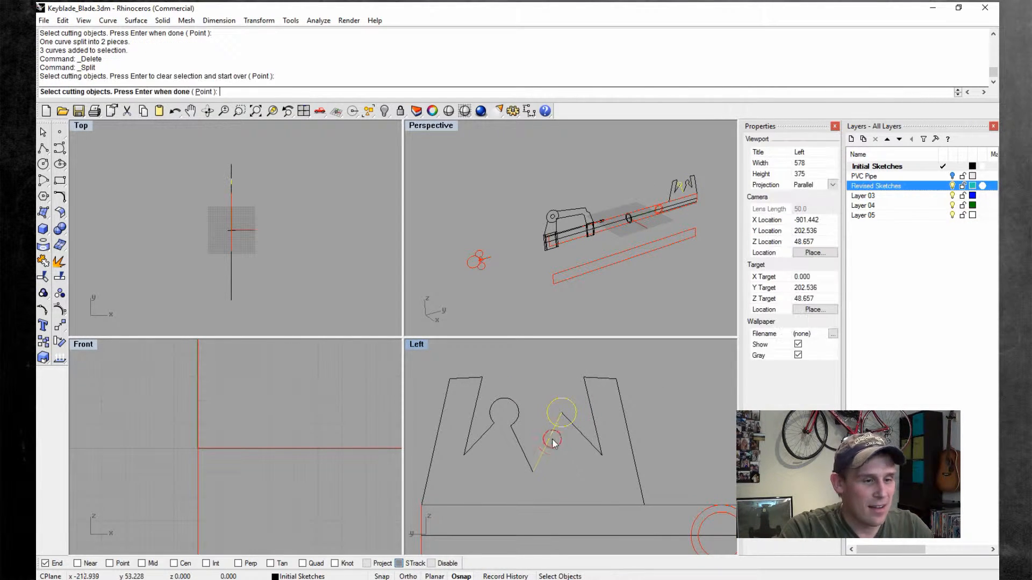
pyautogui.click(579, 432)
pyautogui.press('Return')
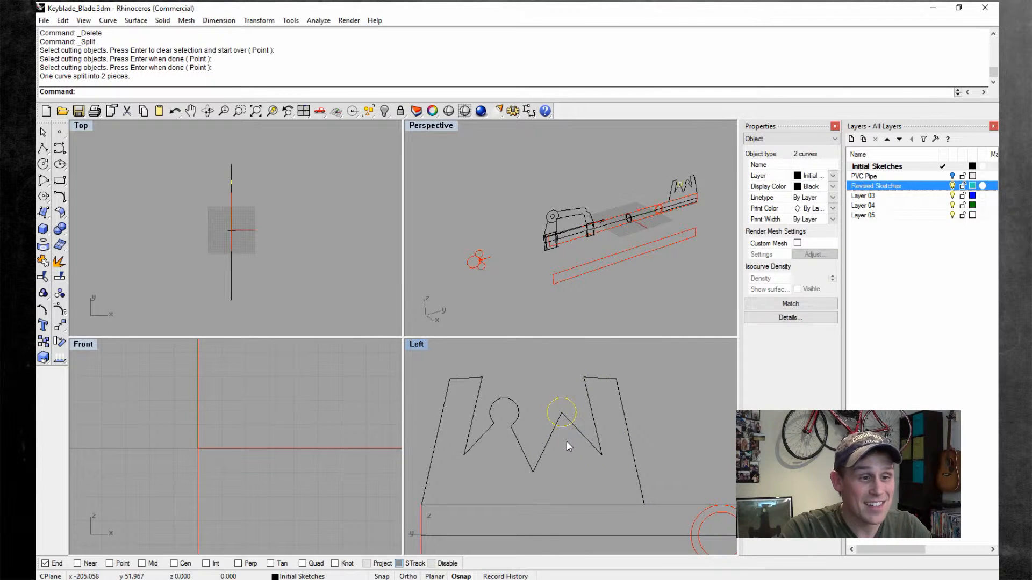
# - Delete the lower arc of the right circle between the two crossing tooth outlines
pyautogui.click(567, 441)
pyautogui.click(565, 423)
pyautogui.click(564, 425)
pyautogui.click(565, 426)
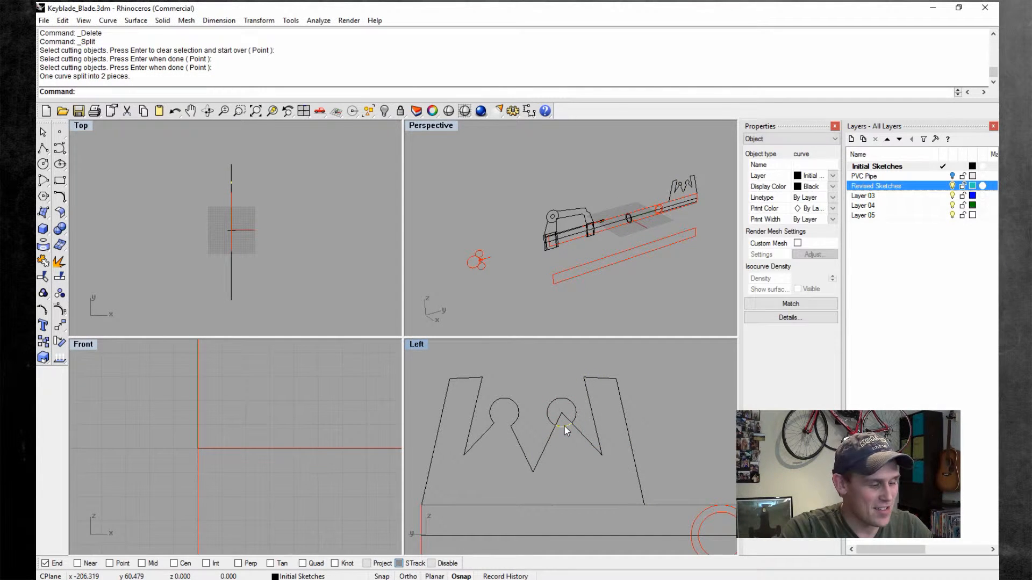
pyautogui.press('Delete')
# - Split the two tooth outlines with the right circle and delete the outline pieces inside it
pyautogui.click(563, 422)
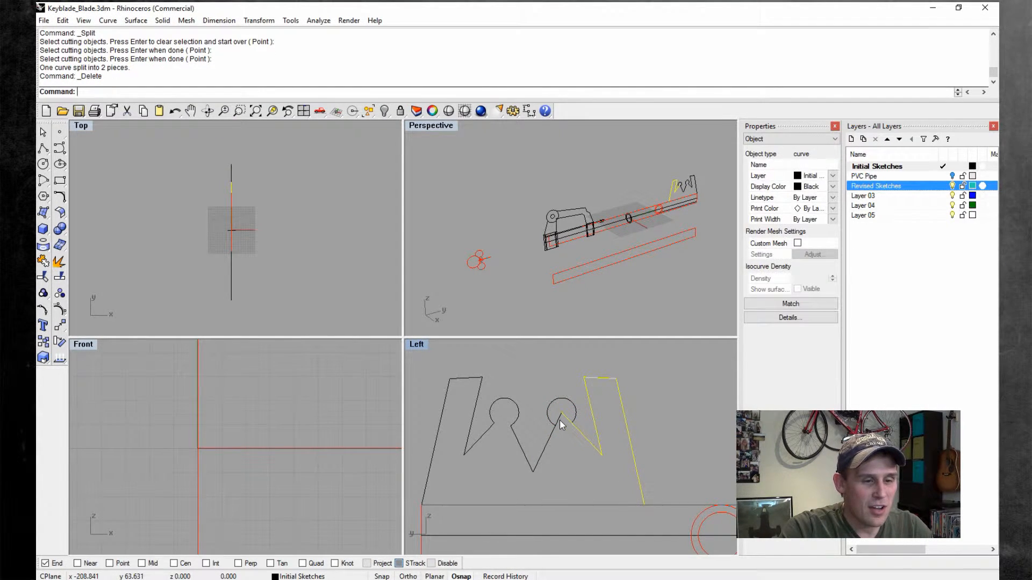
pyautogui.keyDown('shift'); pyautogui.click(557, 422); pyautogui.keyUp('shift')
pyautogui.hotkey('ctrl', 'shift', 's')
pyautogui.click(552, 402)
pyautogui.press('Return')
pyautogui.click(559, 419)
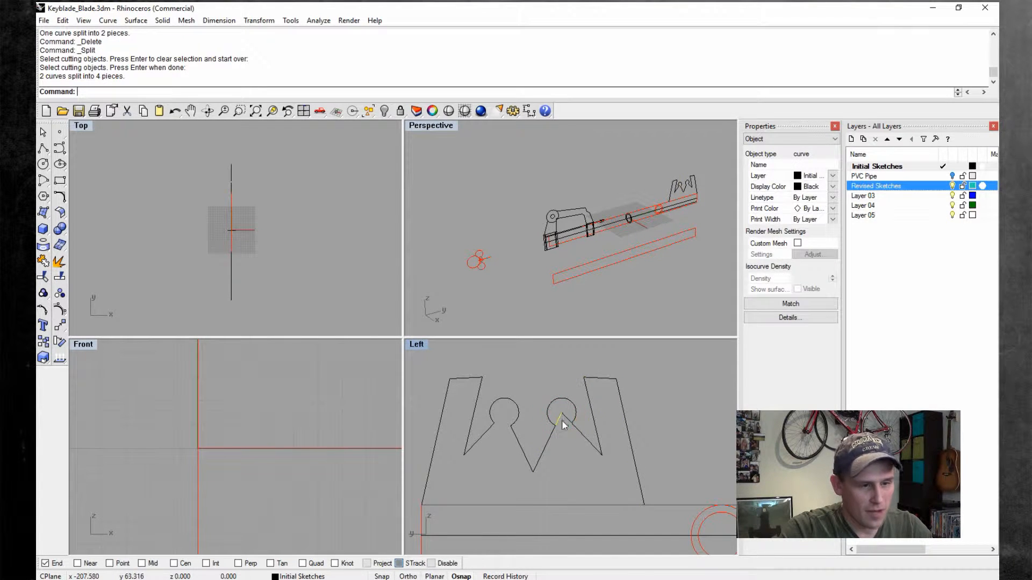
pyautogui.press('Delete')
# - Join all the key-teeth curves into a single curve
pyautogui.scroll(-3, 590, 410)
pyautogui.moveTo(617, 394); pyautogui.dragTo(470, 444)
pyautogui.click(64, 22)
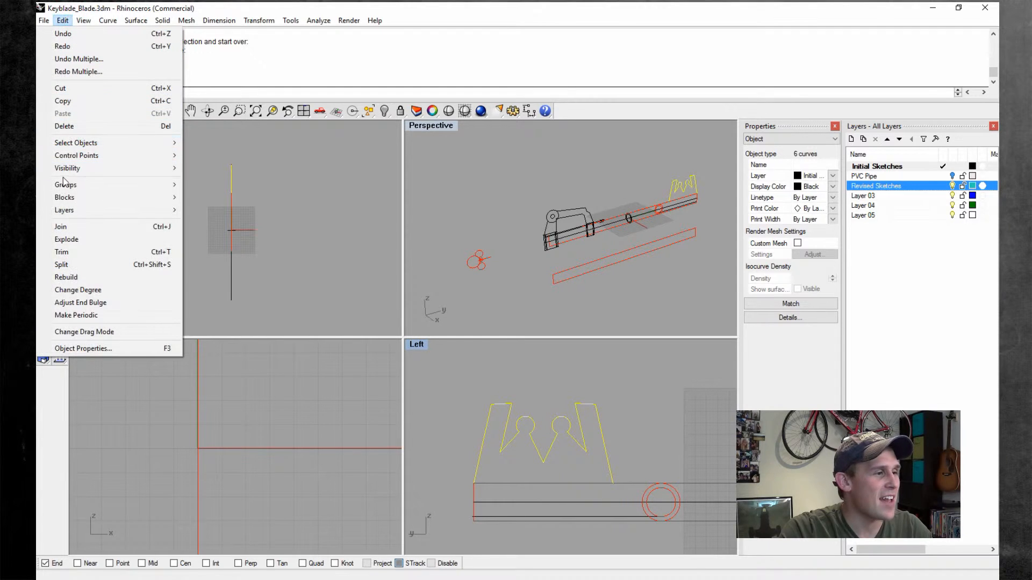
pyautogui.click(61, 224)
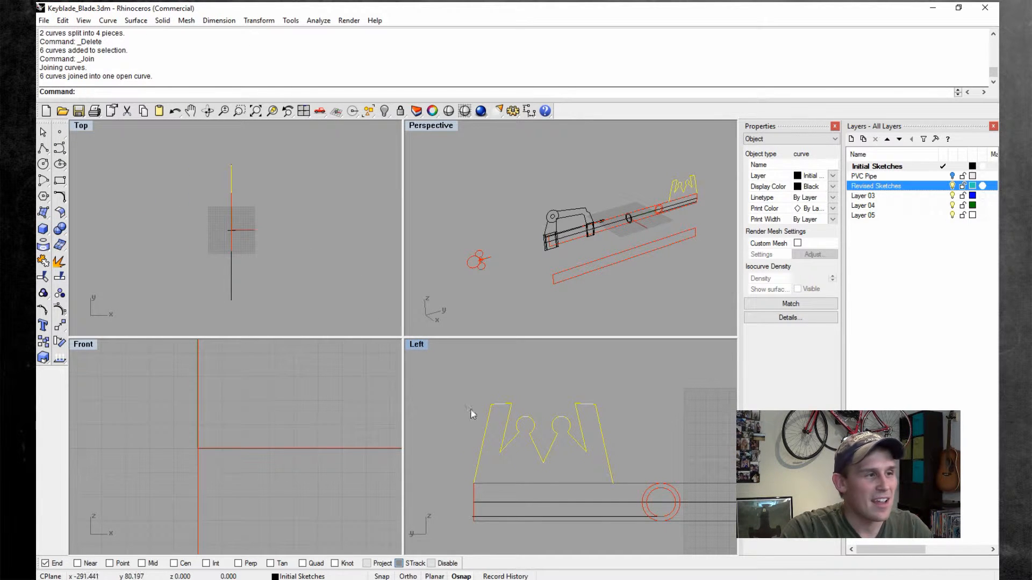
pyautogui.press('Escape')
# - Move the joined key-teeth curve to the Revised Sketches layer
pyautogui.scroll(5, 488, 476)
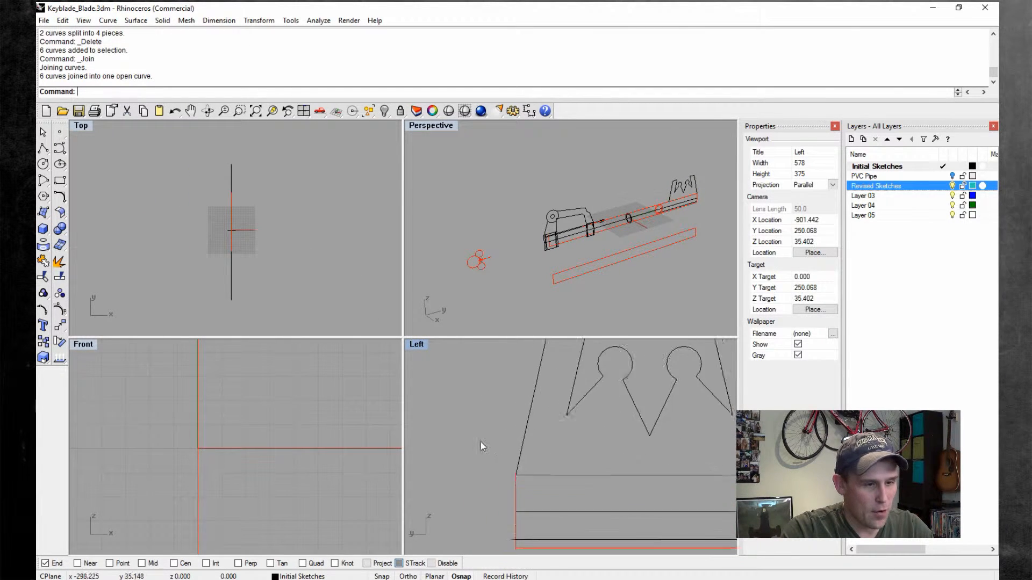
pyautogui.click(531, 390)
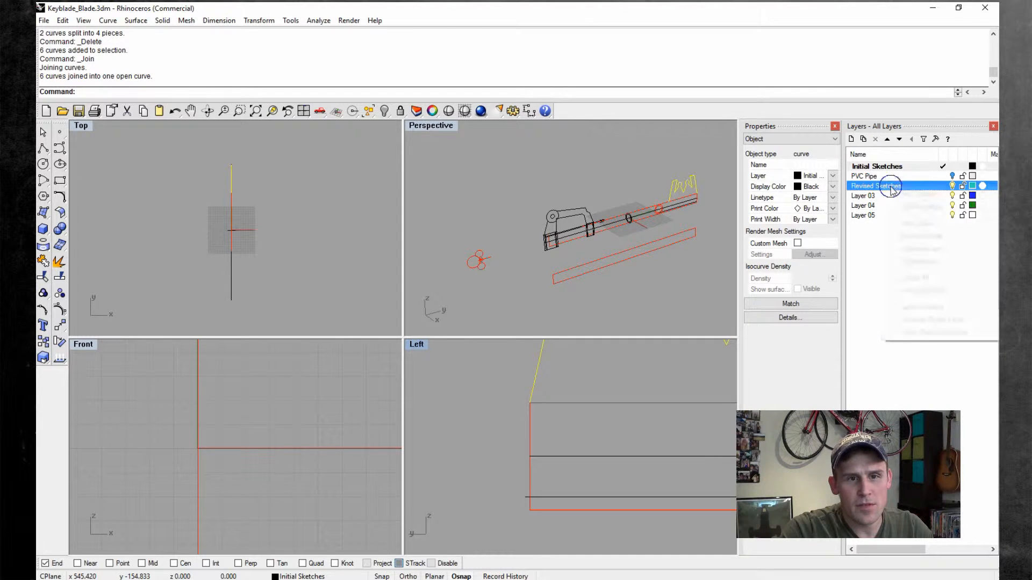
pyautogui.rightClick(881, 186)
pyautogui.click(925, 321)
pyautogui.scroll(-3, 474, 421)
pyautogui.click(474, 421)
pyautogui.scroll(-1, 576, 371)
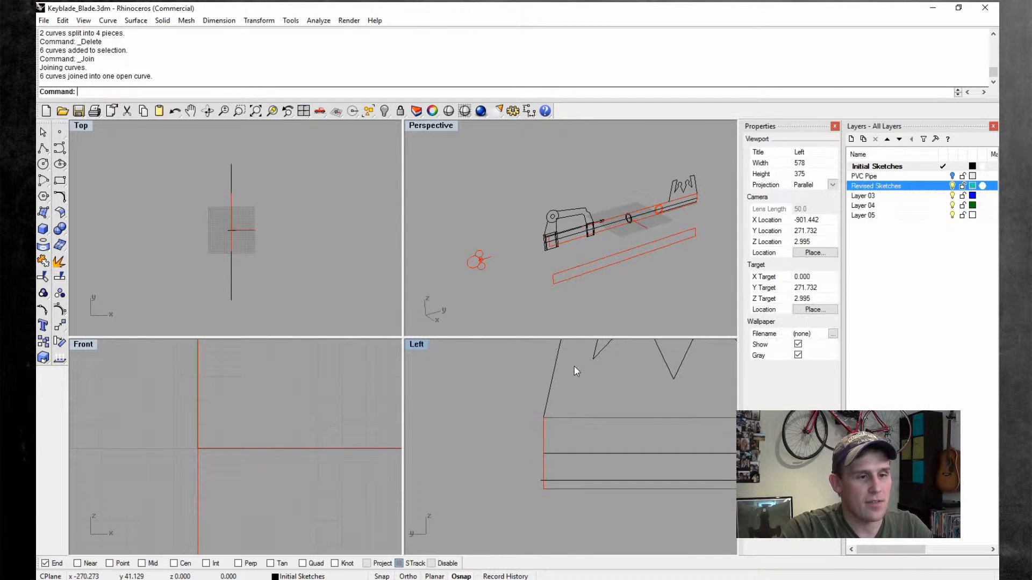
# - Set the display color of the key-teeth curve to By Layer
pyautogui.click(557, 376)
pyautogui.scroll(-2, 559, 376)
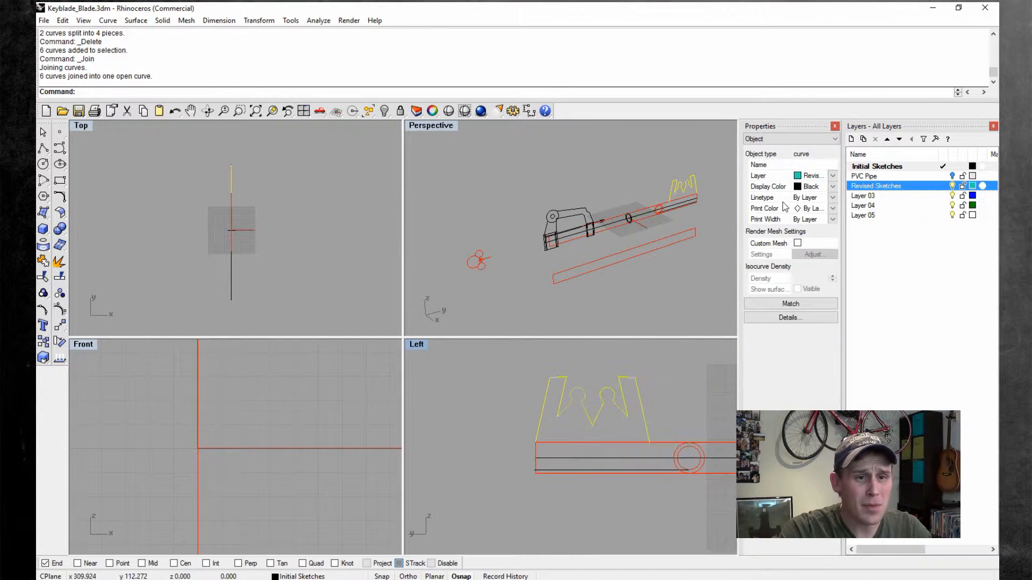
pyautogui.click(832, 187)
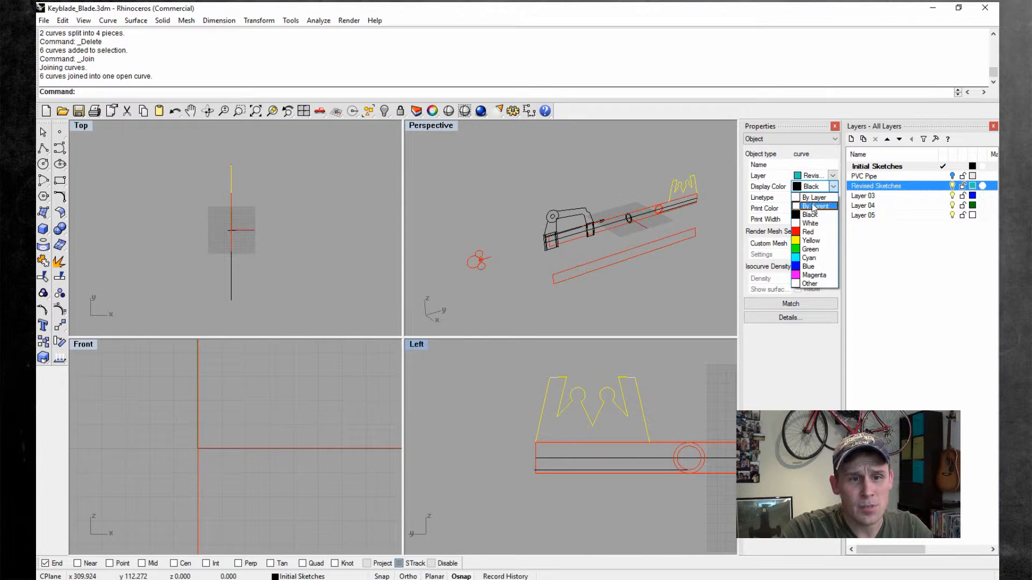
pyautogui.click(814, 207)
pyautogui.click(834, 187)
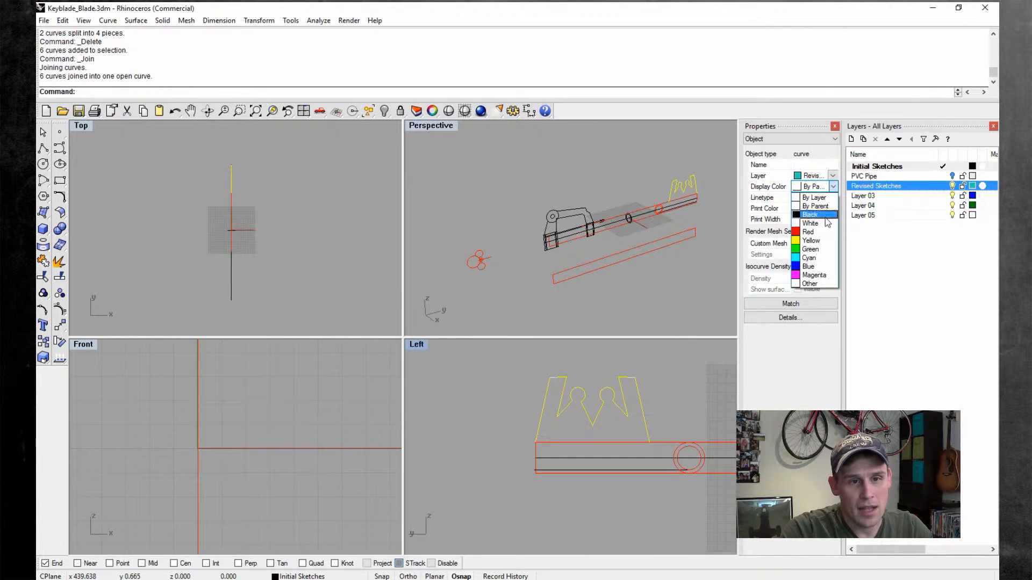
pyautogui.click(811, 197)
pyautogui.click(494, 379)
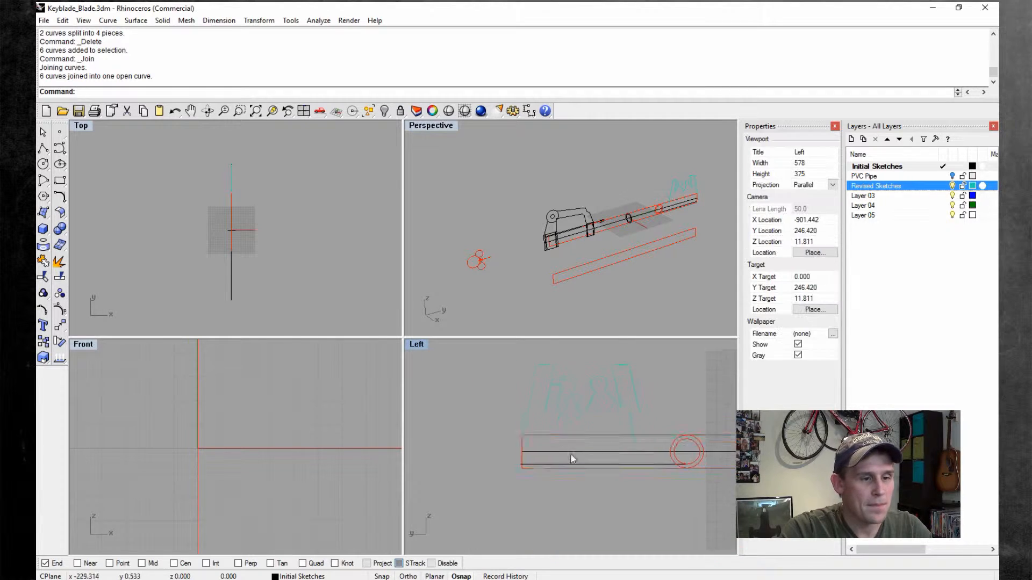
# - Change the Revised Sketches layer color to magenta
pyautogui.scroll(-3, 605, 415)
pyautogui.click(972, 188)
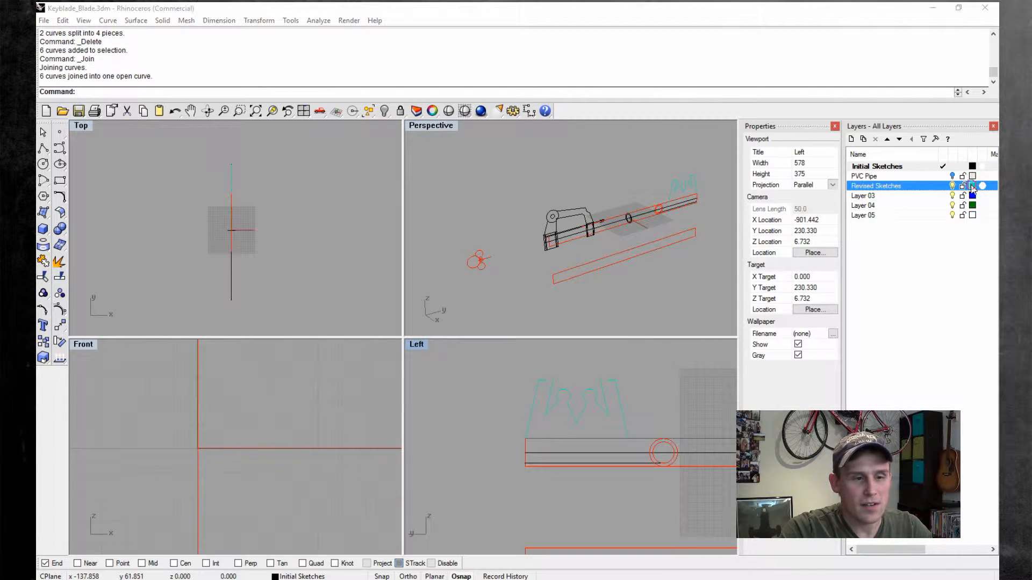
pyautogui.click(536, 215)
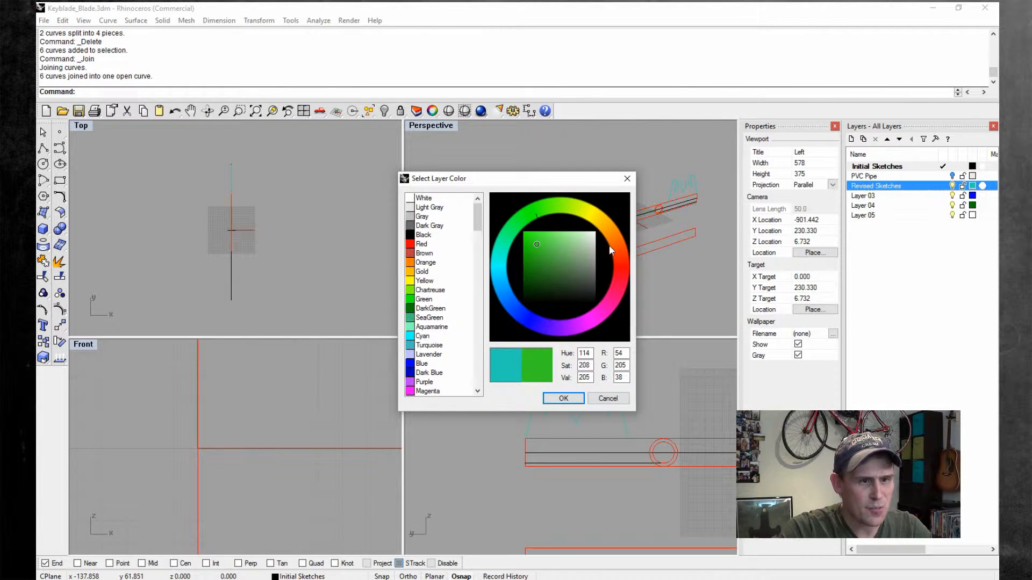
pyautogui.click(600, 319)
pyautogui.click(564, 398)
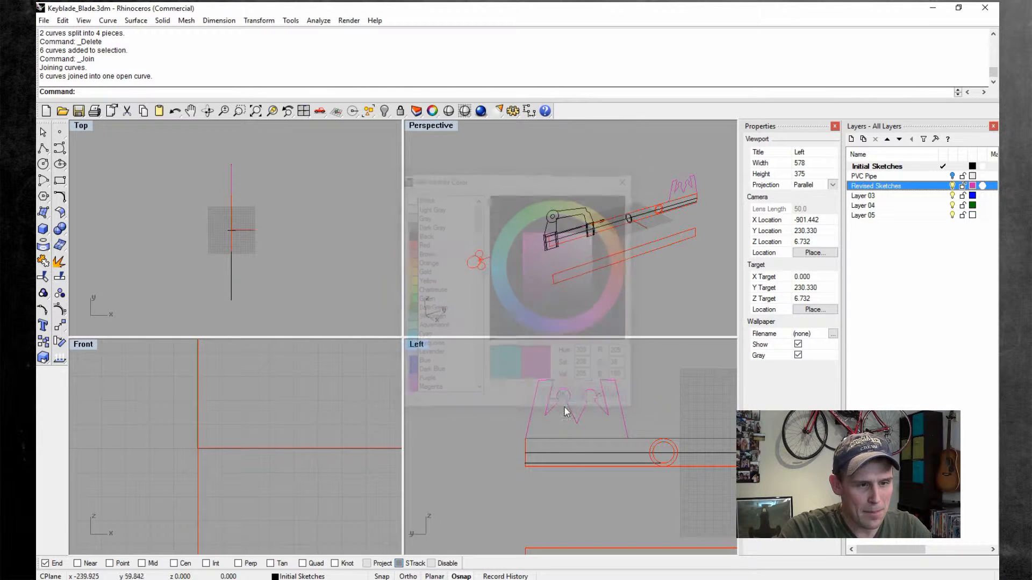
# - Make Revised Sketches the current layer and hide the Initial Sketches layer
pyautogui.scroll(4, 564, 479)
pyautogui.scroll(-3, 467, 376)
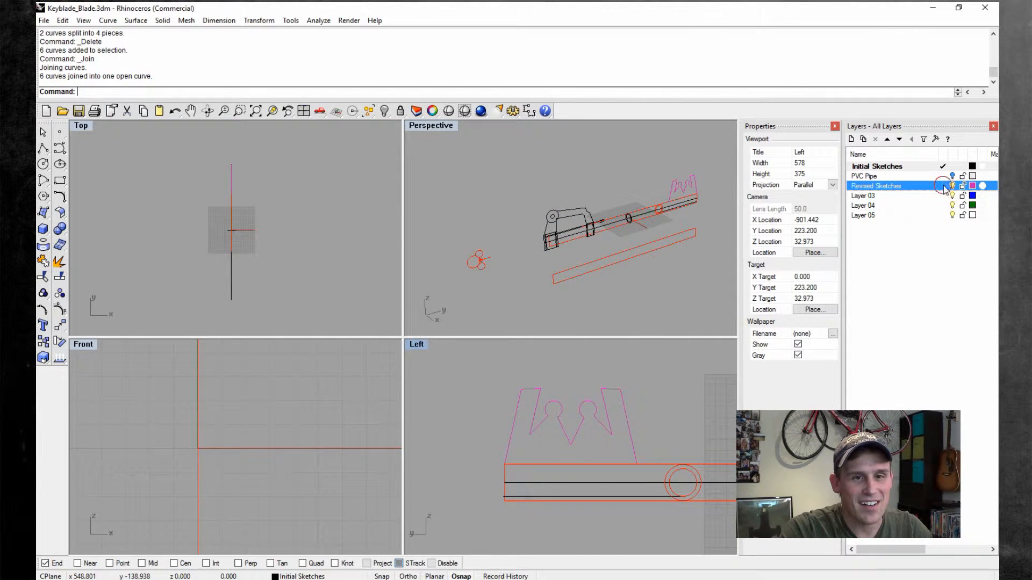
pyautogui.click(943, 185)
pyautogui.click(951, 166)
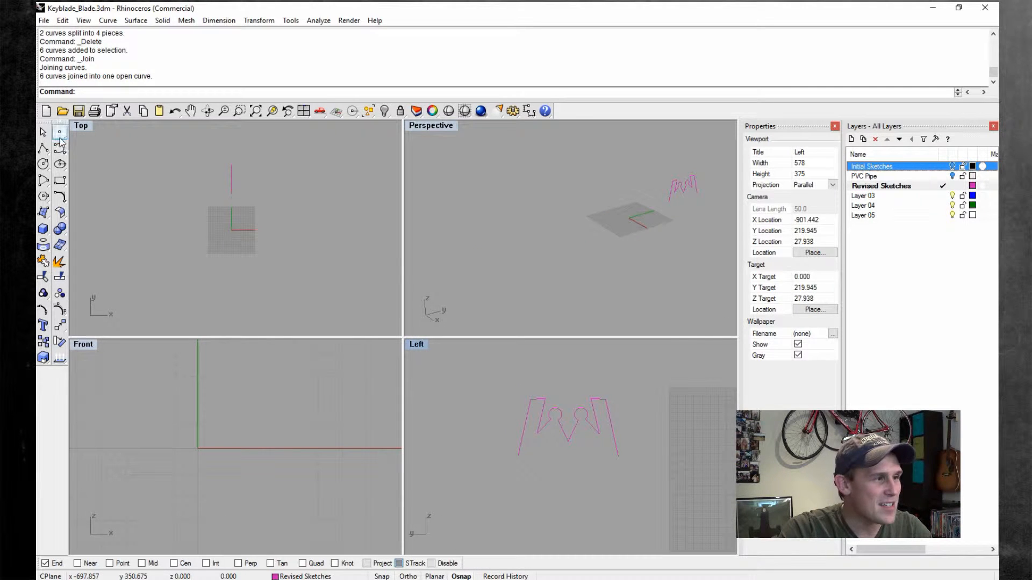
# - Try to close the base of the key teeth with one polyline running below and between its two open ends
pyautogui.click(43, 148)
pyautogui.scroll(5, 545, 455)
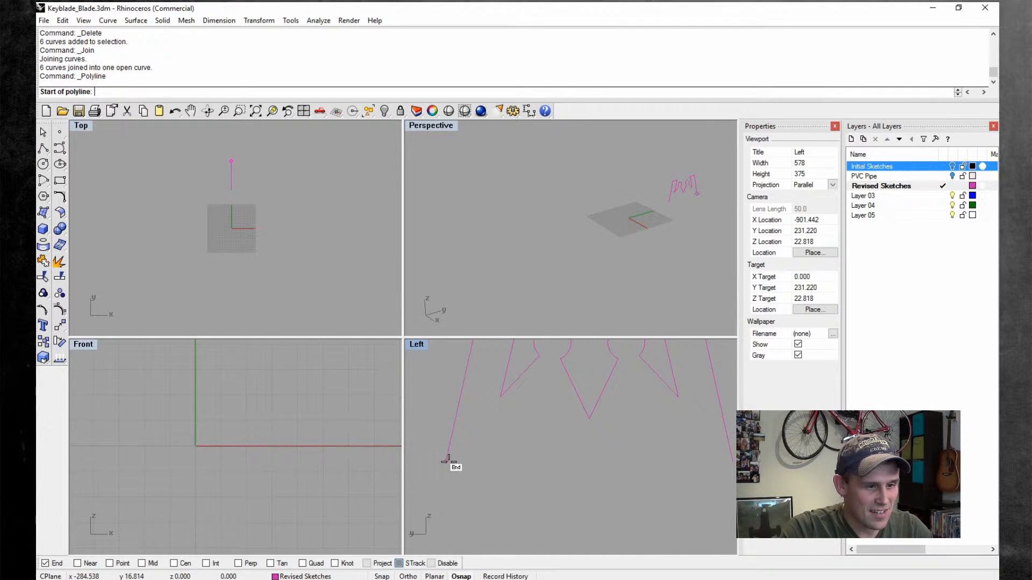
pyautogui.click(448, 459)
pyautogui.click(448, 476)
pyautogui.scroll(-2, 676, 497)
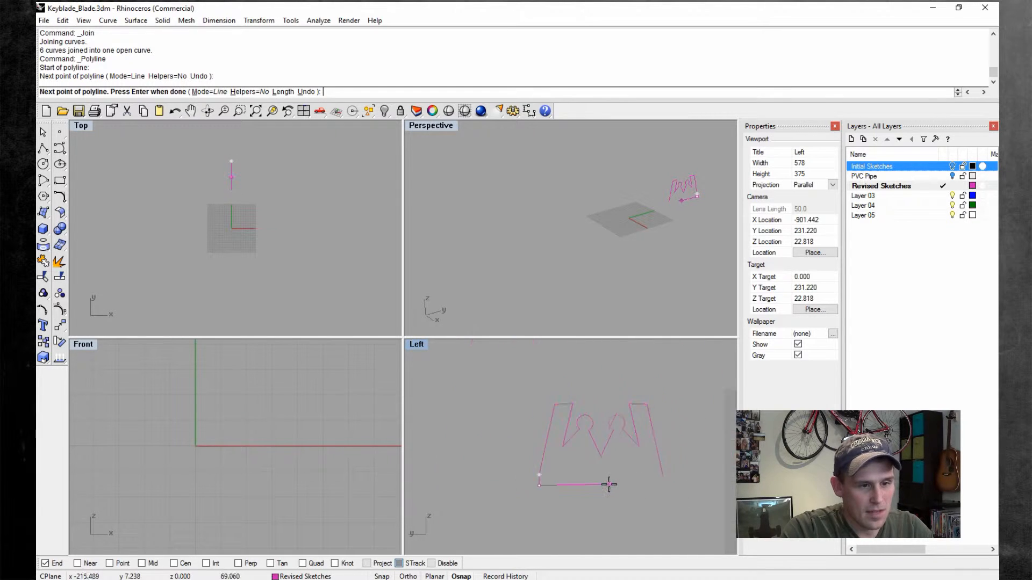
pyautogui.scroll(3, 675, 477)
pyautogui.click(679, 481)
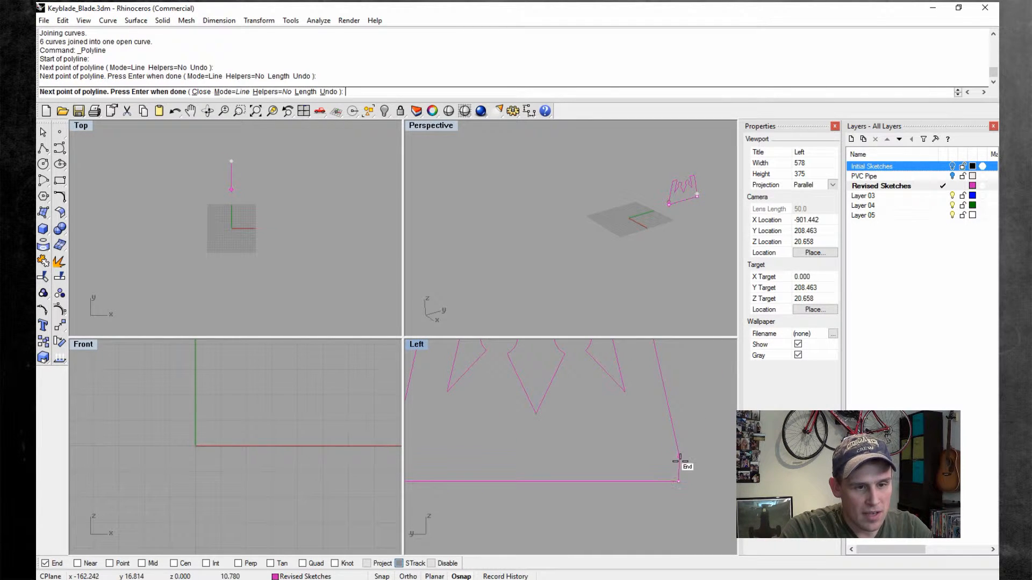
pyautogui.click(679, 457)
pyautogui.hotkey('ctrl', 'z')
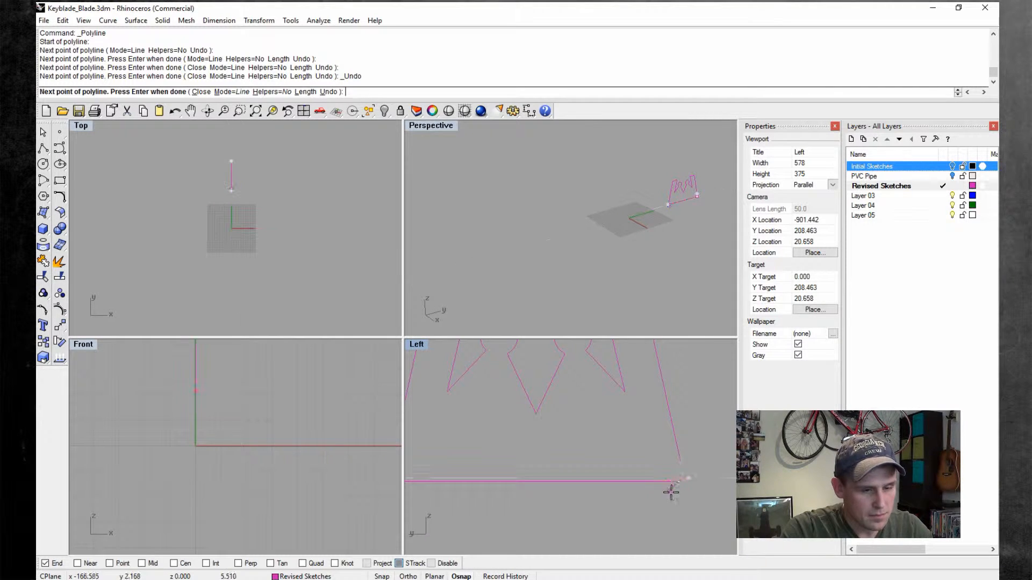
pyautogui.scroll(2, 674, 490)
pyautogui.scroll(-2, 688, 487)
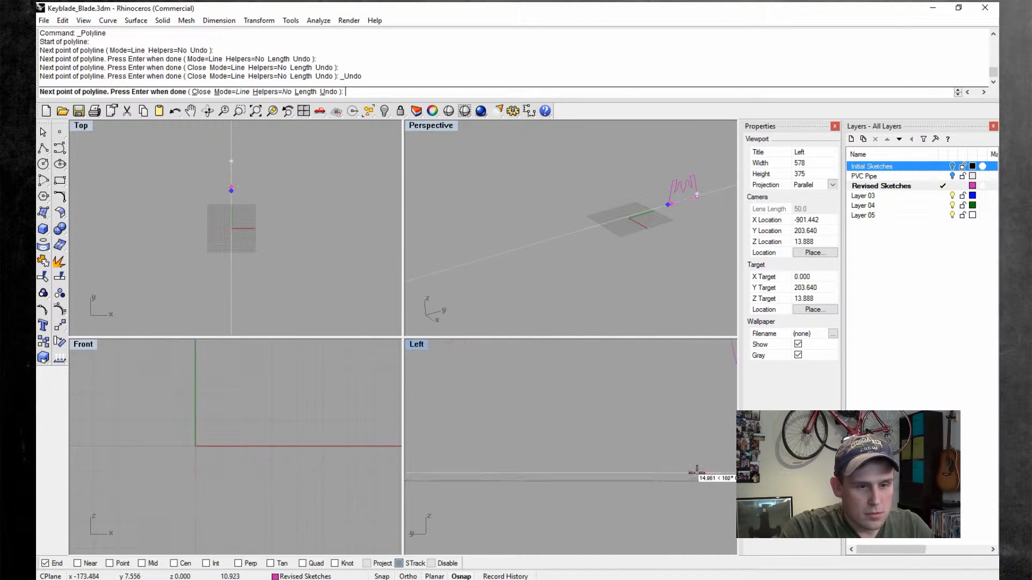
pyautogui.scroll(6, 689, 467)
pyautogui.click(611, 449)
pyautogui.press('Return')
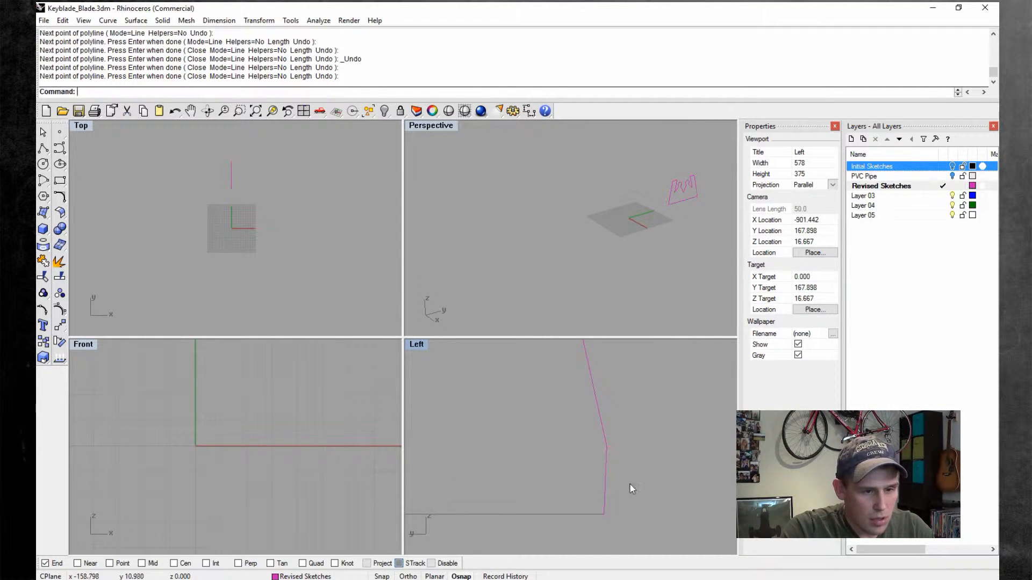
# - Try to straighten the closing polyline by moving its lower right control point, and undo the polyline
pyautogui.click(609, 517)
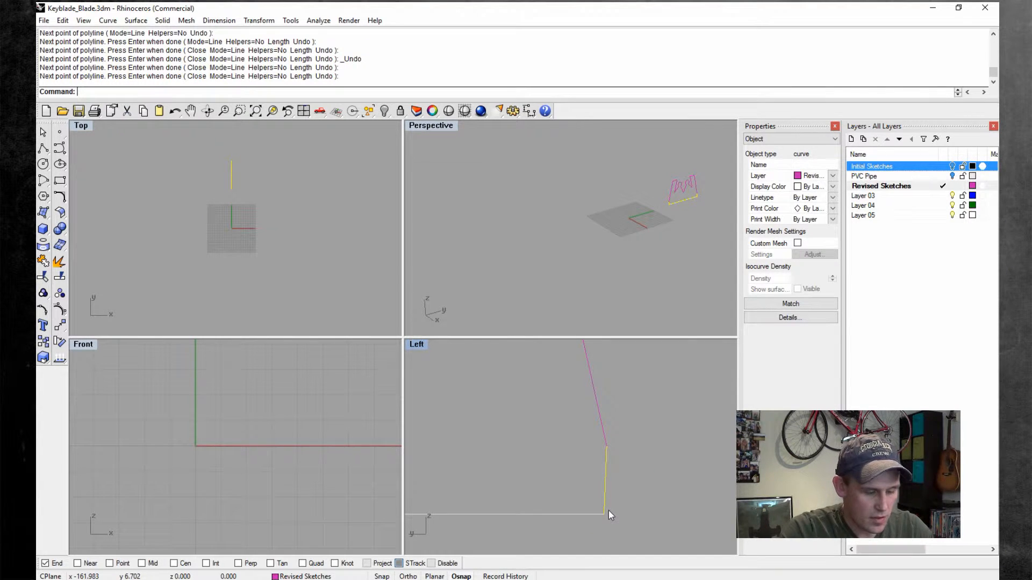
pyautogui.press('F10')
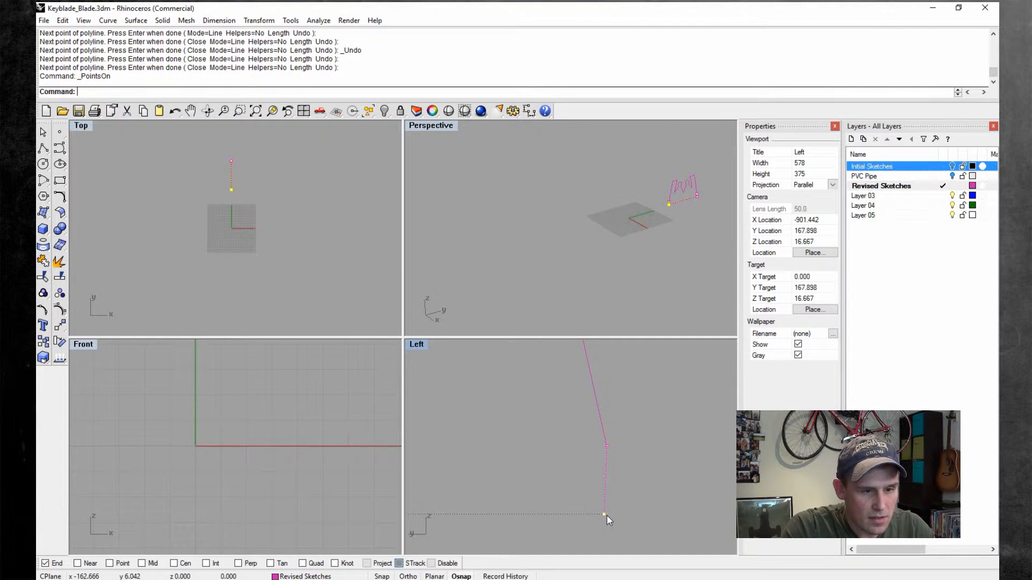
pyautogui.moveTo(607, 516)
pyautogui.mouseDown()
pyautogui.moveTo(611, 454)
pyautogui.moveTo(611, 514)
pyautogui.mouseUp()
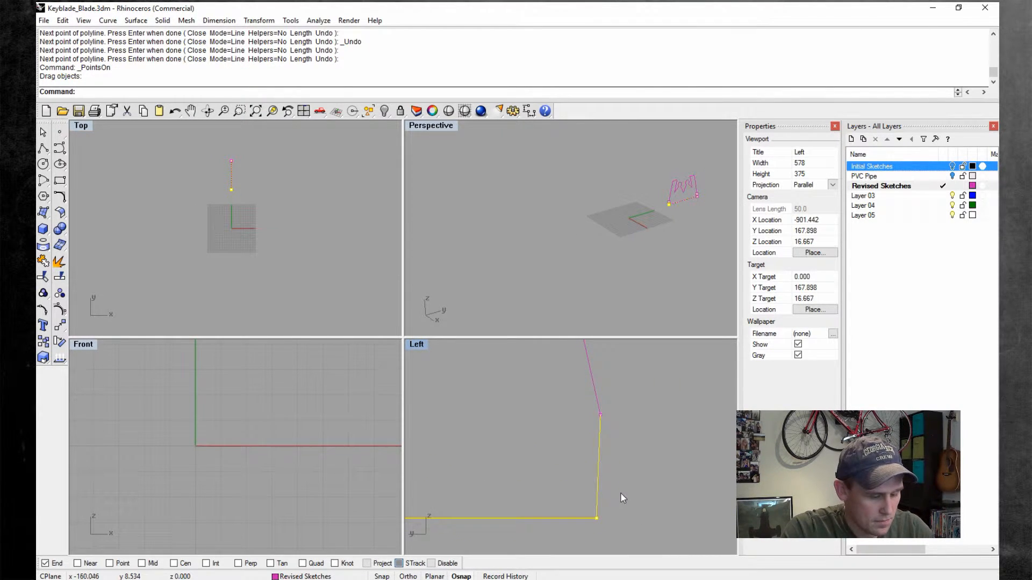
pyautogui.hotkey('ctrl', 'z')
pyautogui.press('alt')
pyautogui.scroll(-15, 643, 446)
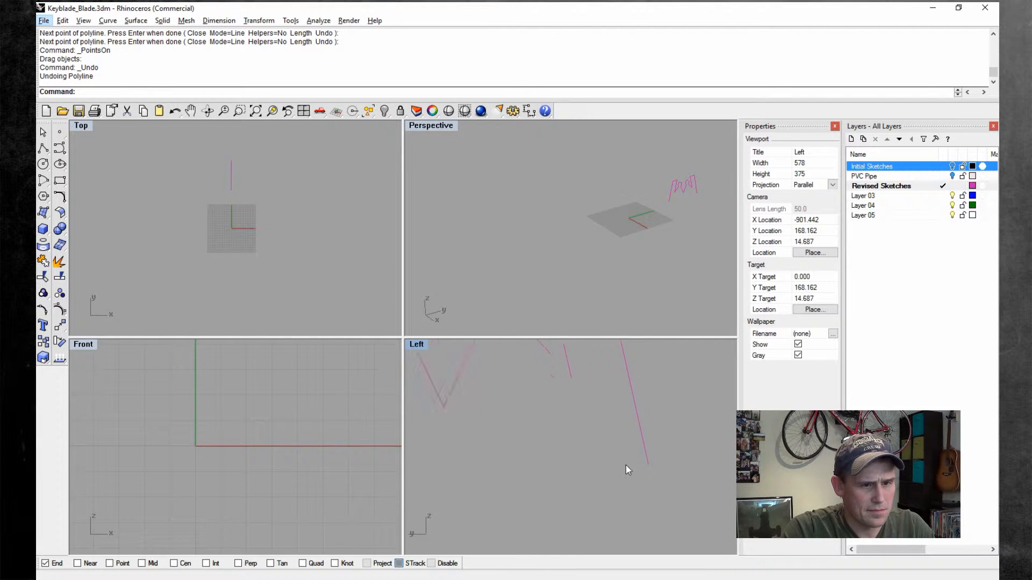
# - Draw vertical lines down from the left and right open ends of the key teeth, about 16 and 23 units long
pyautogui.doubleClick(417, 345)
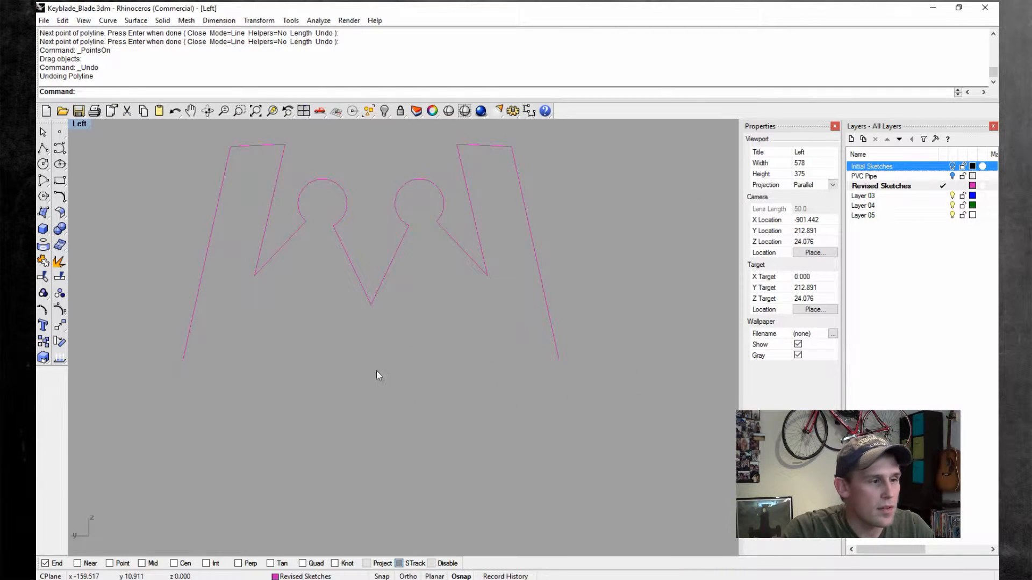
pyautogui.click(43, 148)
pyautogui.click(188, 359)
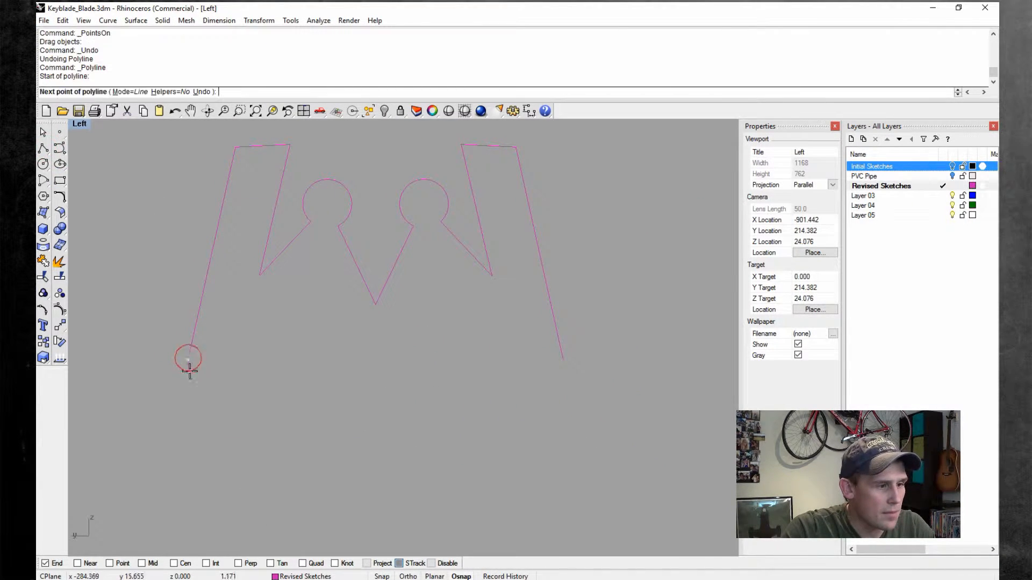
pyautogui.press('Return')
pyautogui.press('Return')
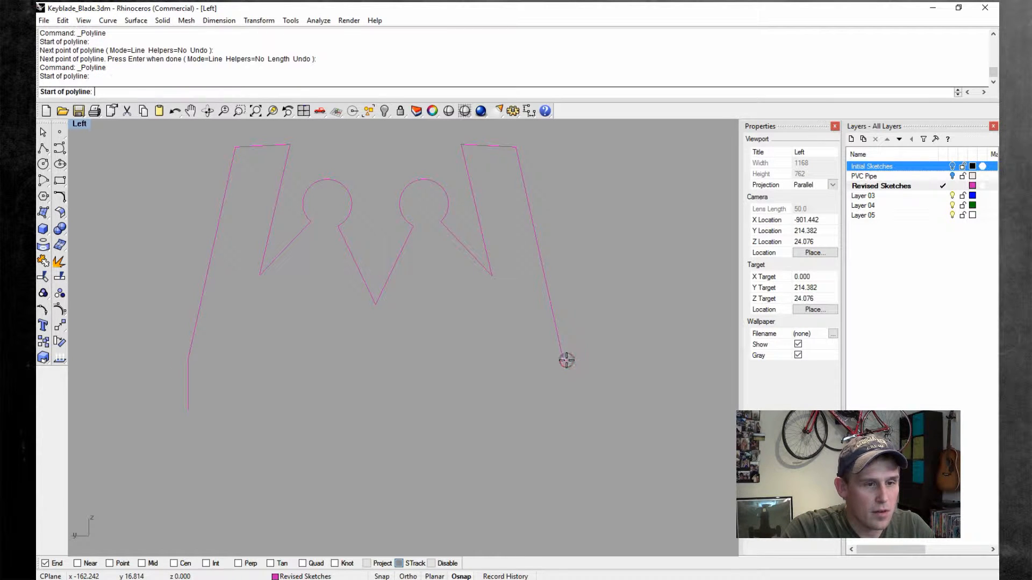
pyautogui.click(563, 359)
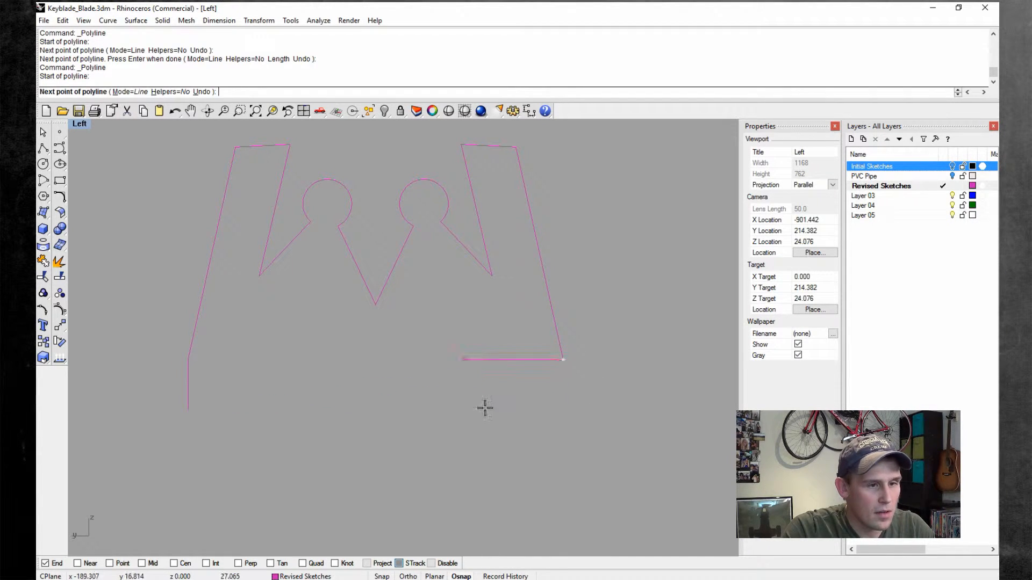
pyautogui.click(562, 427)
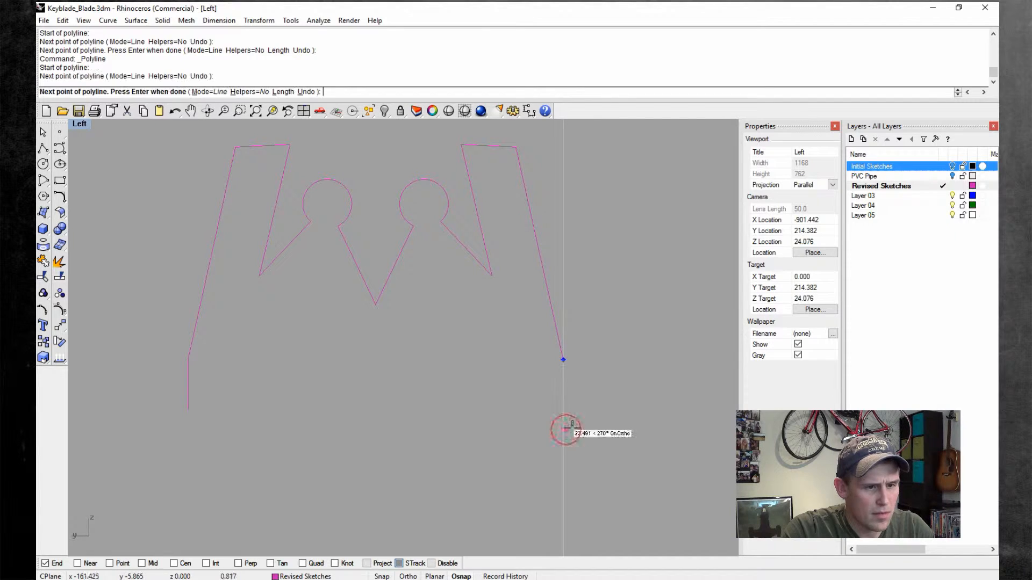
pyautogui.press('Return')
# - Enable intersection snapping and draw a horizontal base line from the left vertical line's lower end to the right vertical line
pyautogui.press('Return')
pyautogui.click(188, 410)
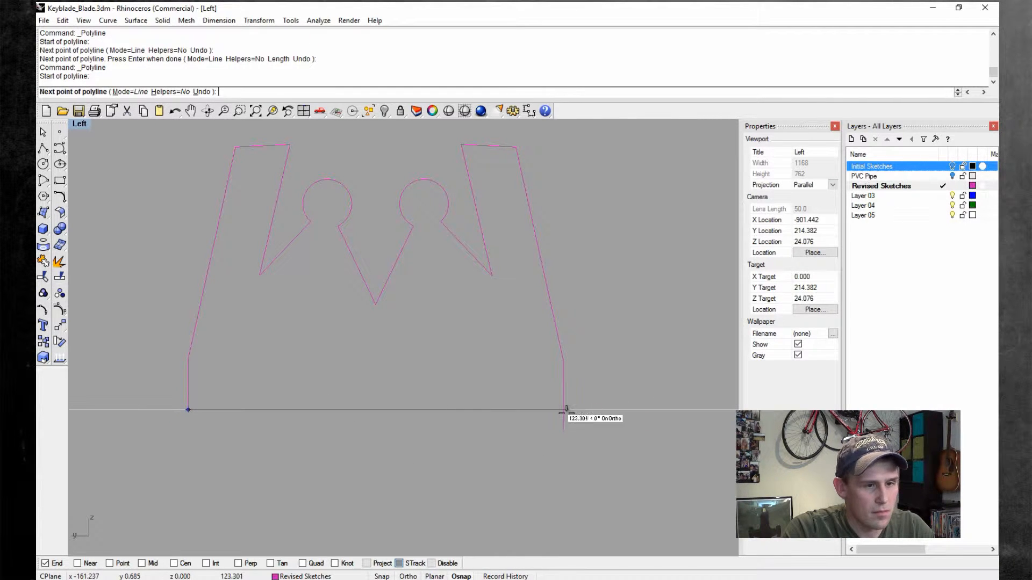
pyautogui.click(205, 563)
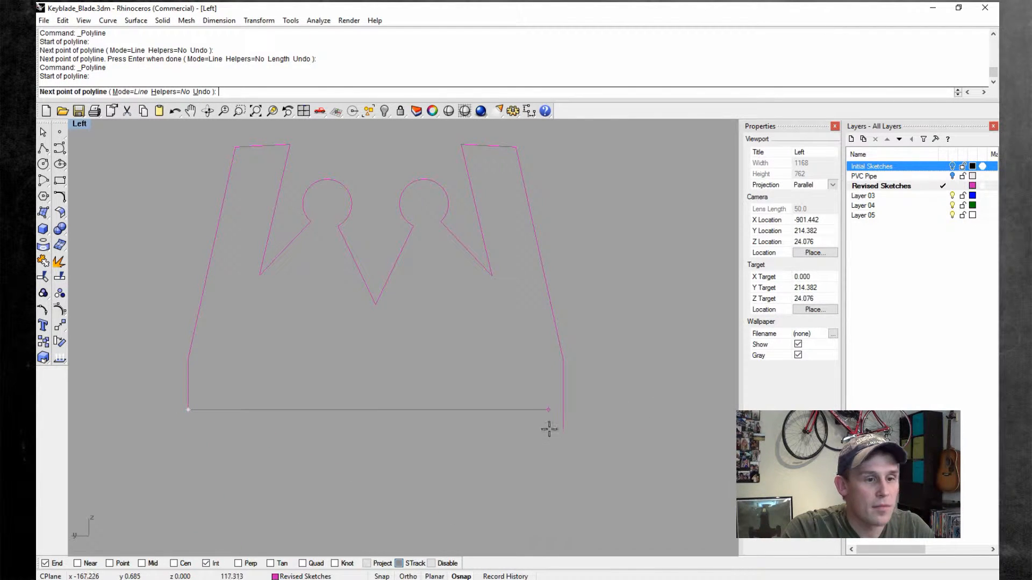
pyautogui.click(564, 419)
pyautogui.press('Return')
# - Shorten the right vertical line by moving its lower control point up to the end of the base line
pyautogui.click(563, 425)
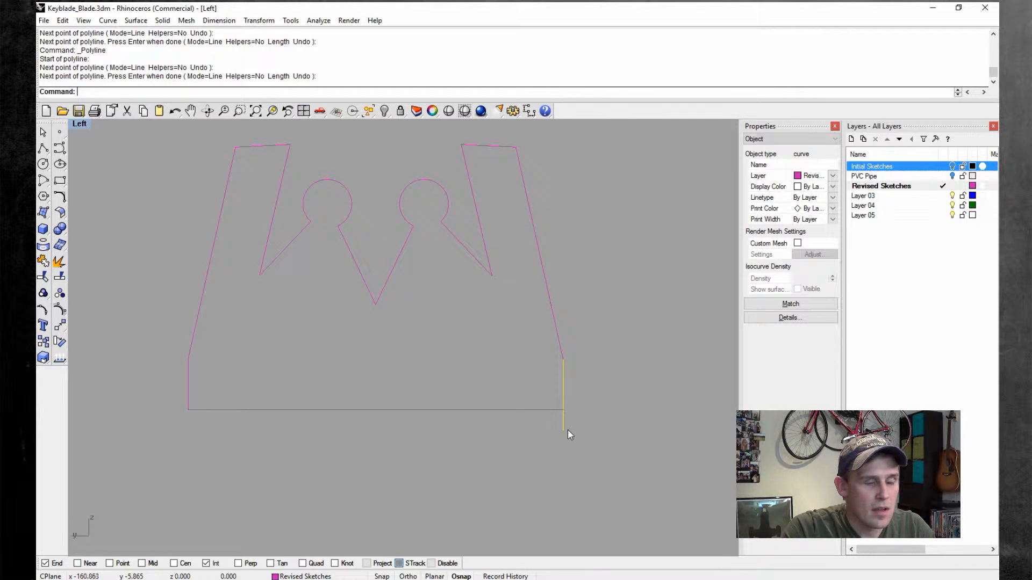
pyautogui.press('F10')
pyautogui.moveTo(562, 430); pyautogui.dragTo(562, 409)
pyautogui.press('F11')
pyautogui.scroll(-2, 616, 462)
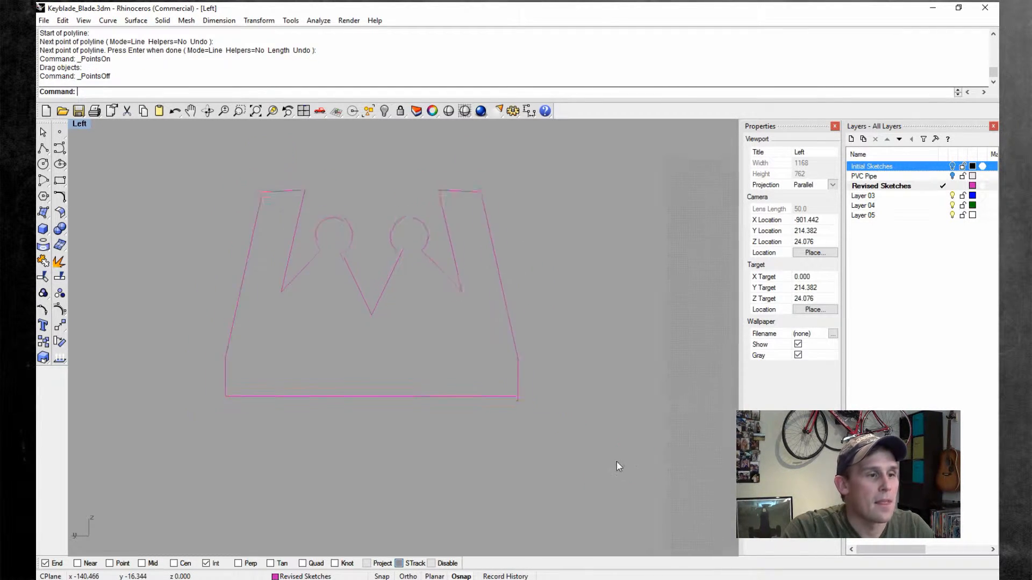
# - Join the four curves of the key-teeth outline and its base into one closed curve
pyautogui.moveTo(199, 185); pyautogui.dragTo(200, 185)
pyautogui.click(62, 21)
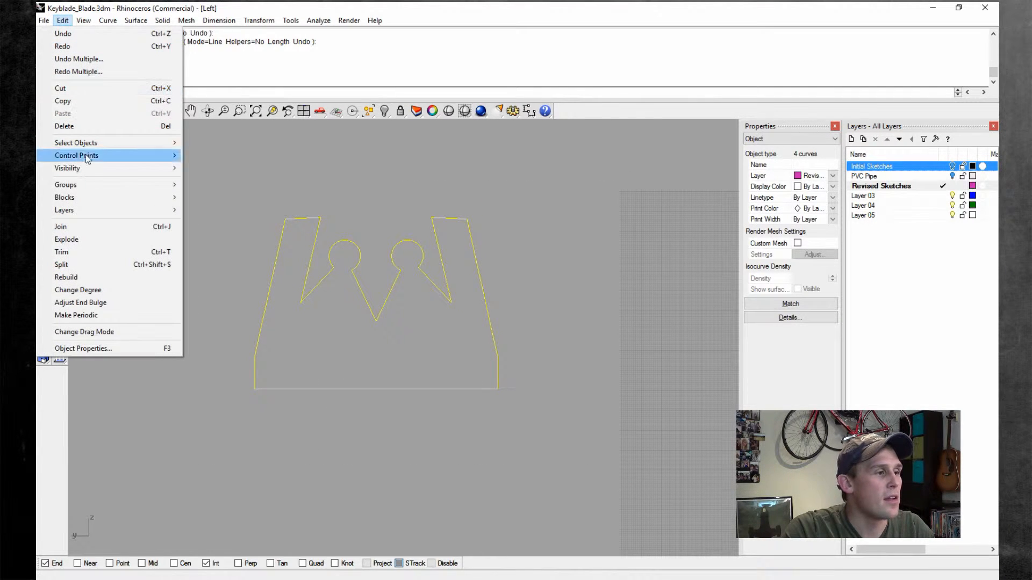
pyautogui.click(85, 226)
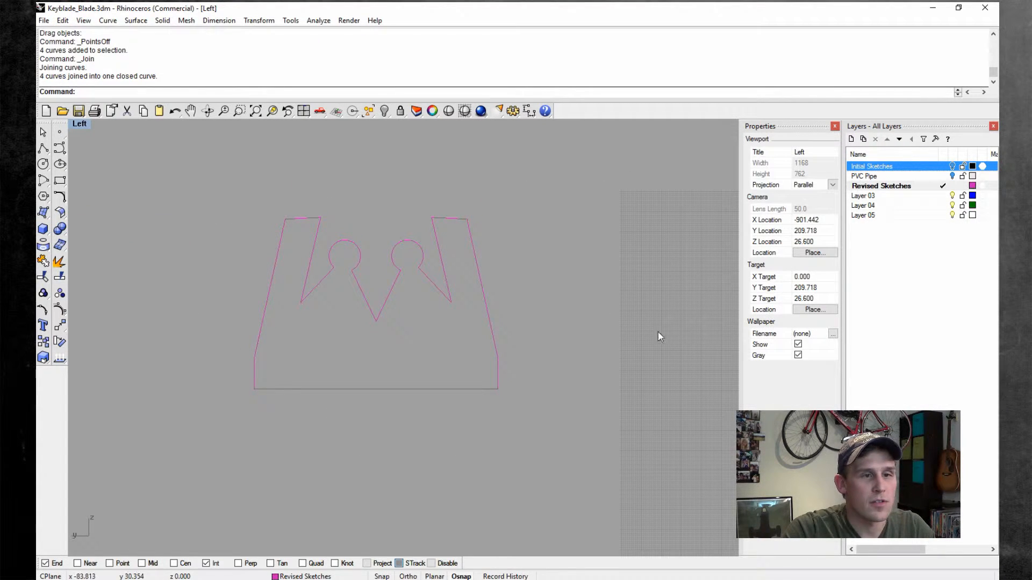
pyautogui.click(478, 285)
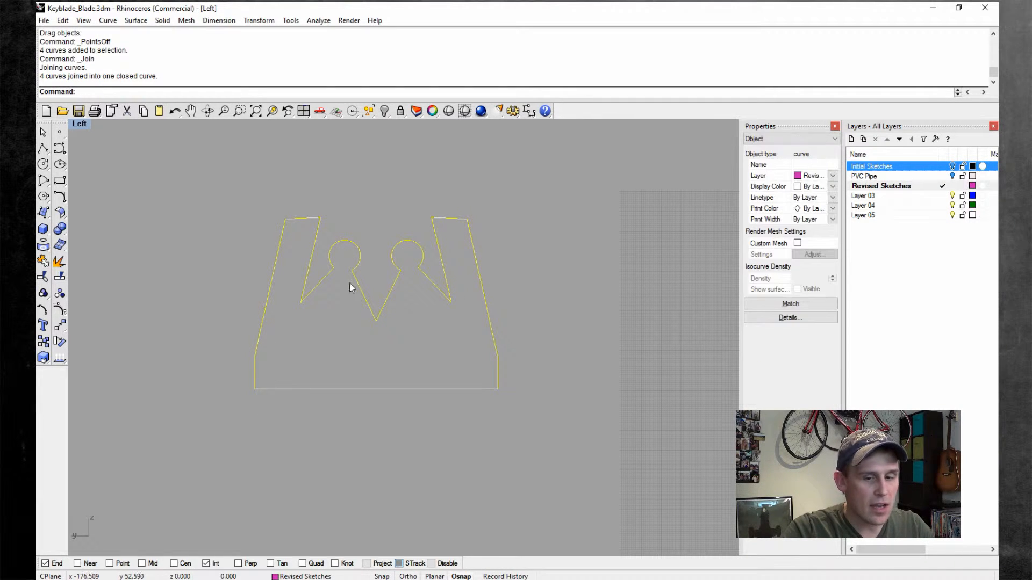
# - Return to the four-viewport layout and clear the selection of the key-teeth outline
pyautogui.doubleClick(81, 125)
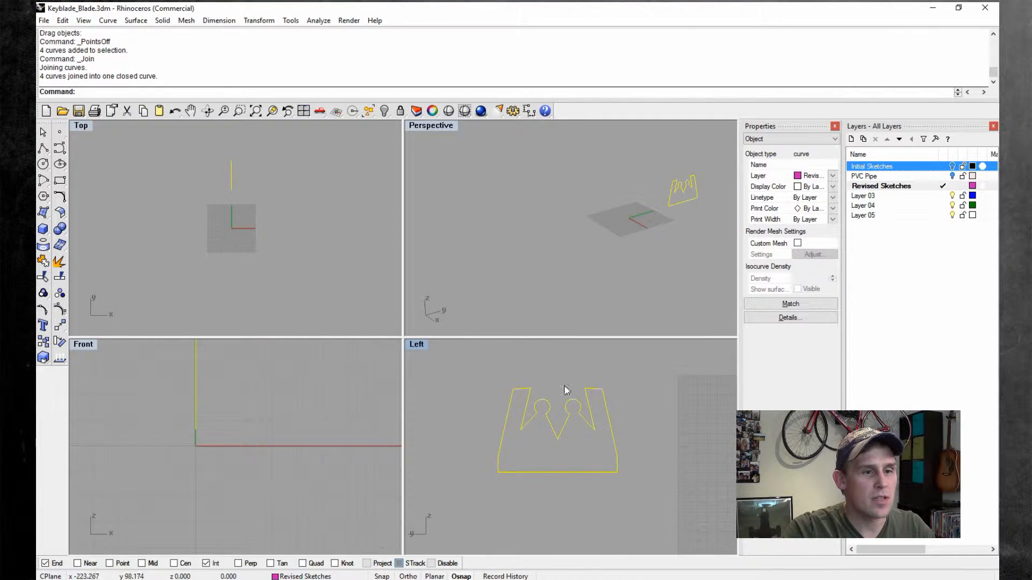
pyautogui.moveTo(619, 402); pyautogui.dragTo(622, 401, button='right')
pyautogui.click(623, 400)
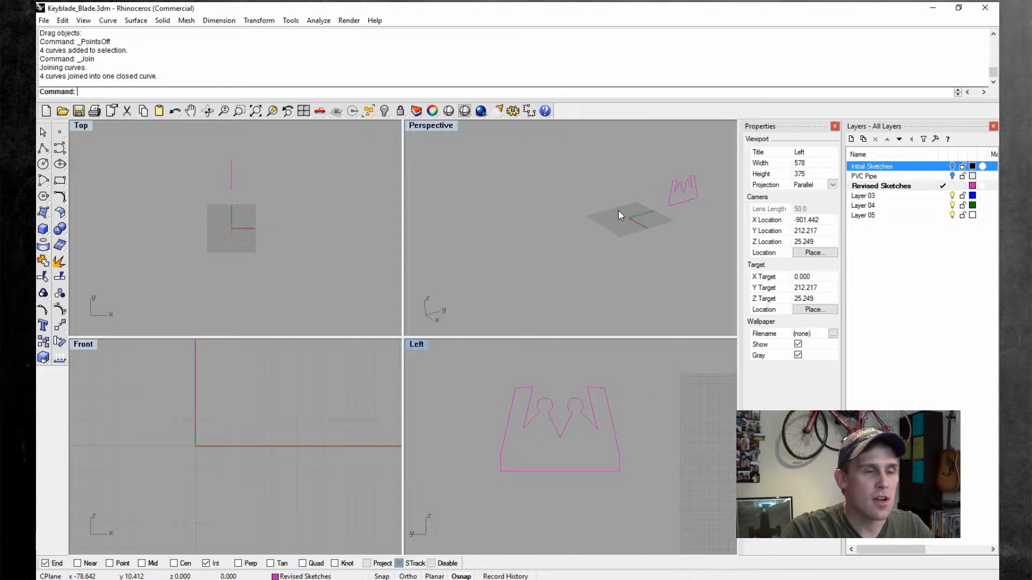
pyautogui.click(680, 220)
pyautogui.scroll(-2, 654, 182)
pyautogui.scroll(3, 654, 182)
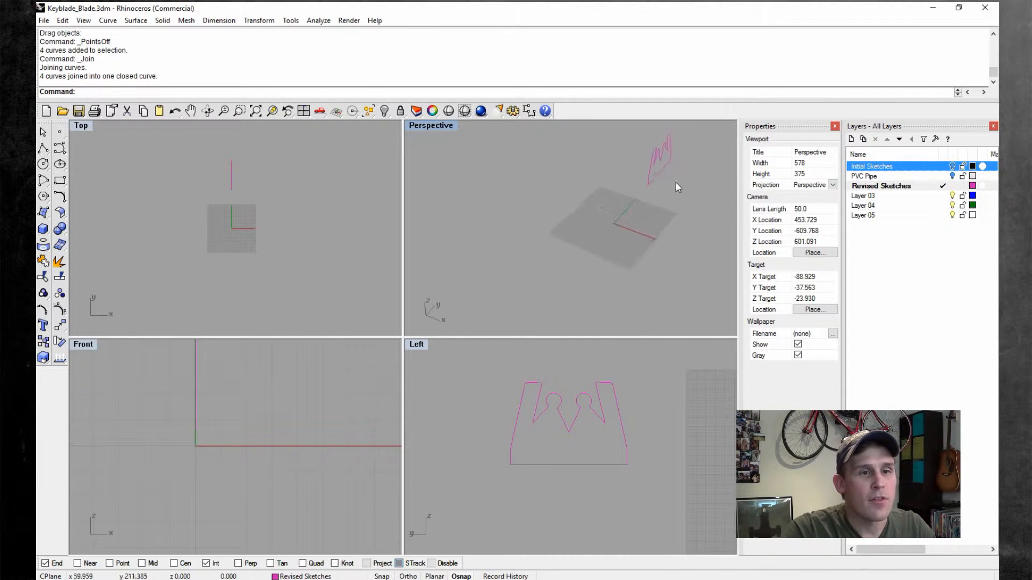
# - Show the PVC Pipe layer and extrude the closed key-teeth outline 0.75 mm to both sides as a capped straight solid
pyautogui.click(671, 173)
pyautogui.click(164, 24)
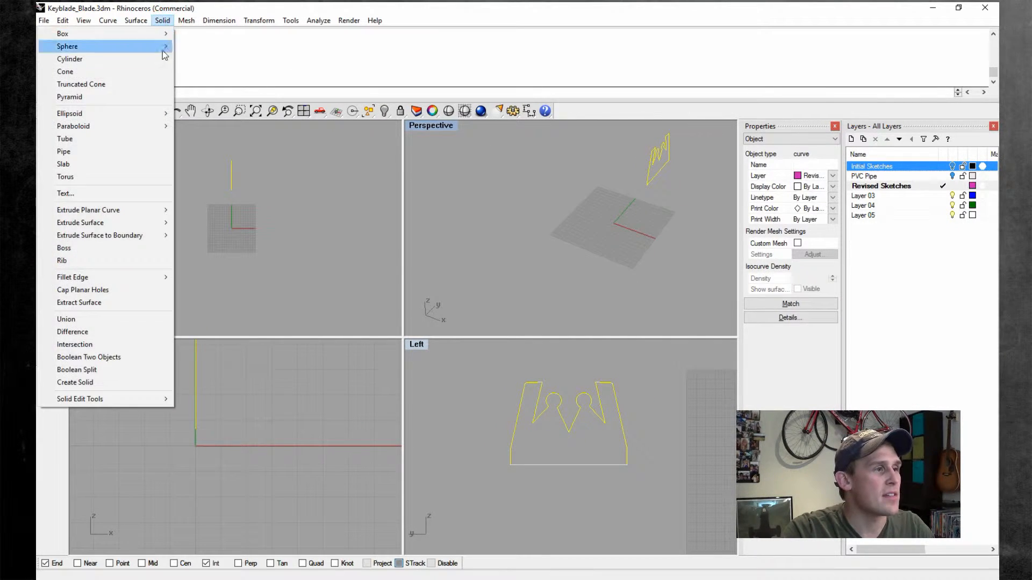
pyautogui.click(131, 209)
pyautogui.click(202, 210)
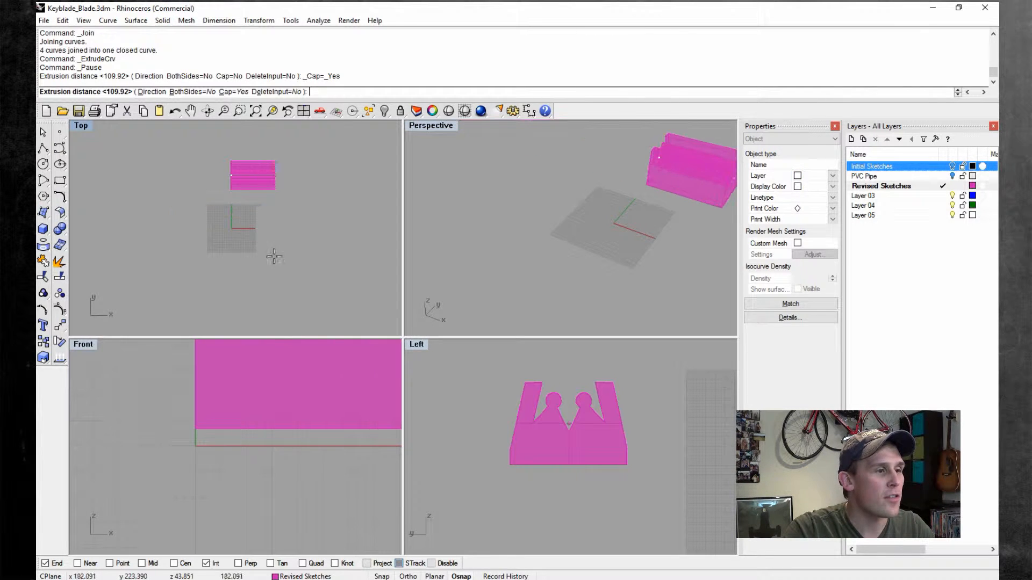
pyautogui.click(952, 176)
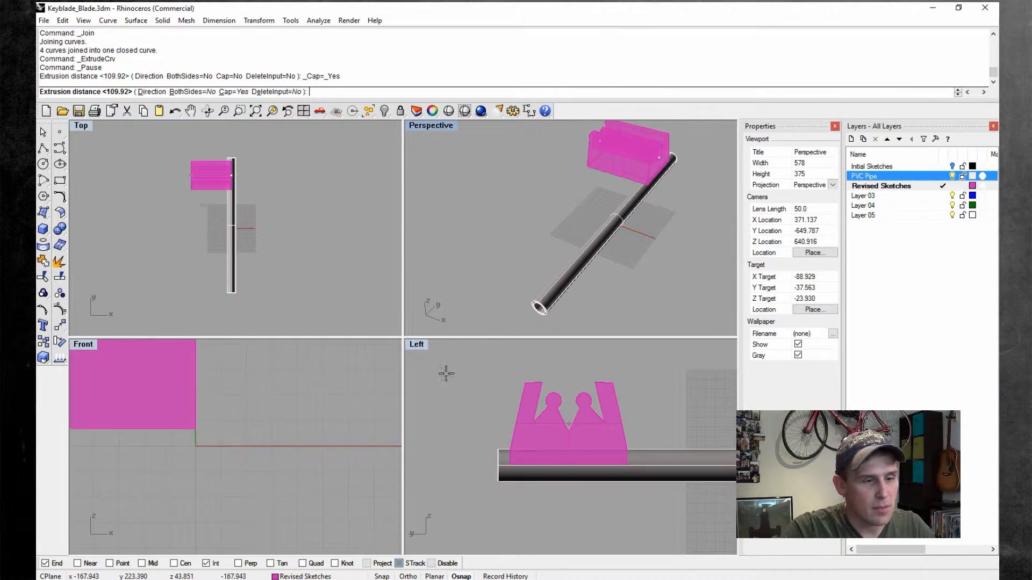
pyautogui.scroll(3, 218, 193)
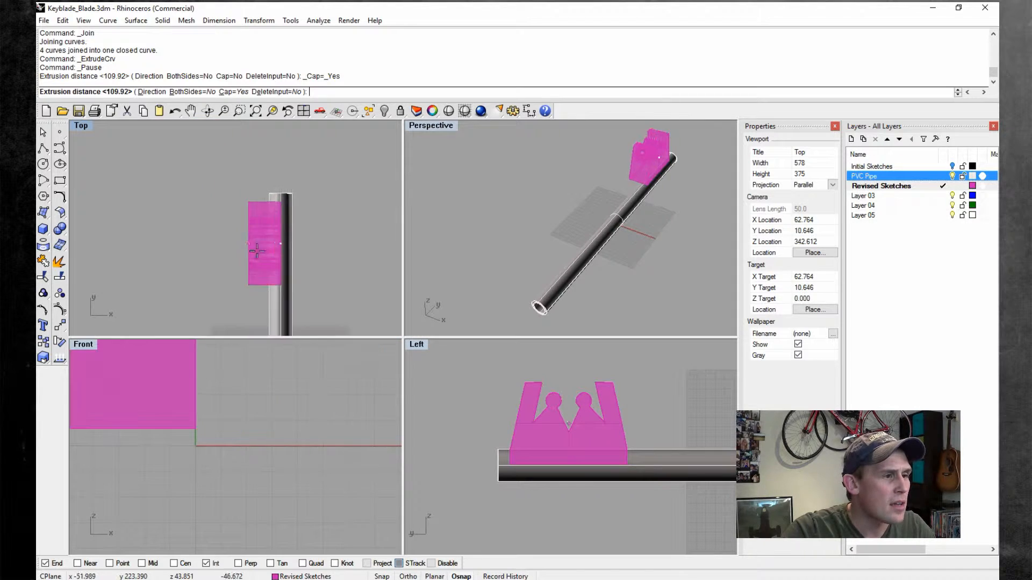
pyautogui.click(191, 93)
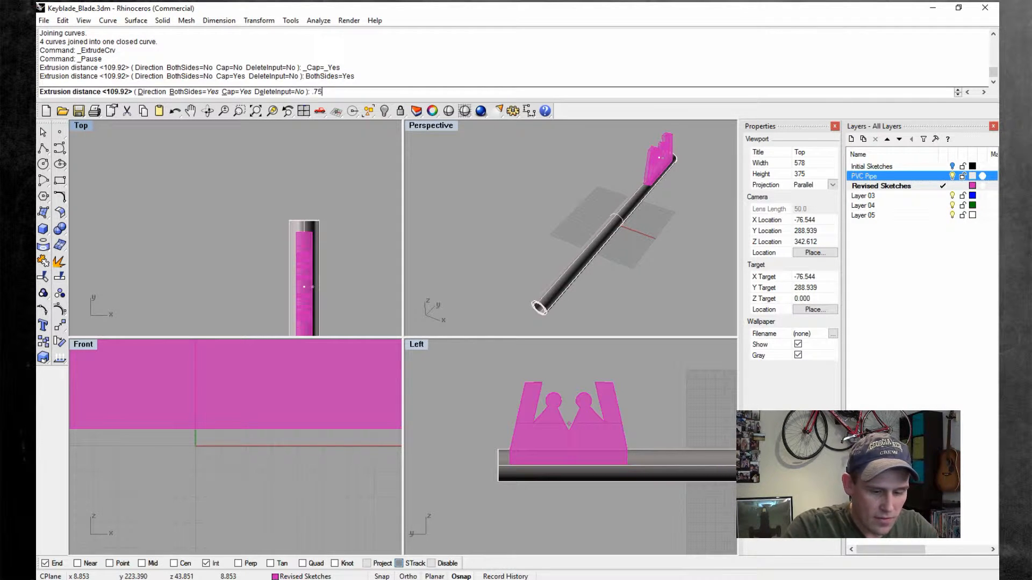
pyautogui.press('Return')
# - Undo the extrusion and the joining of the outline curves, and redo both operations
pyautogui.hotkey('ctrl', 'z')
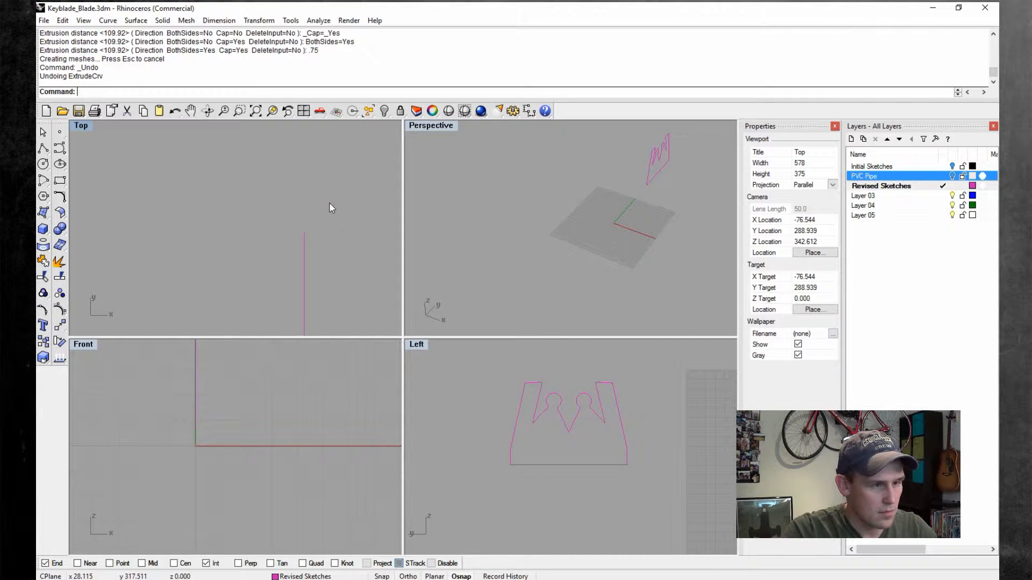
pyautogui.hotkey('ctrl', 'z')
pyautogui.click(45, 21)
pyautogui.moveTo(63, 21)
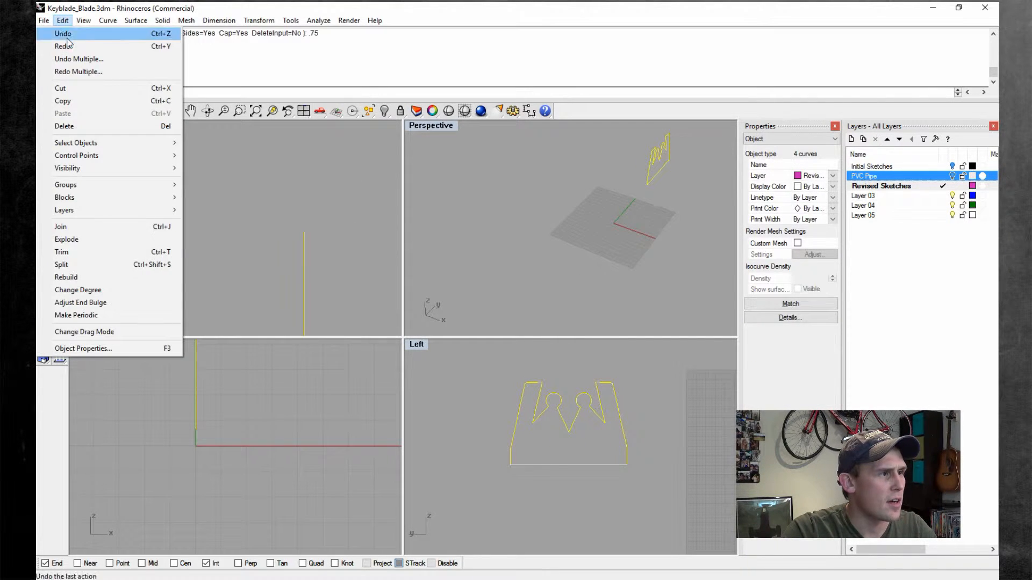
pyautogui.click(67, 42)
pyautogui.click(62, 21)
pyautogui.click(67, 42)
pyautogui.click(65, 20)
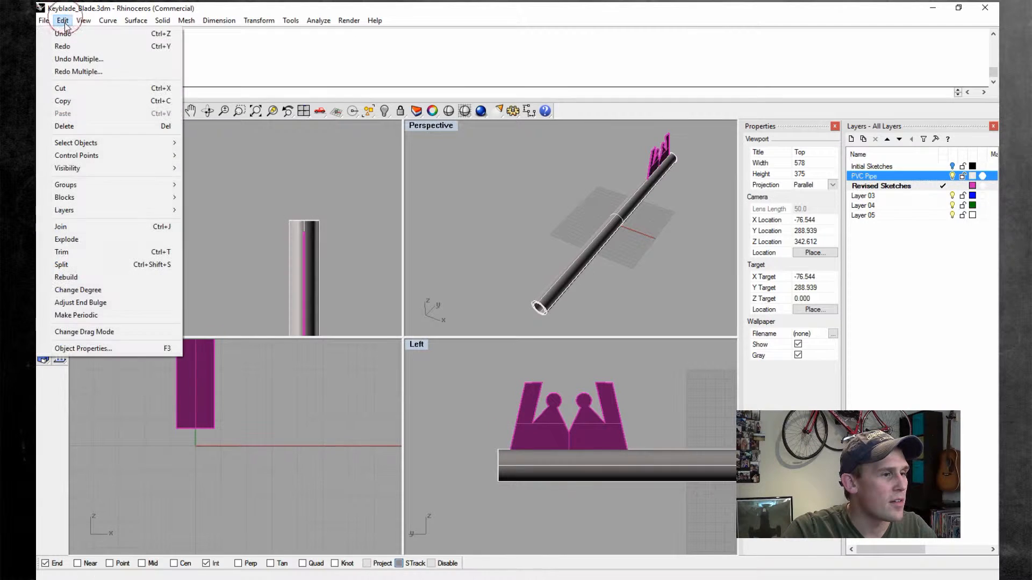
pyautogui.click(67, 46)
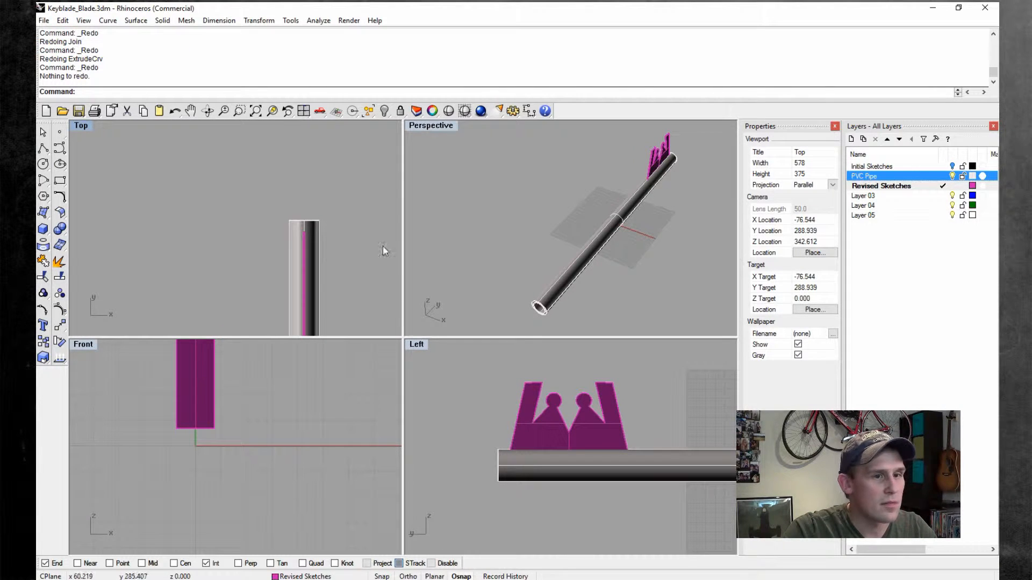
# - Delete the thin solid extruded from the key-teeth outline
pyautogui.click(540, 442)
pyautogui.press('Delete')
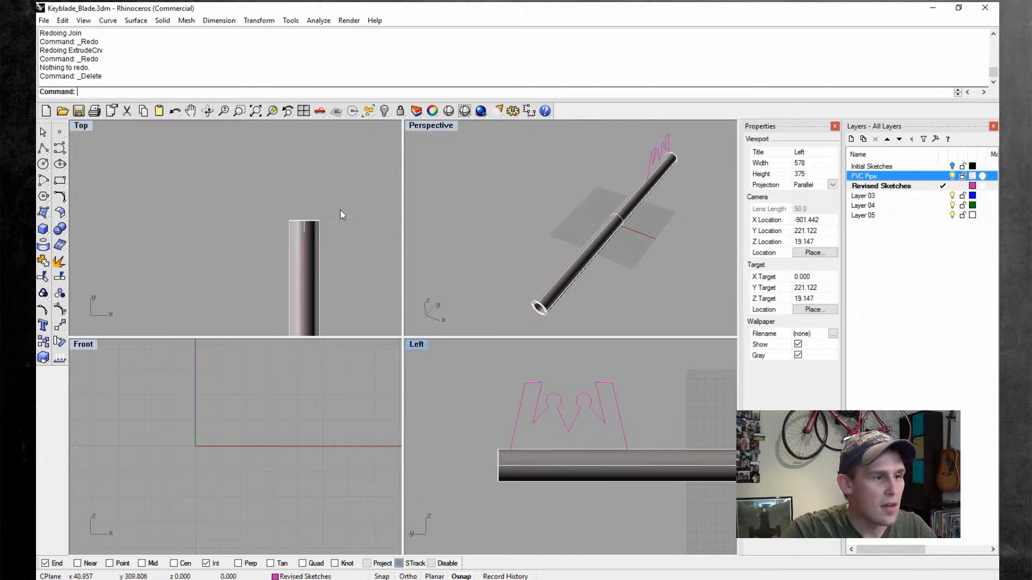
# - Measure the distance between two points across the pipe's end in the Top view to judge the blade thickness
pyautogui.scroll(5, 320, 215)
pyautogui.scroll(-1, 320, 216)
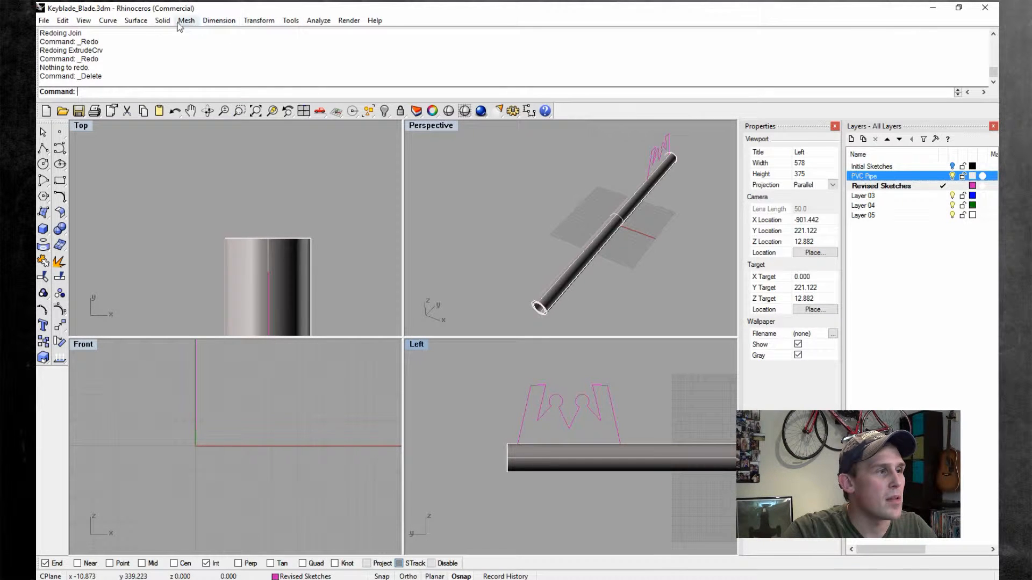
pyautogui.click(330, 21)
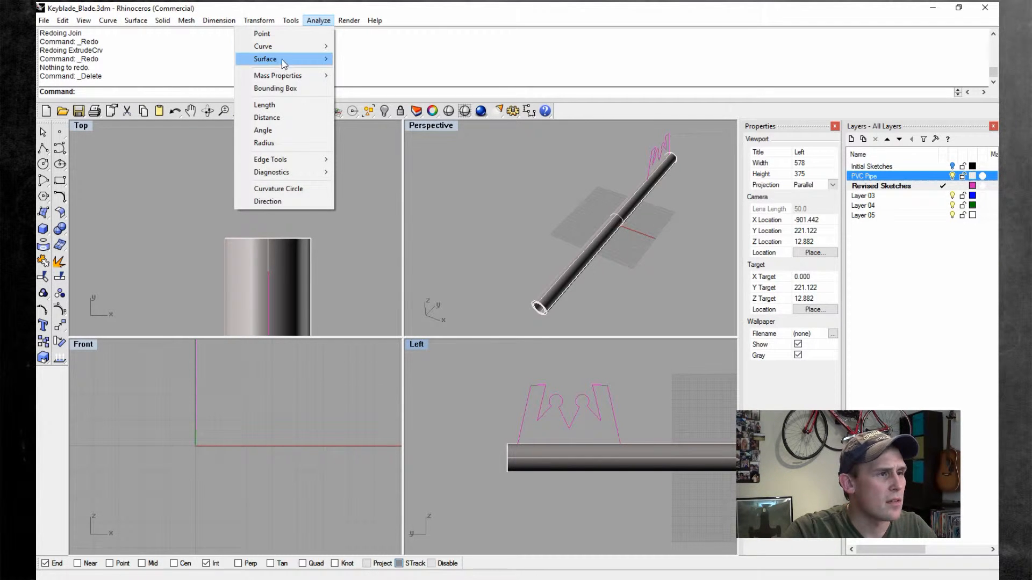
pyautogui.click(274, 105)
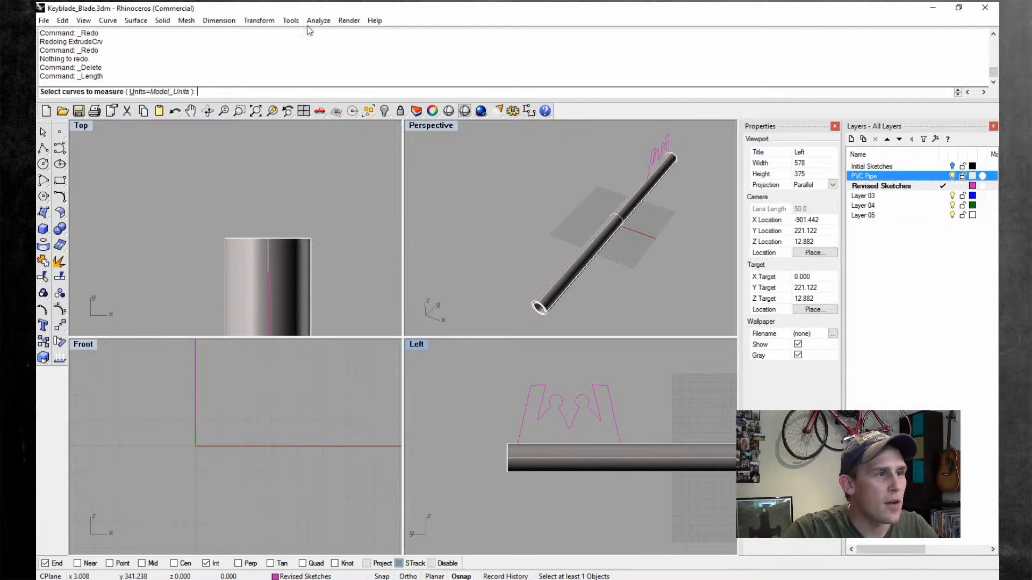
pyautogui.click(316, 21)
pyautogui.click(286, 117)
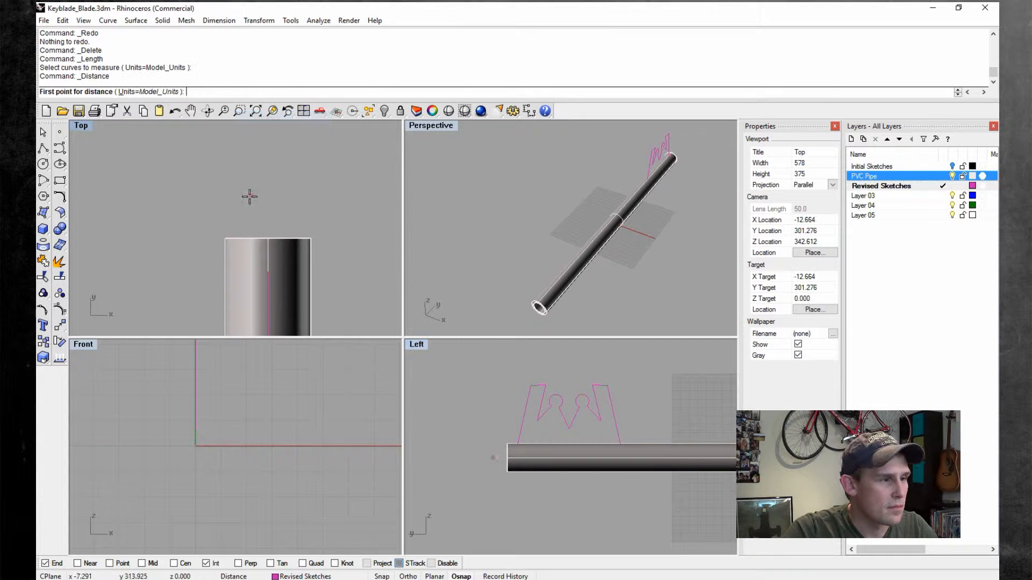
pyautogui.click(234, 222)
pyautogui.click(297, 219)
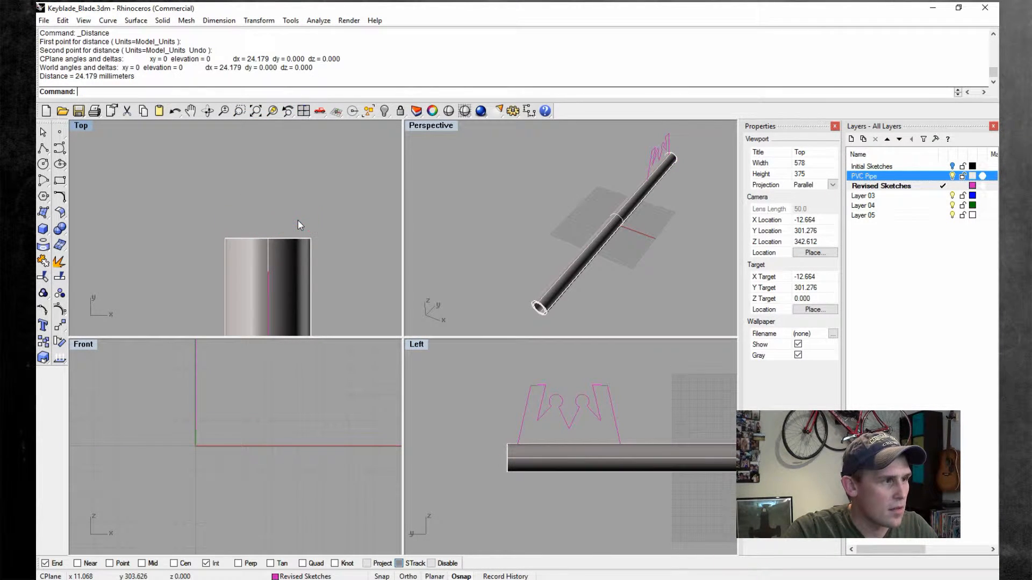
# - Try to extrude the closed key-teeth outline 22 mm to both sides as a capped solid, and undo the extrusion
pyautogui.click(658, 144)
pyautogui.press('Return')
pyautogui.press('Escape')
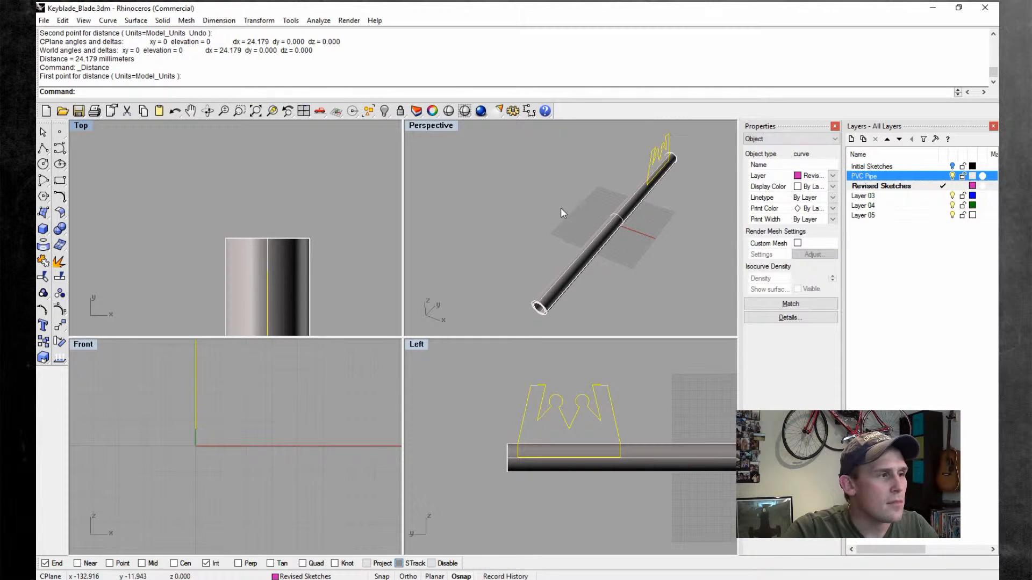
pyautogui.click(163, 21)
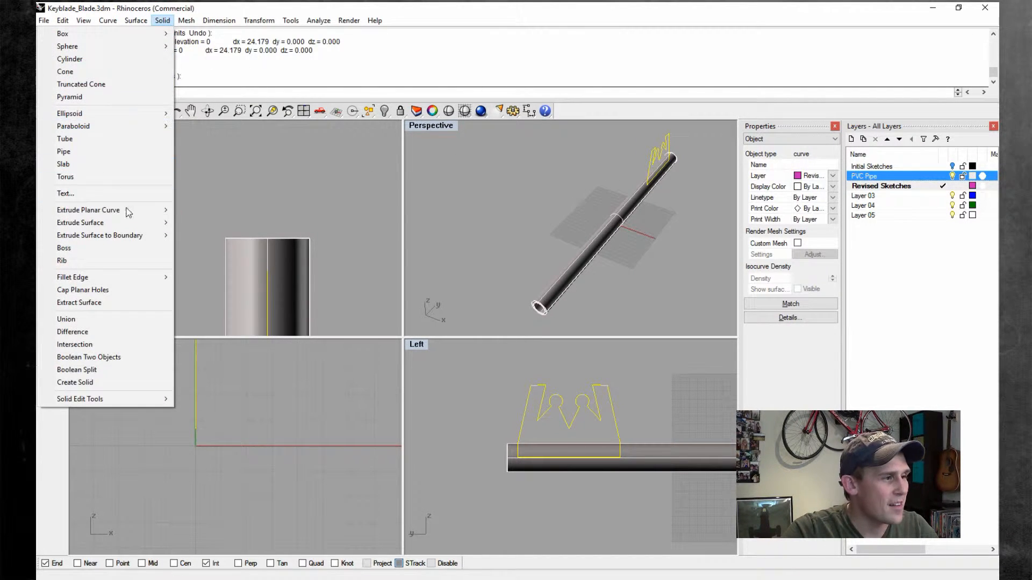
pyautogui.moveTo(141, 209)
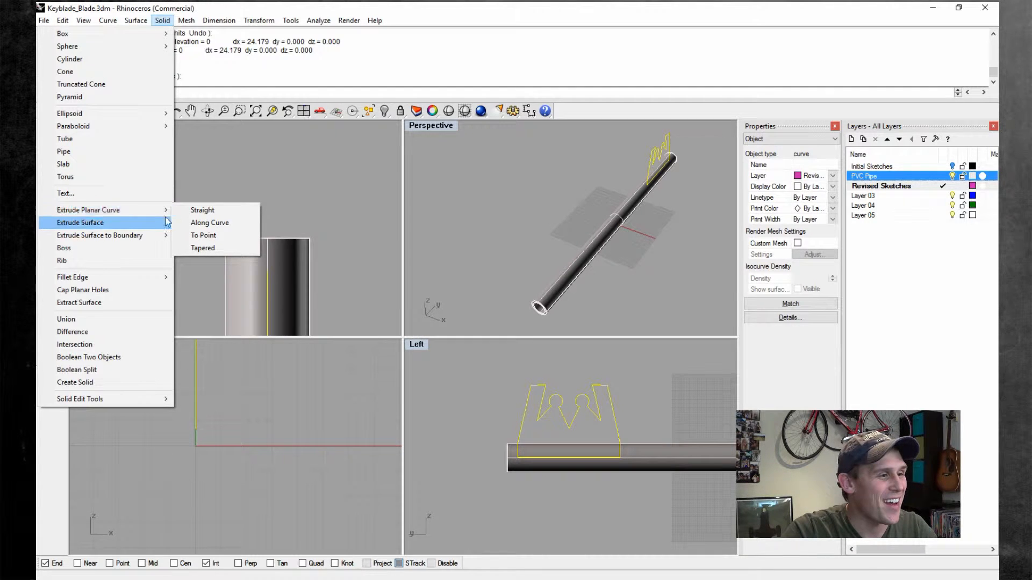
pyautogui.click(236, 211)
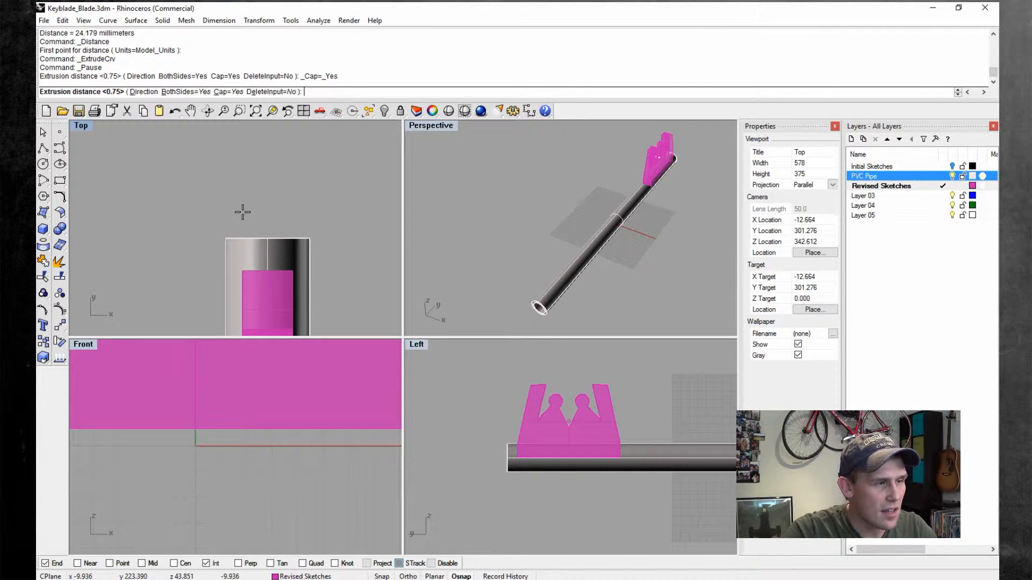
pyautogui.write('2')
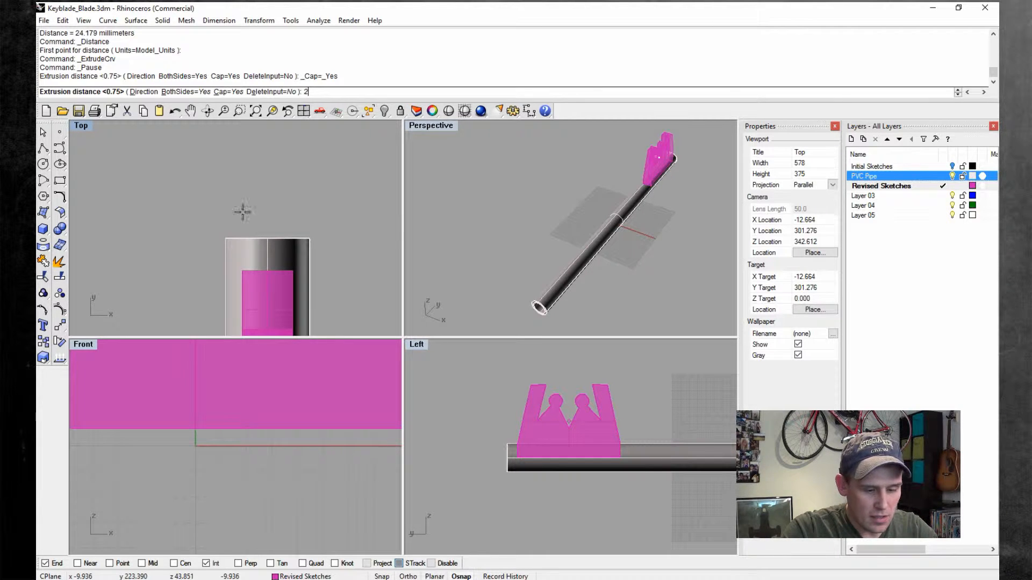
pyautogui.write('2')
pyautogui.press('Return')
pyautogui.hotkey('ctrl', 'z')
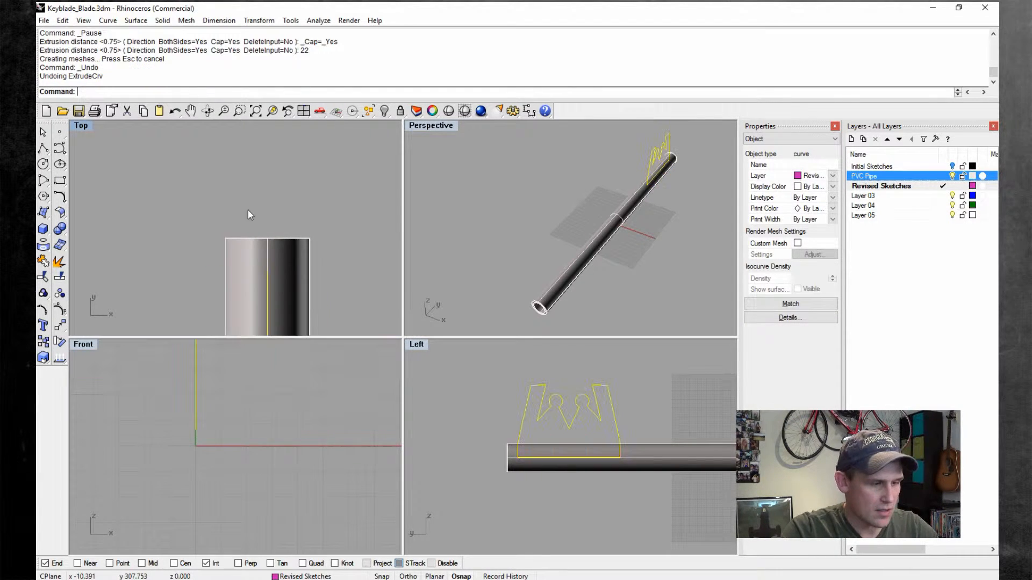
# - Try extruding the outline 11 mm to both sides, inspect the solid against the pipe, and undo it
pyautogui.press('Return')
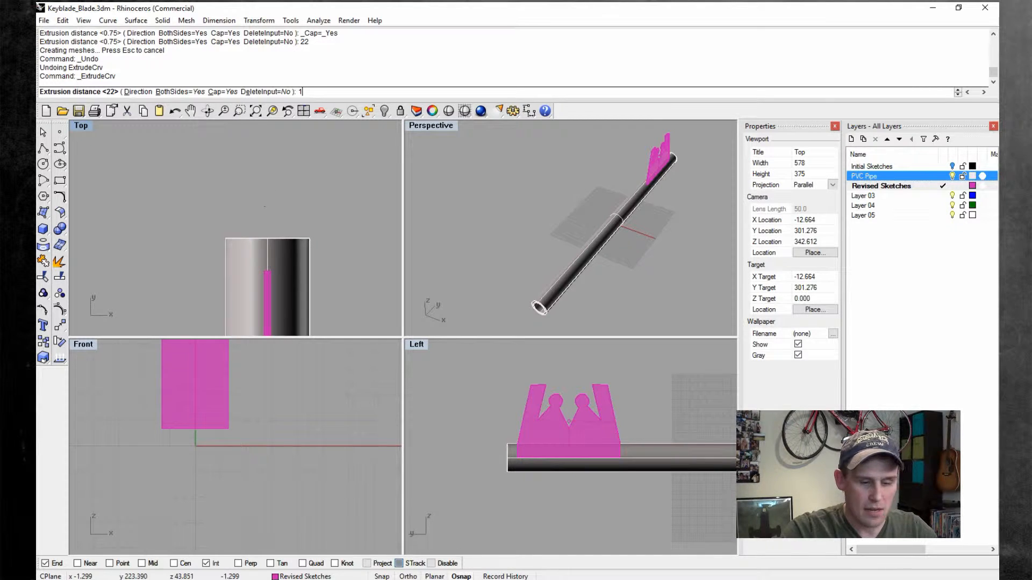
pyautogui.press('Return')
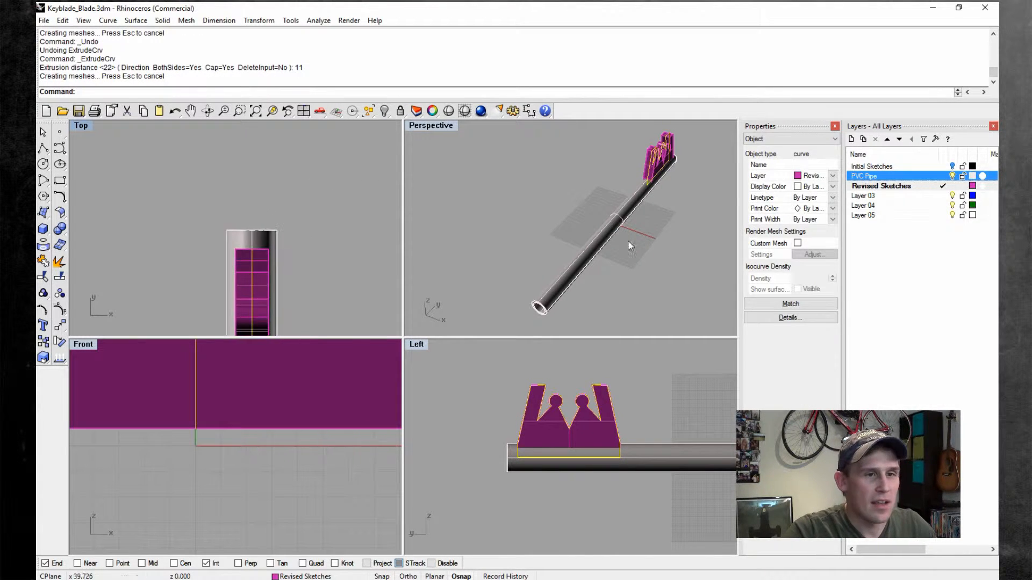
pyautogui.scroll(8, 638, 173)
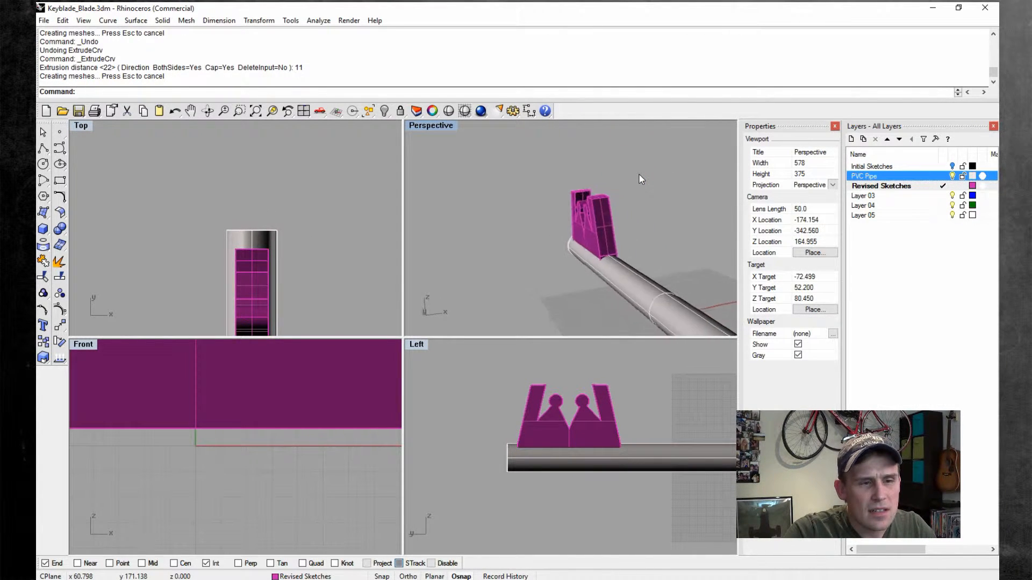
pyautogui.moveTo(638, 175); pyautogui.dragTo(637, 176, button='right')
pyautogui.scroll(3, 640, 167)
pyautogui.hotkey('ctrl', 'z')
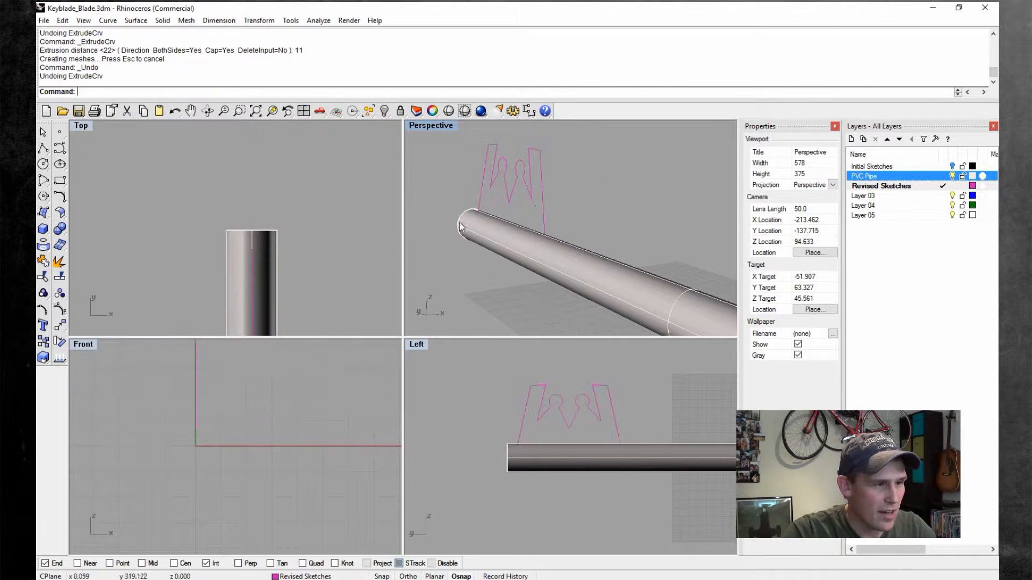
# - Extrude the key-teeth outline to both sides as a capped solid, making it about half as thick as the pipe
pyautogui.click(482, 179)
pyautogui.rightClick(484, 179)
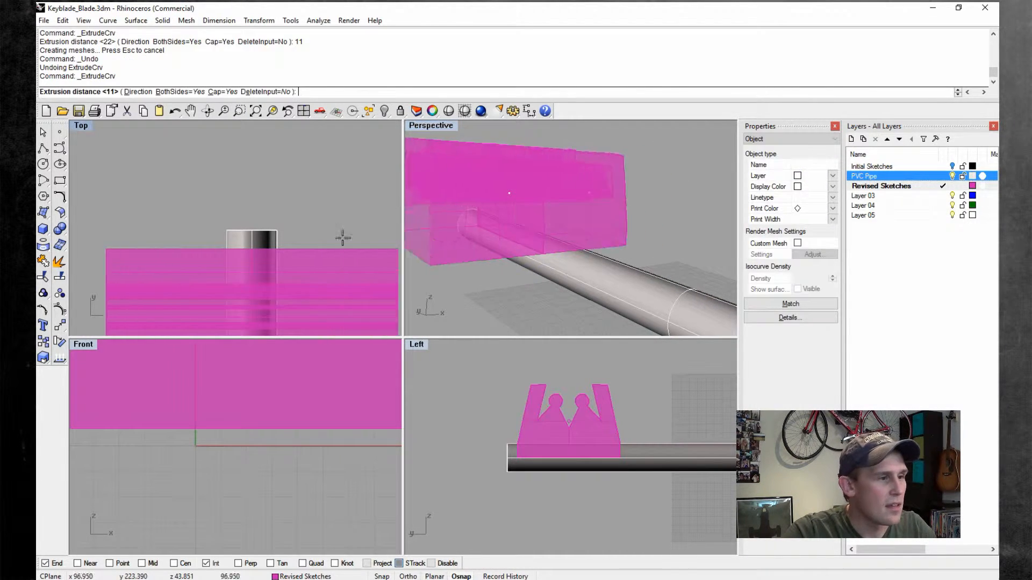
pyautogui.rightClick(262, 180)
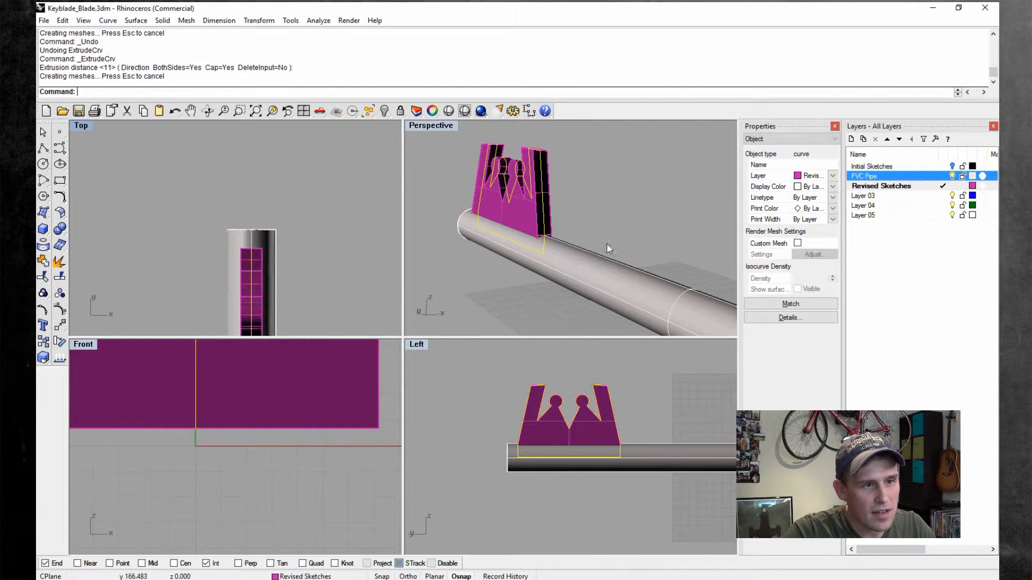
# - Deselect the outline curve, inspect the extruded key teeth on the pipe, and save the model file
pyautogui.moveTo(611, 246); pyautogui.dragTo(468, 183, button='right')
pyautogui.click(323, 207)
pyautogui.scroll(-2, 288, 243)
pyautogui.scroll(-1, 288, 243)
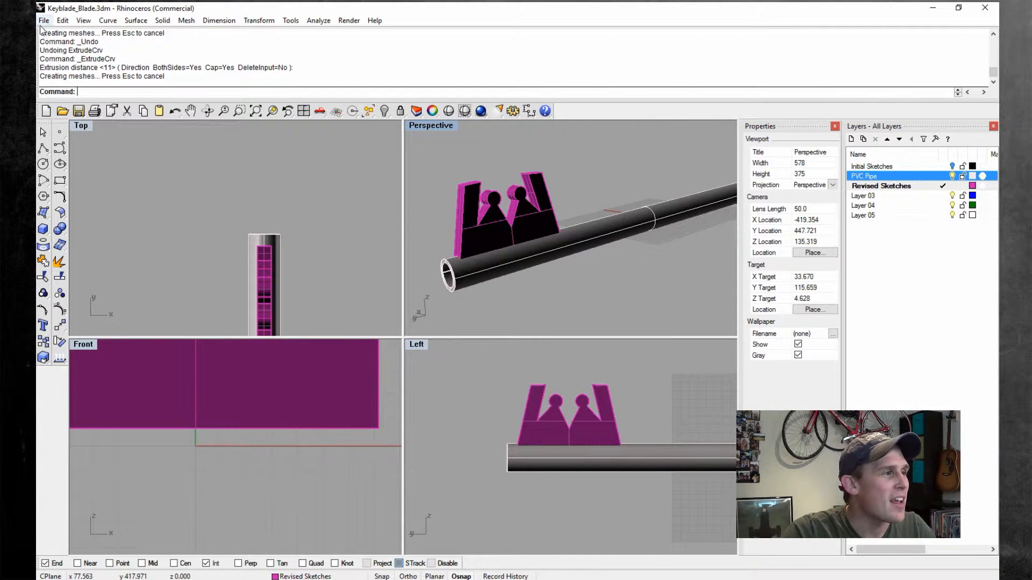
pyautogui.click(43, 21)
pyautogui.click(65, 63)
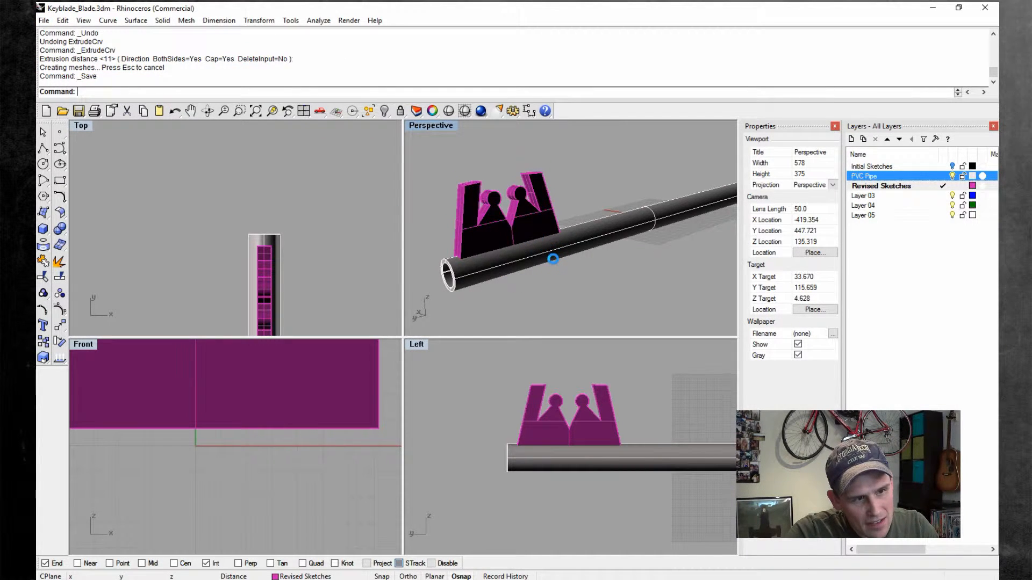
# - Examine from the pipe's open end how the extruded key teeth intersect the pipe wall
pyautogui.moveTo(553, 259); pyautogui.dragTo(581, 242, button='right')
pyautogui.scroll(1, 589, 217)
pyautogui.scroll(2, 599, 240)
pyautogui.scroll(4, 601, 236)
pyautogui.scroll(-1, 600, 236)
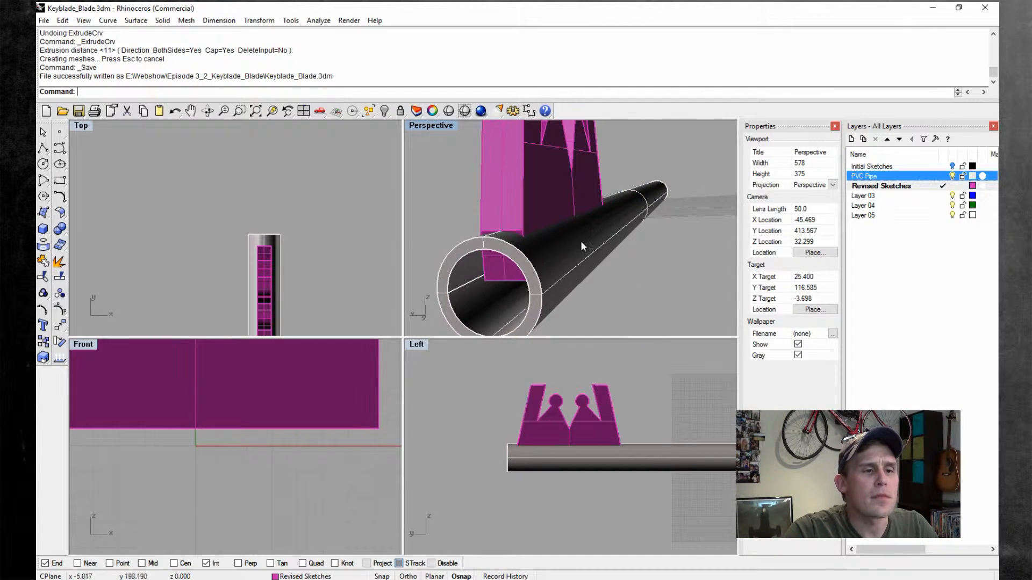
pyautogui.moveTo(510, 244); pyautogui.dragTo(636, 217, button='right')
pyautogui.scroll(2, 504, 237)
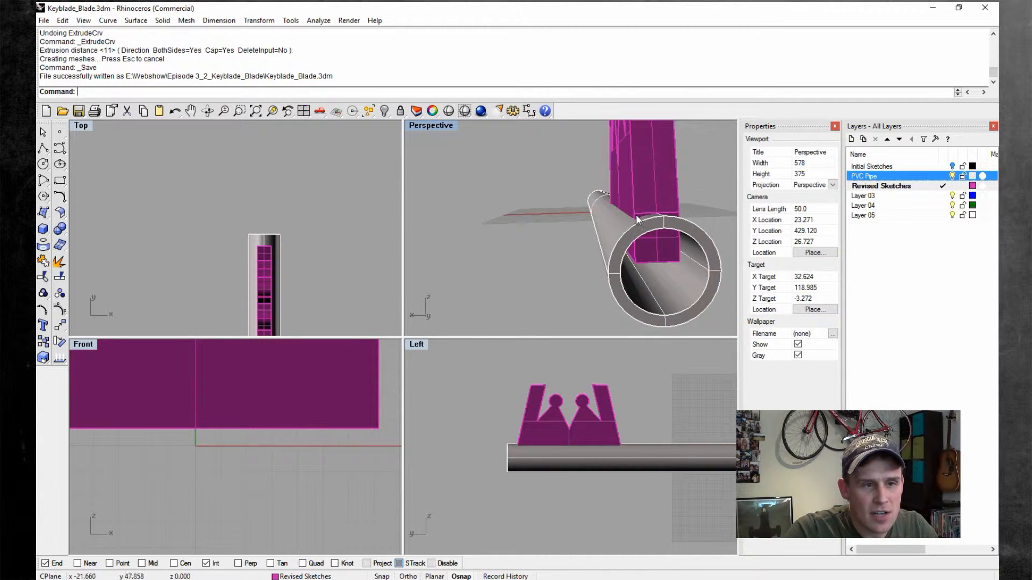
pyautogui.moveTo(644, 218); pyautogui.dragTo(611, 224, button='right')
# - Make Layer 03 the current layer and rename it Duplicate Pipe
pyautogui.click(611, 224)
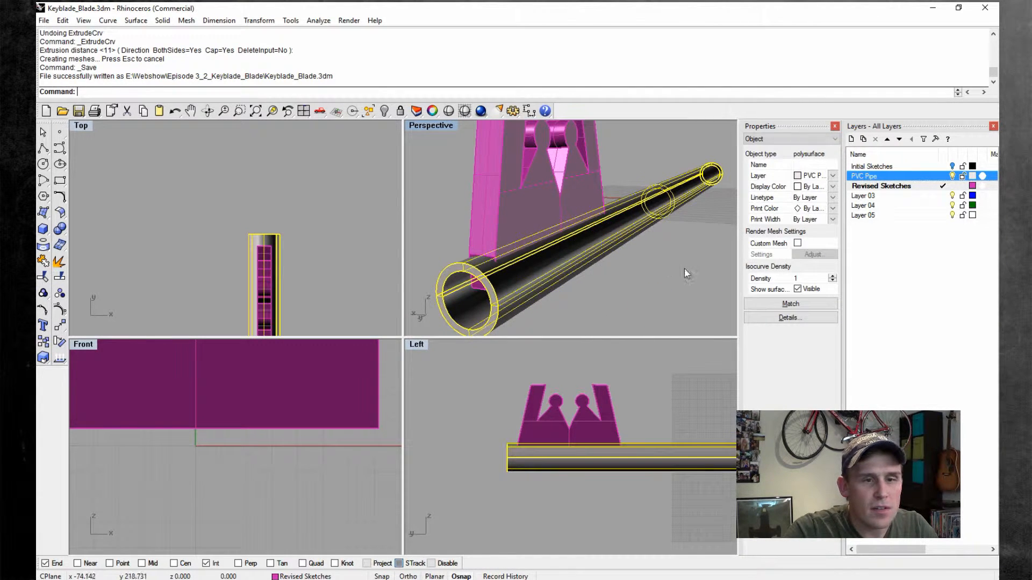
pyautogui.doubleClick(867, 196)
pyautogui.click(876, 196)
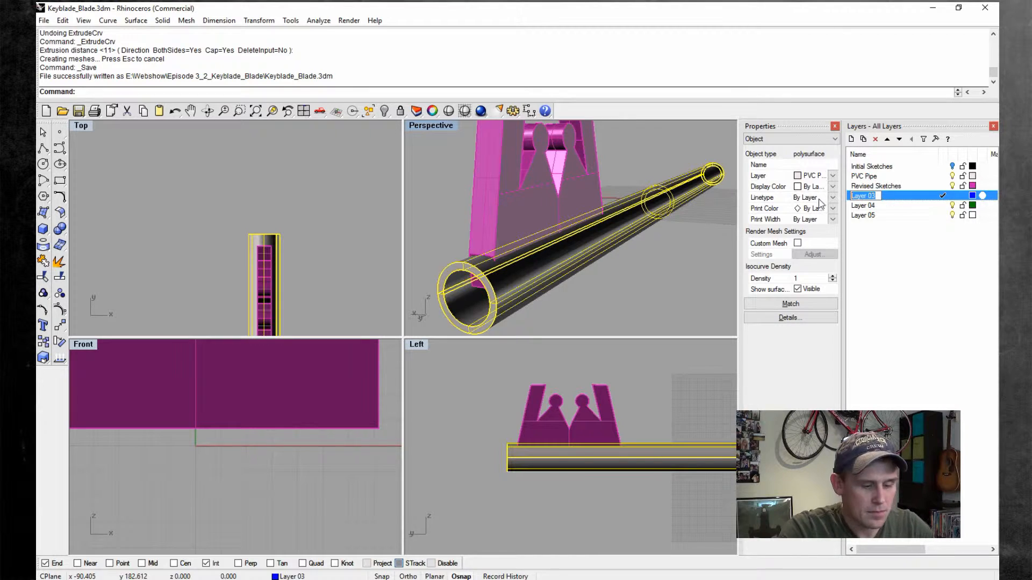
pyautogui.write('Duplic')
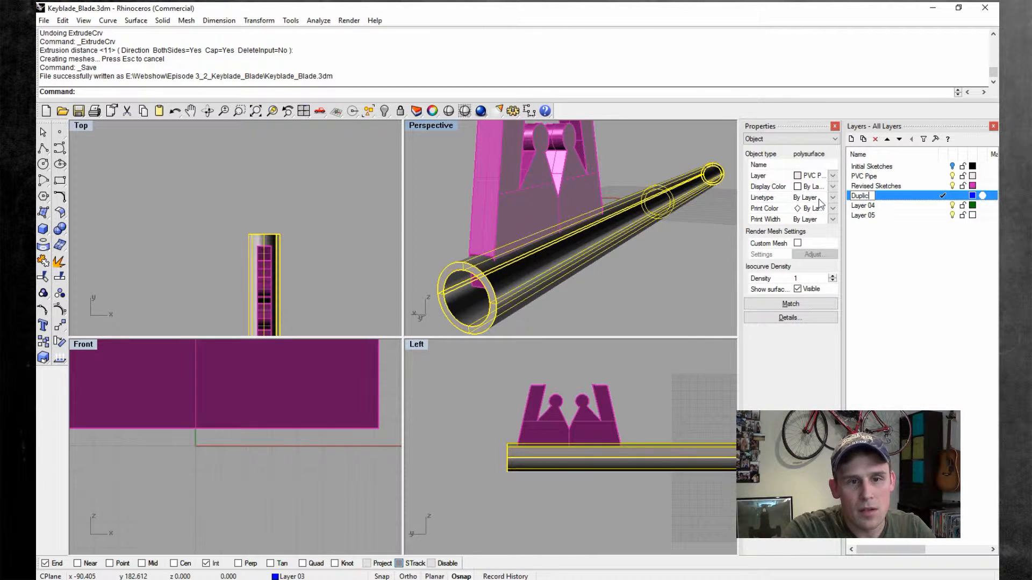
pyautogui.write('ate Pi')
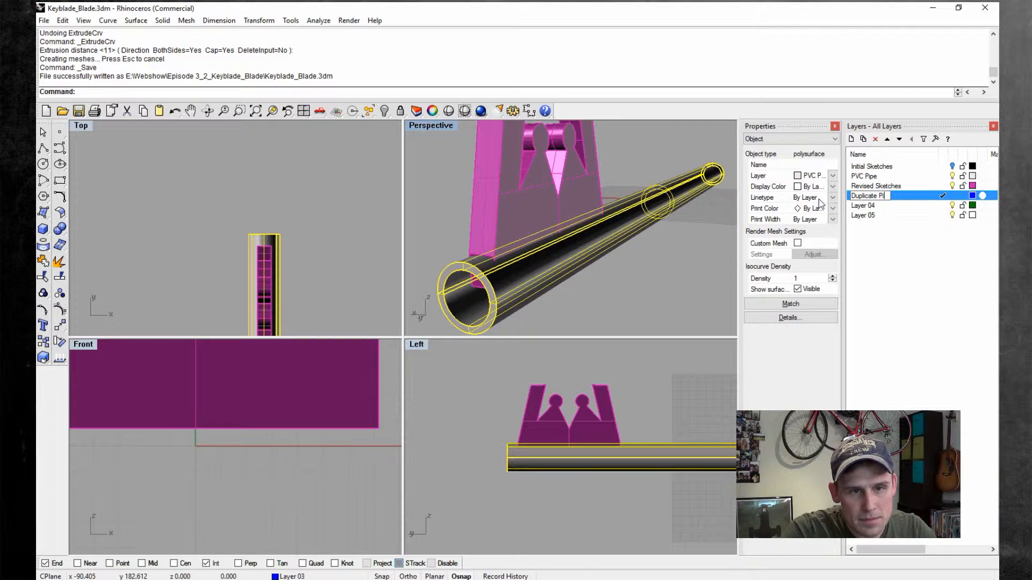
pyautogui.write('pe')
pyautogui.press('Return')
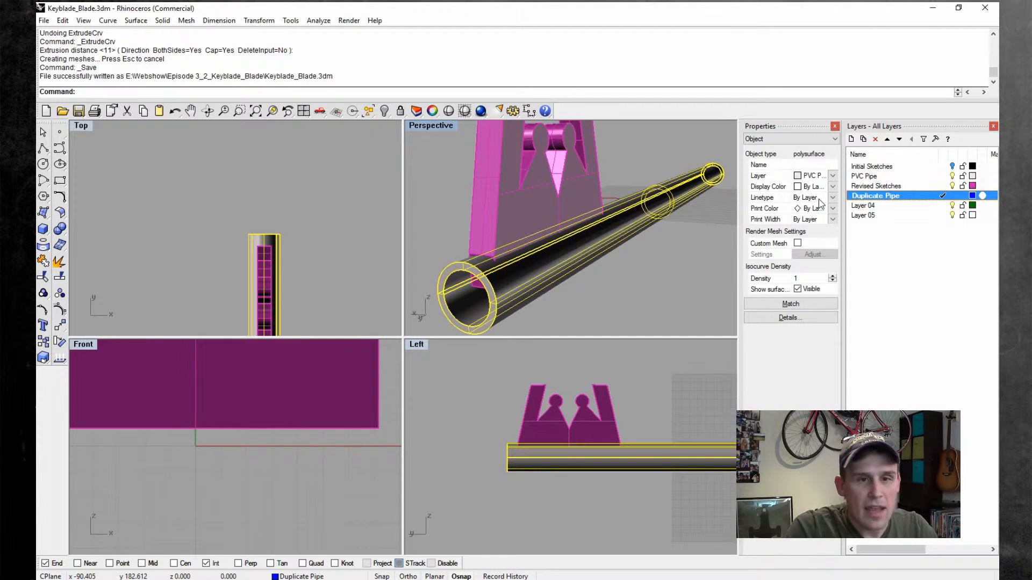
# - Copy the PVC pipe solid in place using the InPlace option
pyautogui.click(695, 225)
pyautogui.click(660, 209)
pyautogui.click(259, 21)
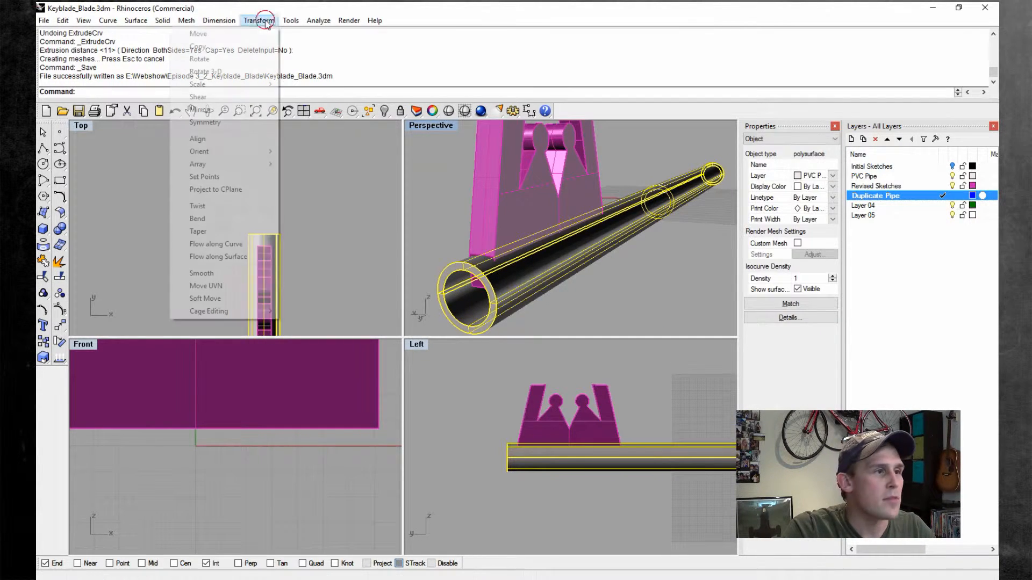
pyautogui.click(268, 44)
pyautogui.click(164, 93)
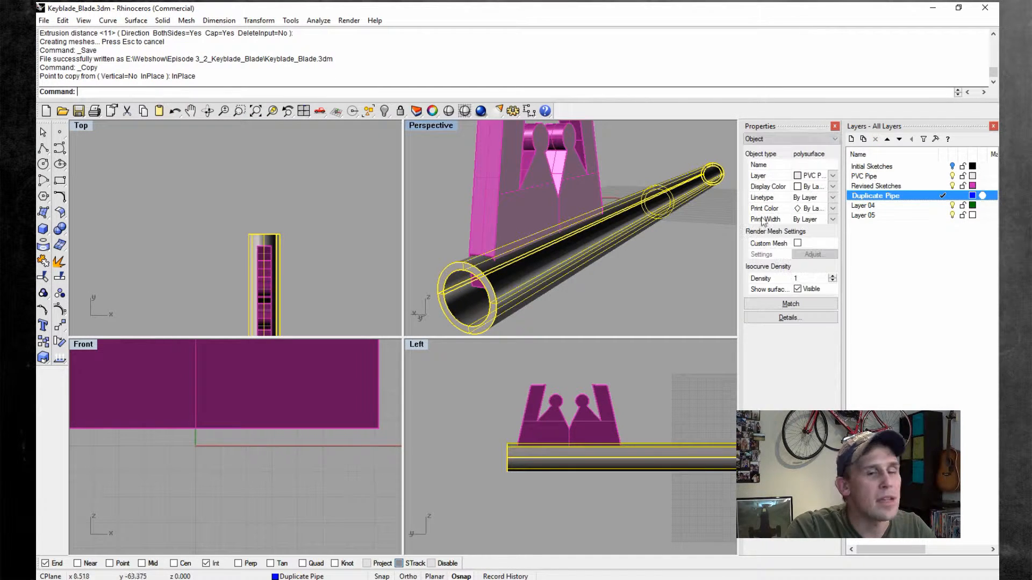
# - Move the selected pipe to the Duplicate Pipe layer and turn off the PVC Pipe layer
pyautogui.rightClick(883, 197)
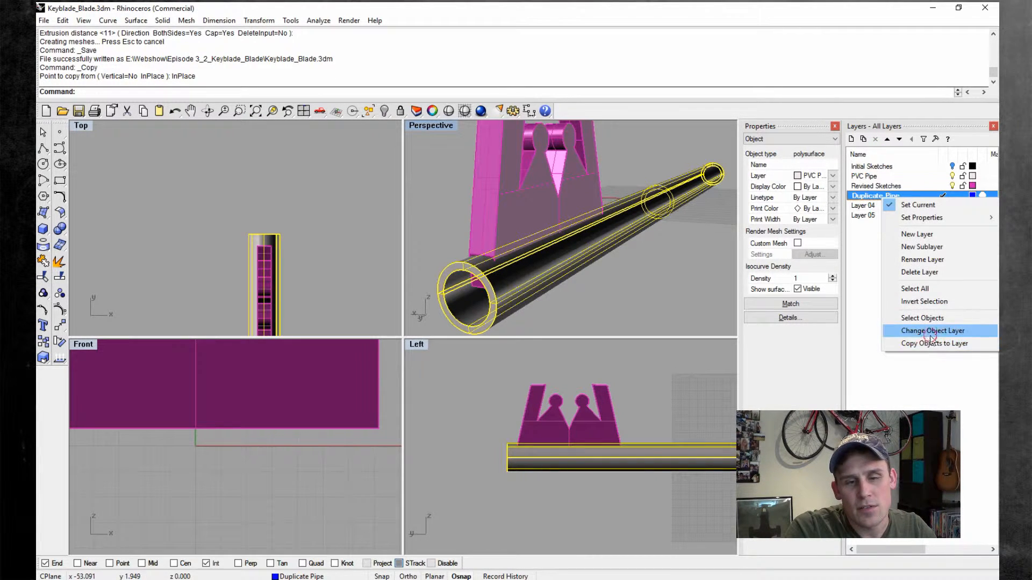
pyautogui.click(929, 330)
pyautogui.click(951, 176)
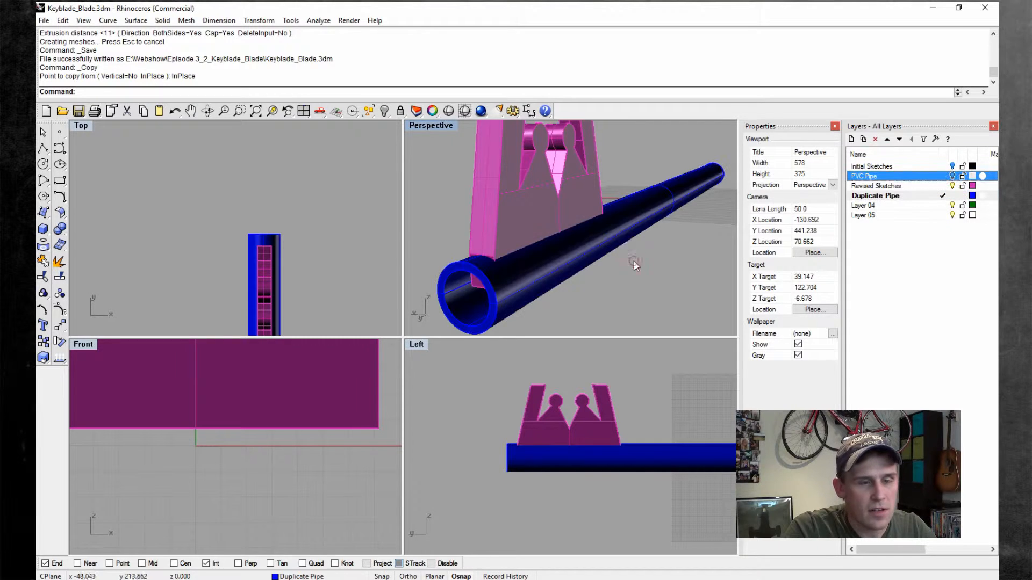
# - Explode the duplicate pipe into separate surfaces and deselect them
pyautogui.click(644, 223)
pyautogui.moveTo(645, 222); pyautogui.dragTo(664, 222, button='right')
pyautogui.click(63, 20)
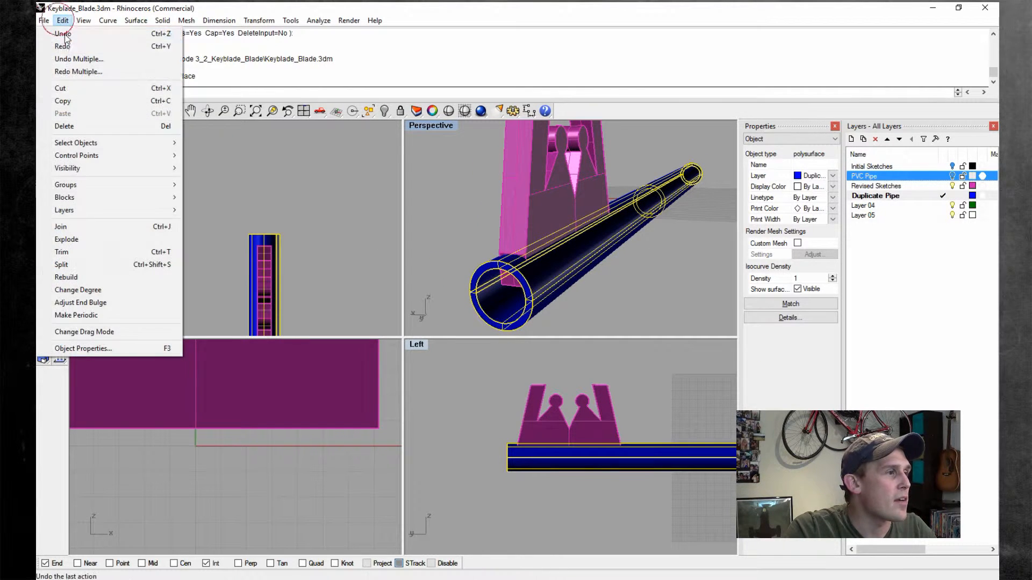
pyautogui.click(83, 234)
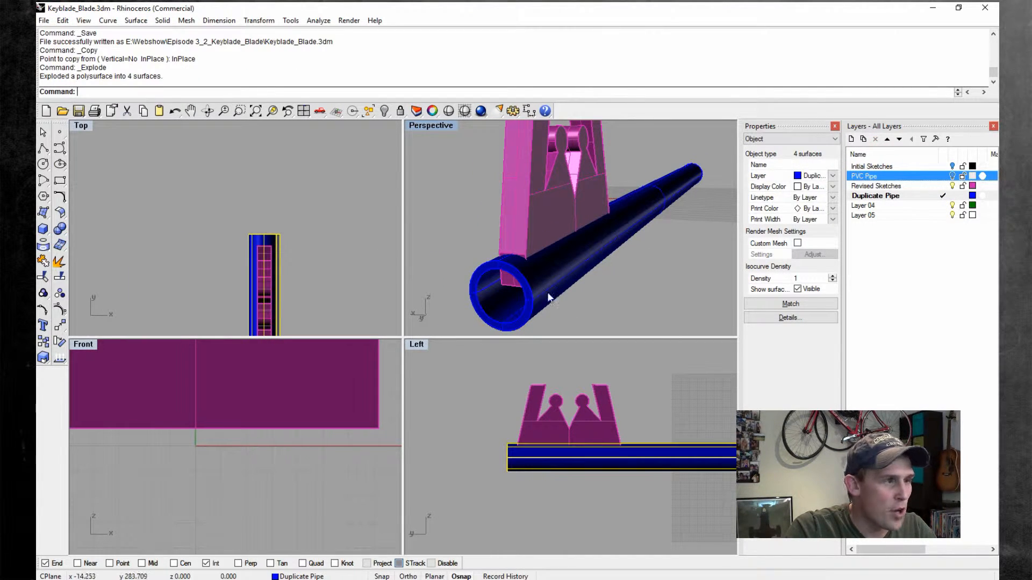
pyautogui.click(644, 310)
# - Delete the ring-shaped end face at the open end of the duplicate pipe near the key teeth
pyautogui.moveTo(642, 308); pyautogui.dragTo(623, 280, button='right')
pyautogui.click(593, 264)
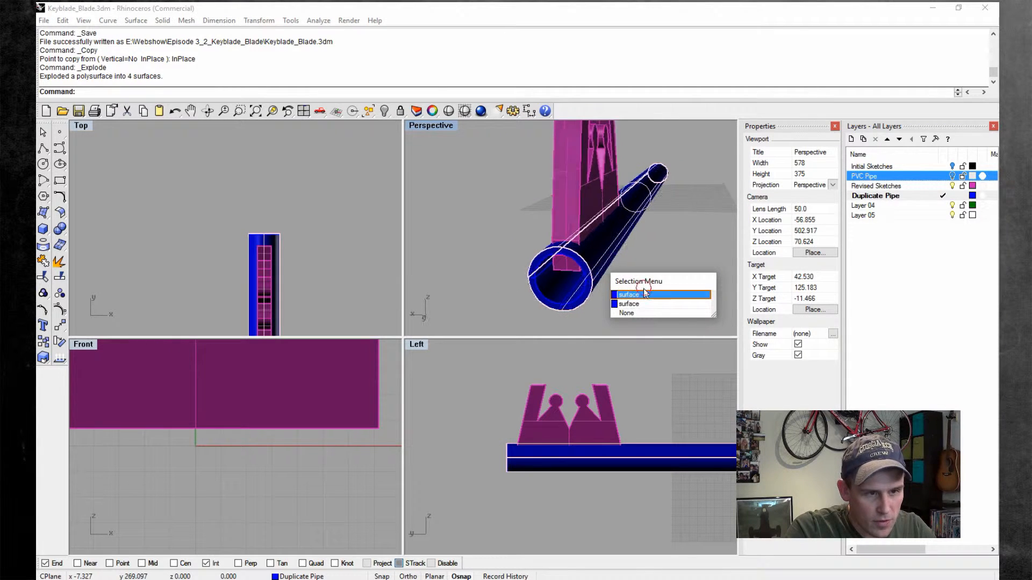
pyautogui.moveTo(596, 314); pyautogui.dragTo(478, 297, button='right')
pyautogui.click(456, 309)
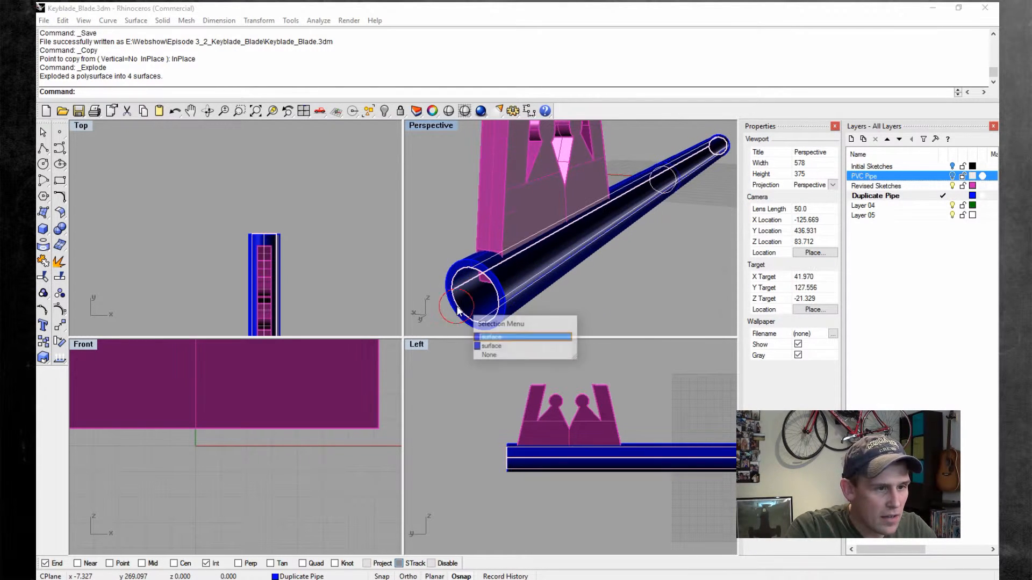
pyautogui.click(489, 345)
pyautogui.press('Delete')
# - Hide the inner wall surface of the duplicate pipe
pyautogui.moveTo(494, 289); pyautogui.dragTo(450, 283, button='right')
pyautogui.click(450, 284)
pyautogui.click(62, 20)
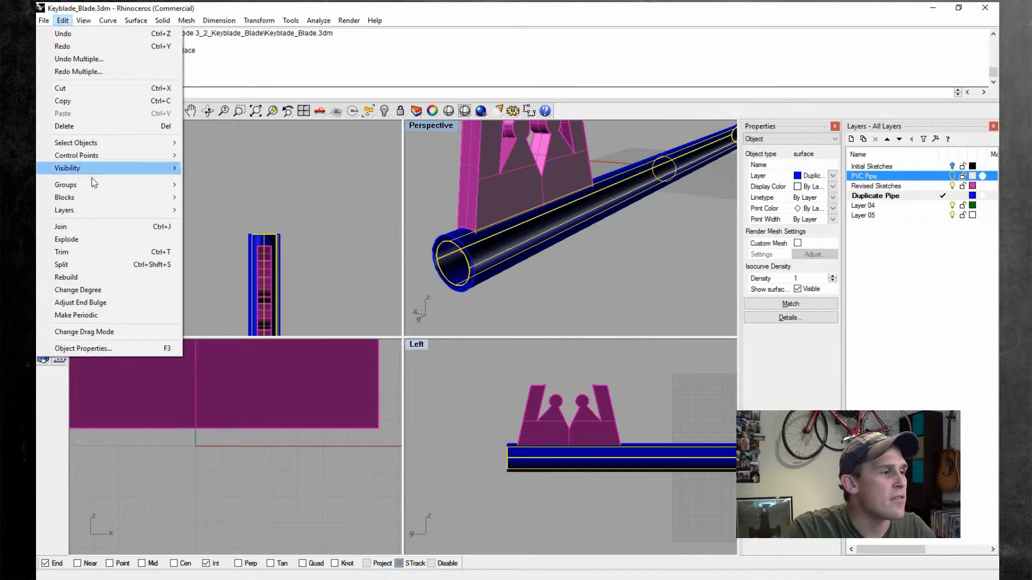
pyautogui.moveTo(92, 171)
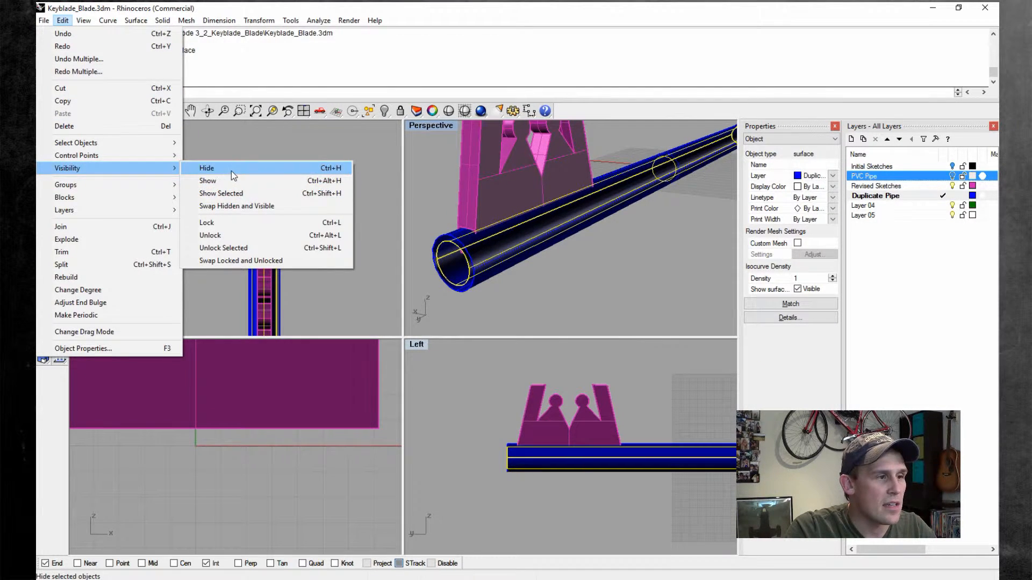
pyautogui.click(231, 170)
# - Move the key-teeth solid slightly upward relative to the pipe in the Left view, and deselect it
pyautogui.moveTo(500, 269); pyautogui.dragTo(609, 212, button='right')
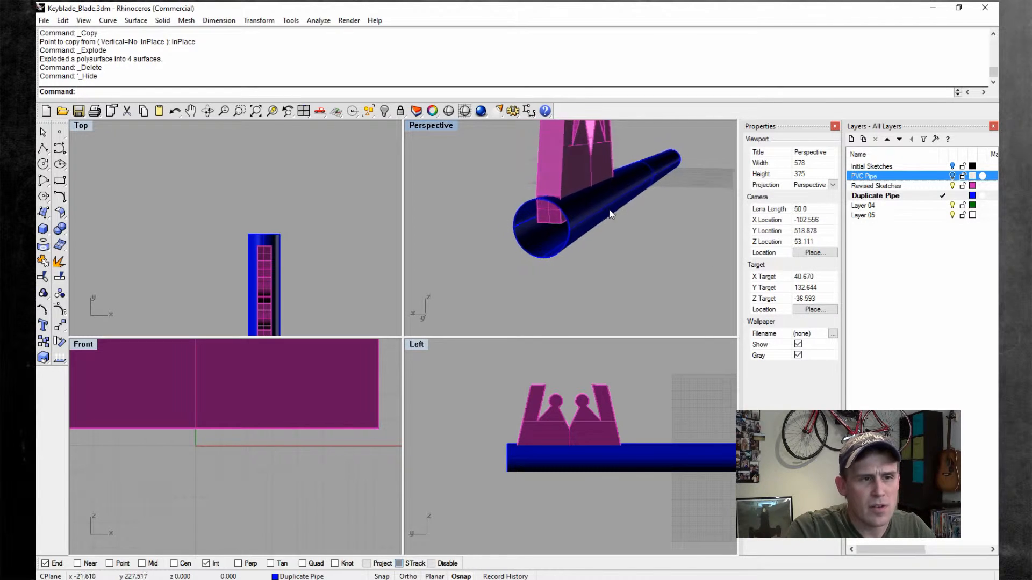
pyautogui.scroll(3, 589, 211)
pyautogui.scroll(5, 588, 215)
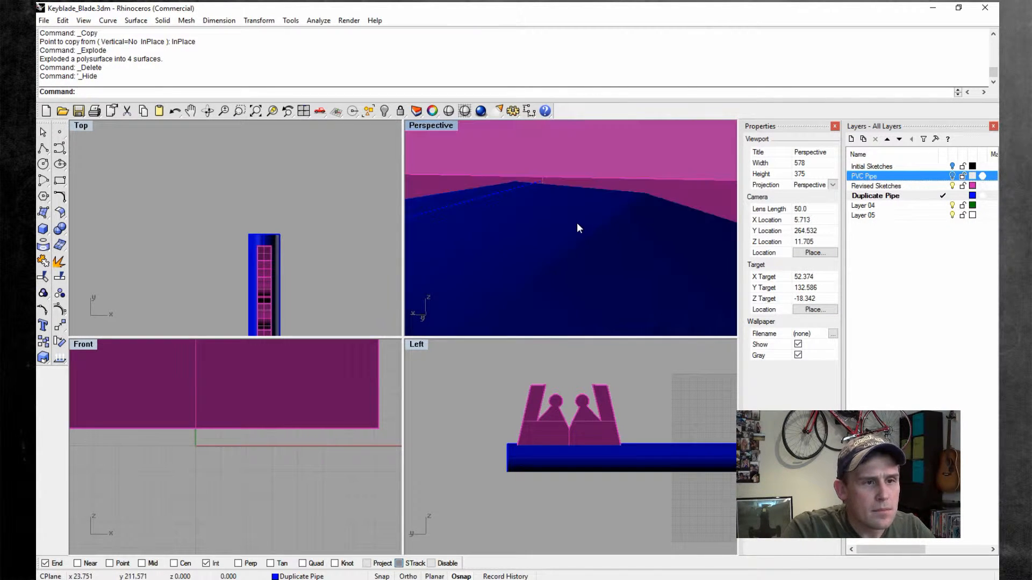
pyautogui.click(575, 204)
pyautogui.scroll(8, 517, 453)
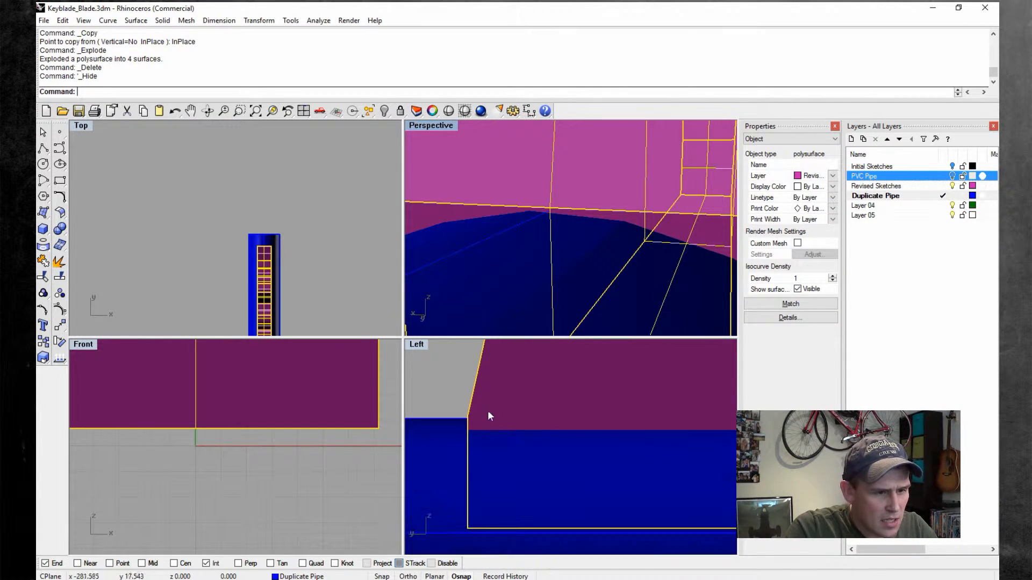
pyautogui.click(482, 399)
pyautogui.moveTo(483, 399); pyautogui.dragTo(483, 395)
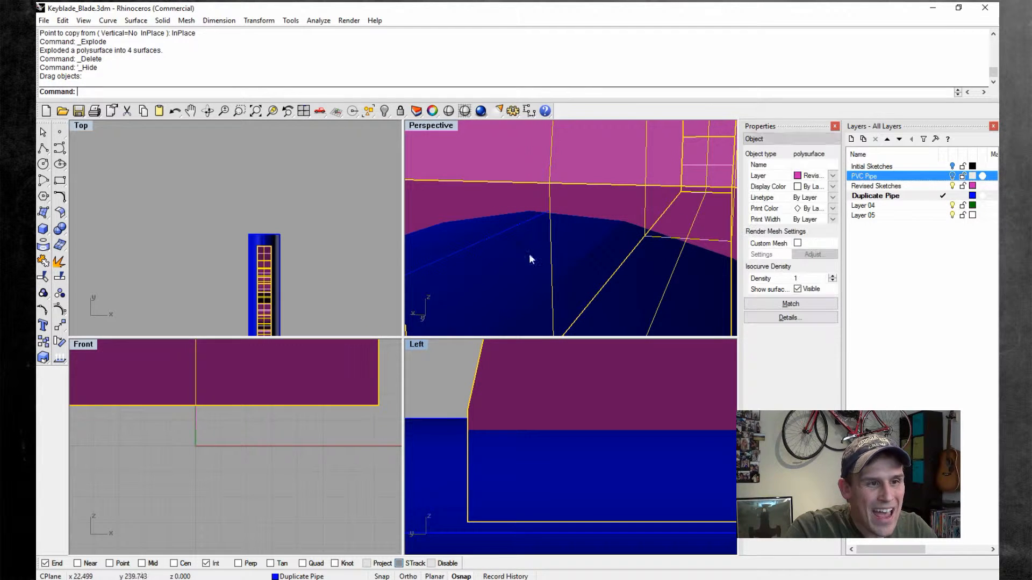
pyautogui.scroll(-3, 528, 379)
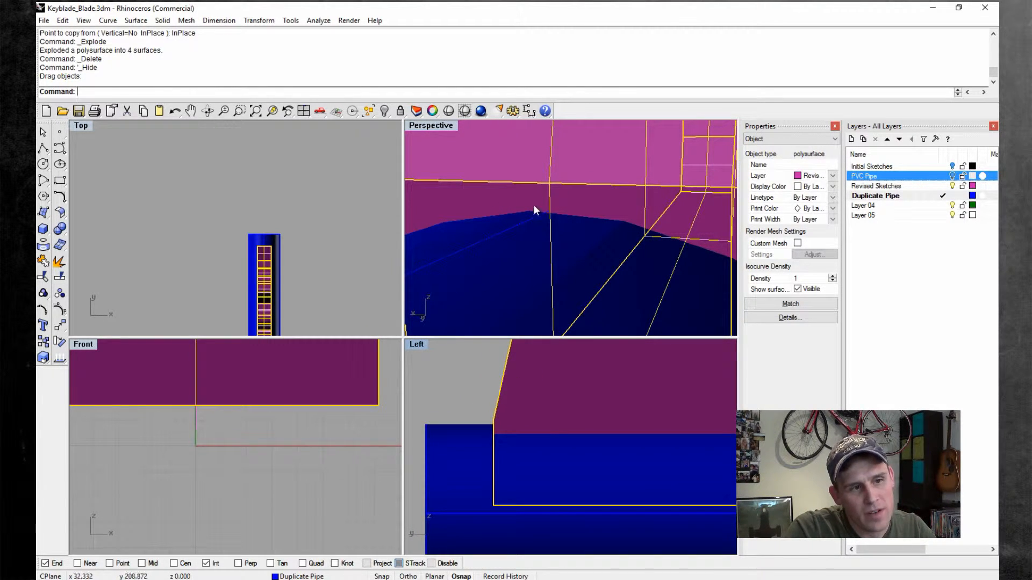
pyautogui.scroll(-6, 548, 213)
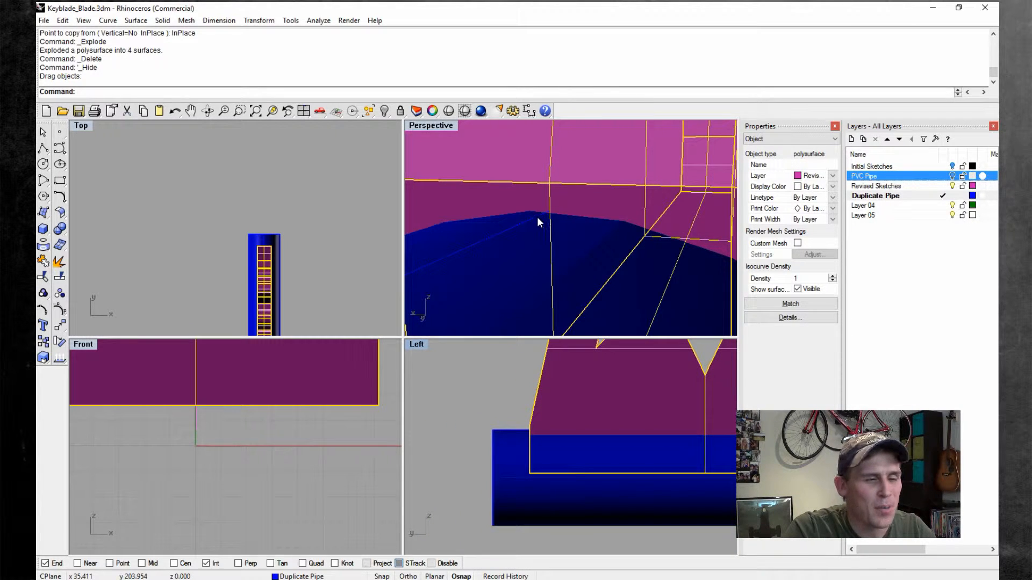
pyautogui.scroll(-8, 537, 217)
pyautogui.scroll(6, 580, 242)
pyautogui.click(618, 282)
# - Offset the duplicate pipe's outer surface outward by 0.2
pyautogui.moveTo(618, 282); pyautogui.dragTo(585, 269, button='right')
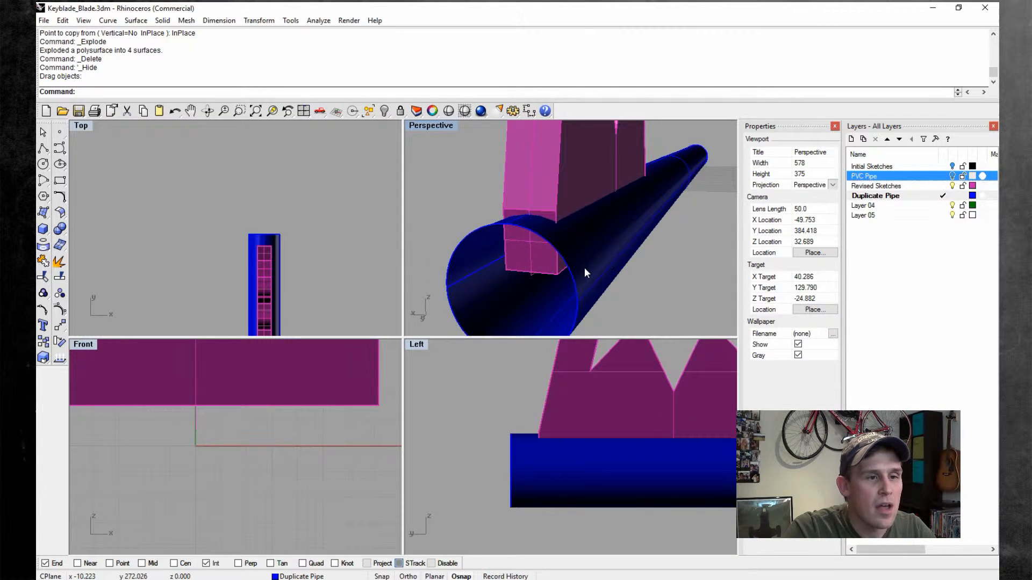
pyautogui.scroll(-3, 585, 268)
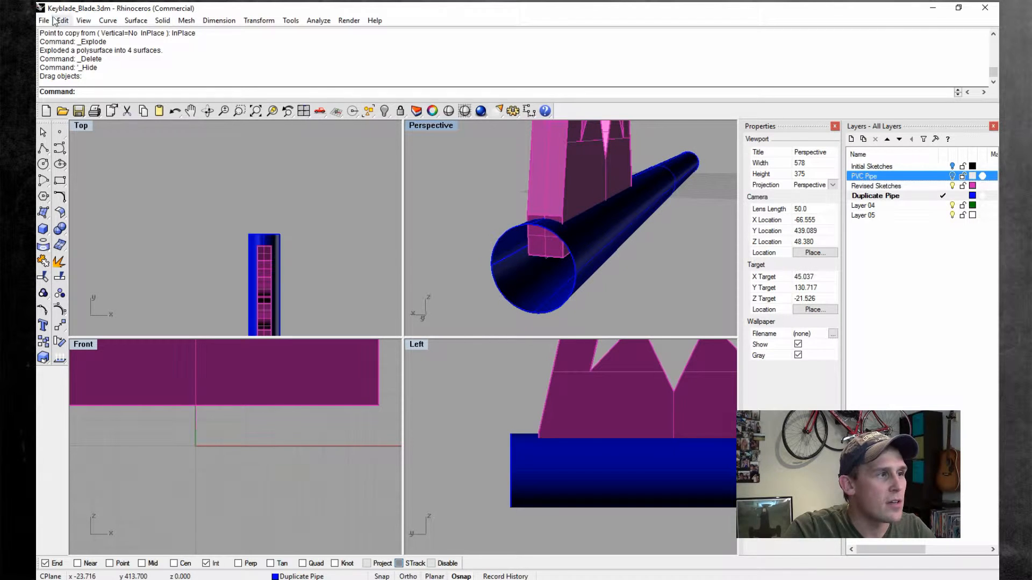
pyautogui.click(588, 248)
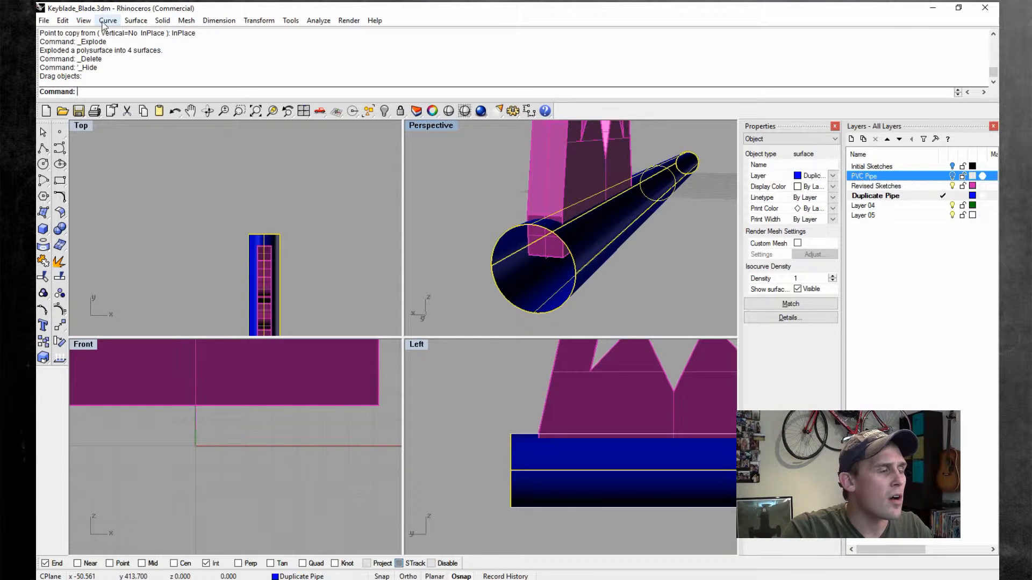
pyautogui.click(63, 21)
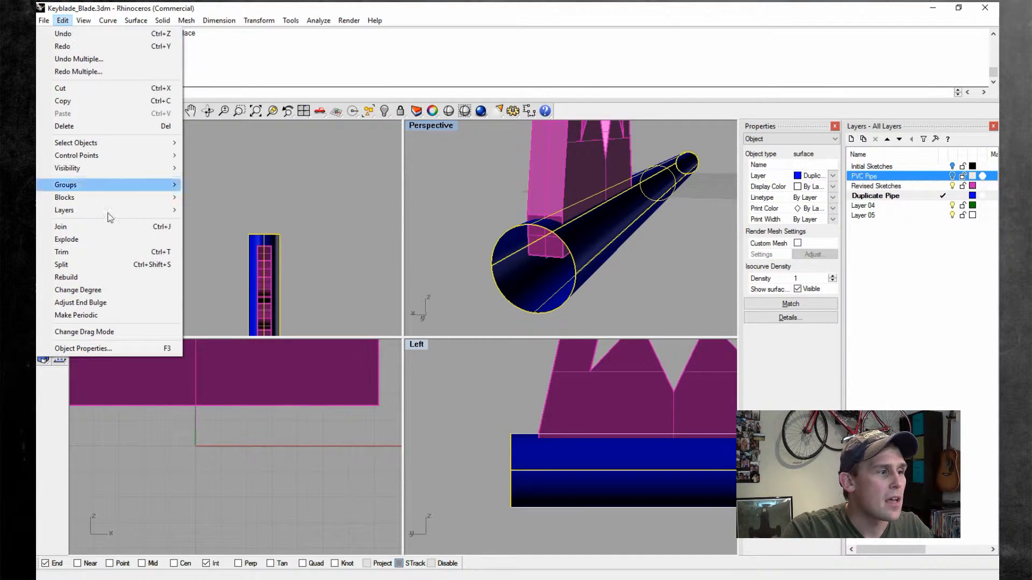
pyautogui.moveTo(136, 21)
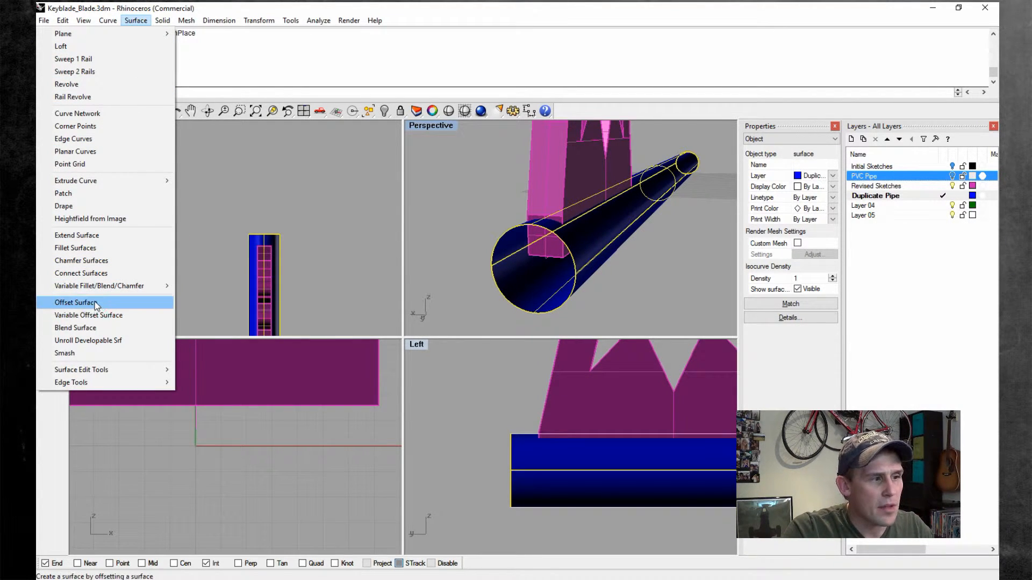
pyautogui.click(75, 303)
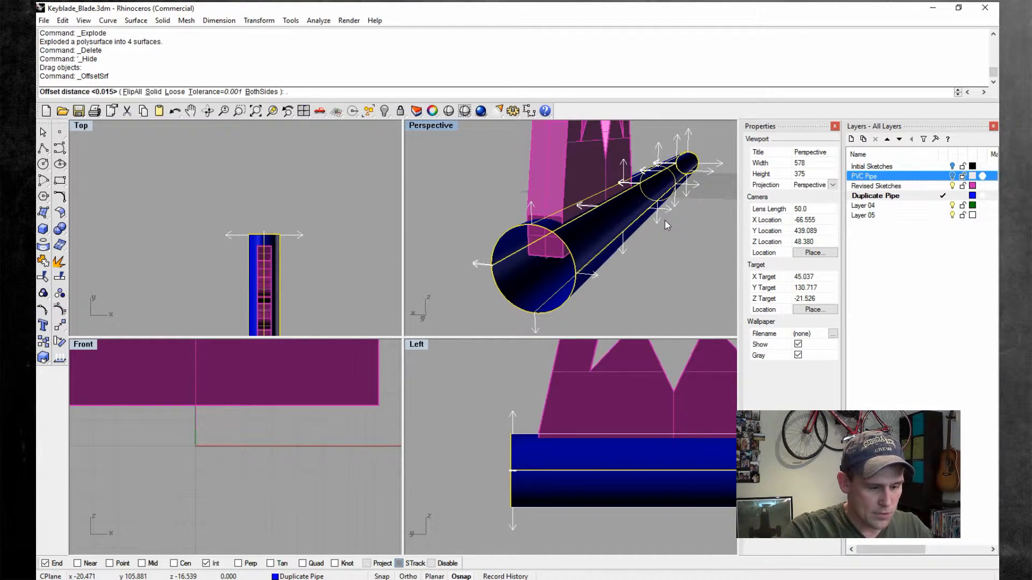
pyautogui.press('Return')
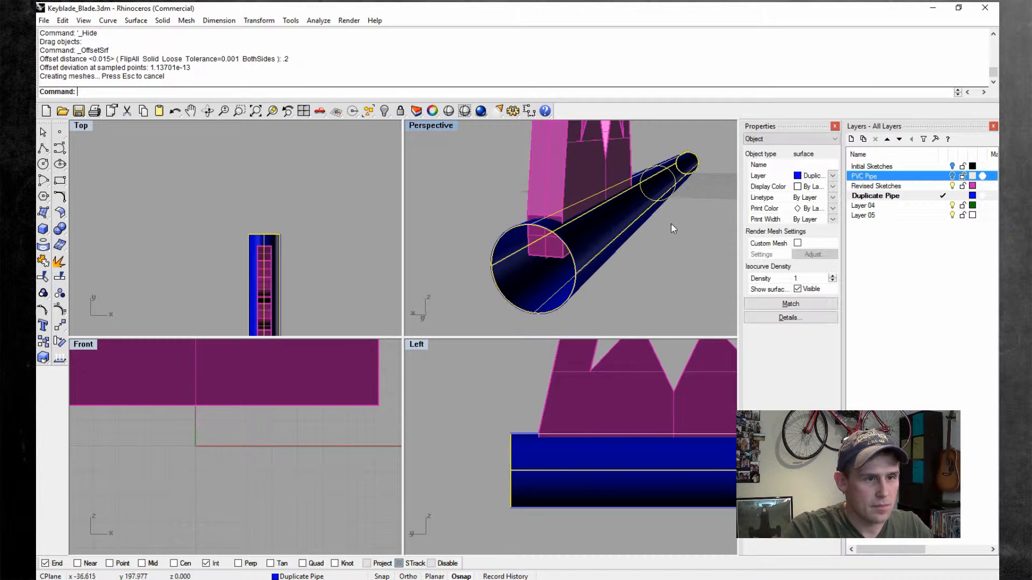
# - Delete the original outer pipe surface, keeping only the slightly larger offset surface
pyautogui.scroll(2, 514, 266)
pyautogui.scroll(2, 586, 247)
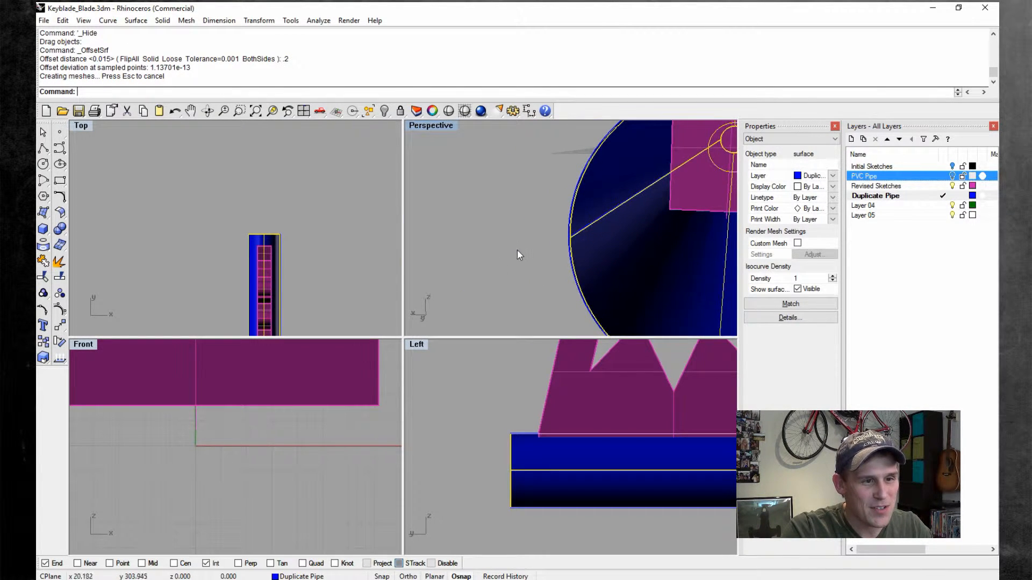
pyautogui.click(517, 250)
pyautogui.click(599, 240)
pyautogui.press('Delete')
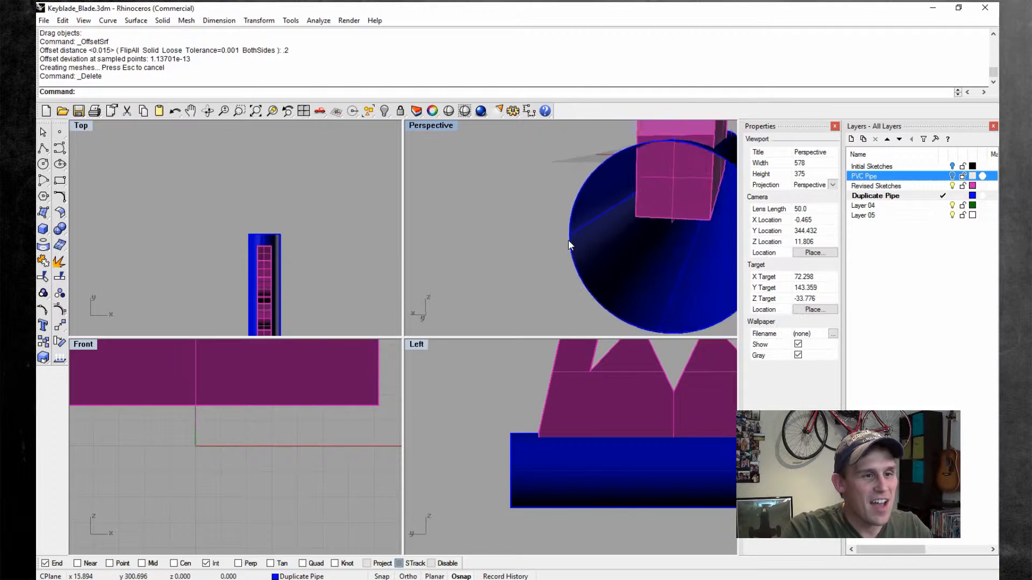
pyautogui.scroll(-3, 569, 240)
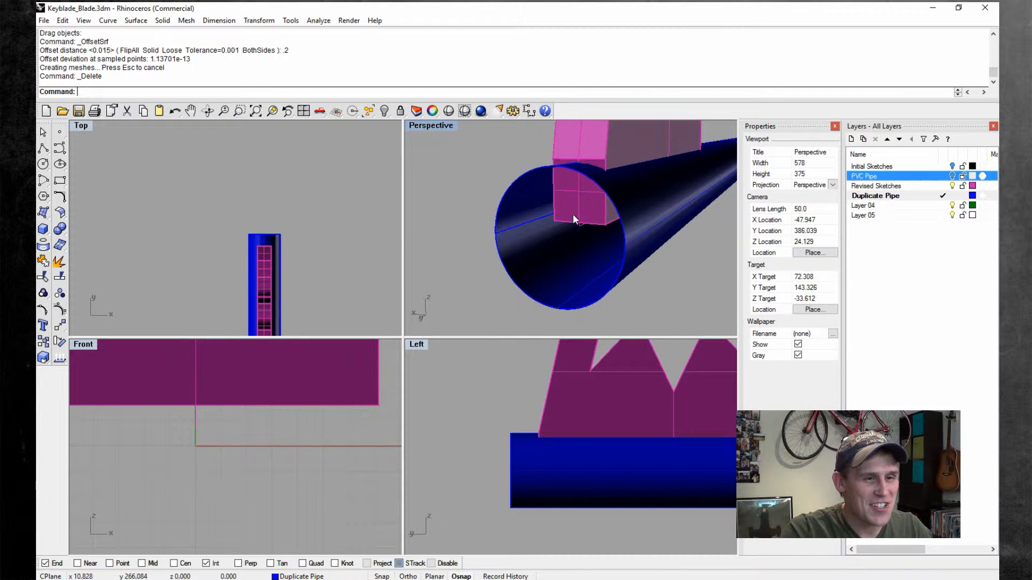
pyautogui.scroll(-2, 572, 214)
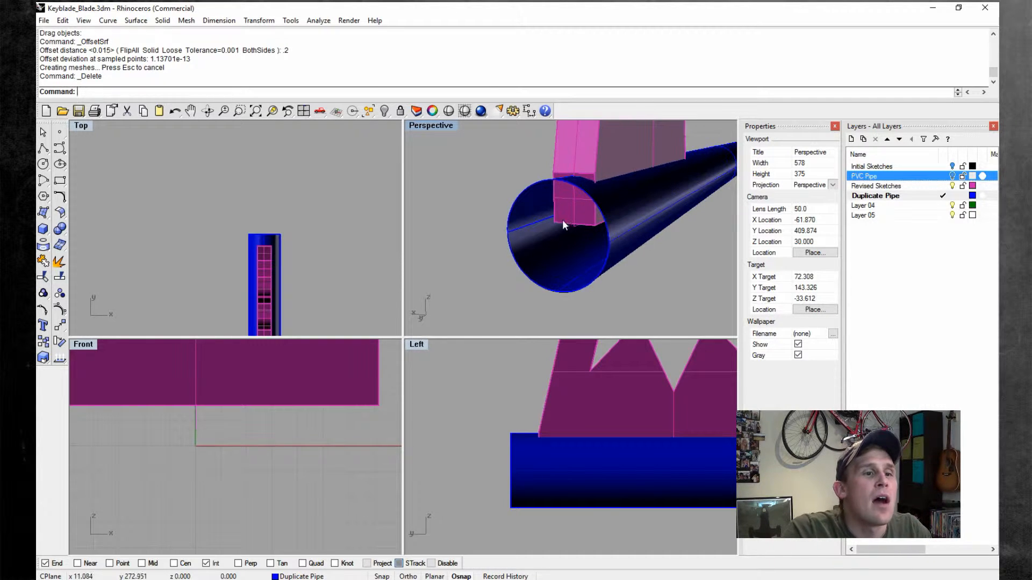
pyautogui.moveTo(562, 221); pyautogui.dragTo(568, 220, button='right')
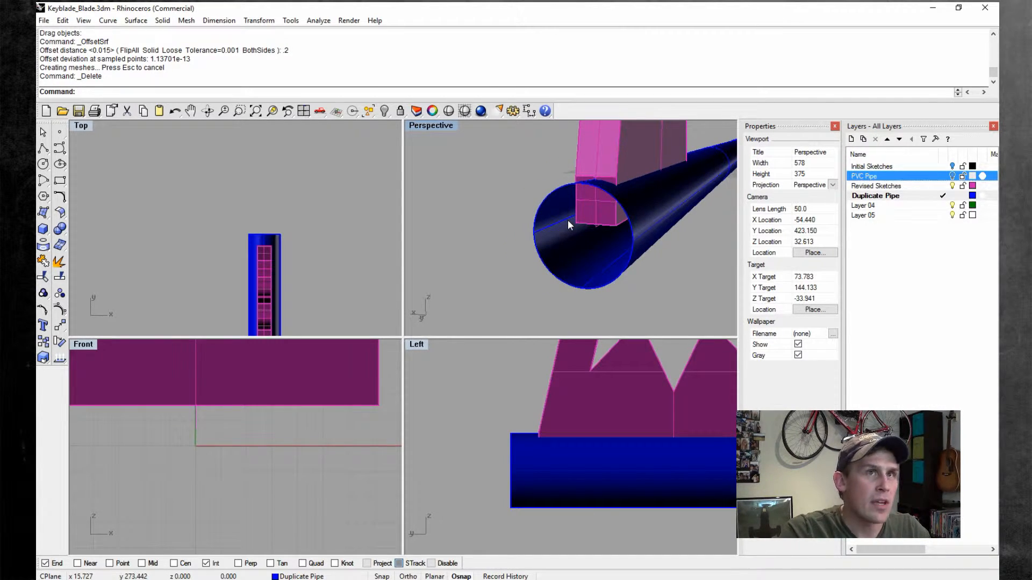
# - Split the key-teeth solid with the offset duplicate pipe surface and delete the lower piece inside the pipe
pyautogui.moveTo(567, 221); pyautogui.dragTo(562, 221, button='right')
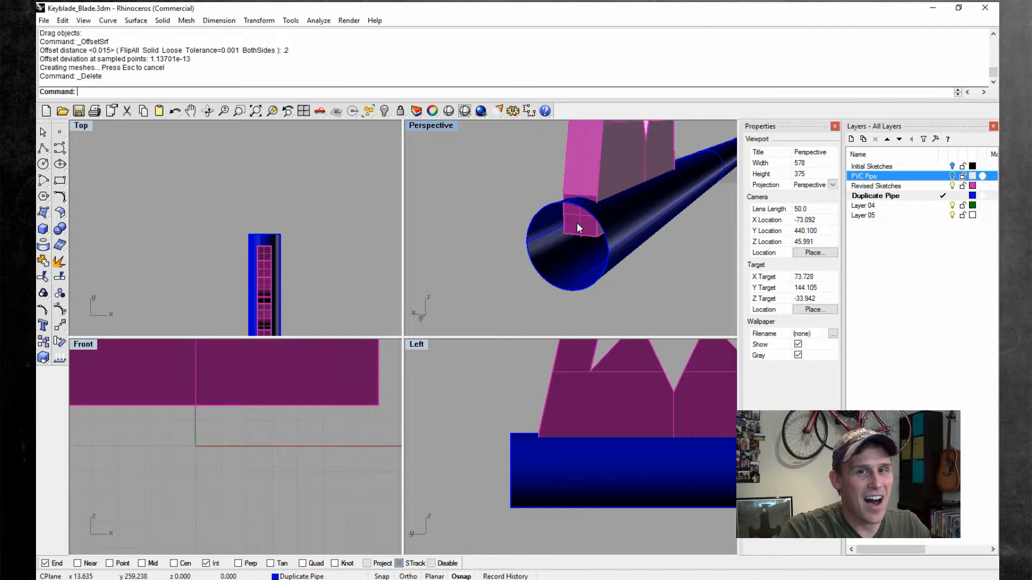
pyautogui.moveTo(576, 223); pyautogui.dragTo(484, 201, button='right')
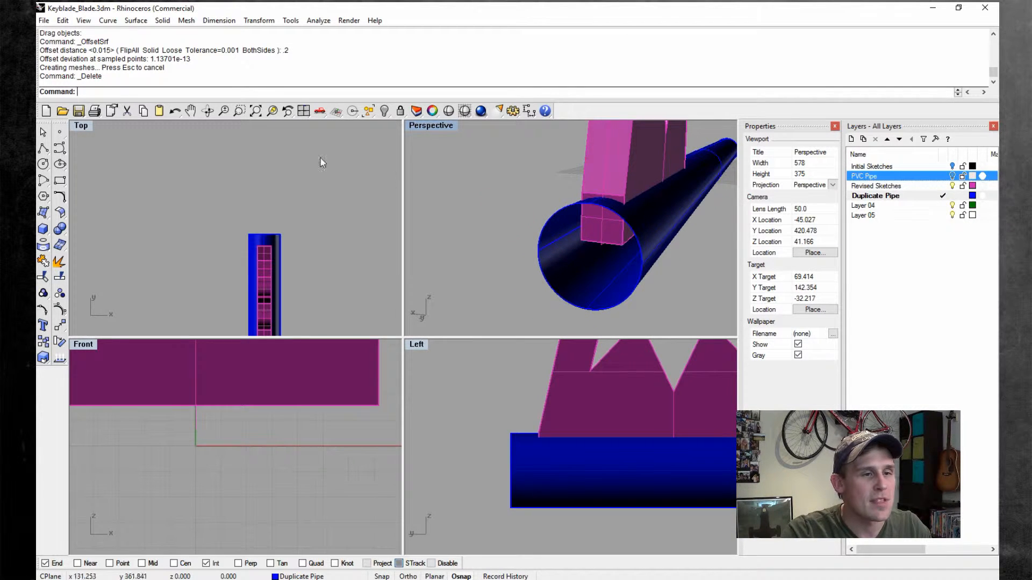
pyautogui.click(63, 21)
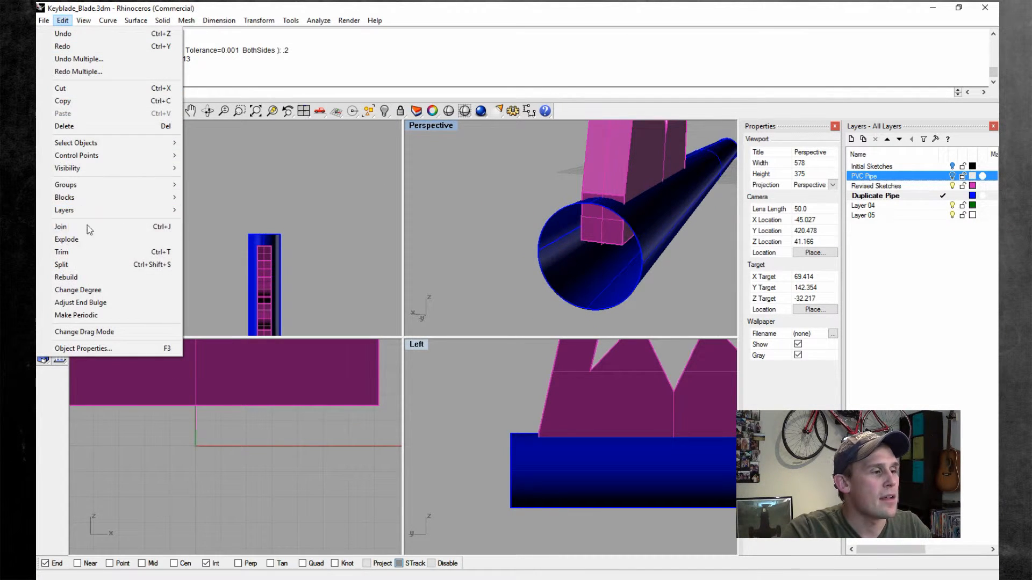
pyautogui.click(75, 266)
pyautogui.click(613, 175)
pyautogui.press('Return')
pyautogui.click(561, 232)
pyautogui.press('Return')
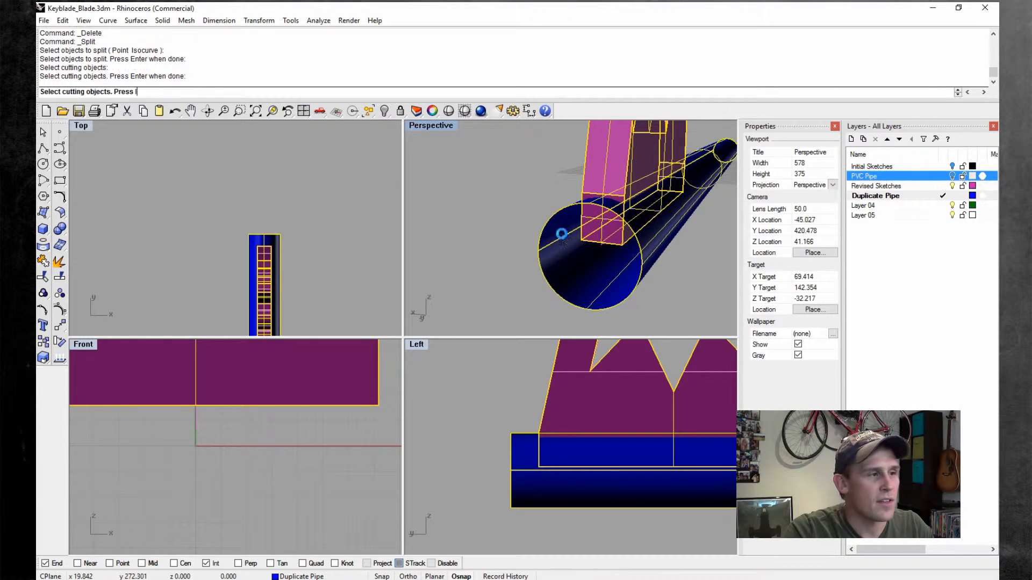
pyautogui.click(610, 234)
pyautogui.press('Delete')
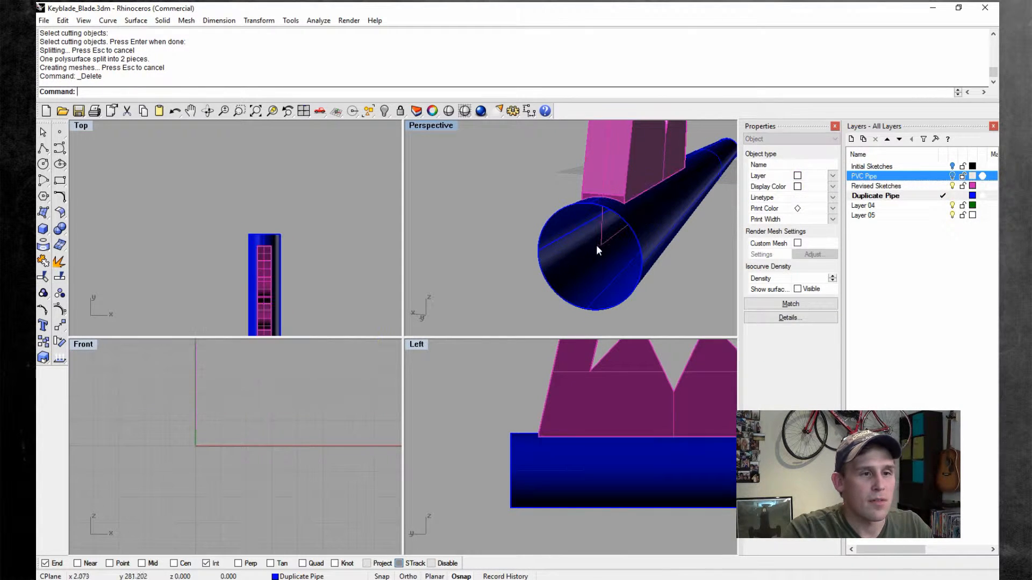
# - Split the duplicate pipe surface with the key teeth and delete the excess, keeping only the strip beneath the teeth
pyautogui.click(581, 251)
pyautogui.press('Return')
pyautogui.click(587, 161)
pyautogui.press('Return')
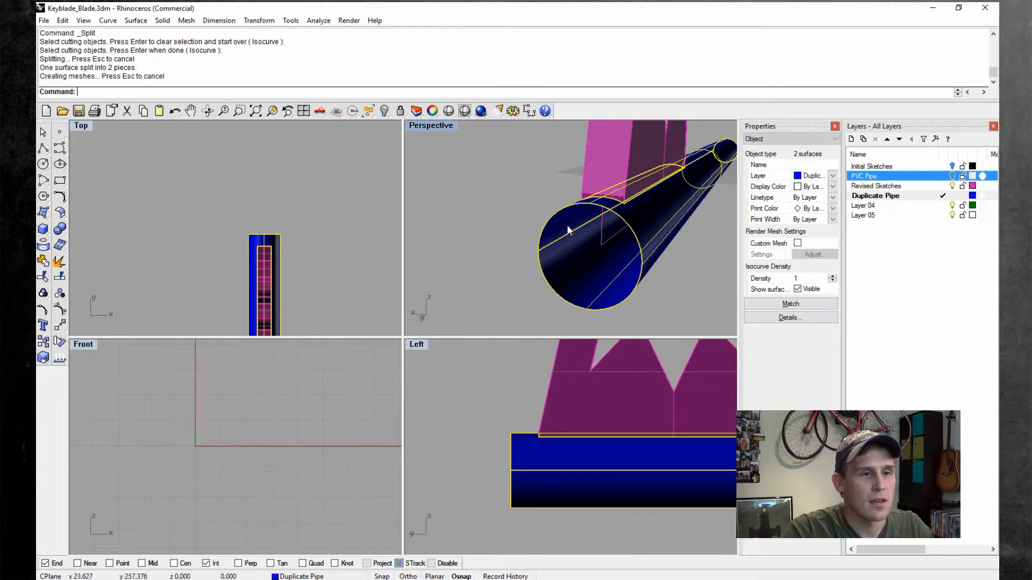
pyautogui.press('Delete')
# - Join the curved pipe strip and the trimmed key teeth into one closed polysurface
pyautogui.moveTo(563, 229); pyautogui.dragTo(591, 217, button='right')
pyautogui.click(591, 217)
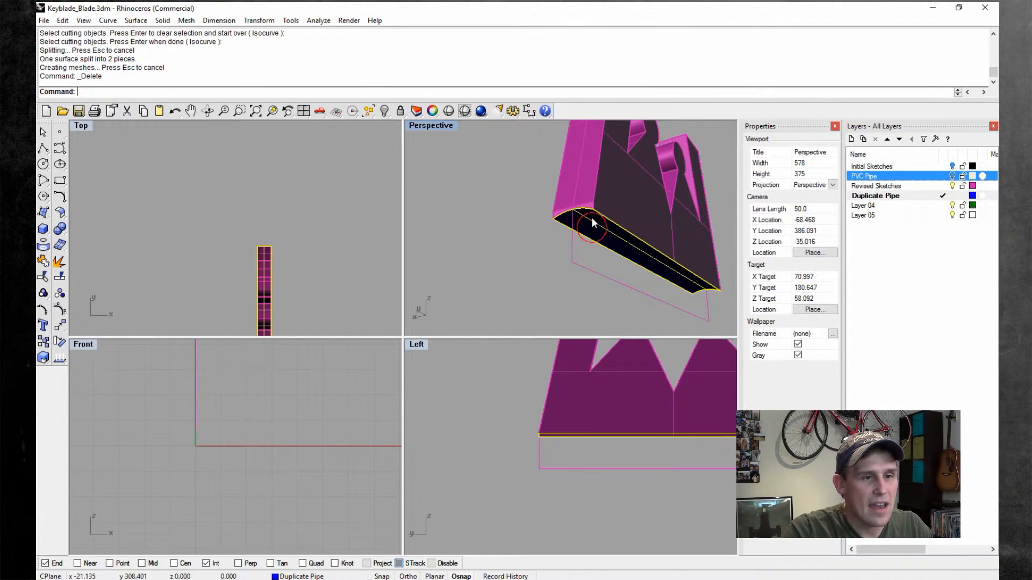
pyautogui.click(63, 21)
pyautogui.click(80, 224)
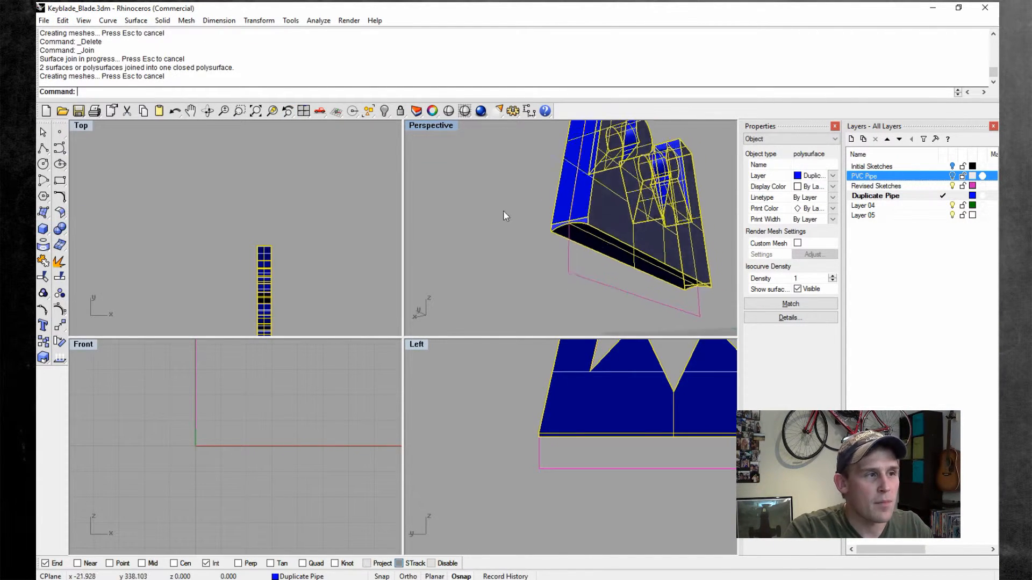
pyautogui.moveTo(505, 215); pyautogui.dragTo(831, 215, button='right')
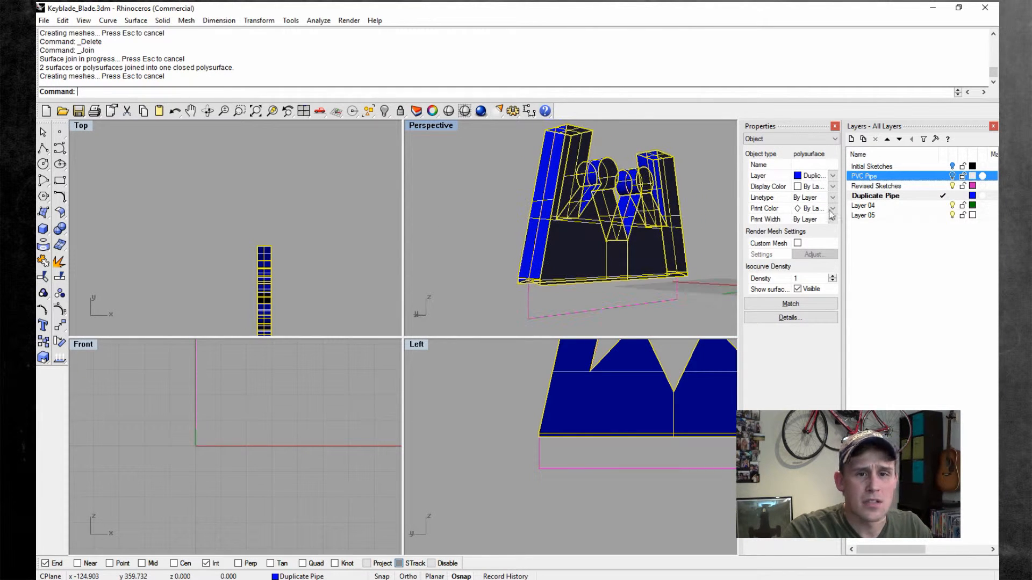
# - Change the color of Layer 04 to orange and rename the layer Keyblade
pyautogui.click(896, 207)
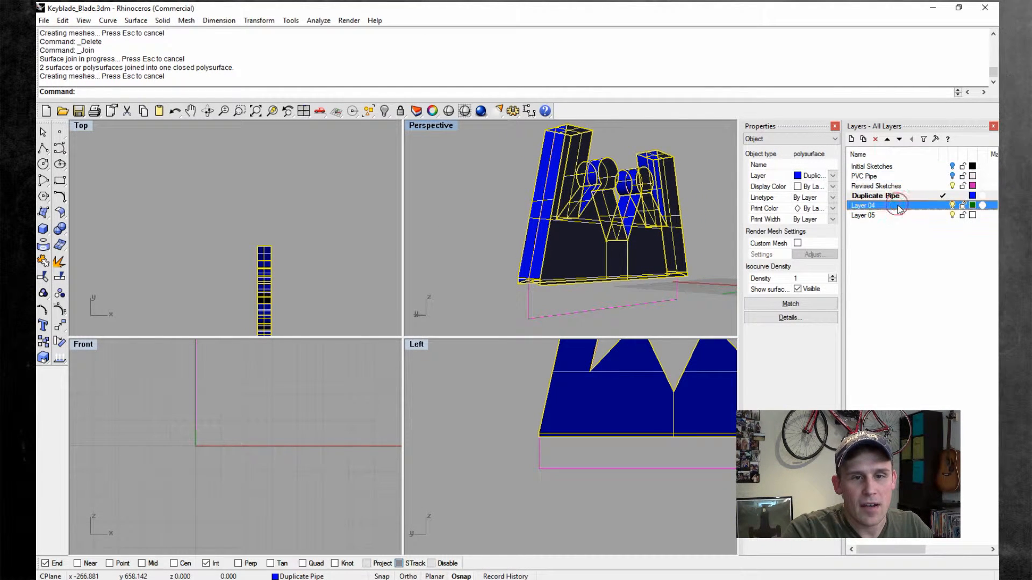
pyautogui.click(972, 206)
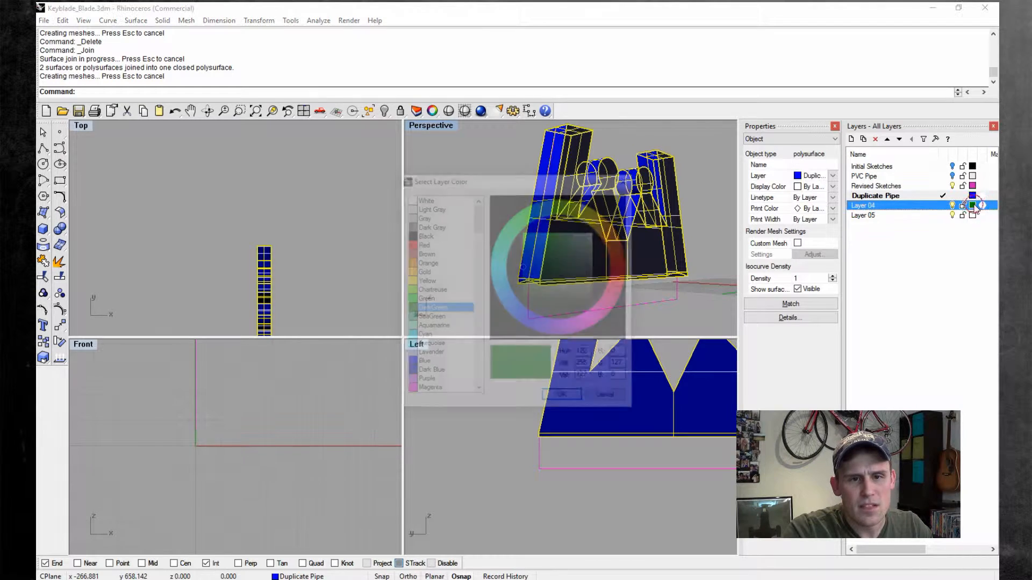
pyautogui.click(603, 230)
pyautogui.click(535, 240)
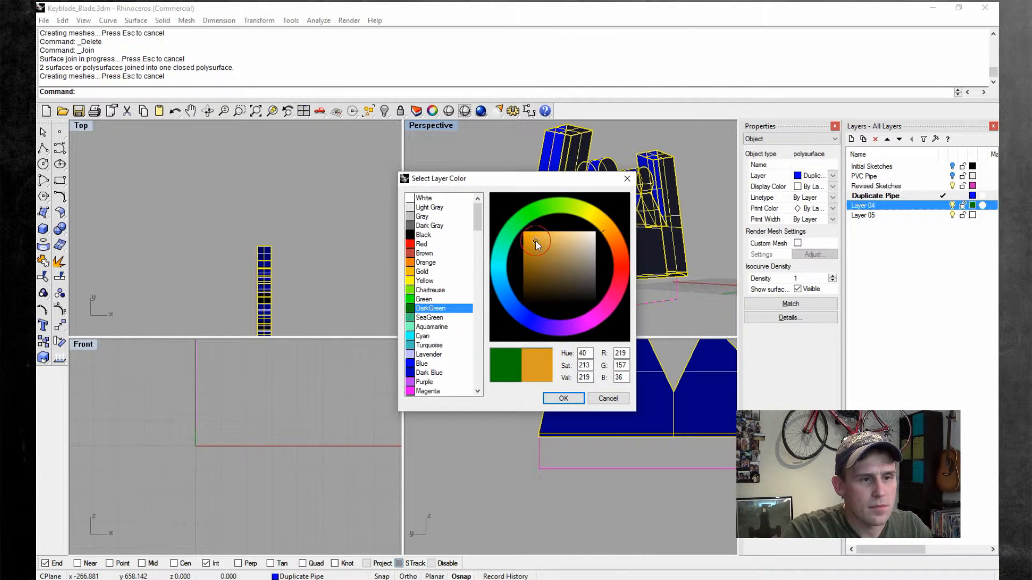
pyautogui.click(557, 398)
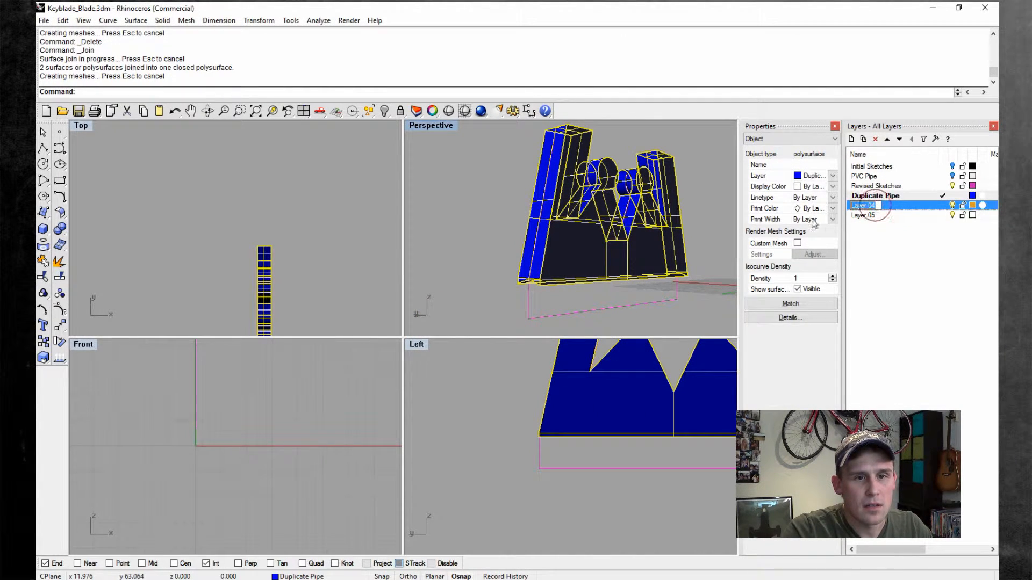
pyautogui.write('Ky')
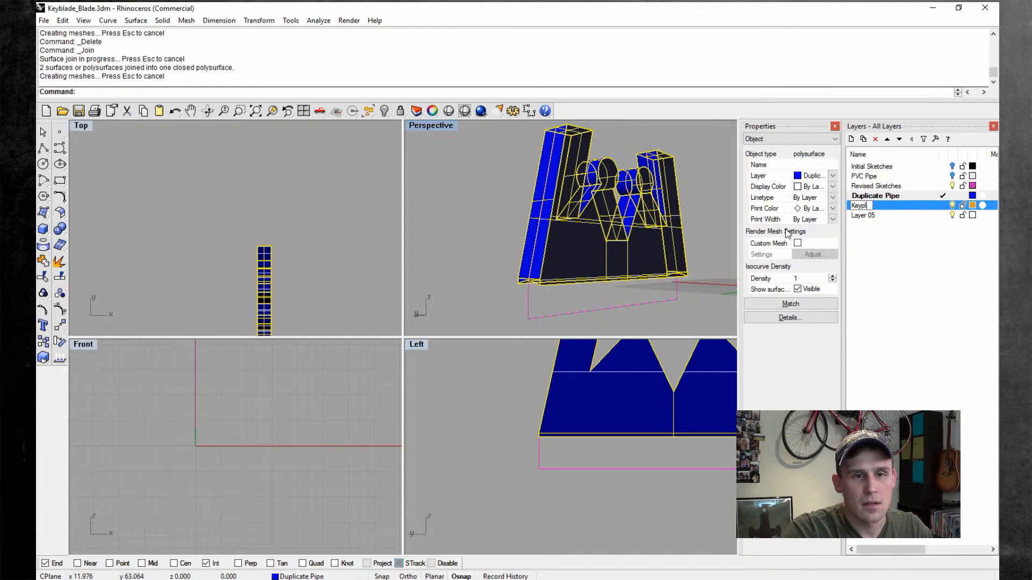
pyautogui.write('eblade')
pyautogui.press('Return')
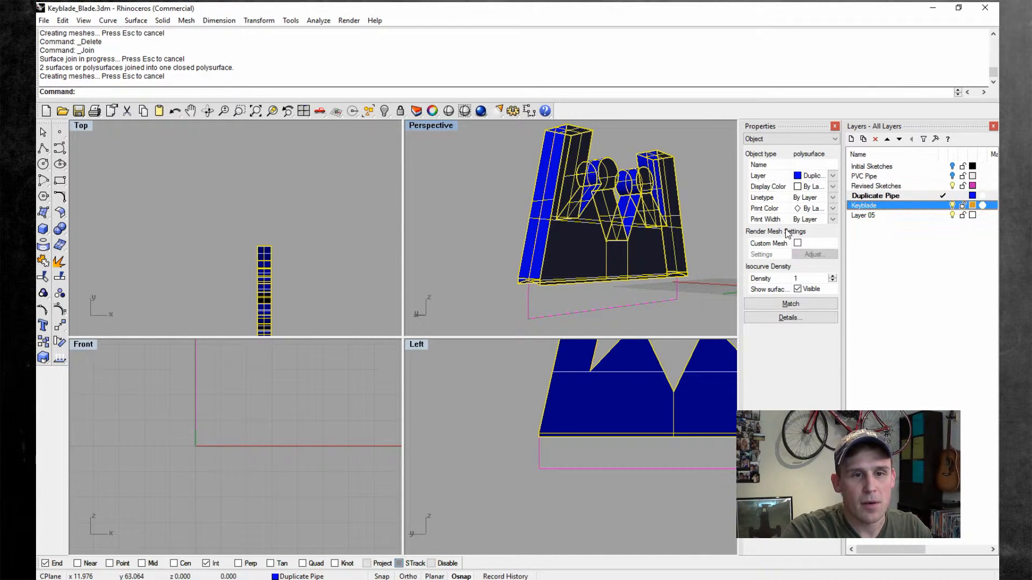
# - Show the PVC Pipe layer to check how the blade sits on the pipe, and save the model
pyautogui.moveTo(680, 196); pyautogui.dragTo(691, 156, button='right')
pyautogui.click(691, 156)
pyautogui.scroll(-3, 619, 229)
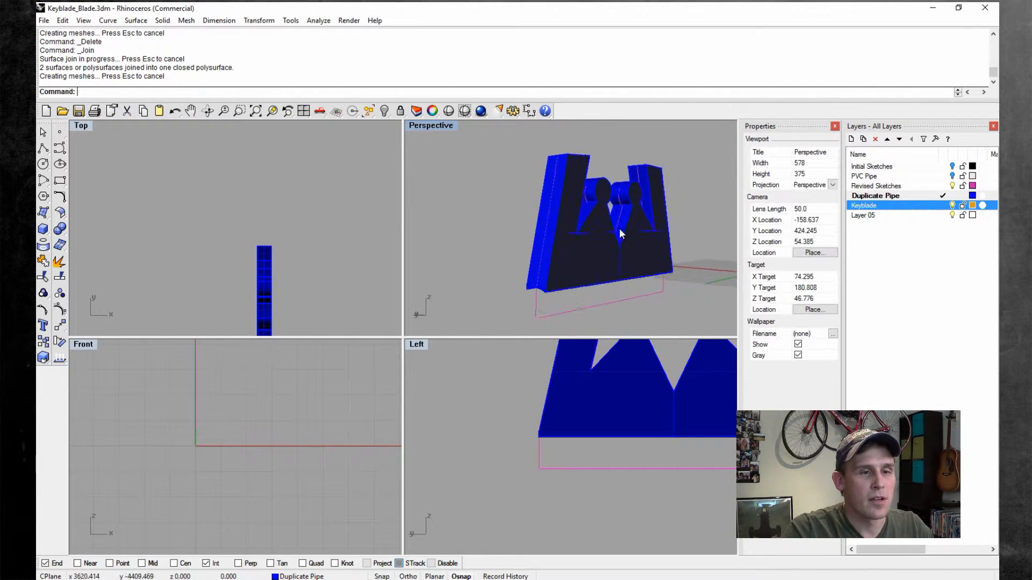
pyautogui.click(952, 176)
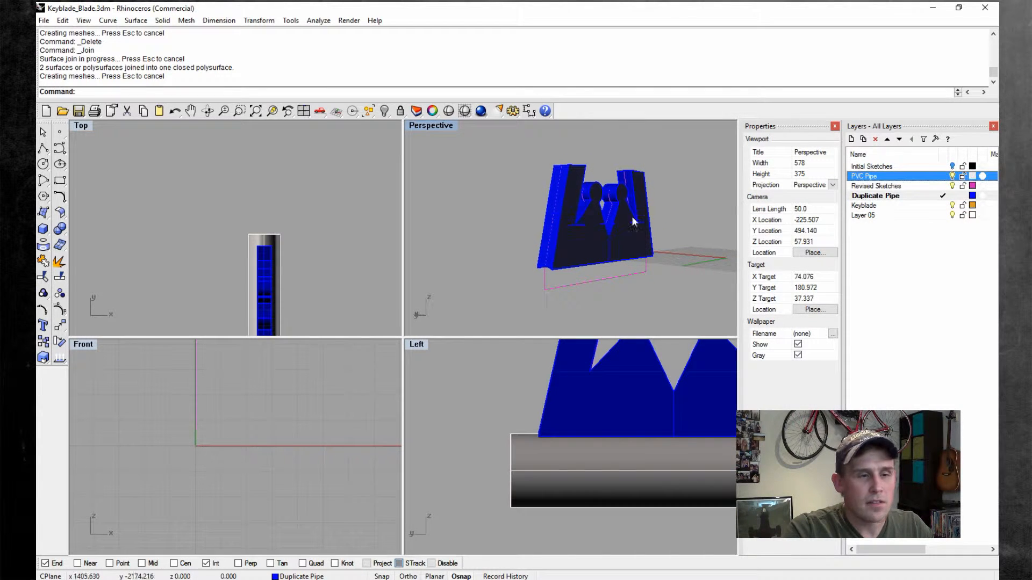
pyautogui.moveTo(633, 221); pyautogui.dragTo(619, 244, button='right')
pyautogui.click(664, 279)
pyautogui.click(505, 228)
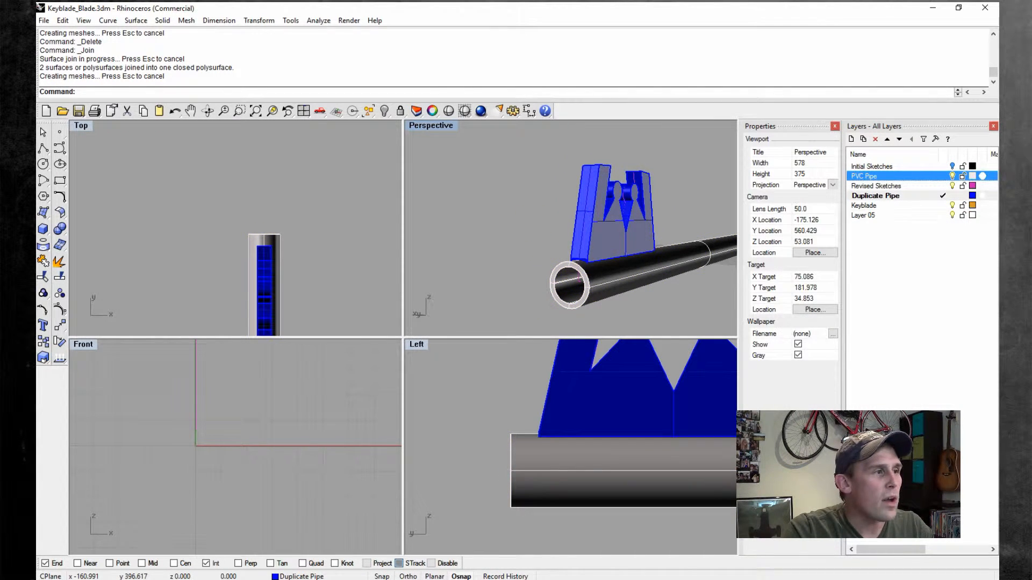
pyautogui.click(44, 20)
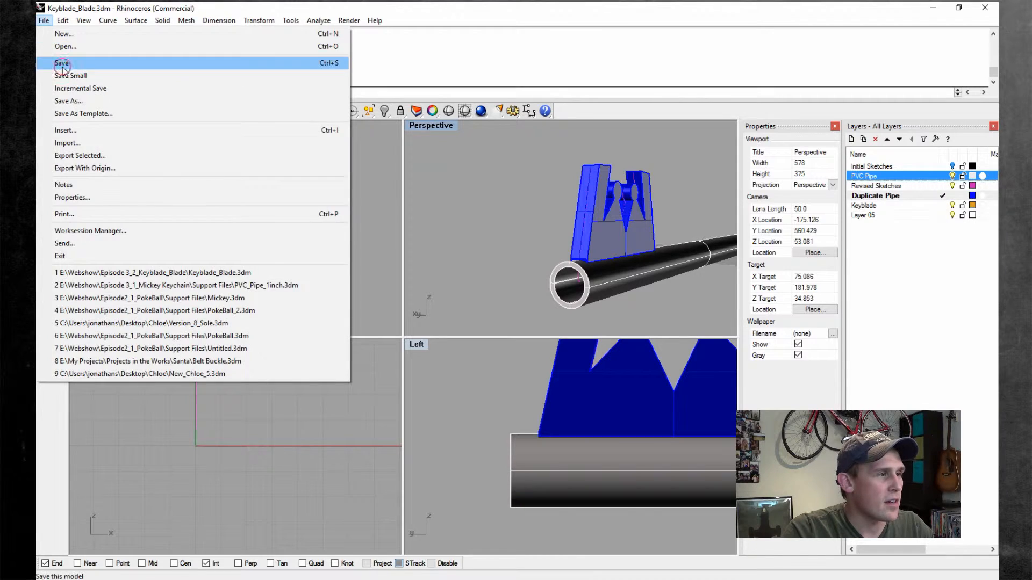
pyautogui.click(54, 63)
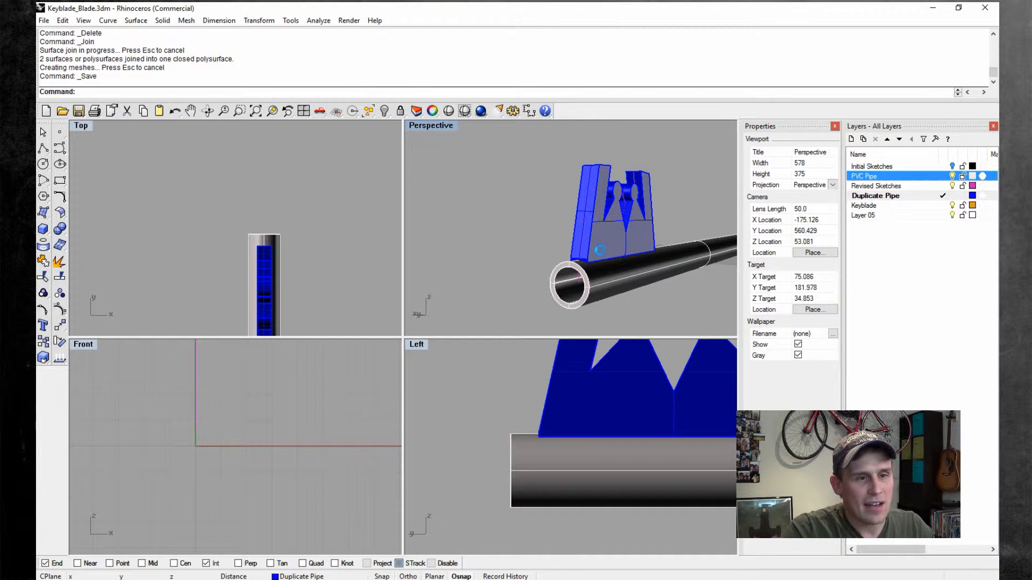
# - Hide the PVC Pipe layer and set the Top viewport to Wireframe display
pyautogui.moveTo(599, 251); pyautogui.dragTo(473, 274, button='right')
pyautogui.click(951, 177)
pyautogui.moveTo(470, 224); pyautogui.dragTo(466, 211, button='right')
pyautogui.scroll(-2, 282, 263)
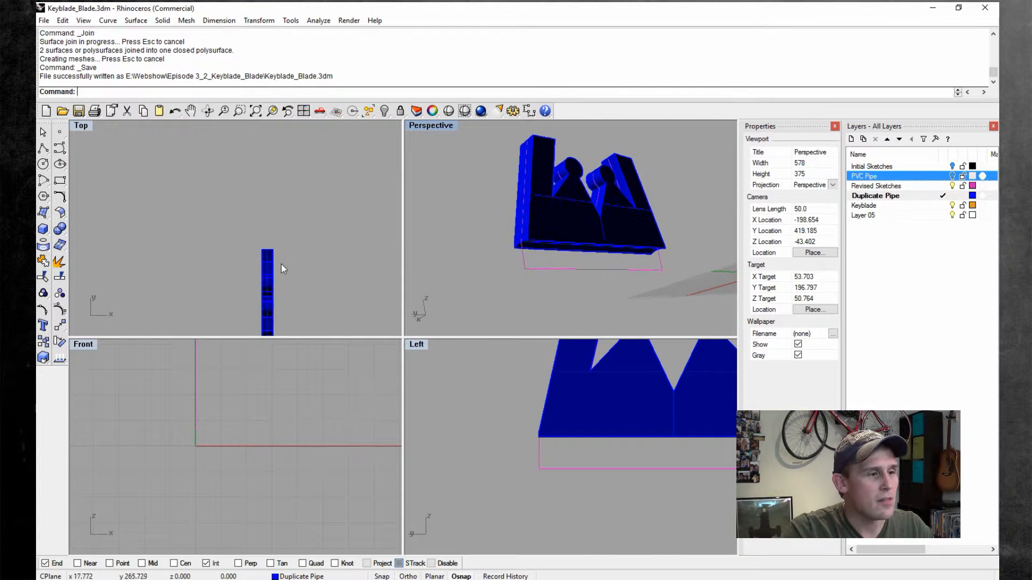
pyautogui.scroll(-4, 276, 269)
pyautogui.scroll(3, 276, 295)
pyautogui.click(81, 125)
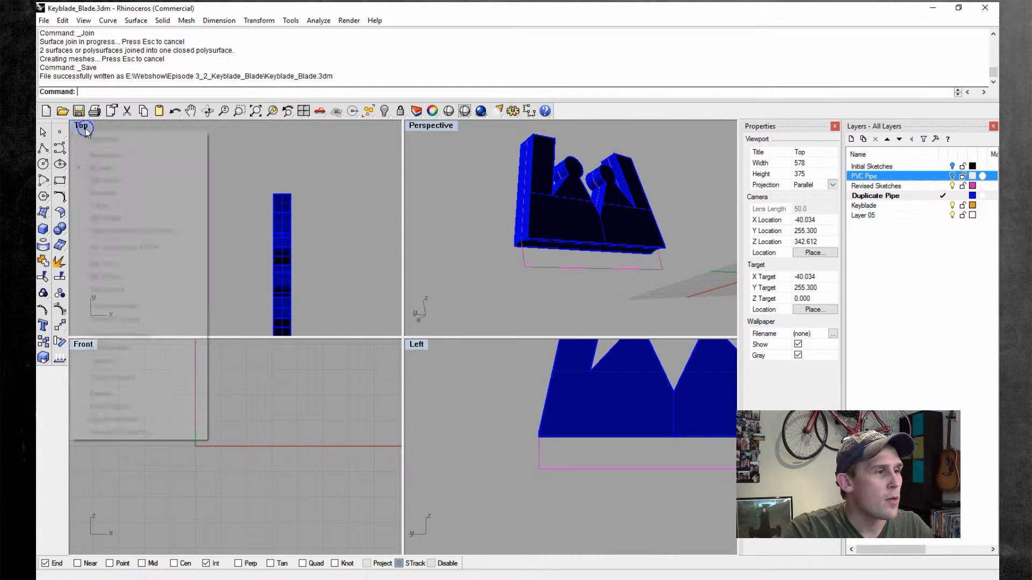
pyautogui.click(106, 155)
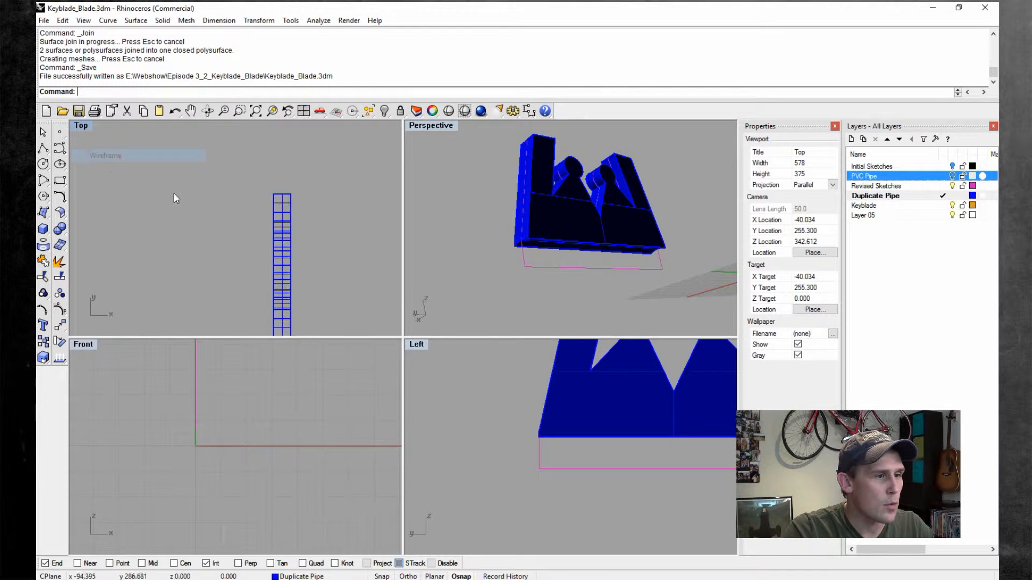
pyautogui.scroll(3, 173, 193)
# - Make Layer 05 the current layer and end the pending circle command
pyautogui.click(43, 163)
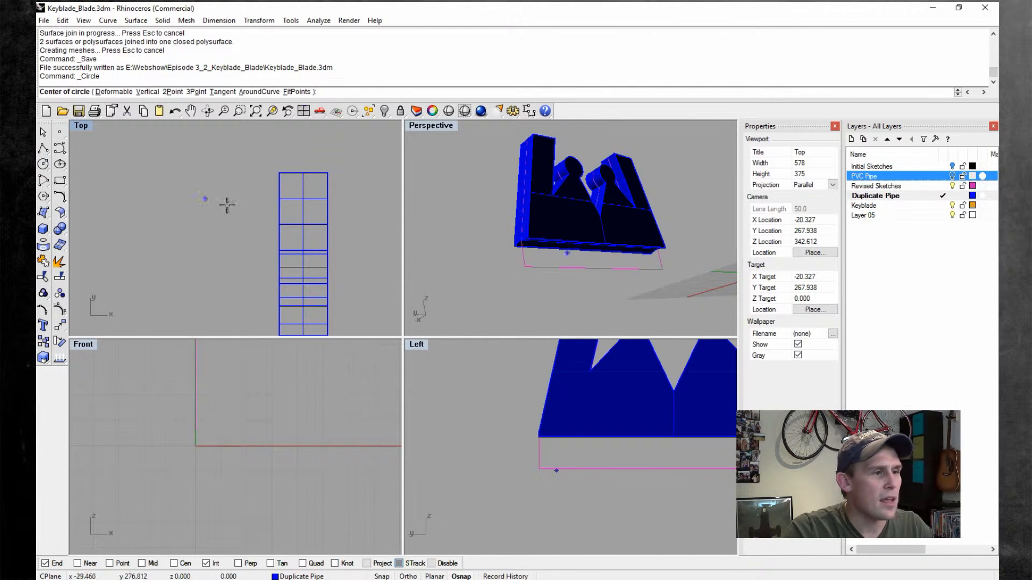
pyautogui.scroll(3, 306, 202)
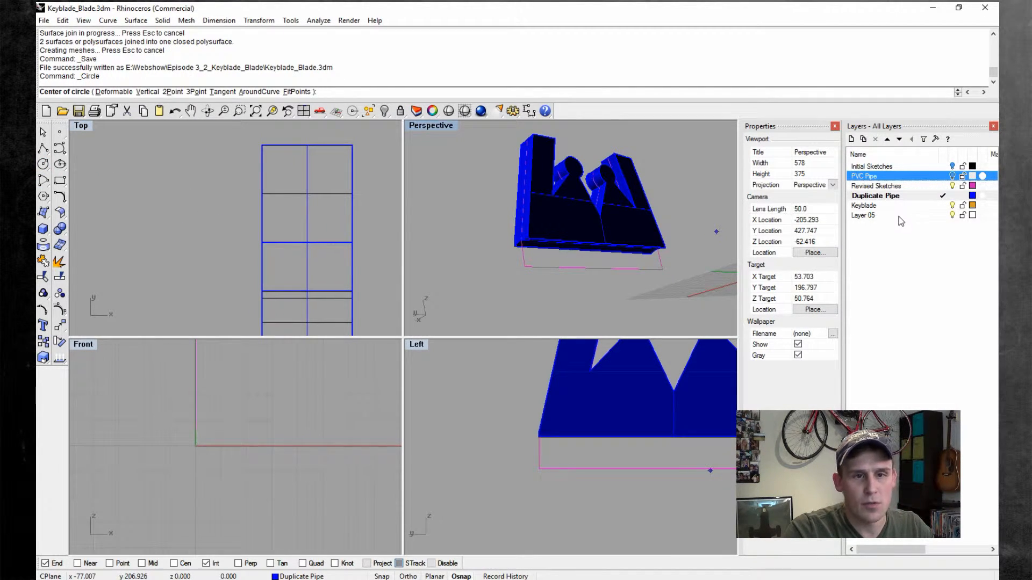
pyautogui.click(869, 216)
pyautogui.doubleClick(872, 217)
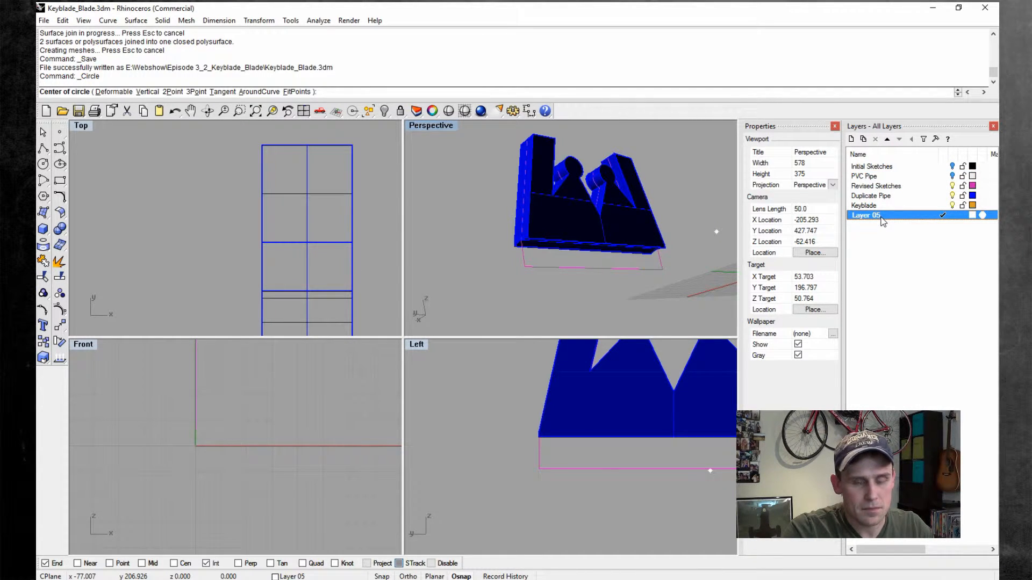
pyautogui.click(879, 216)
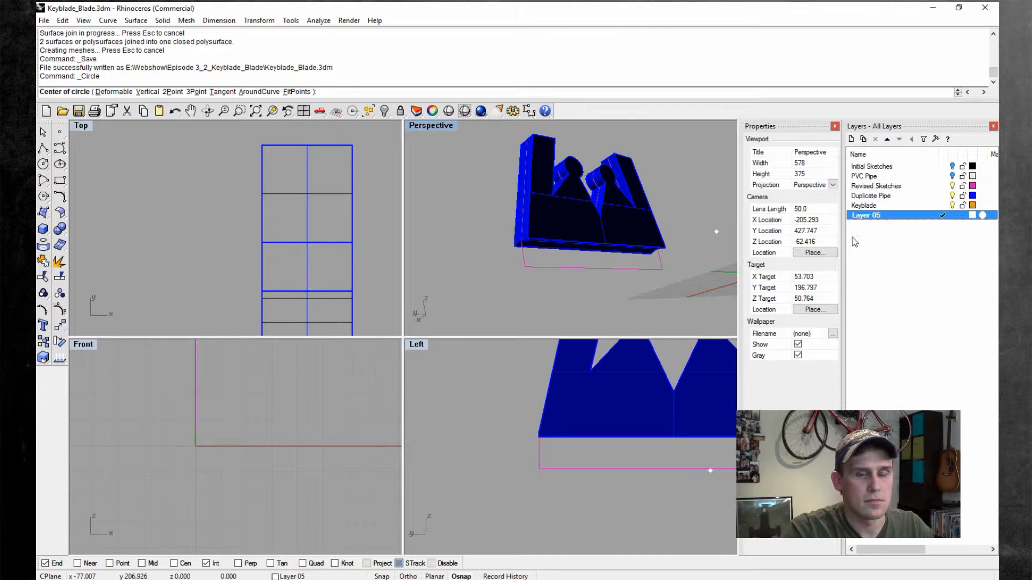
pyautogui.doubleClick(707, 222)
# - Change the color of Layer 05 to red and rename the layer Screw Bosses
pyautogui.click(975, 215)
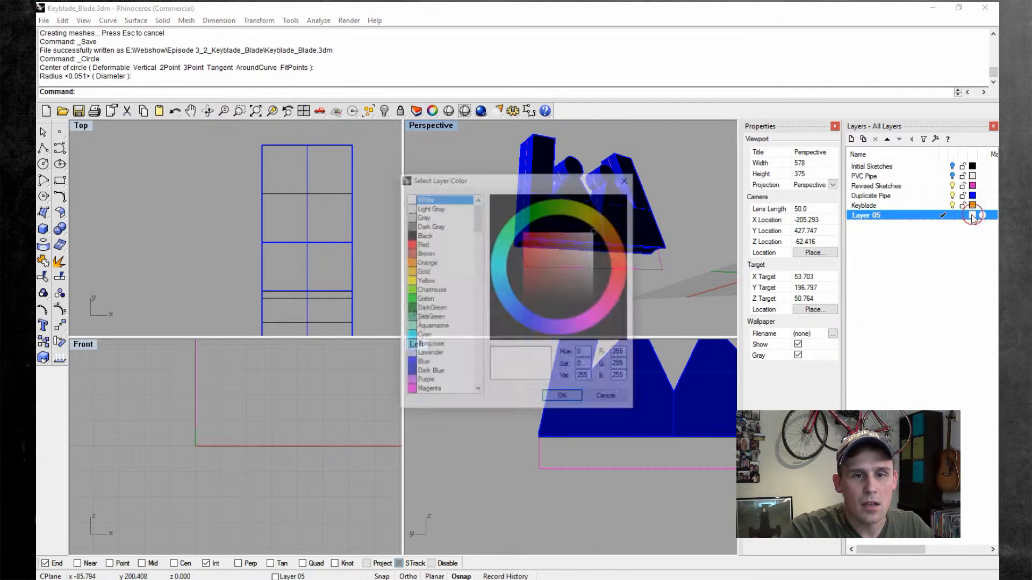
pyautogui.click(534, 242)
pyautogui.click(561, 397)
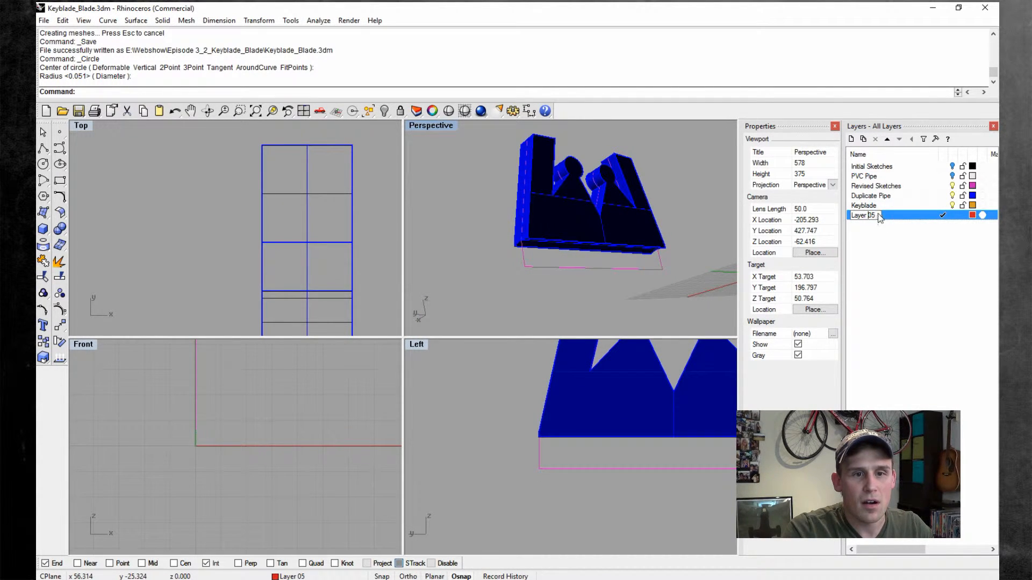
pyautogui.write('Scre')
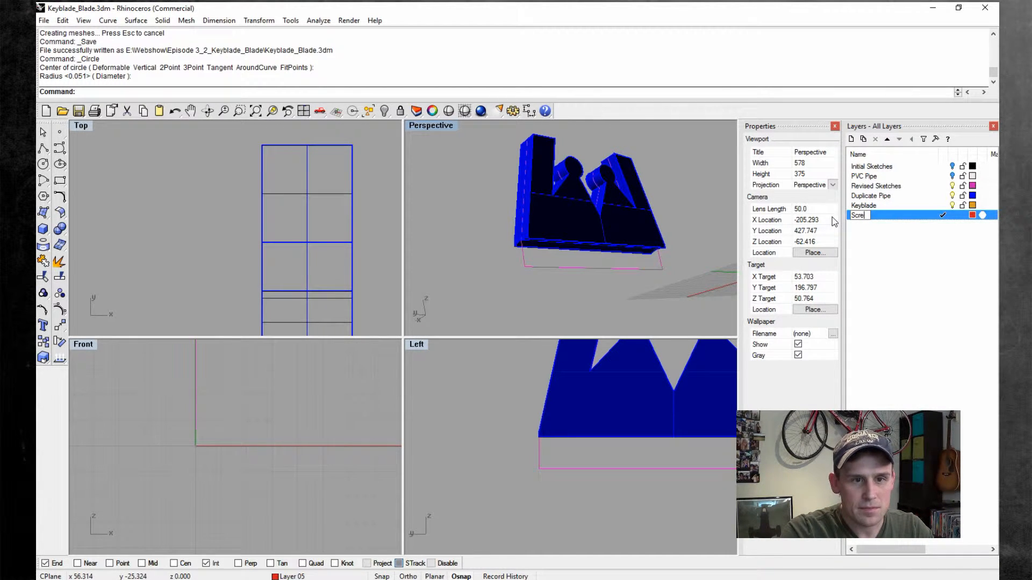
pyautogui.write('w Bosses')
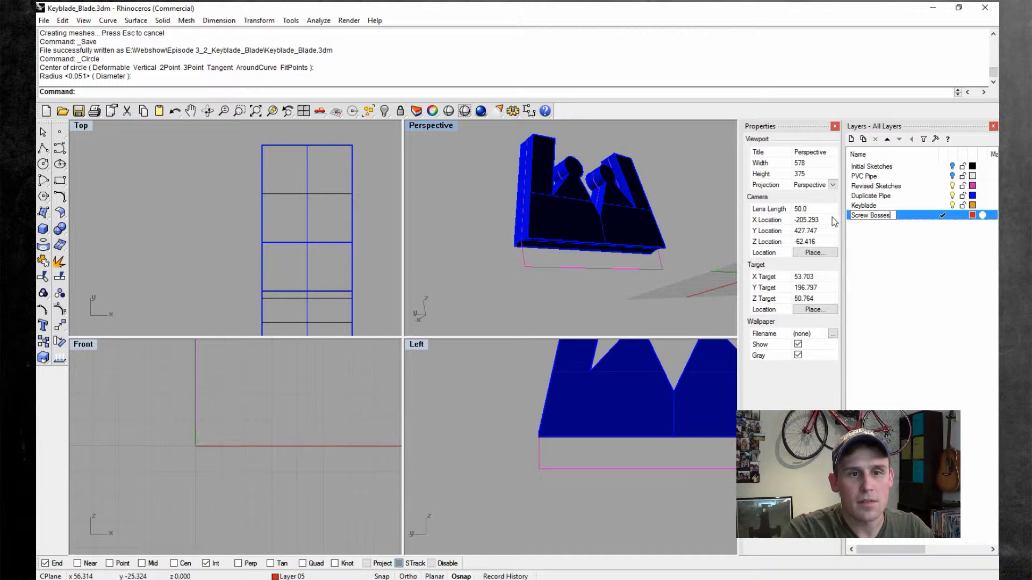
pyautogui.press('Return')
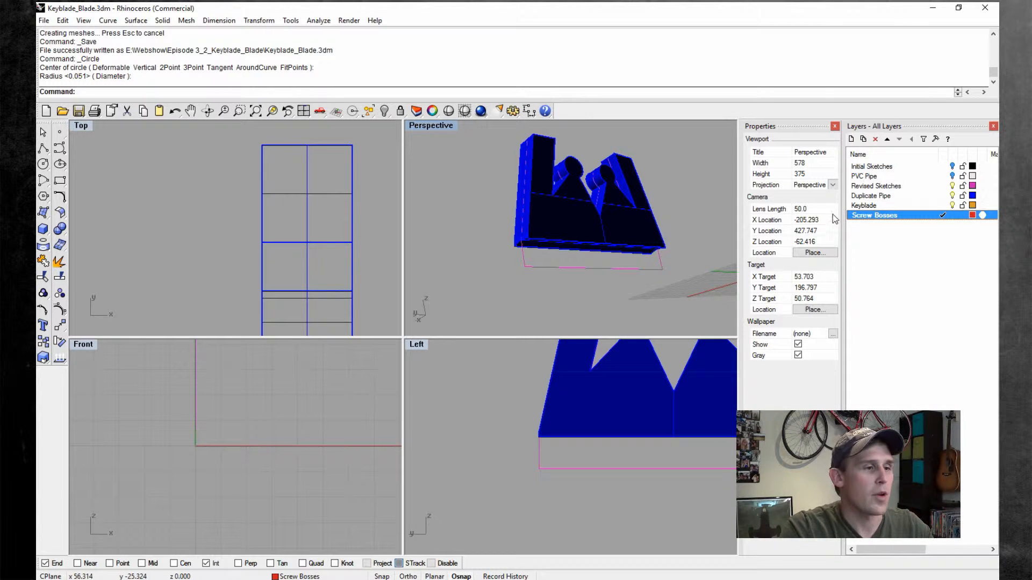
# - Draw a circle of about 4 radius on the blade's centerline near its upper end in the Top view
pyautogui.click(43, 164)
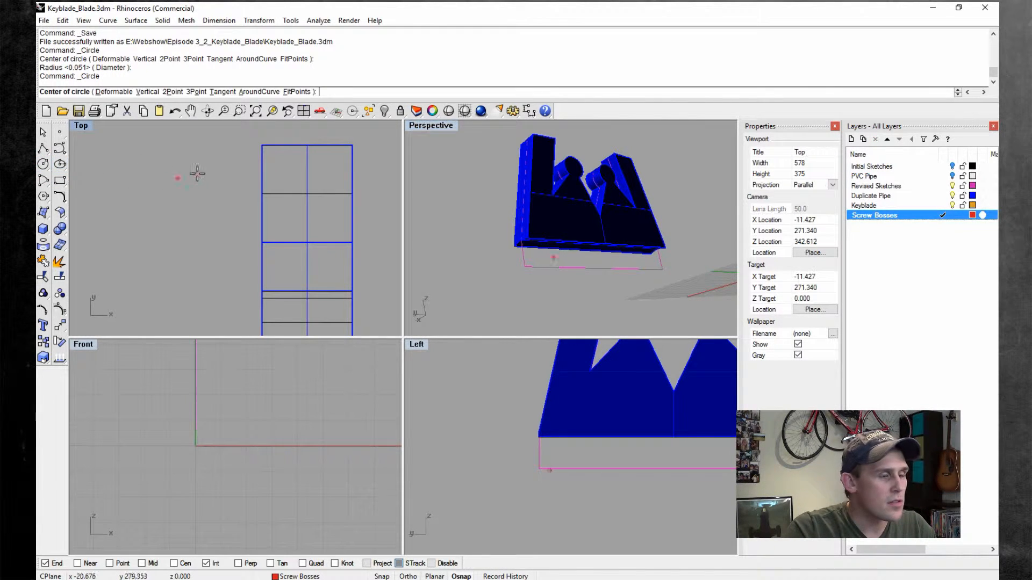
pyautogui.click(307, 176)
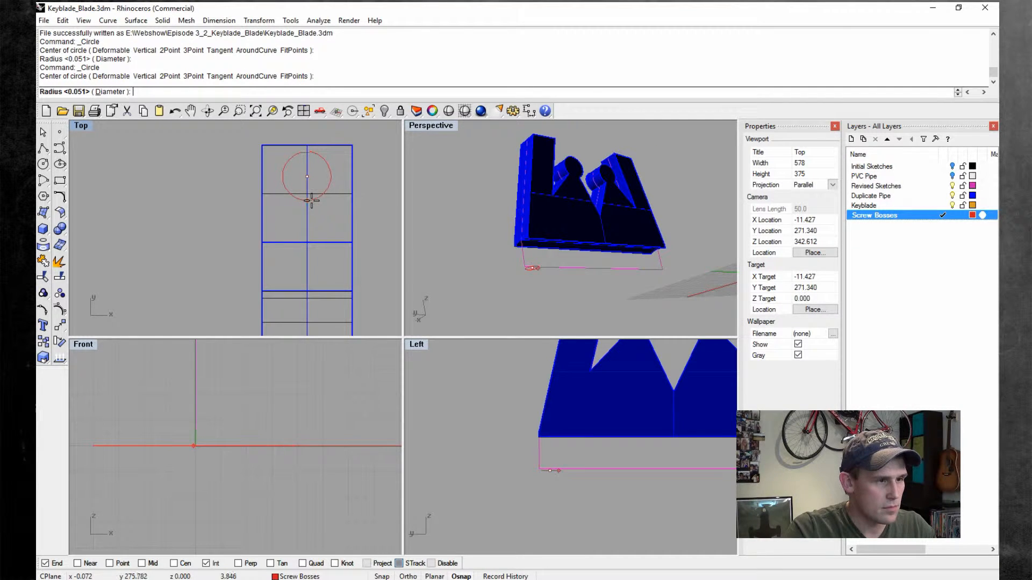
pyautogui.click(313, 206)
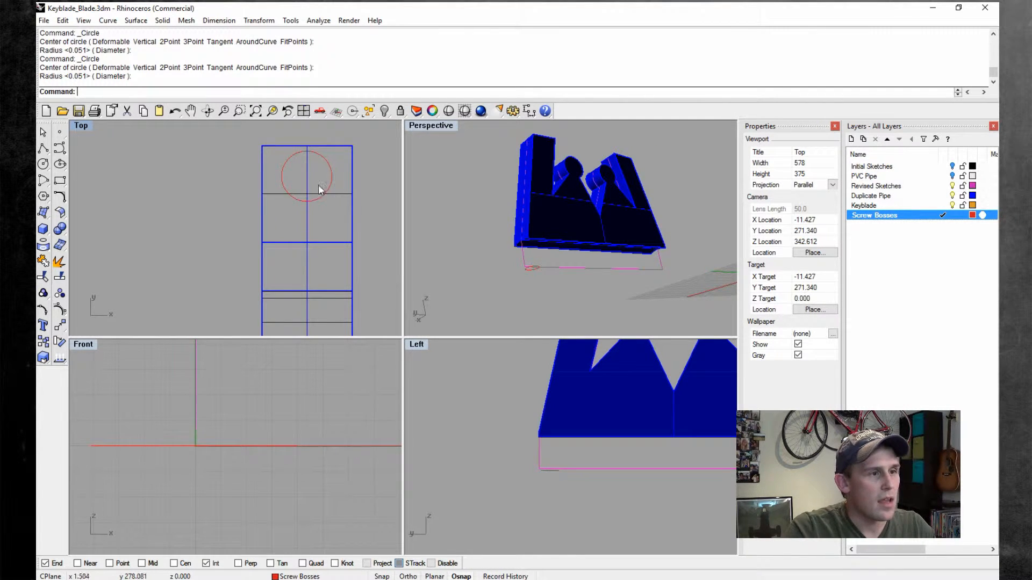
# - Move the boss circle slightly down along the blade's centerline in the Top view
pyautogui.moveTo(328, 173); pyautogui.dragTo(331, 196)
pyautogui.scroll(-7, 320, 172)
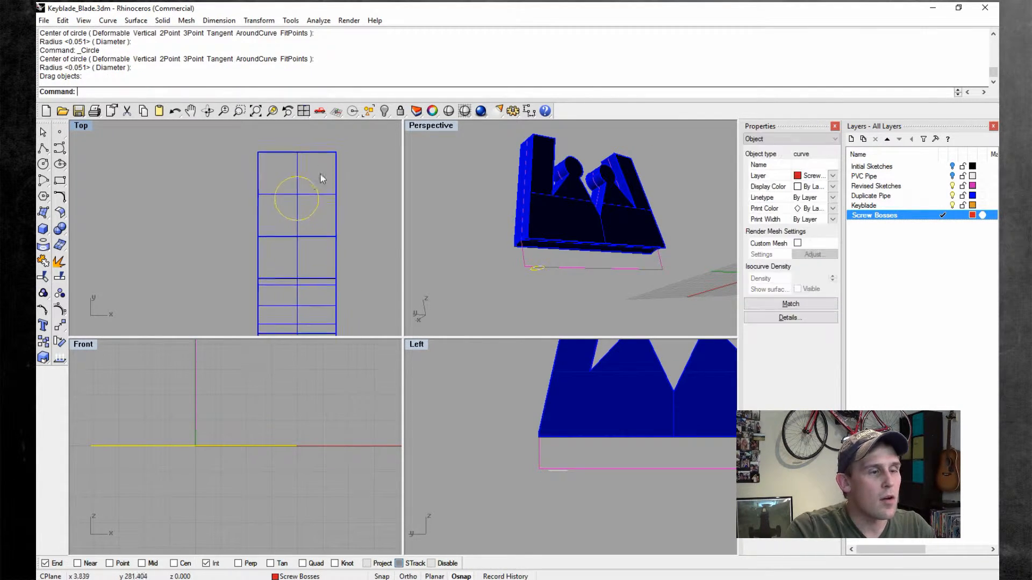
pyautogui.moveTo(316, 277); pyautogui.dragTo(315, 212, button='right')
pyautogui.scroll(2, 295, 216)
pyautogui.rightClick(295, 216)
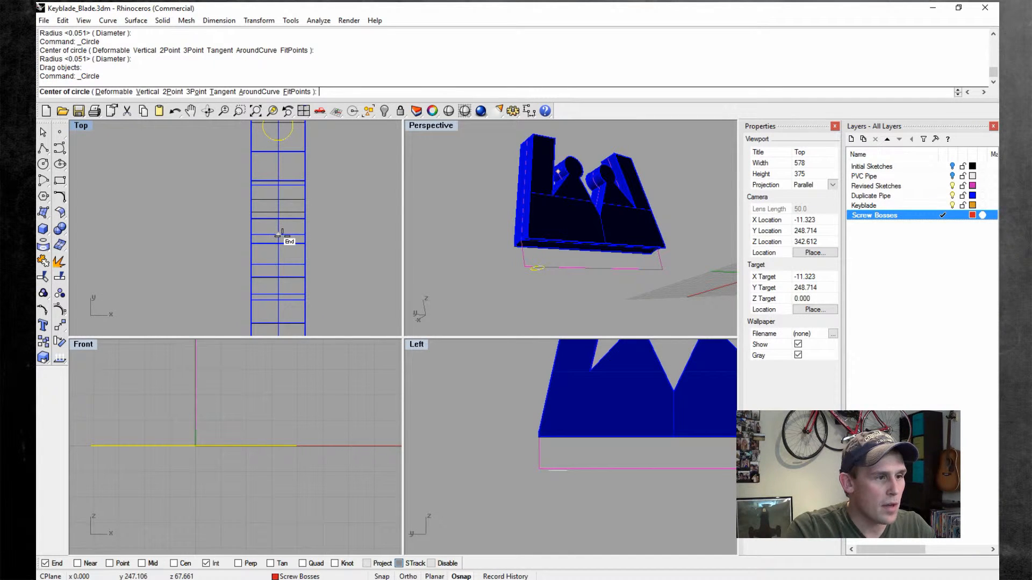
pyautogui.click(278, 234)
pyautogui.rightClick(303, 273)
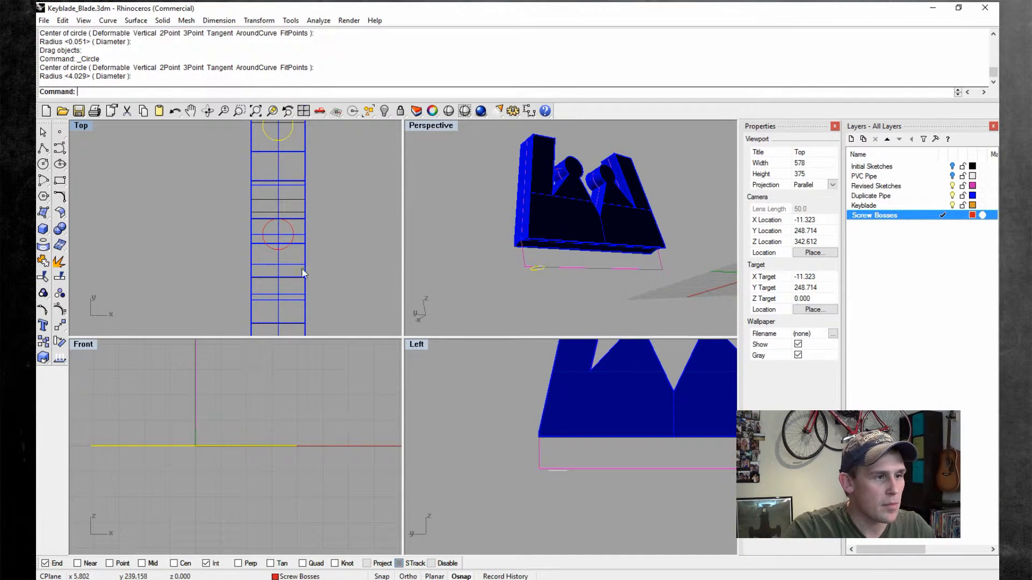
pyautogui.rightClick(303, 273)
pyautogui.scroll(-1, 306, 221)
pyautogui.hotkey('ctrl', 'z')
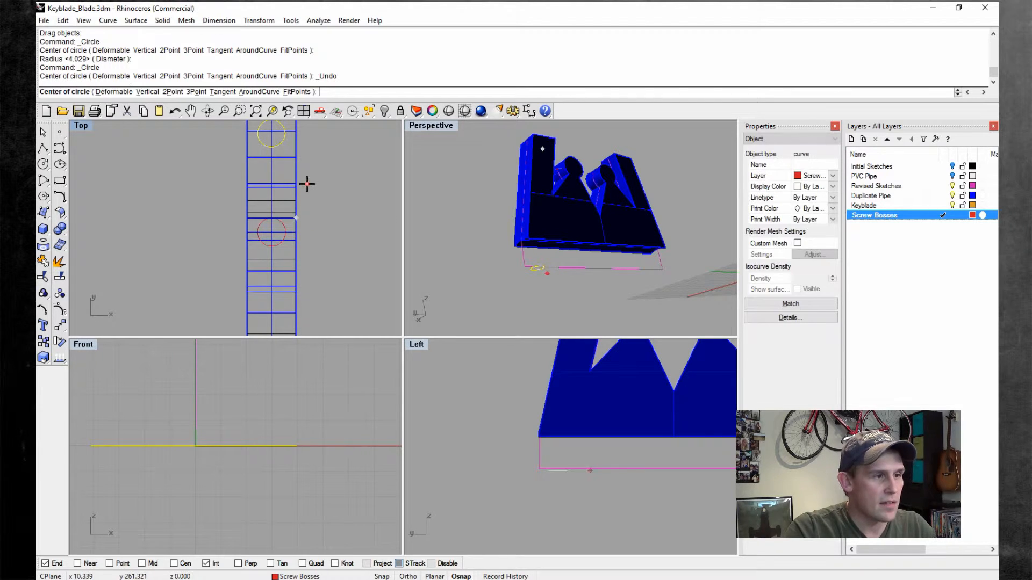
pyautogui.click(336, 207)
pyautogui.click(337, 209)
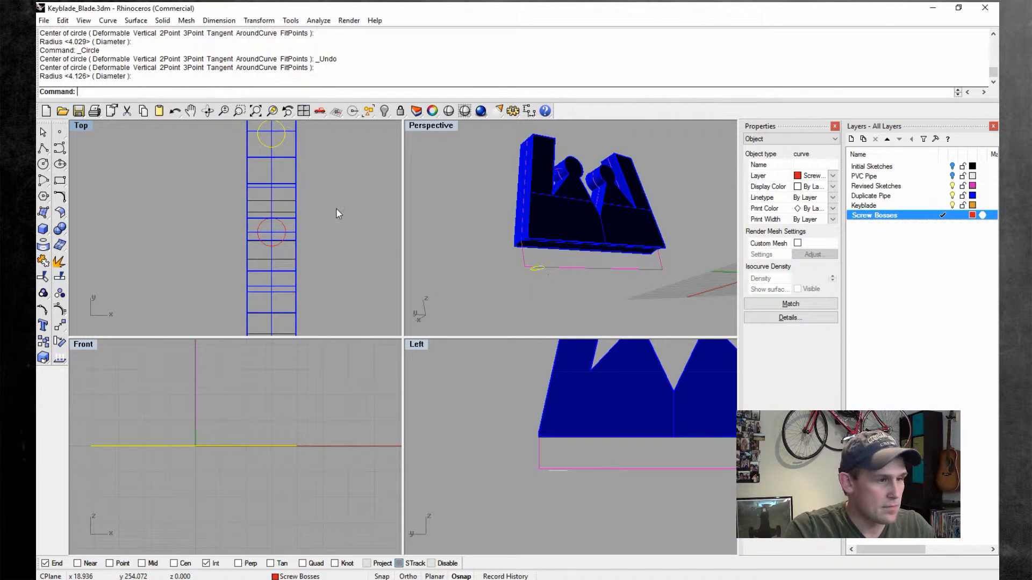
pyautogui.hotkey('ctrl', 'z')
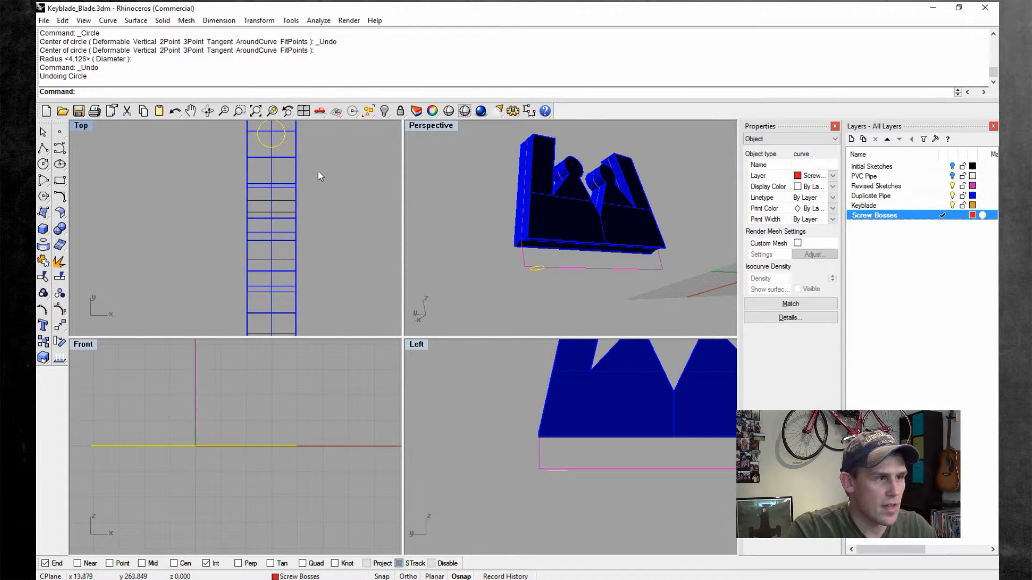
# - Copy the circle to three further positions spaced down the blade's centerline, the last one near its lower end
pyautogui.click(257, 22)
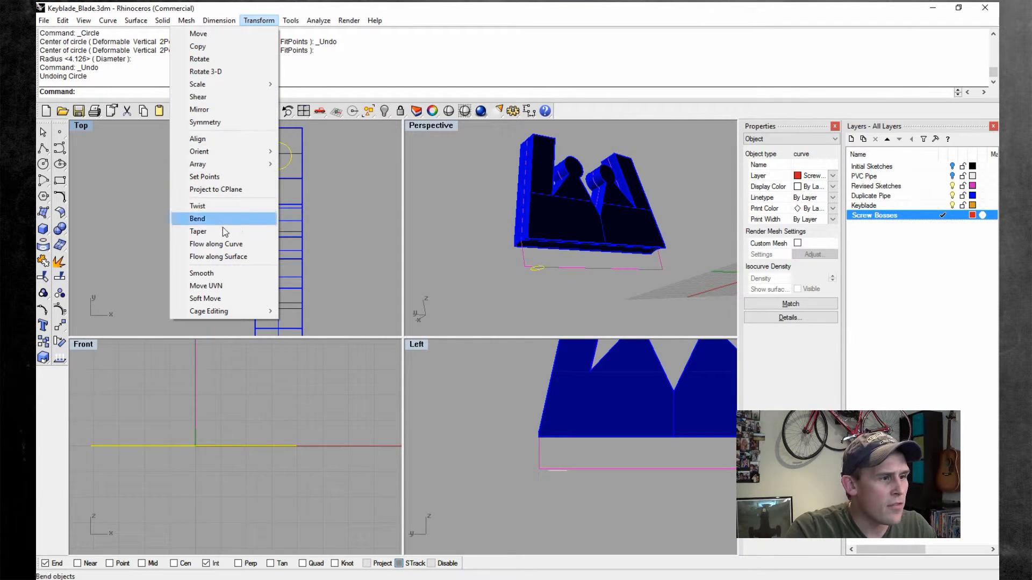
pyautogui.click(219, 110)
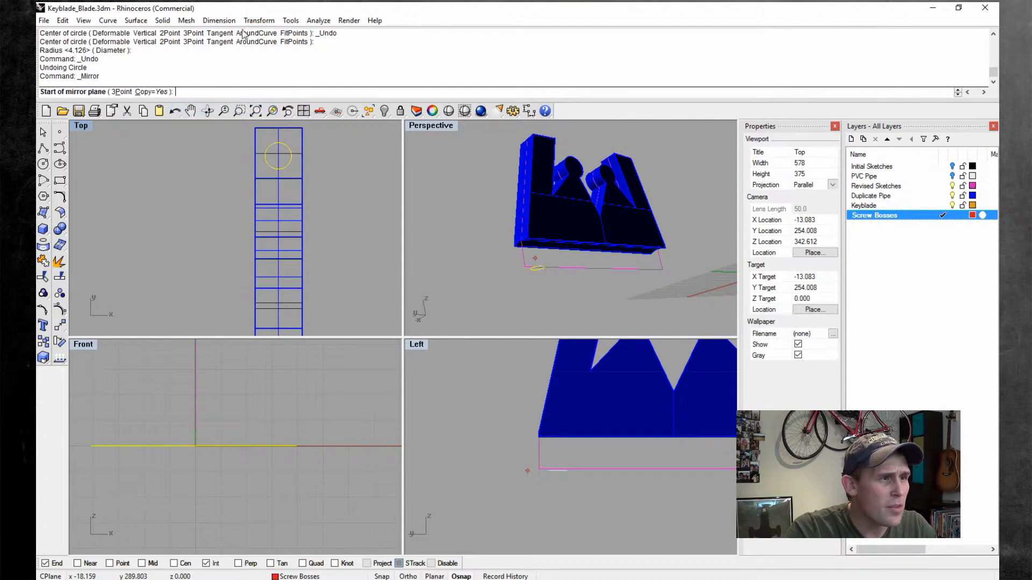
pyautogui.click(259, 20)
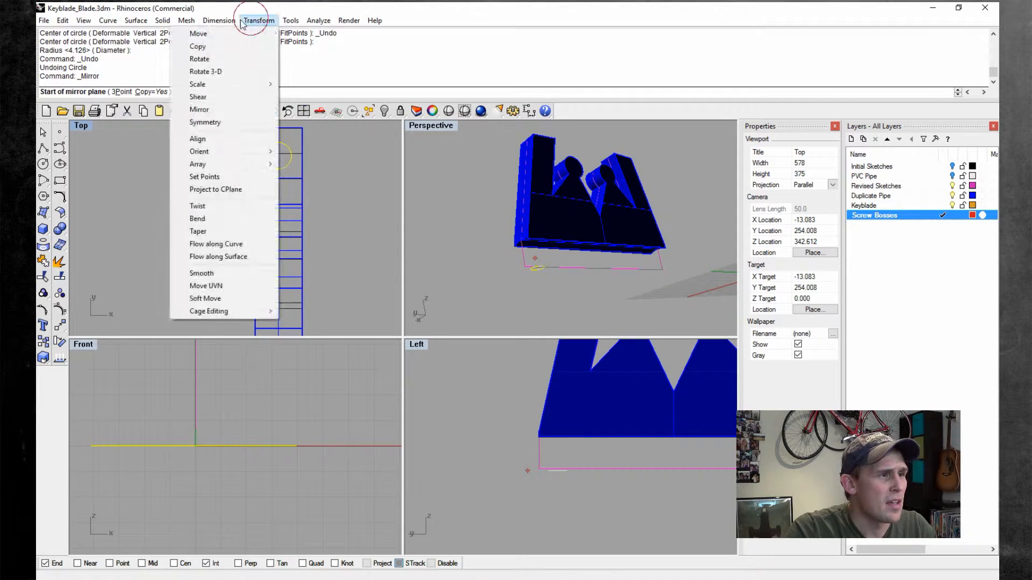
pyautogui.click(217, 46)
pyautogui.click(326, 157)
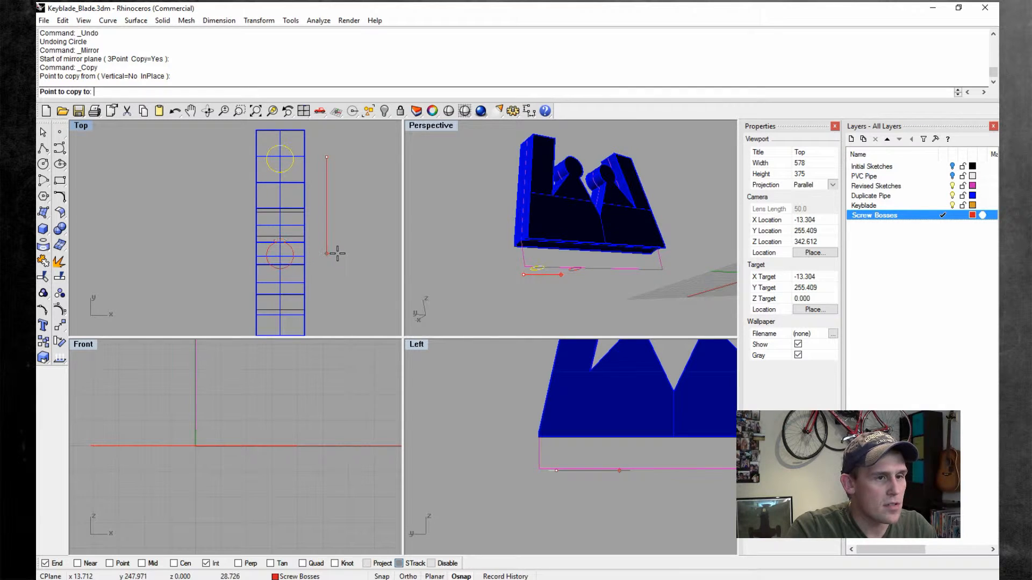
pyautogui.scroll(-5, 339, 247)
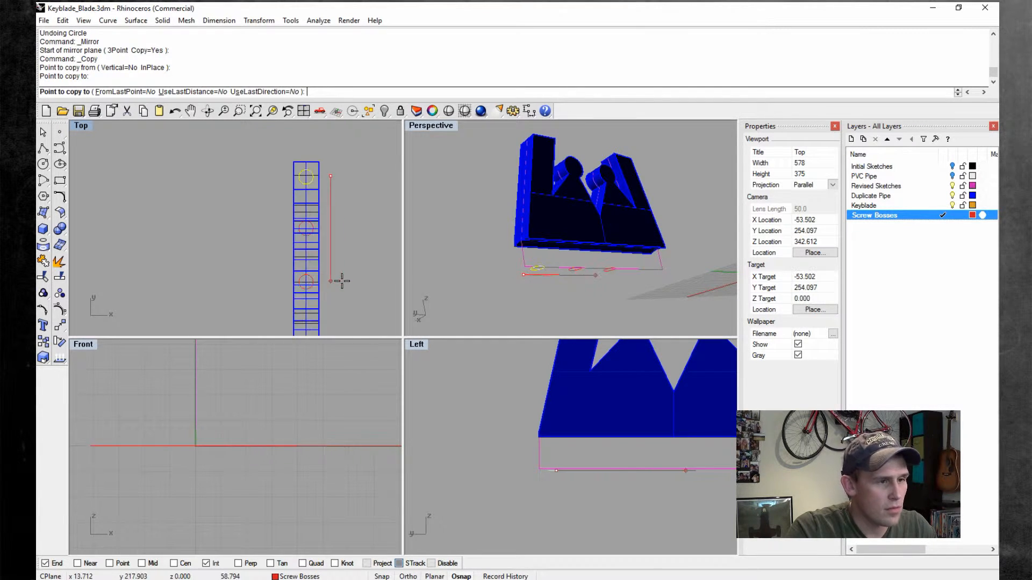
pyautogui.scroll(6, 336, 262)
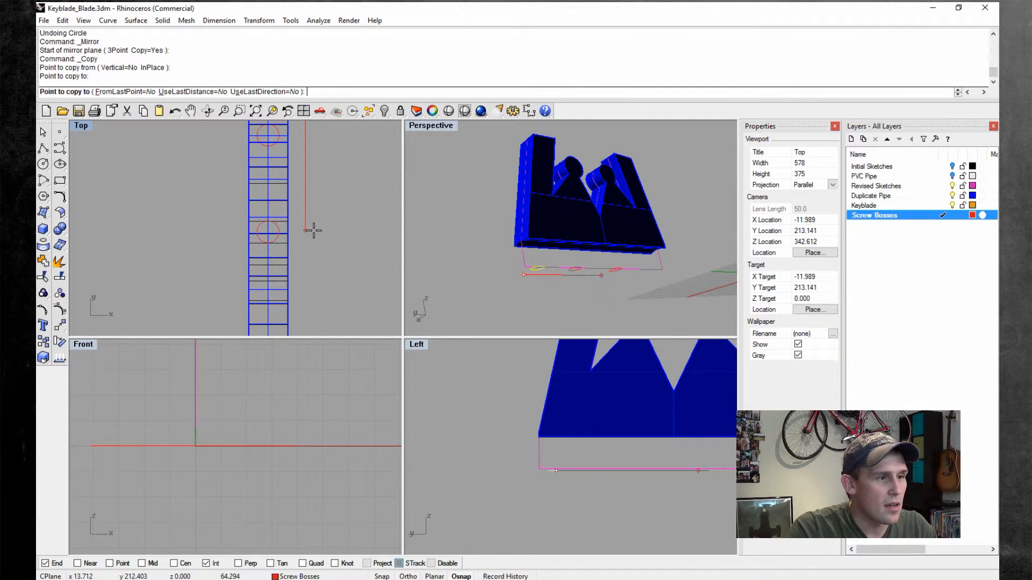
pyautogui.scroll(-9, 325, 250)
pyautogui.scroll(7, 325, 254)
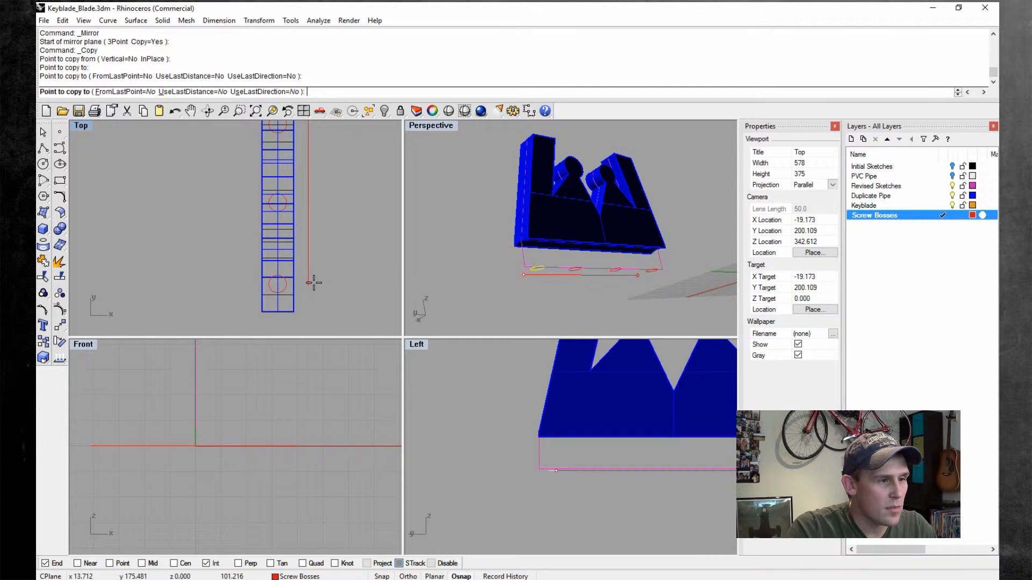
pyautogui.click(314, 283)
pyautogui.press('Escape')
pyautogui.scroll(-2, 362, 205)
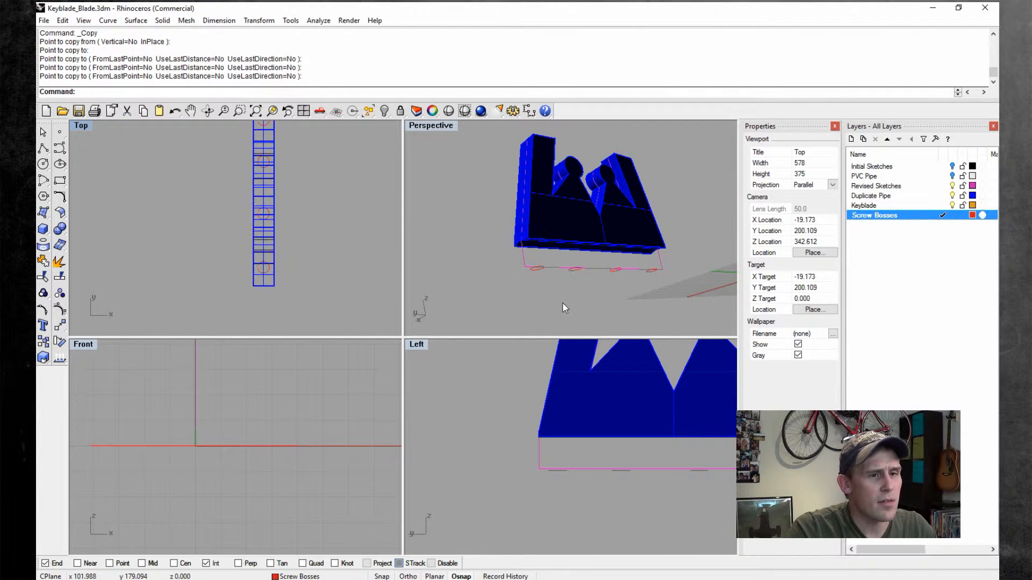
# - Show the PVC Pipe layer and move all four circles straight down below the pipe, to about Z -22.3
pyautogui.click(538, 271)
pyautogui.keyDown('shift'); pyautogui.click(575, 270); pyautogui.keyUp('shift')
pyautogui.keyDown('shift'); pyautogui.click(614, 271); pyautogui.keyUp('shift')
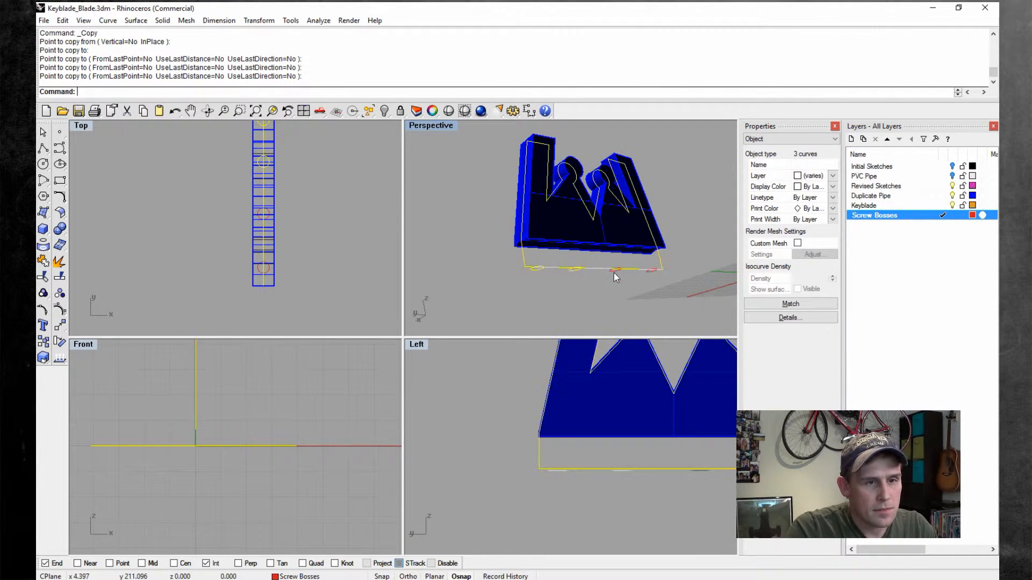
pyautogui.click(620, 293)
pyautogui.click(537, 271)
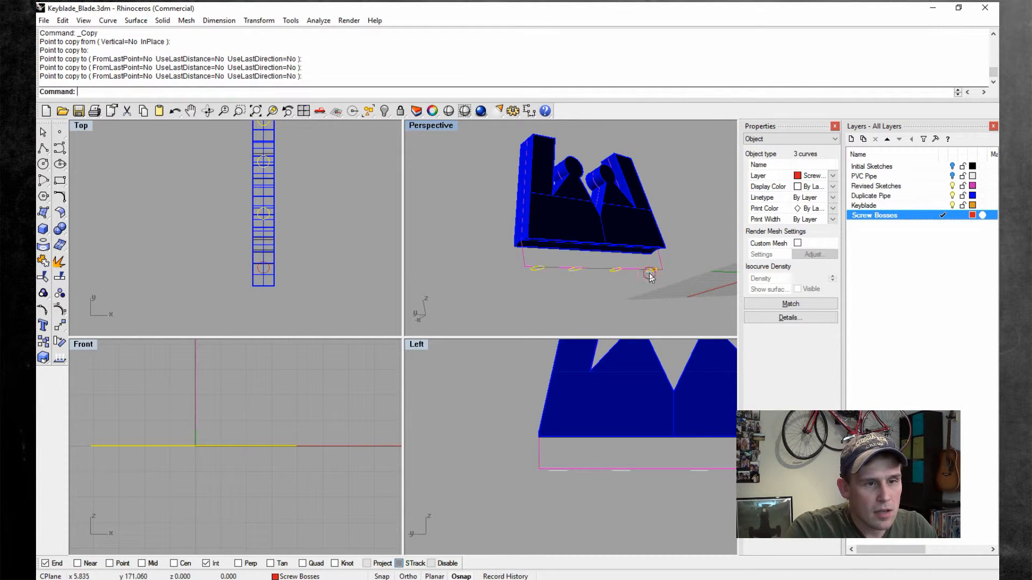
pyautogui.scroll(-1, 559, 382)
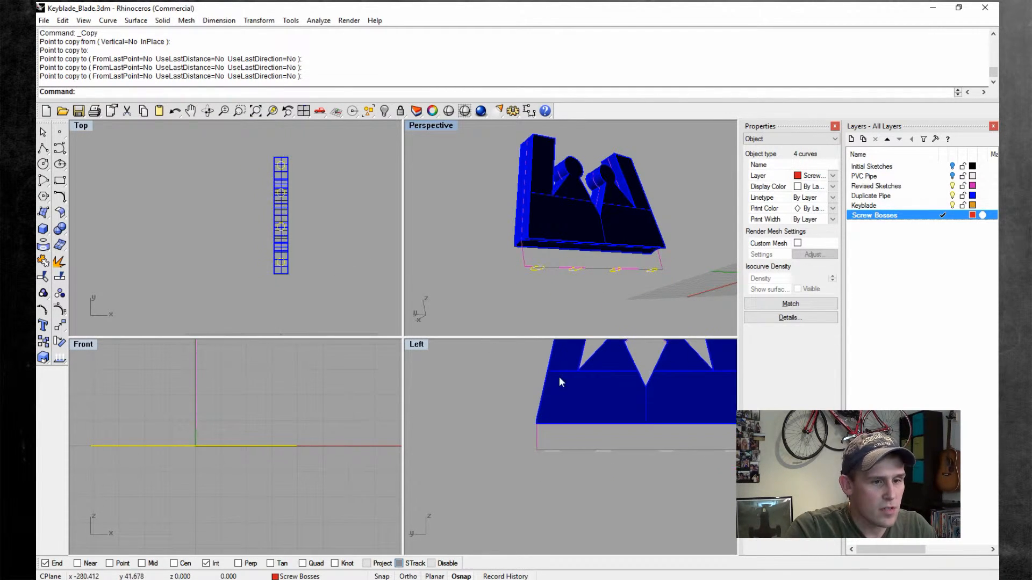
pyautogui.click(952, 177)
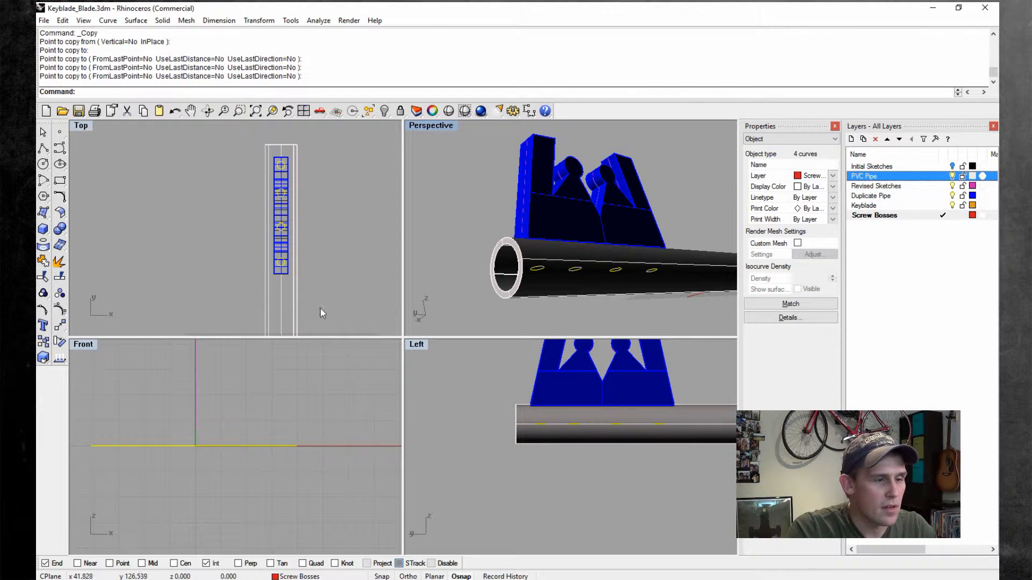
pyautogui.scroll(5, 238, 396)
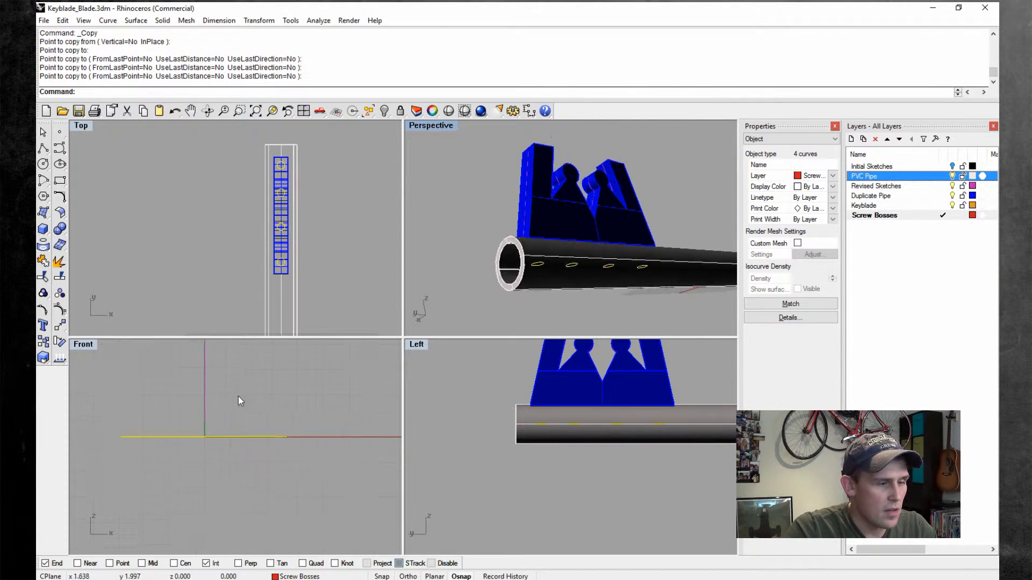
pyautogui.moveTo(250, 417); pyautogui.dragTo(282, 490)
# - Extrude the four circles upward about 44 as capped solids with BothSides=No, passing through the pipe into the blade's base
pyautogui.click(162, 21)
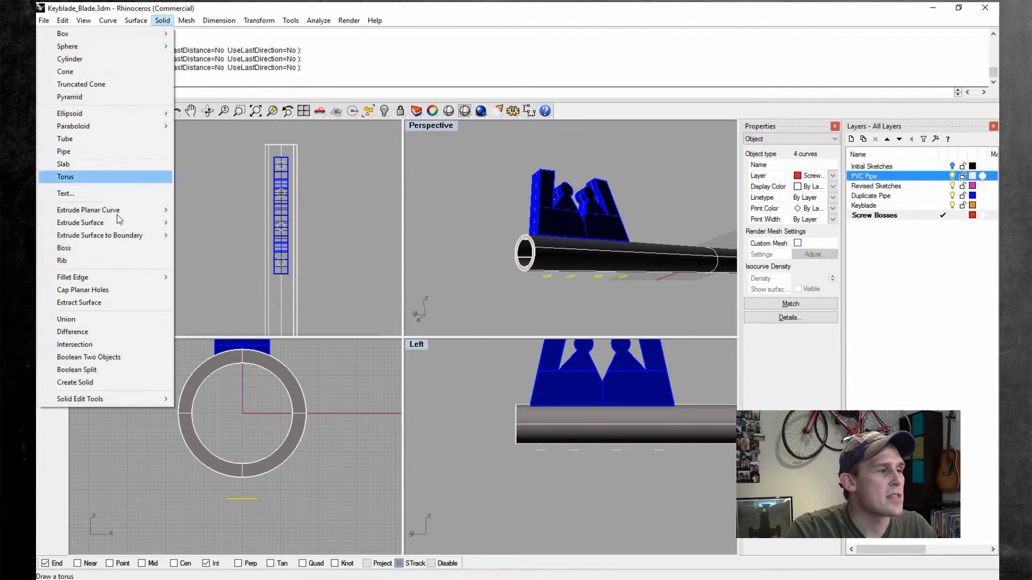
pyautogui.moveTo(113, 210)
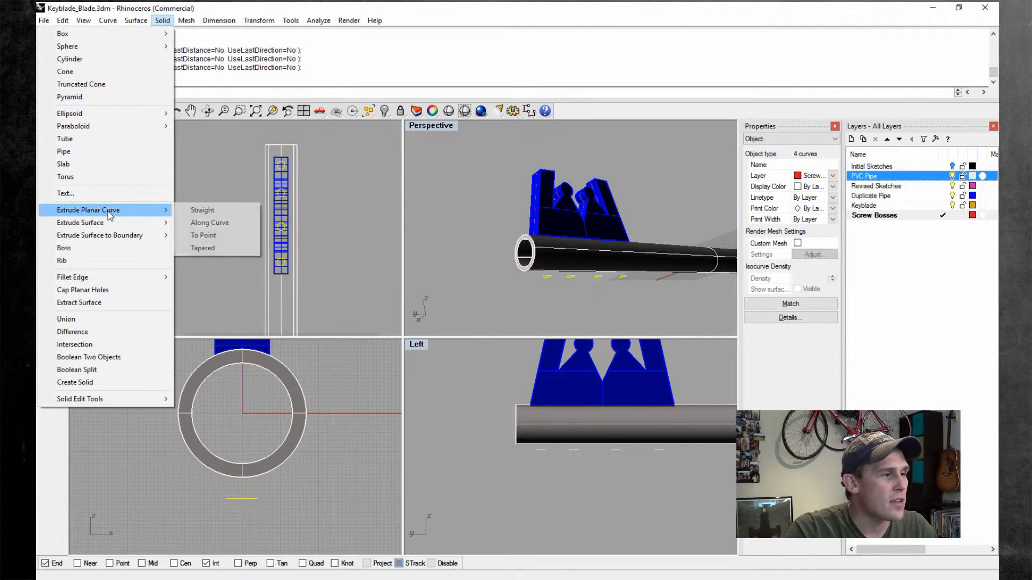
pyautogui.click(206, 213)
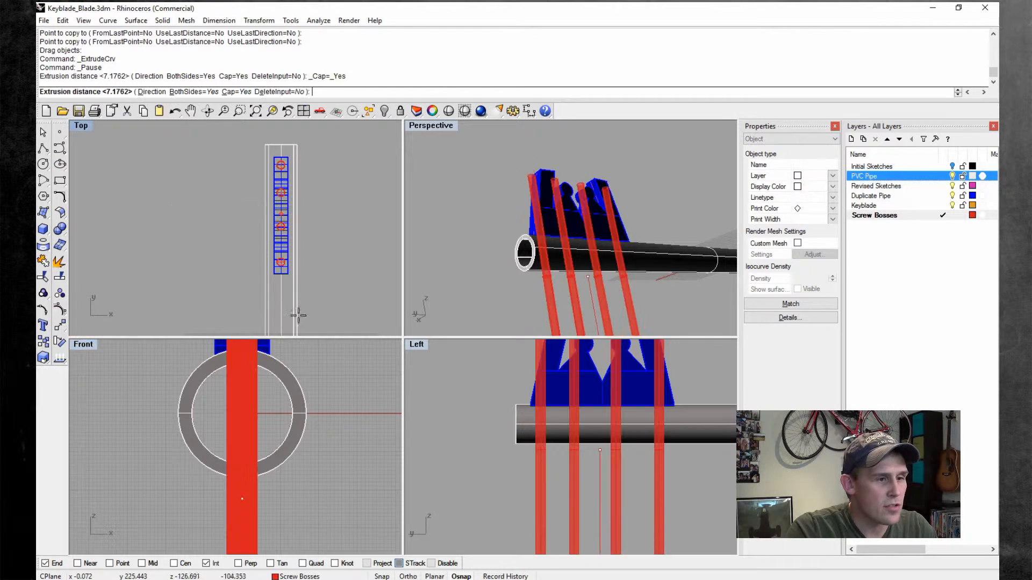
pyautogui.click(199, 93)
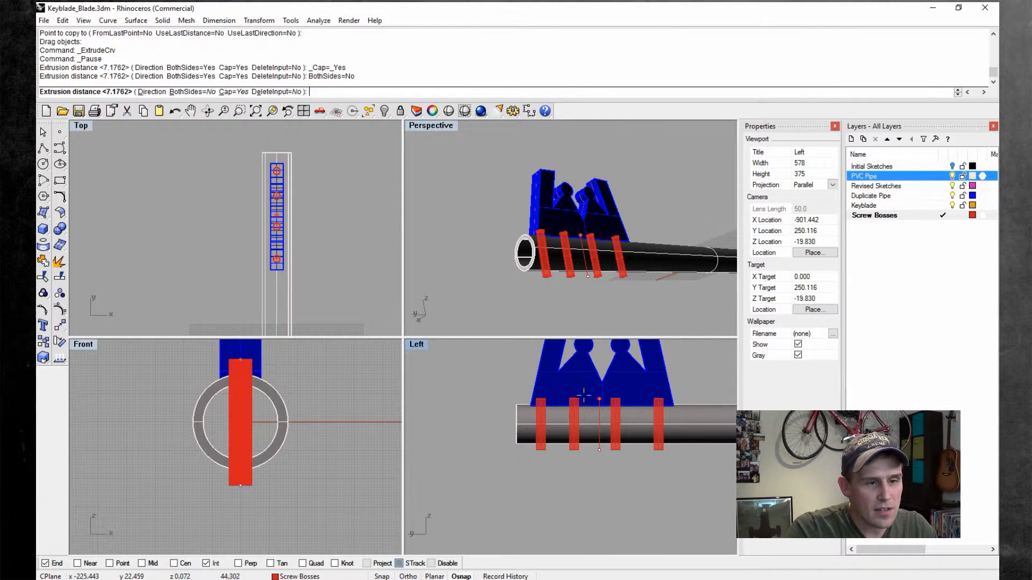
pyautogui.click(569, 500)
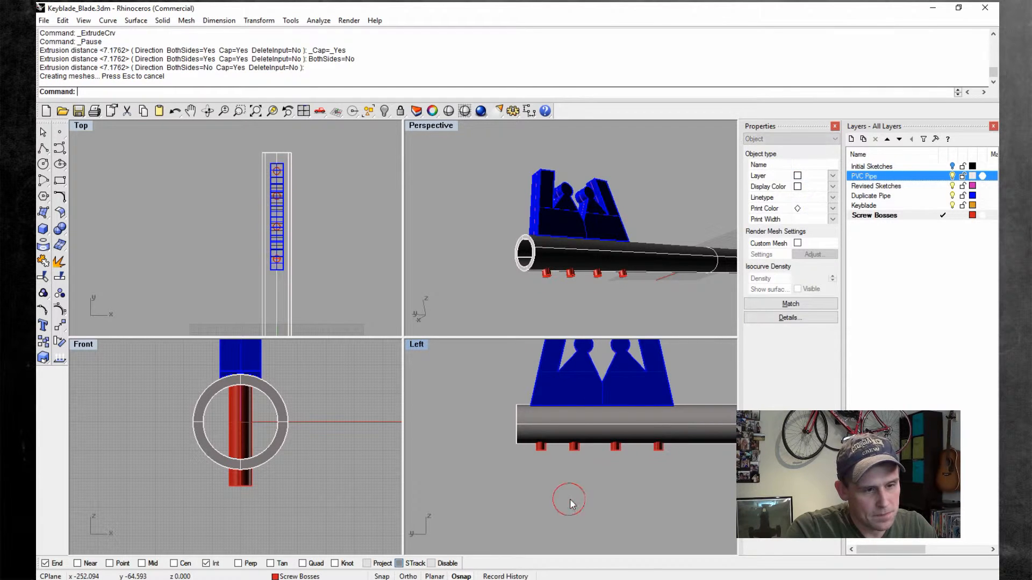
# - Hide the PVC Pipe and Duplicate Pipe layers so the screw boss cylinders and their circles stand clear
pyautogui.click(717, 181)
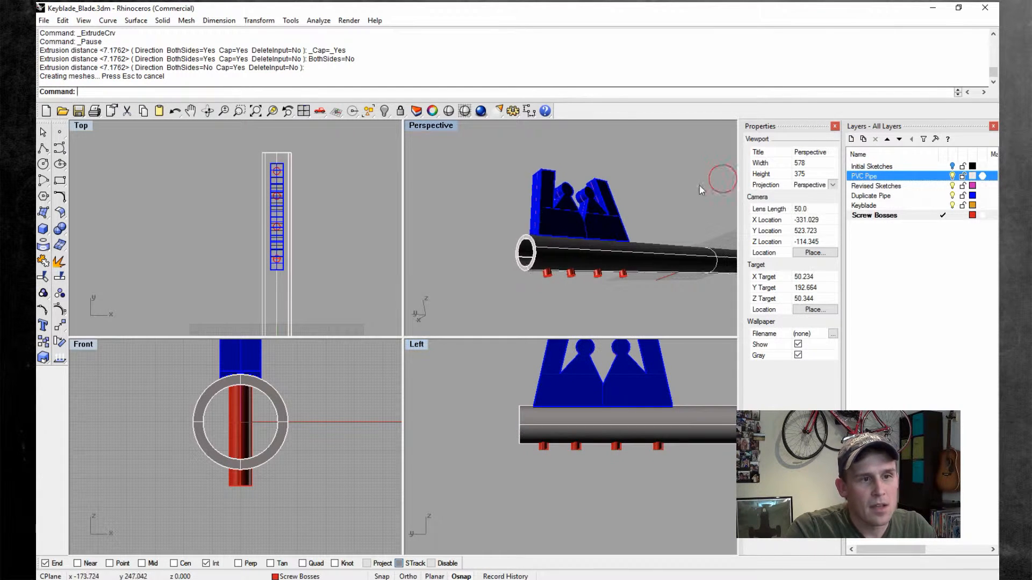
pyautogui.click(952, 176)
pyautogui.moveTo(693, 265); pyautogui.dragTo(607, 232, button='right')
pyautogui.scroll(3, 537, 230)
pyautogui.keyDown('shift'); pyautogui.moveTo(540, 235); pyautogui.dragTo(322, 210, button='right'); pyautogui.keyUp('shift')
pyautogui.scroll(2, 300, 162)
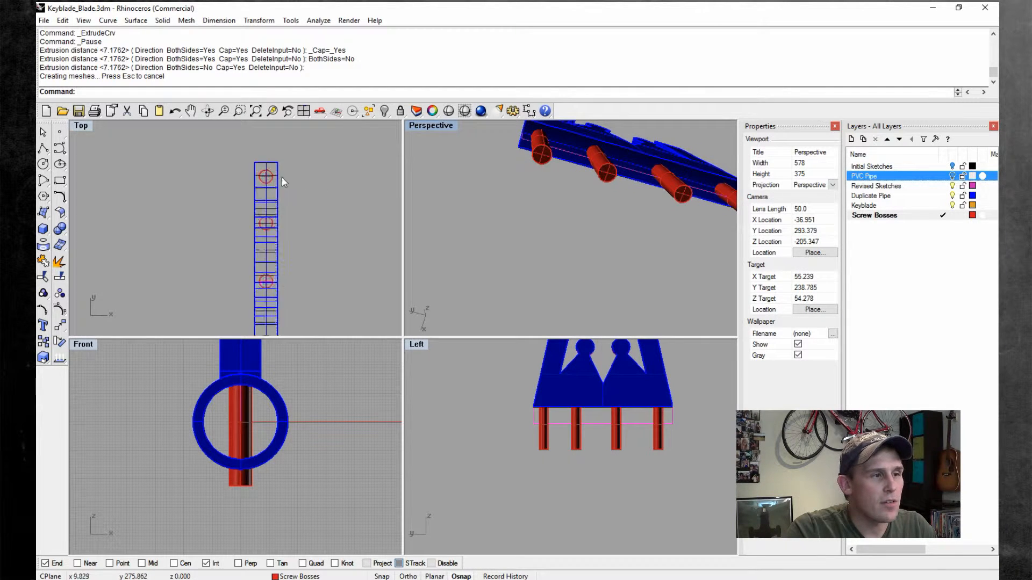
pyautogui.scroll(1, 282, 177)
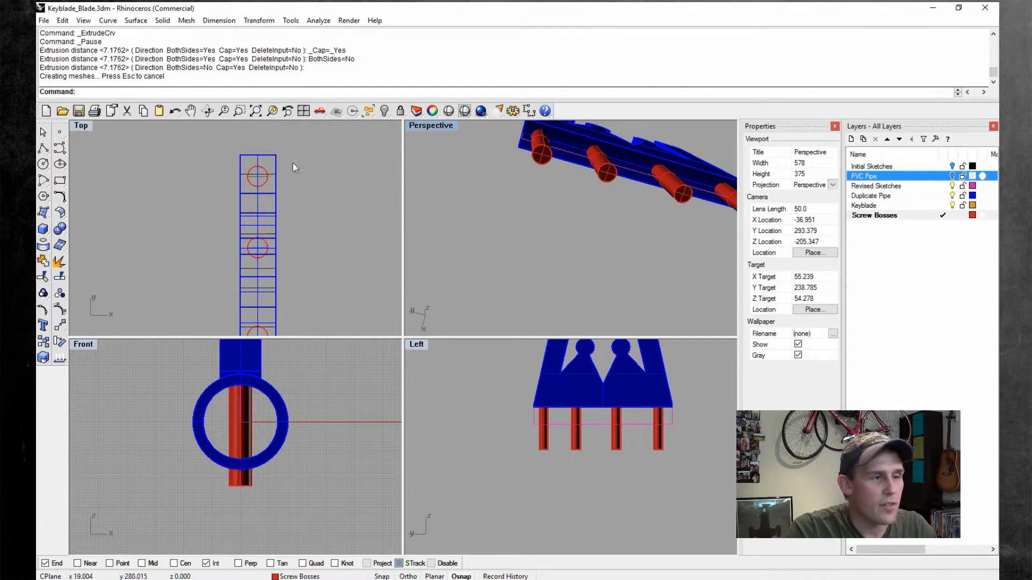
pyautogui.click(952, 196)
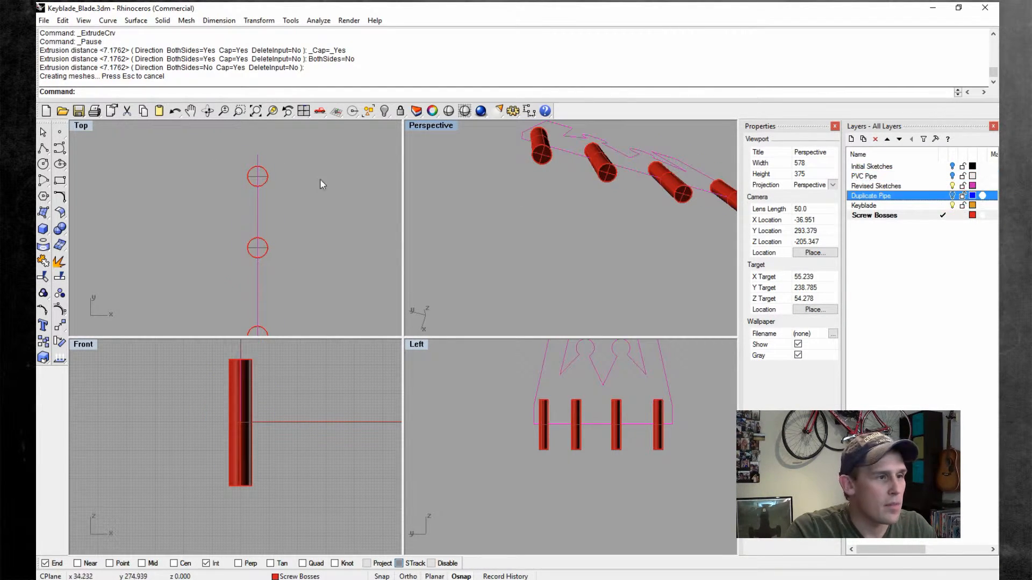
# - Offset the uppermost boss circle inward by a distance of 2 in the Top view
pyautogui.scroll(2, 234, 158)
pyautogui.click(232, 162)
pyautogui.press('Escape')
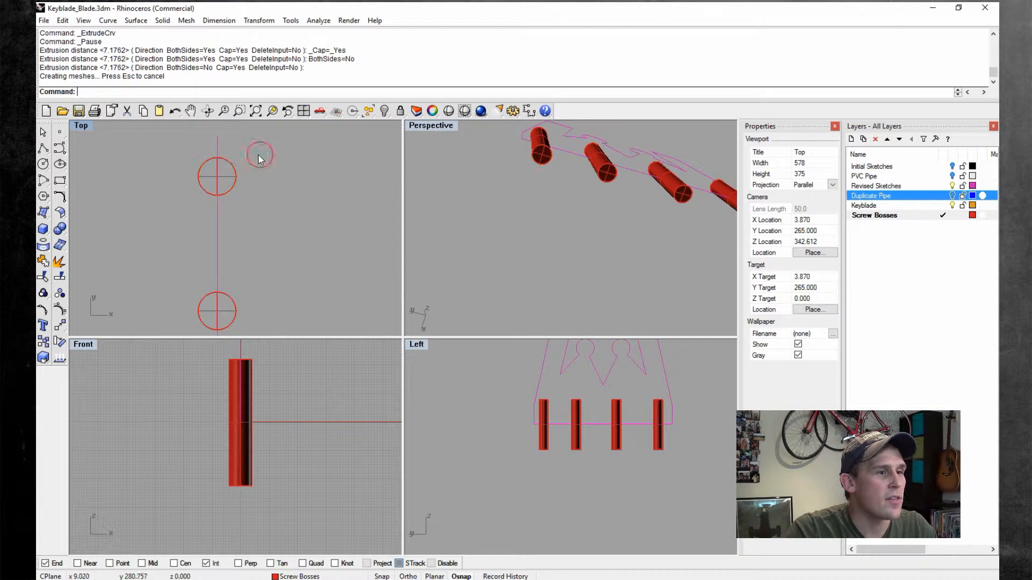
pyautogui.click(108, 21)
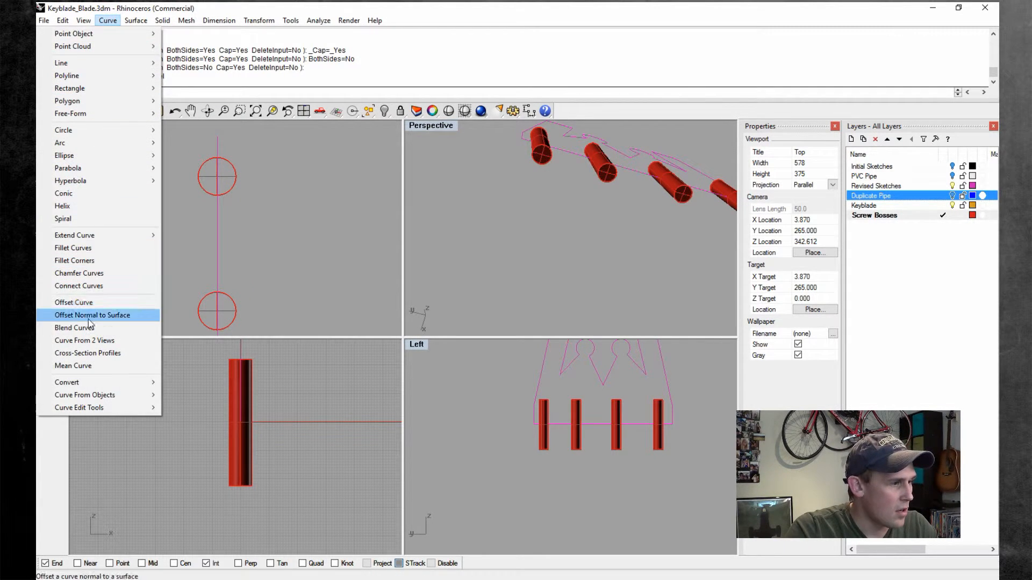
pyautogui.click(75, 302)
pyautogui.scroll(4, 195, 160)
pyautogui.click(220, 173)
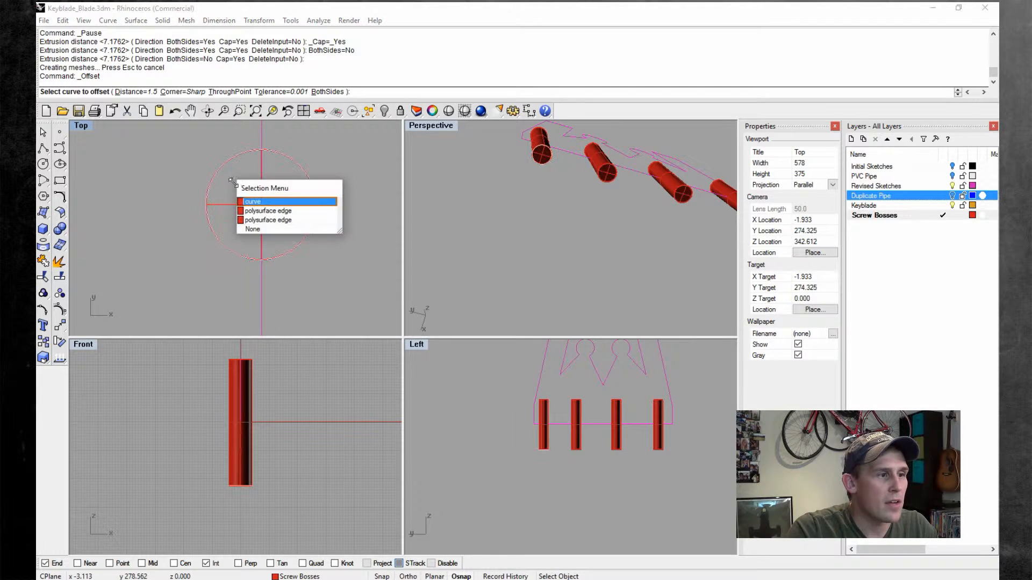
pyautogui.click(250, 196)
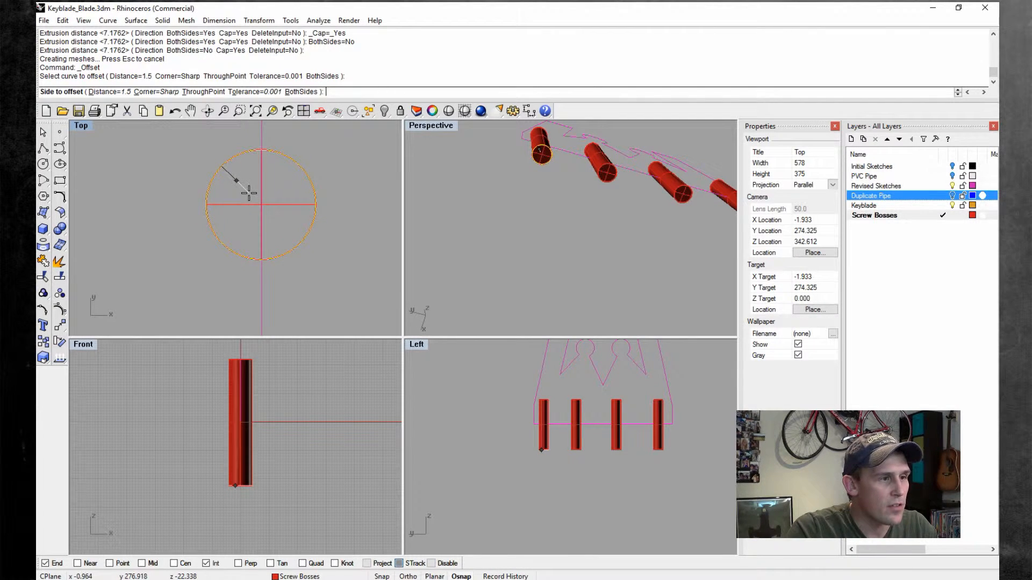
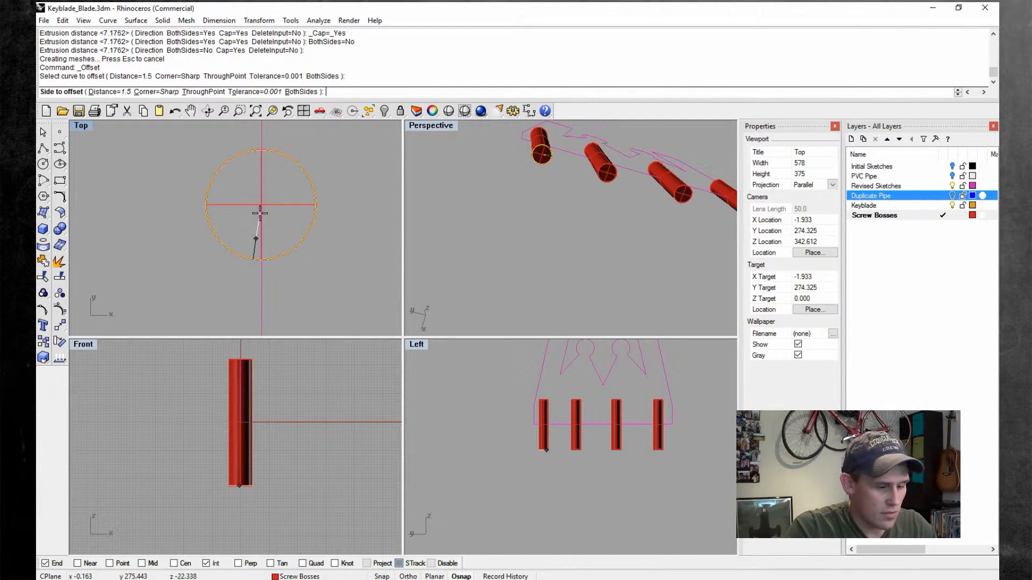
pyautogui.write('2')
pyautogui.press('Return')
pyautogui.click(223, 196)
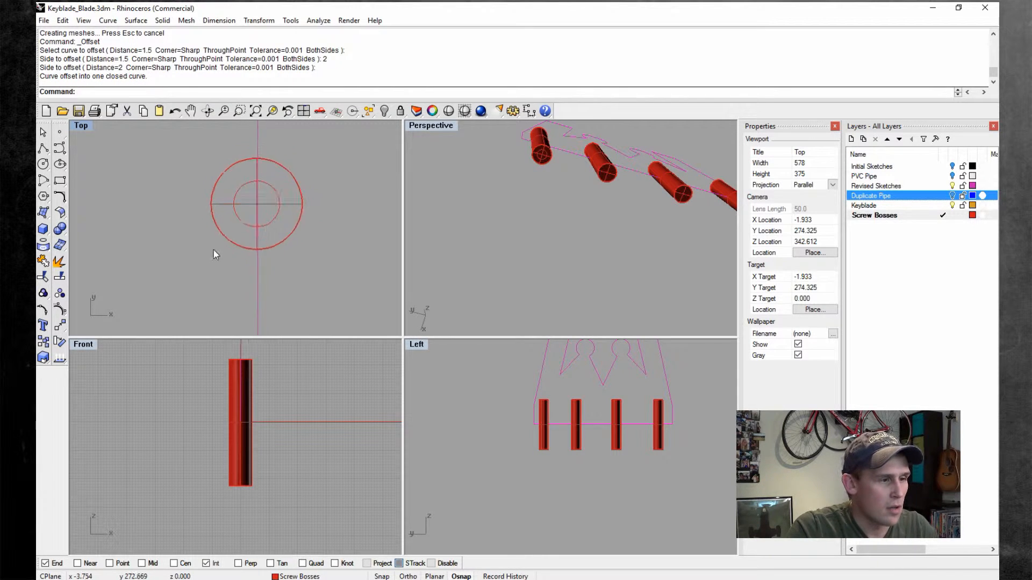
# - Offset the second boss circle from the top inward by a distance of 2 in the Top view
pyautogui.scroll(-4, 221, 249)
pyautogui.moveTo(244, 326); pyautogui.dragTo(257, 256, button='right')
pyautogui.click(233, 265)
pyautogui.click(261, 294)
pyautogui.rightClick(253, 285)
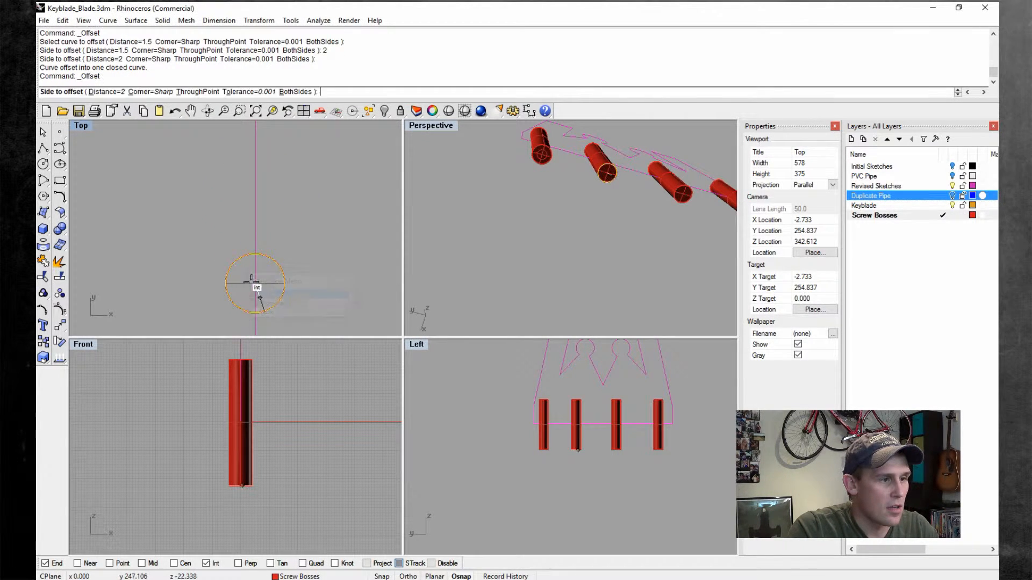
pyautogui.click(251, 282)
# - Offset the third boss circle from the top inward by a distance of 2 in the Top view
pyautogui.scroll(-1, 250, 279)
pyautogui.moveTo(251, 317); pyautogui.dragTo(259, 247, button='right')
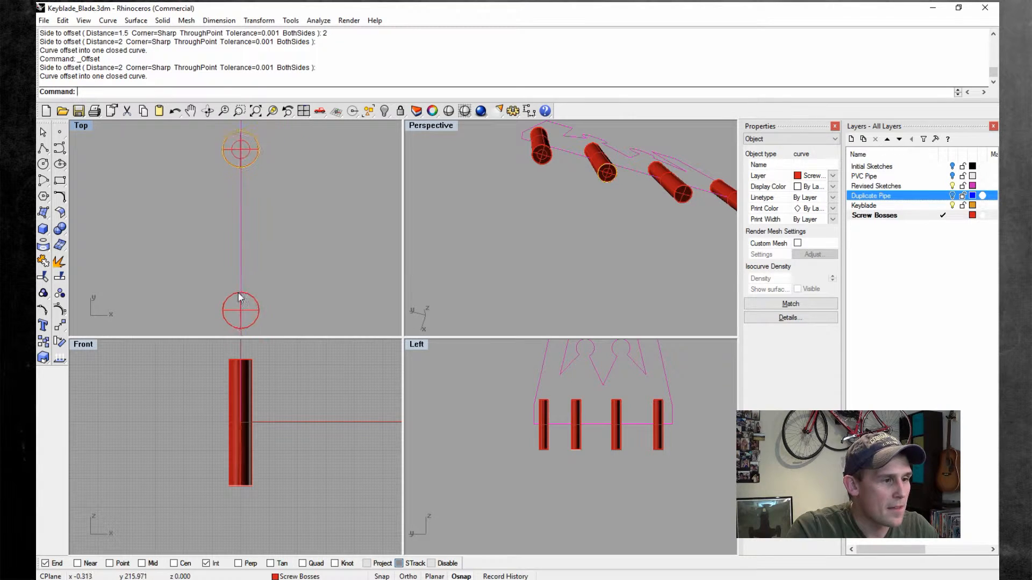
pyautogui.click(238, 293)
pyautogui.click(271, 323)
pyautogui.rightClick(251, 314)
pyautogui.click(242, 310)
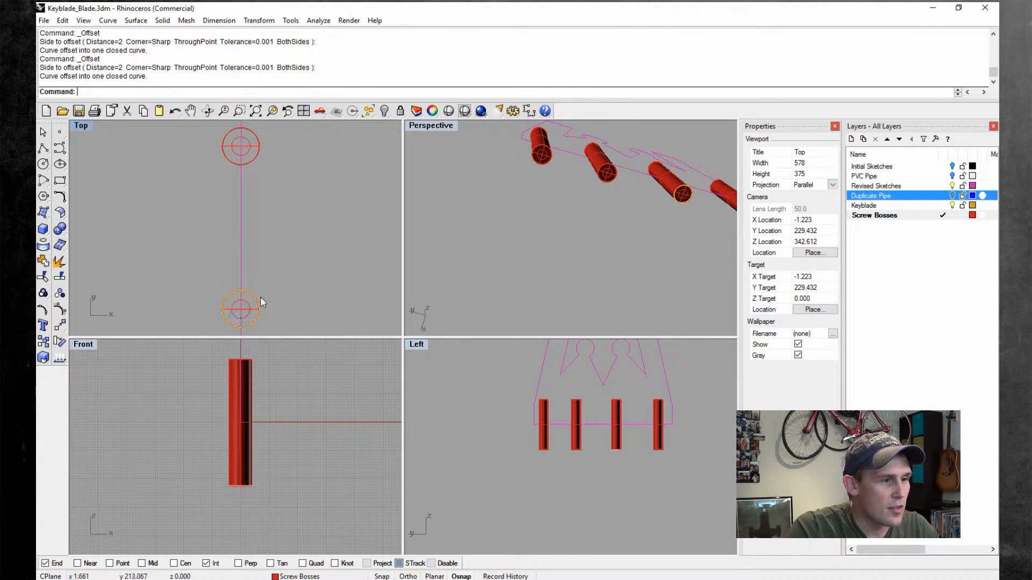
# - Offset the lowest boss circle inward by a distance of 2 in the Top view
pyautogui.moveTo(260, 297); pyautogui.dragTo(266, 188, button='right')
pyautogui.scroll(1, 261, 296)
pyautogui.click(247, 276)
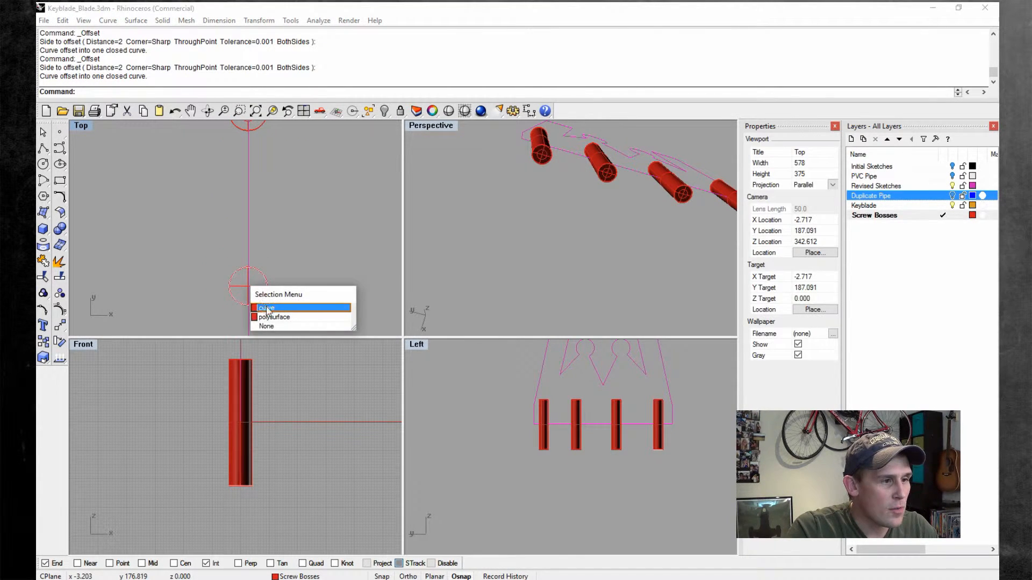
pyautogui.click(280, 307)
pyautogui.rightClick(247, 275)
pyautogui.click(253, 288)
# - Select the four inner offset circles and move them straight down, a short distance below the boss cylinders' lower ends
pyautogui.scroll(-5, 307, 260)
pyautogui.click(307, 260)
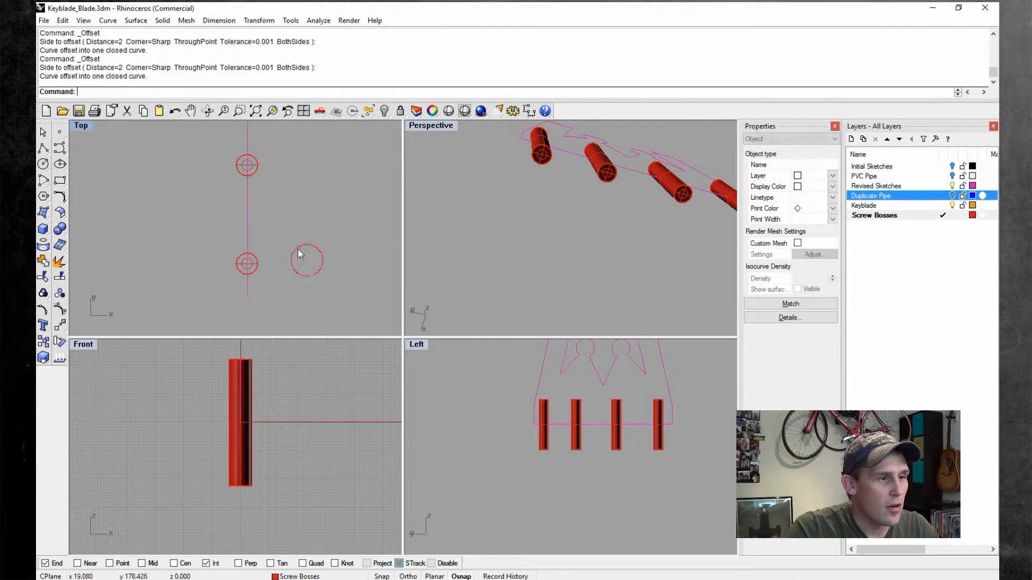
pyautogui.moveTo(302, 257); pyautogui.dragTo(312, 276, button='right')
pyautogui.click(262, 281)
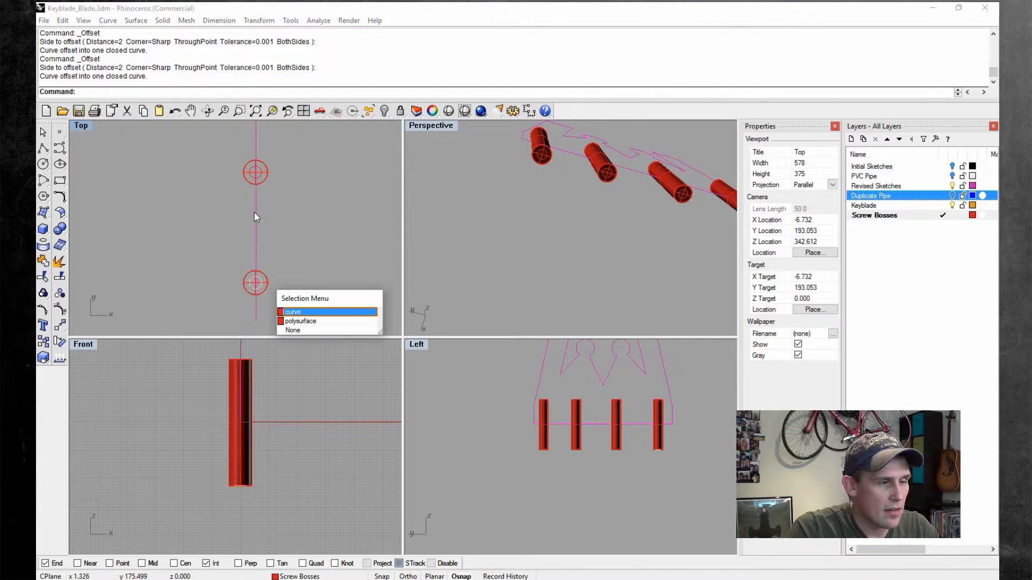
pyautogui.click(295, 313)
pyautogui.click(264, 175)
pyautogui.click(296, 181)
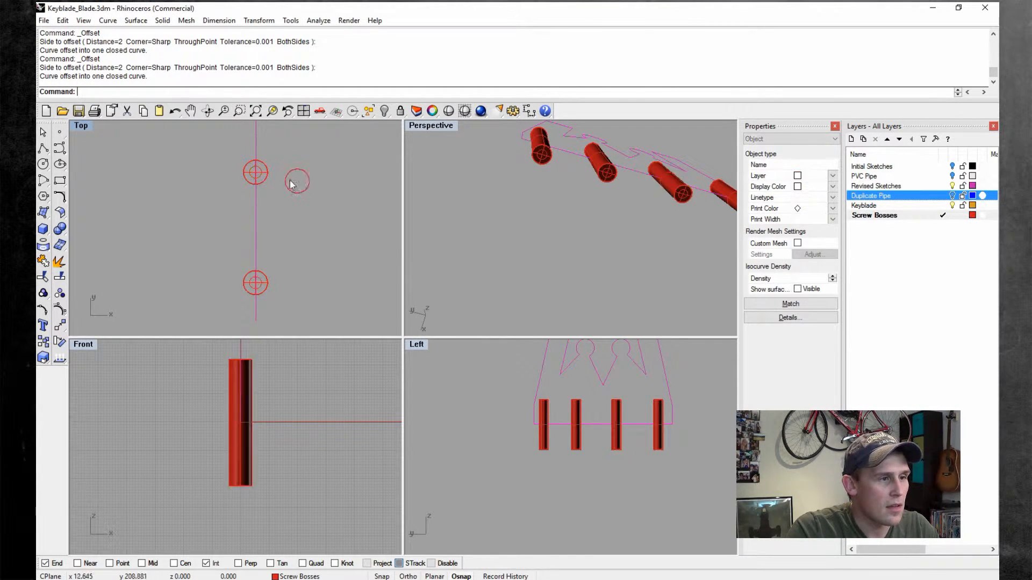
pyautogui.click(267, 177)
pyautogui.click(301, 199)
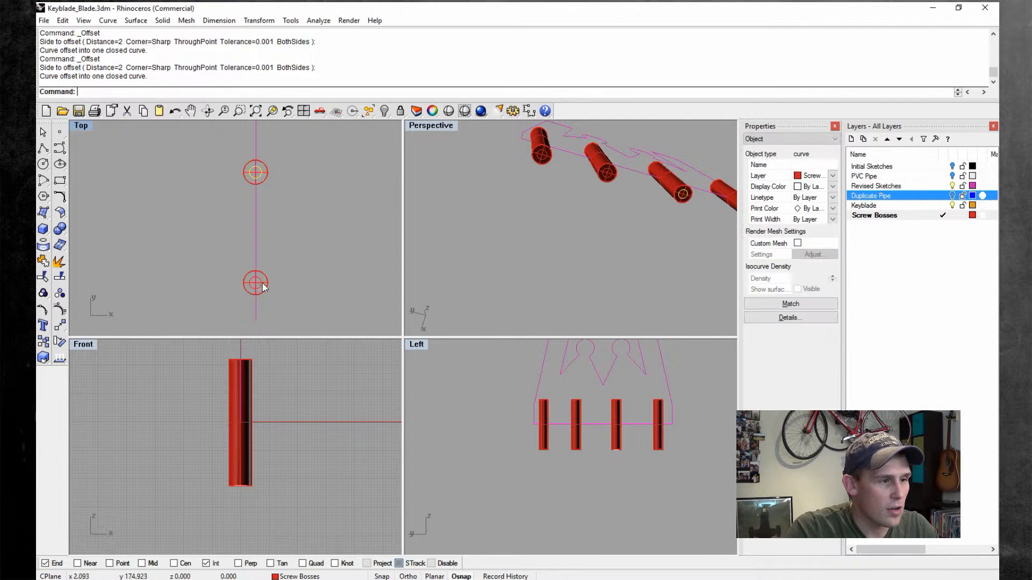
pyautogui.moveTo(280, 214); pyautogui.dragTo(304, 286, button='right')
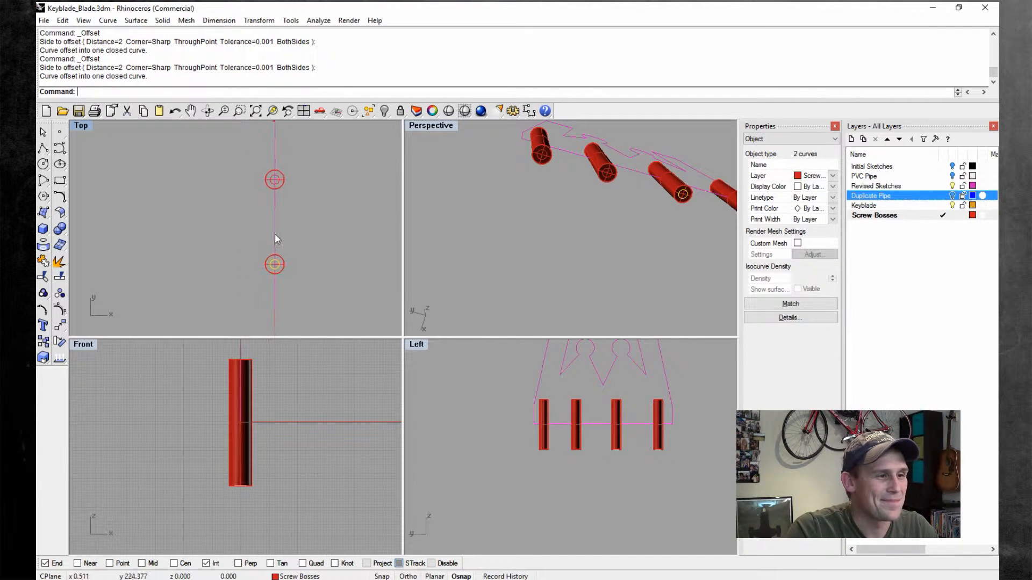
pyautogui.keyDown('shift'); pyautogui.click(280, 179); pyautogui.keyUp('shift')
pyautogui.moveTo(280, 178); pyautogui.dragTo(298, 182, button='right')
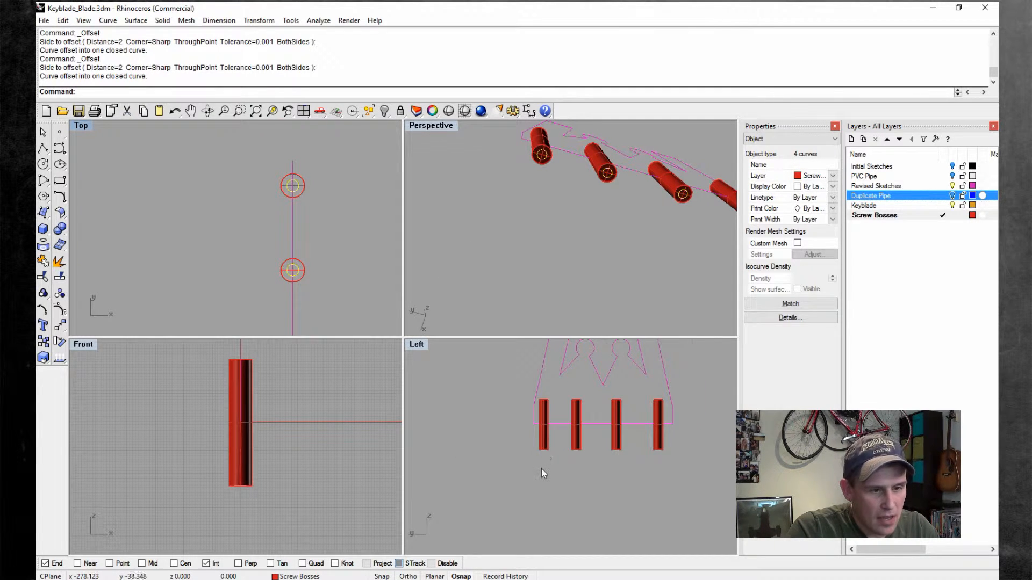
pyautogui.scroll(6, 541, 466)
pyautogui.moveTo(544, 436); pyautogui.dragTo(543, 453)
pyautogui.scroll(-2, 538, 473)
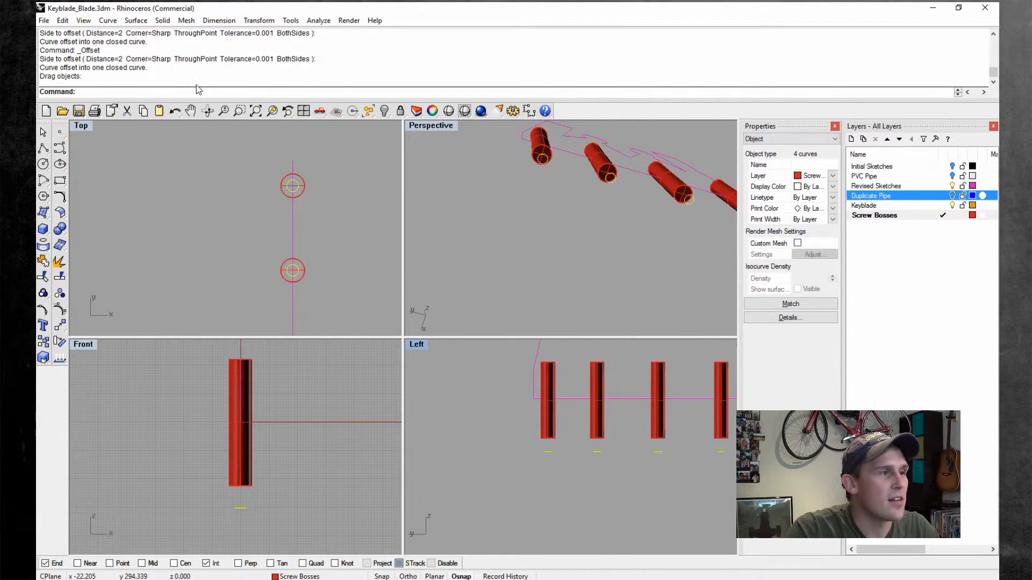
# - Make Keyblade the current layer and extrude the four inner circles upward about 41 as capped solids, ending inside the boss cylinders
pyautogui.click(943, 206)
pyautogui.scroll(-1, 583, 462)
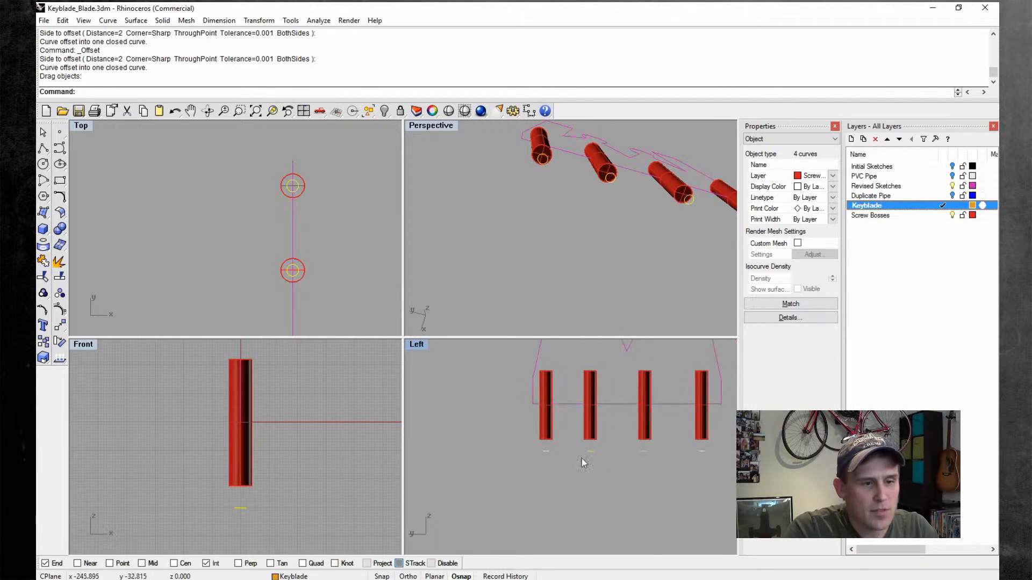
pyautogui.click(162, 20)
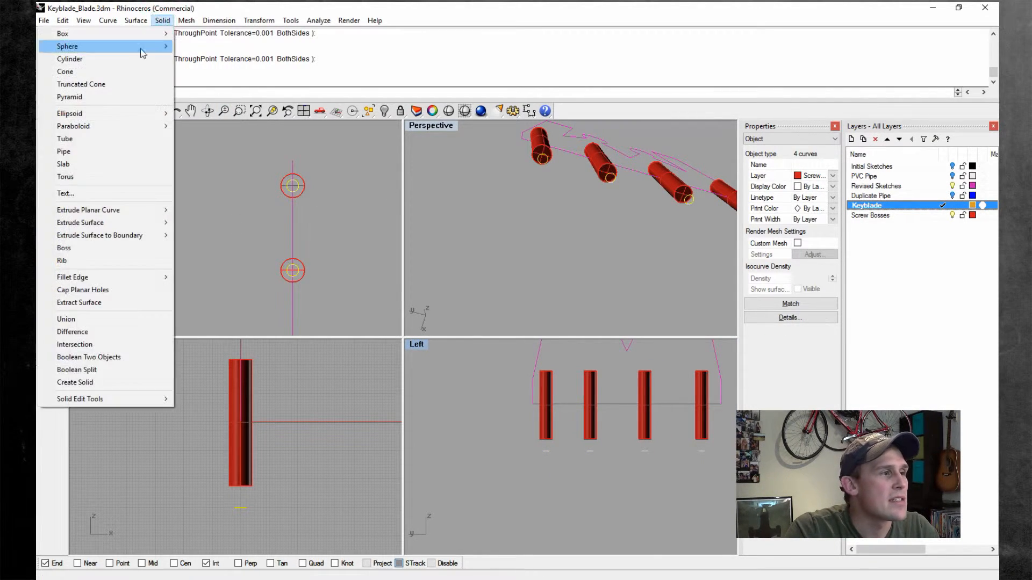
pyautogui.moveTo(123, 213)
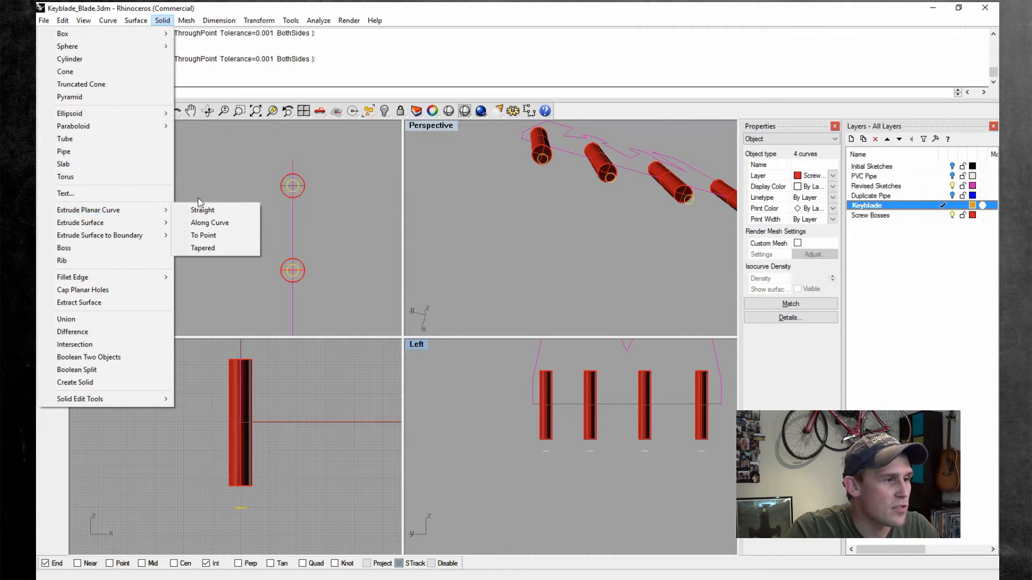
pyautogui.click(203, 210)
pyautogui.scroll(3, 522, 426)
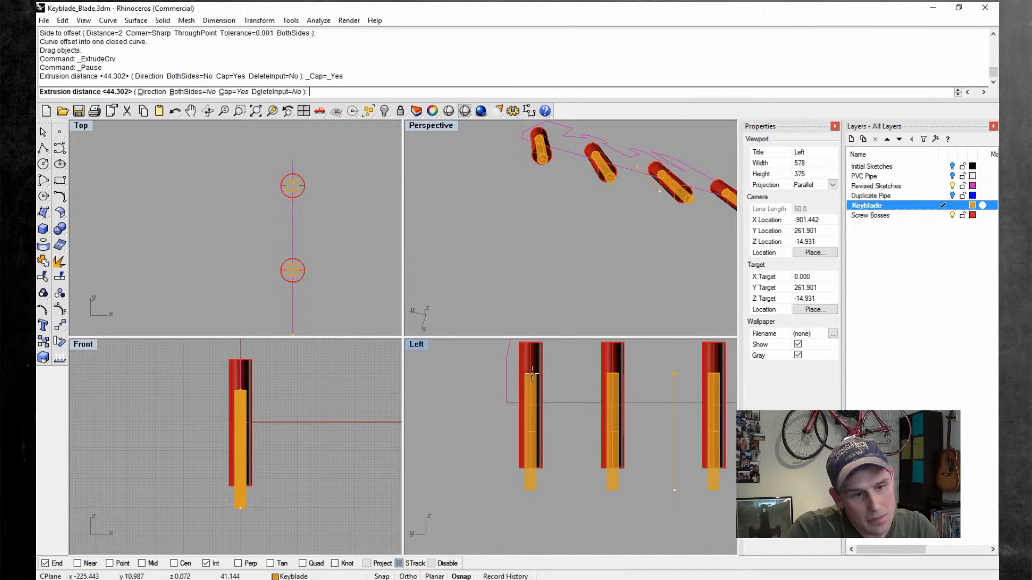
pyautogui.press('Return')
pyautogui.scroll(-3, 541, 385)
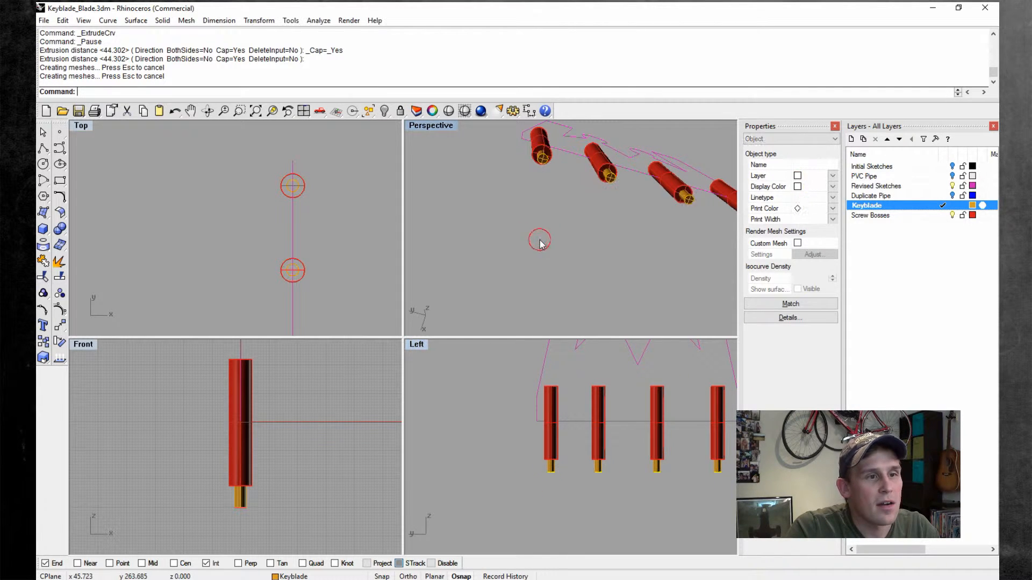
# - Try to hollow the first screw boss with BooleanDifference, picking the boss and its inner cylinder together as the first set
pyautogui.moveTo(539, 240); pyautogui.dragTo(580, 200, button='right')
pyautogui.scroll(-3, 534, 209)
pyautogui.scroll(4, 589, 240)
pyautogui.scroll(6, 552, 263)
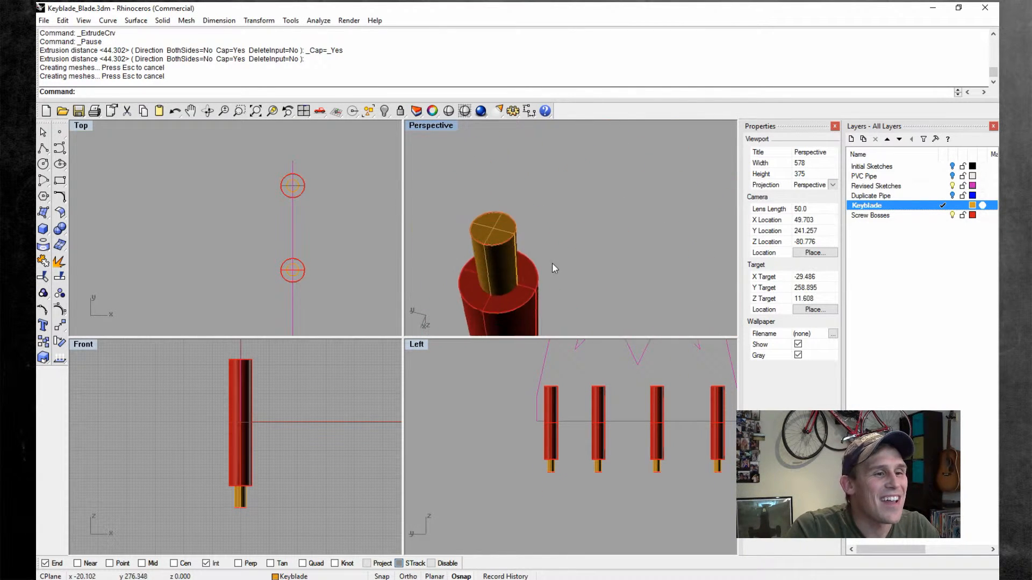
pyautogui.scroll(-2, 553, 263)
pyautogui.moveTo(553, 263); pyautogui.dragTo(540, 245, button='right')
pyautogui.click(162, 21)
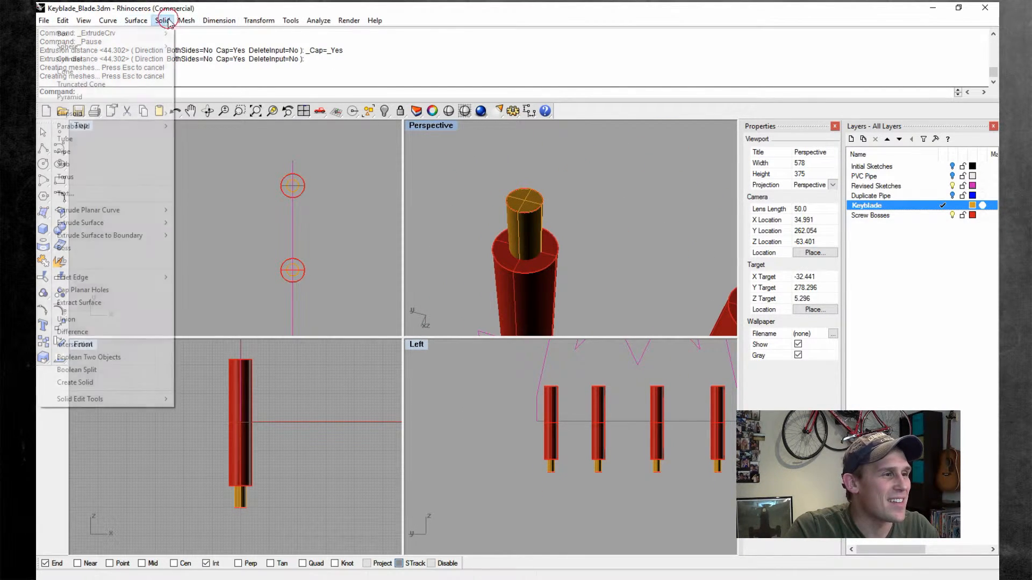
pyautogui.click(115, 332)
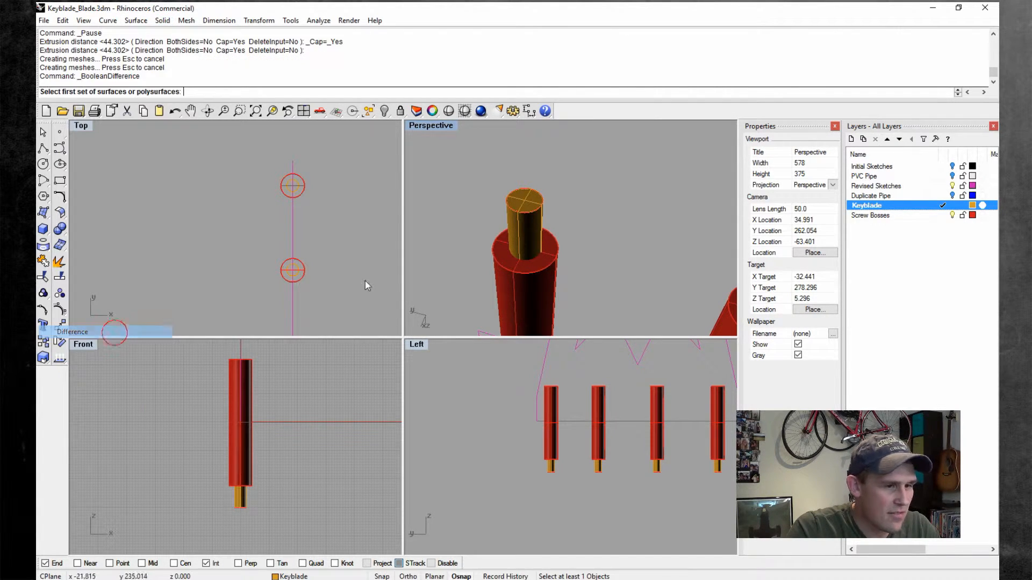
pyautogui.click(526, 286)
pyautogui.click(525, 218)
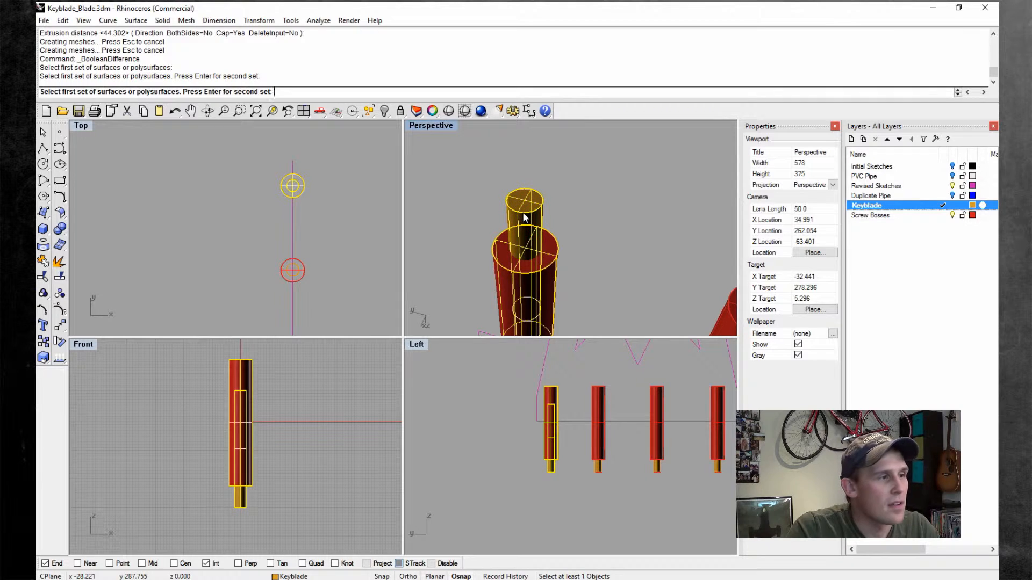
pyautogui.press('Return')
pyautogui.press('Return')
pyautogui.press('Return')
pyautogui.click(520, 293)
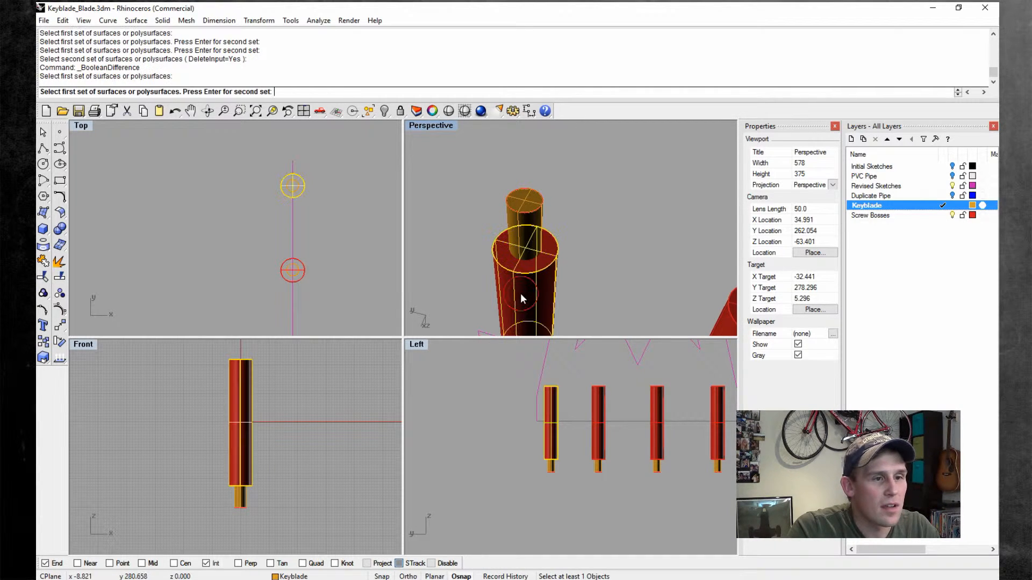
pyautogui.click(533, 221)
pyautogui.press('Return')
pyautogui.press('Return')
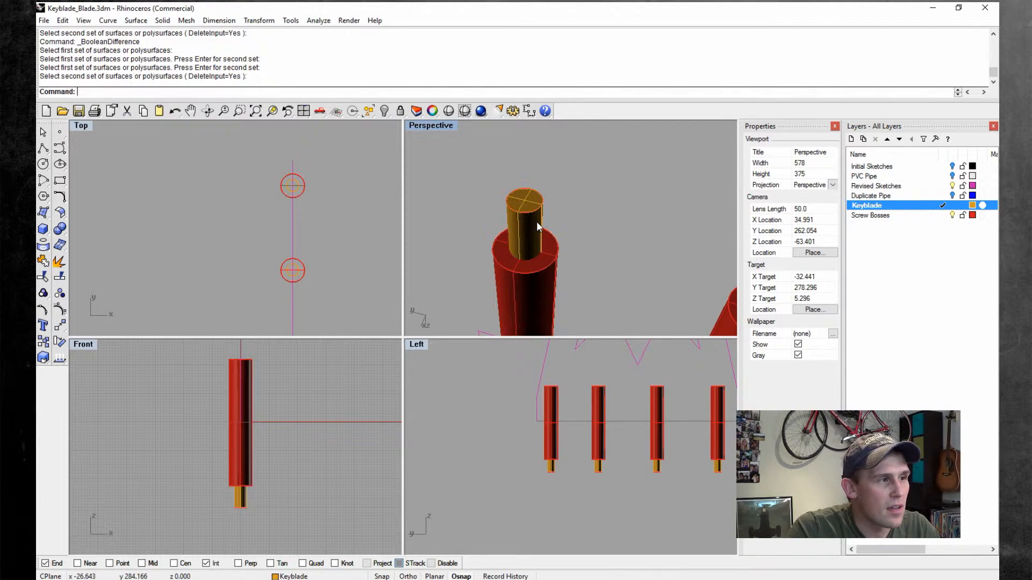
# - Subtract the inner cylinder from the first screw boss with BooleanDifference, using the boss as first set and the cylinder as second
pyautogui.press('Return')
pyautogui.click(550, 296)
pyautogui.press('Return')
pyautogui.click(535, 221)
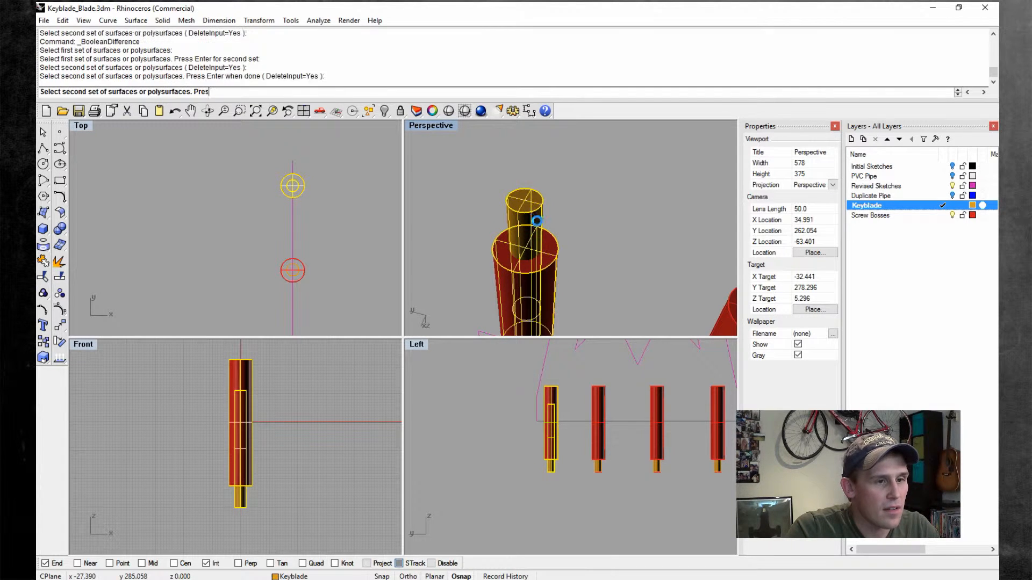
pyautogui.press('Return')
pyautogui.moveTo(557, 290); pyautogui.dragTo(624, 221, button='right')
pyautogui.scroll(-4, 551, 271)
pyautogui.press('Return')
pyautogui.click(618, 206)
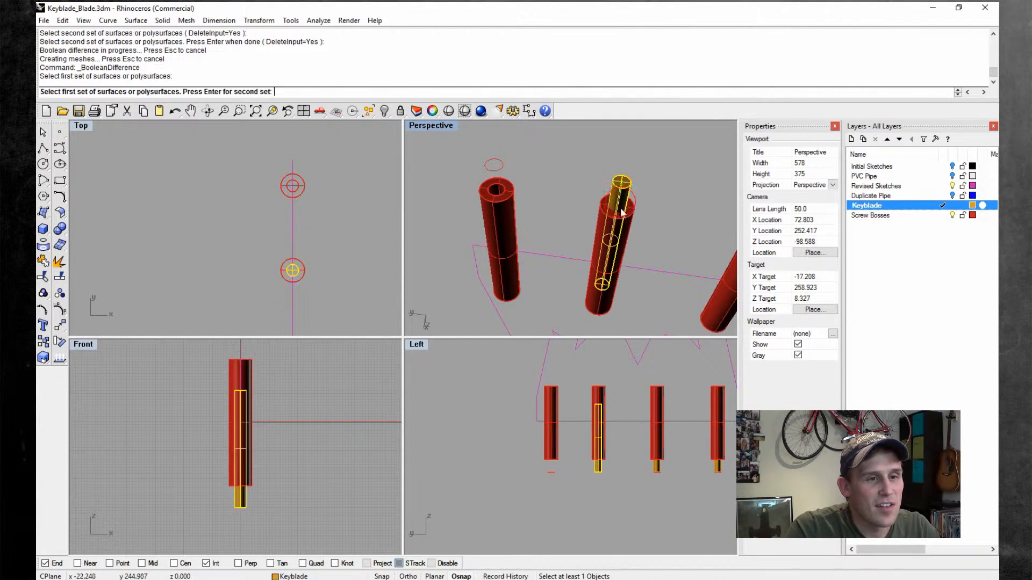
pyautogui.click(621, 231)
pyautogui.press('Return')
pyautogui.press('Escape')
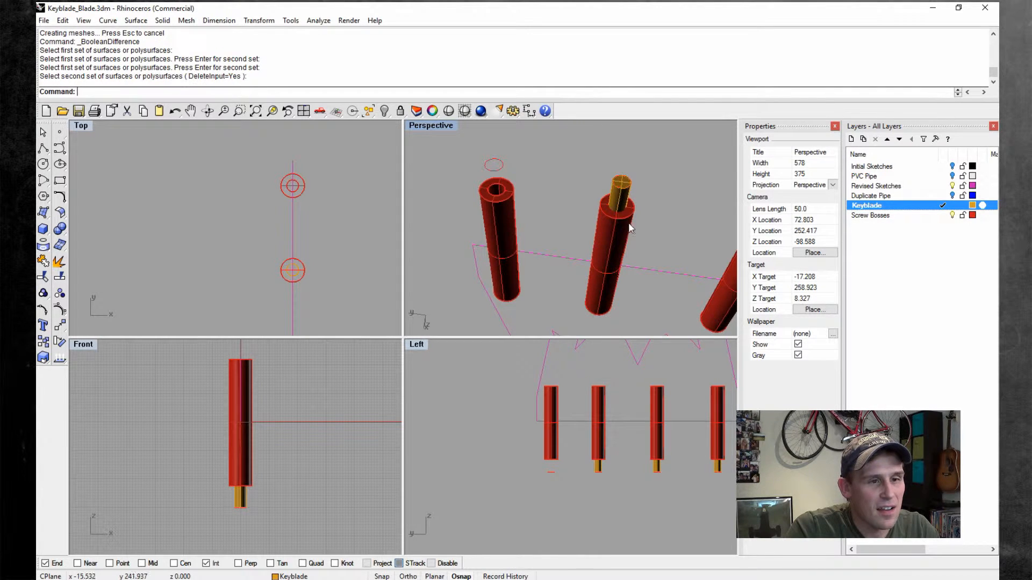
# - Subtract the inner cylinder from the second screw boss with BooleanDifference to hollow it
pyautogui.press('Return')
pyautogui.click(627, 227)
pyautogui.press('Return')
pyautogui.click(628, 195)
pyautogui.press('Return')
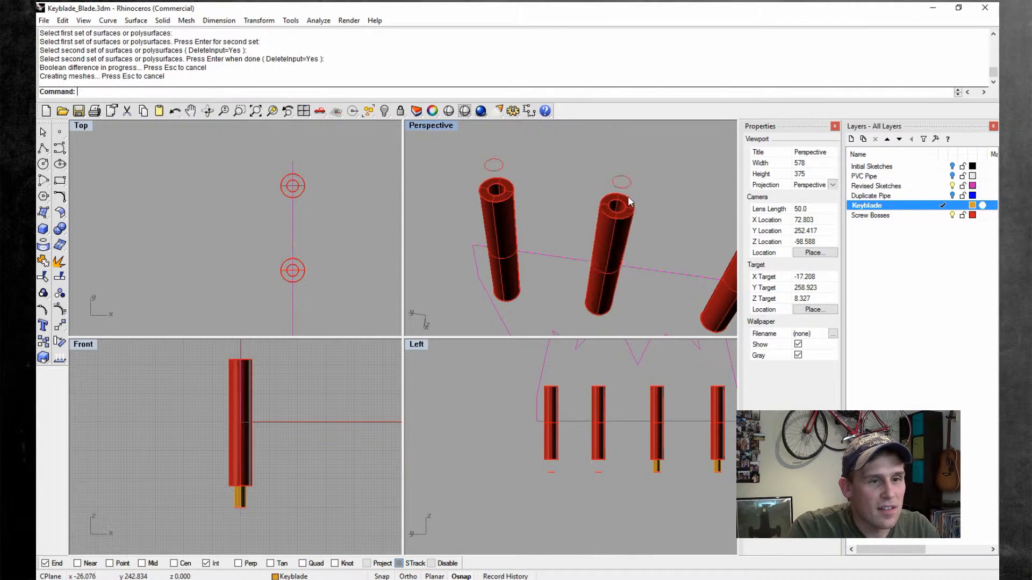
pyautogui.moveTo(628, 196); pyautogui.dragTo(611, 246, button='right')
pyautogui.press('Return')
pyautogui.click(627, 213)
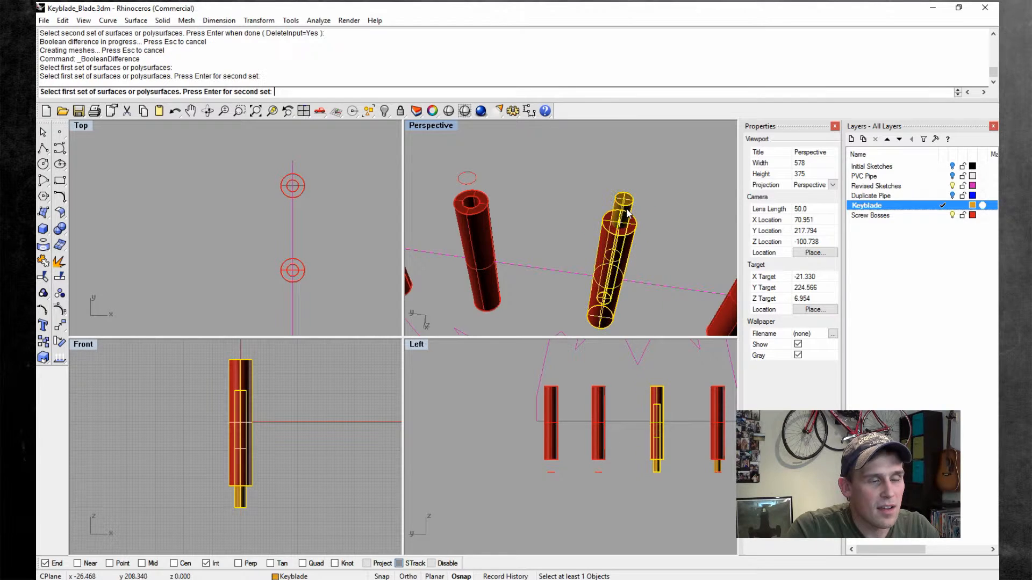
pyautogui.press('Return')
pyautogui.press('Escape')
# - Subtract the inner cylinder from the third screw boss with BooleanDifference to hollow it
pyautogui.press('Return')
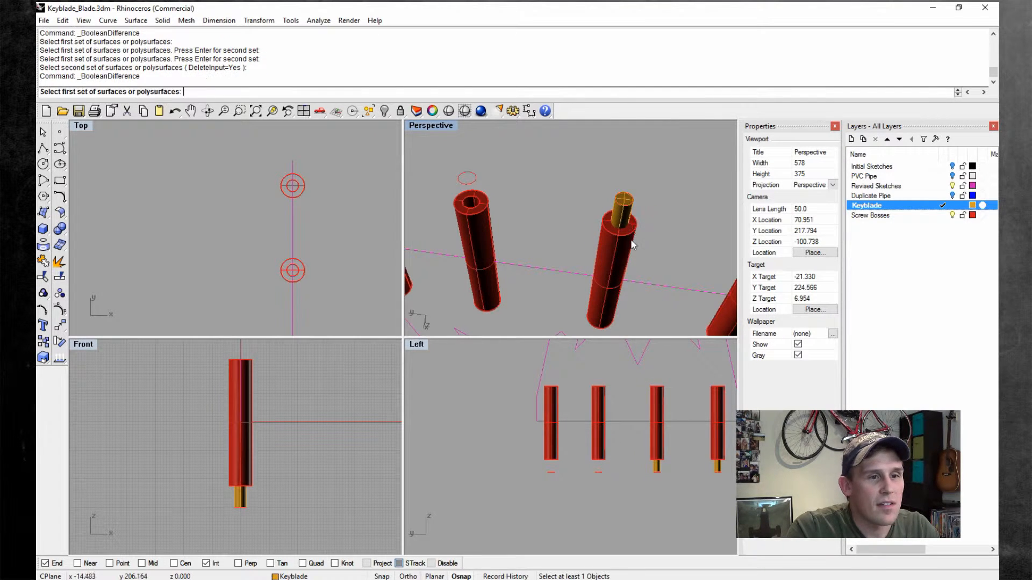
pyautogui.click(626, 234)
pyautogui.press('Return')
pyautogui.click(627, 214)
pyautogui.press('Return')
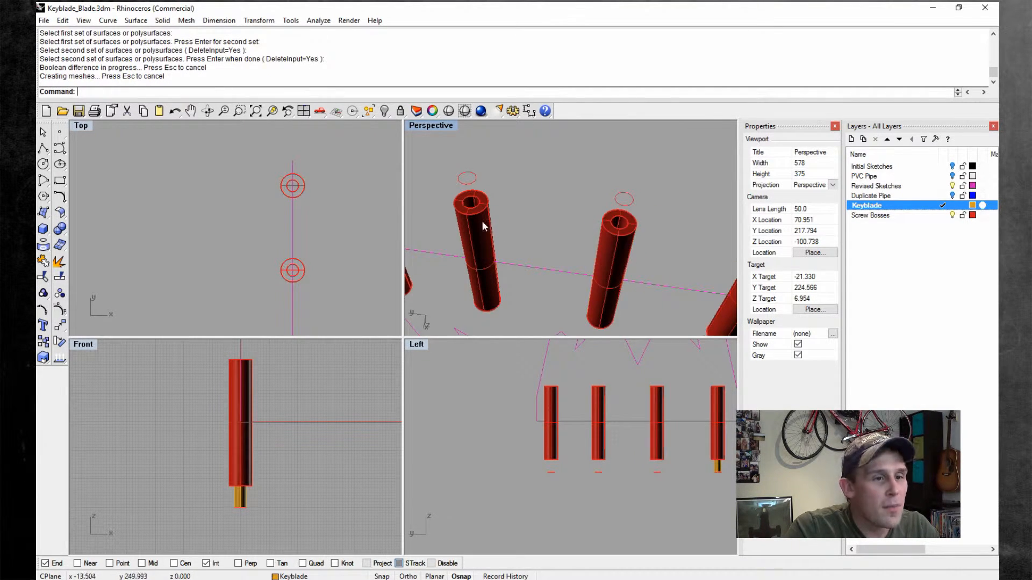
# - Subtract the inner cylinder from the fourth and last screw boss with BooleanDifference to hollow it
pyautogui.scroll(-3, 482, 221)
pyautogui.scroll(3, 588, 262)
pyautogui.press('Return')
pyautogui.click(586, 265)
pyautogui.press('Return')
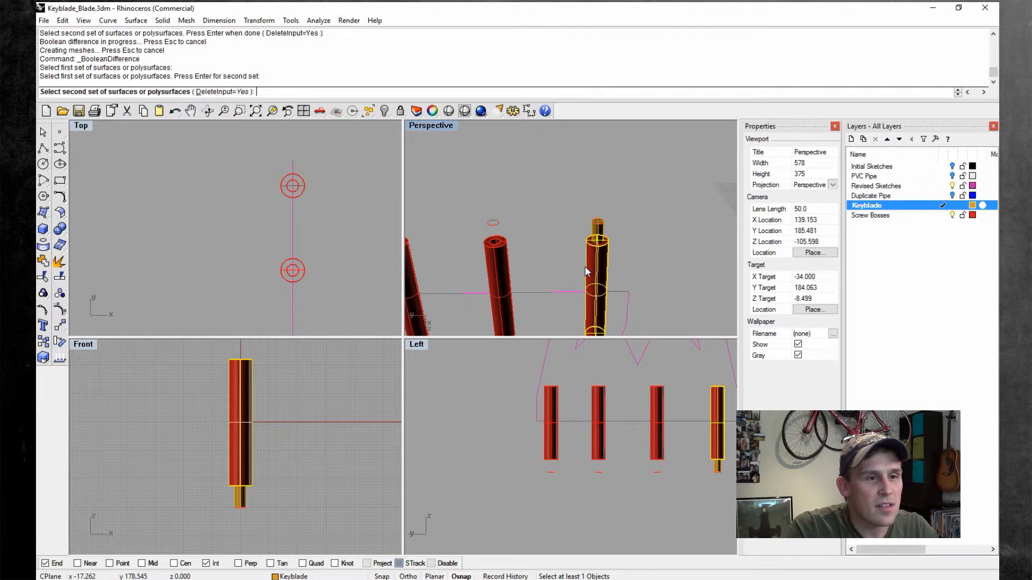
pyautogui.click(603, 237)
pyautogui.press('Return')
# - Show the Duplicate Pipe layer again and examine how the hollow bosses enter the blade's base from below
pyautogui.scroll(-3, 604, 231)
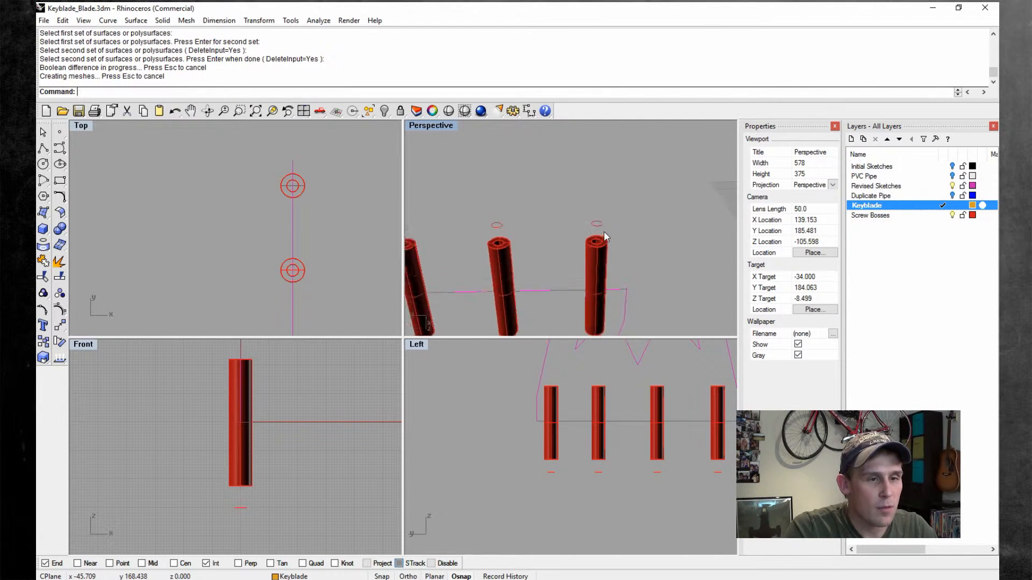
pyautogui.moveTo(604, 231); pyautogui.dragTo(564, 226, button='right')
pyautogui.scroll(3, 541, 242)
pyautogui.scroll(3, 534, 267)
pyautogui.scroll(-3, 573, 240)
pyautogui.click(952, 197)
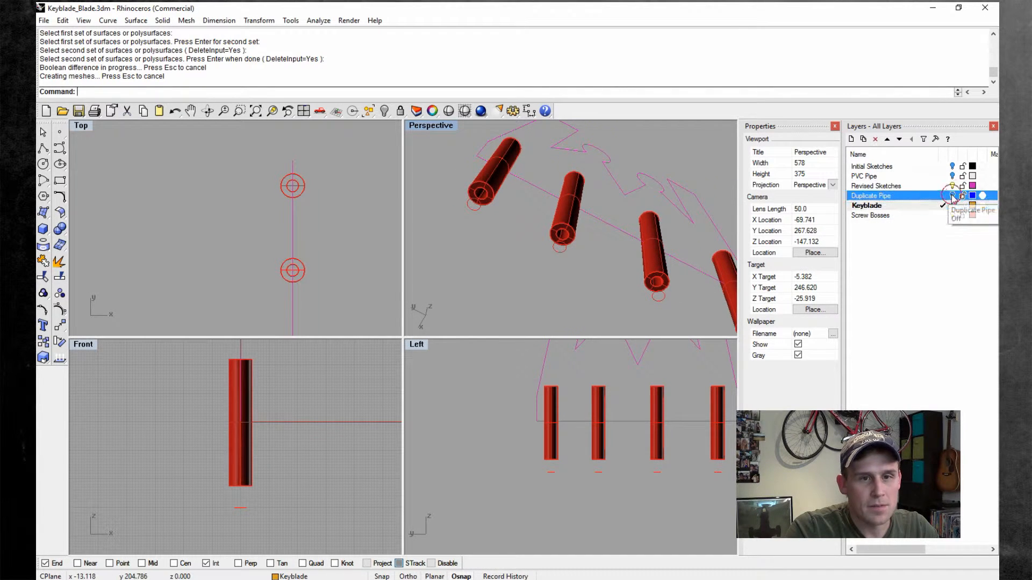
pyautogui.moveTo(457, 233)
pyautogui.mouseDown(button='right')
pyautogui.moveTo(473, 273)
pyautogui.moveTo(524, 252)
pyautogui.moveTo(514, 255)
pyautogui.moveTo(547, 266)
pyautogui.moveTo(534, 308)
pyautogui.moveTo(569, 279)
pyautogui.moveTo(570, 269)
pyautogui.moveTo(466, 226)
pyautogui.mouseUp(button='right')
pyautogui.scroll(3, 530, 269)
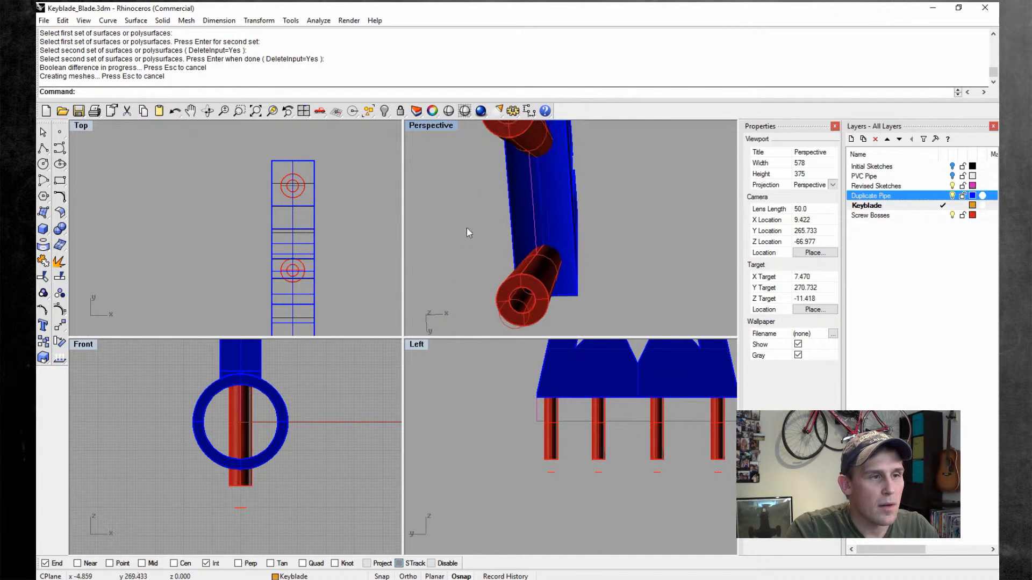
pyautogui.click(63, 21)
pyautogui.click(64, 265)
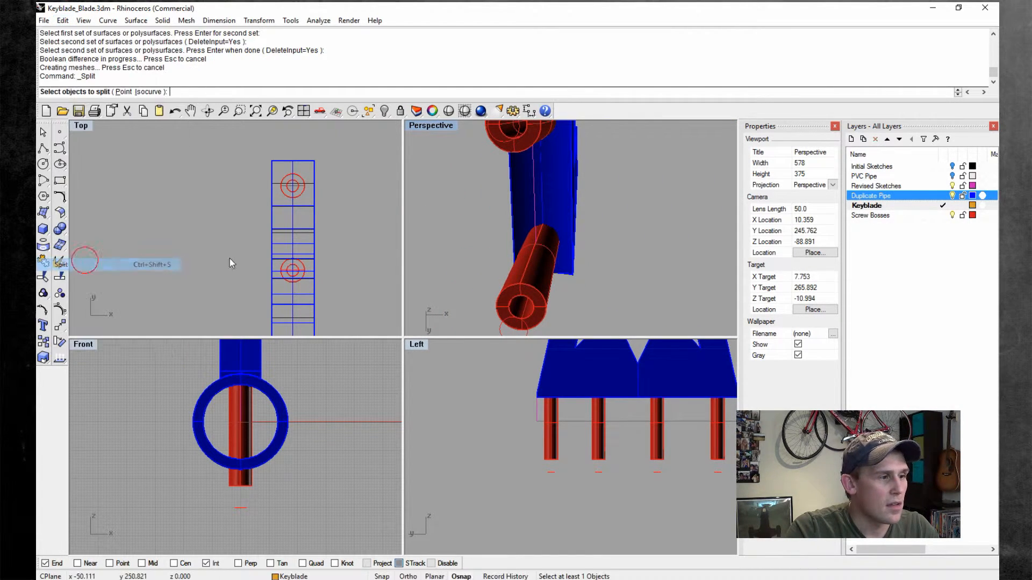
pyautogui.click(562, 189)
pyautogui.press('Return')
pyautogui.moveTo(544, 288); pyautogui.dragTo(559, 288, button='right')
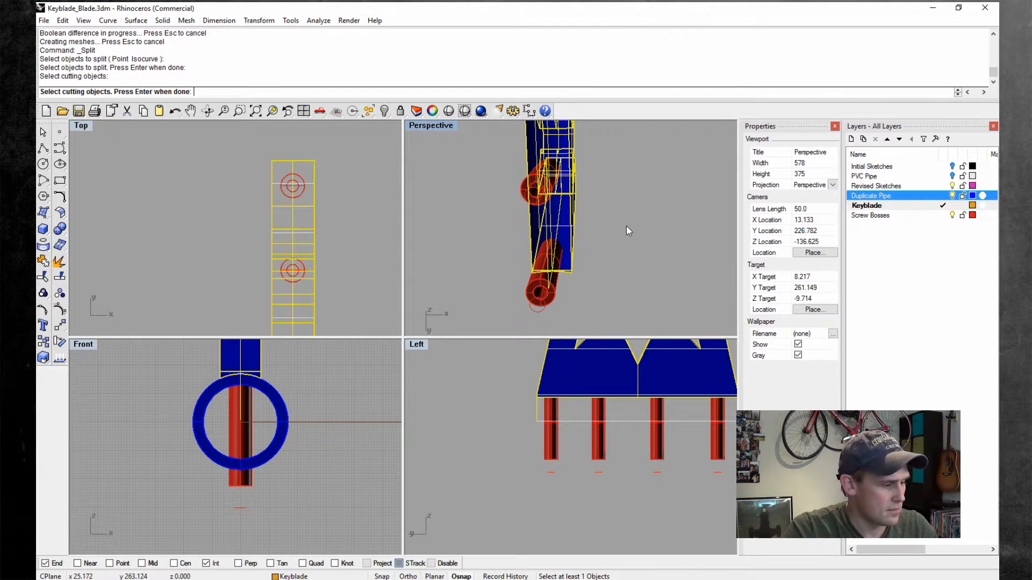
pyautogui.press('Return')
pyautogui.moveTo(626, 227); pyautogui.dragTo(570, 253, button='right')
# - Split the blade polysurface using all four screw bosses as cutting objects
pyautogui.press('Return')
pyautogui.click(582, 373)
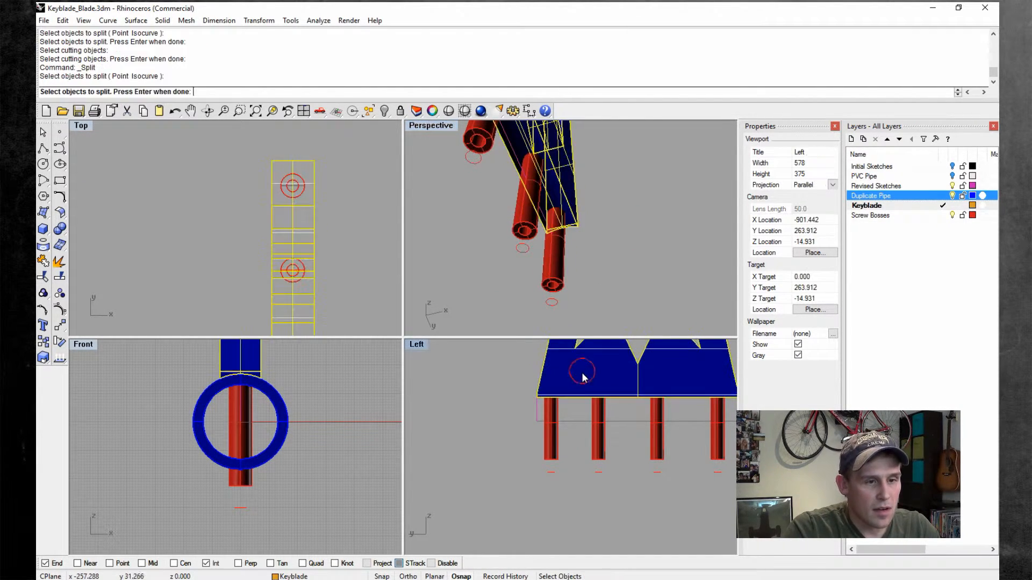
pyautogui.press('Return')
pyautogui.click(551, 448)
pyautogui.scroll(-6, 594, 458)
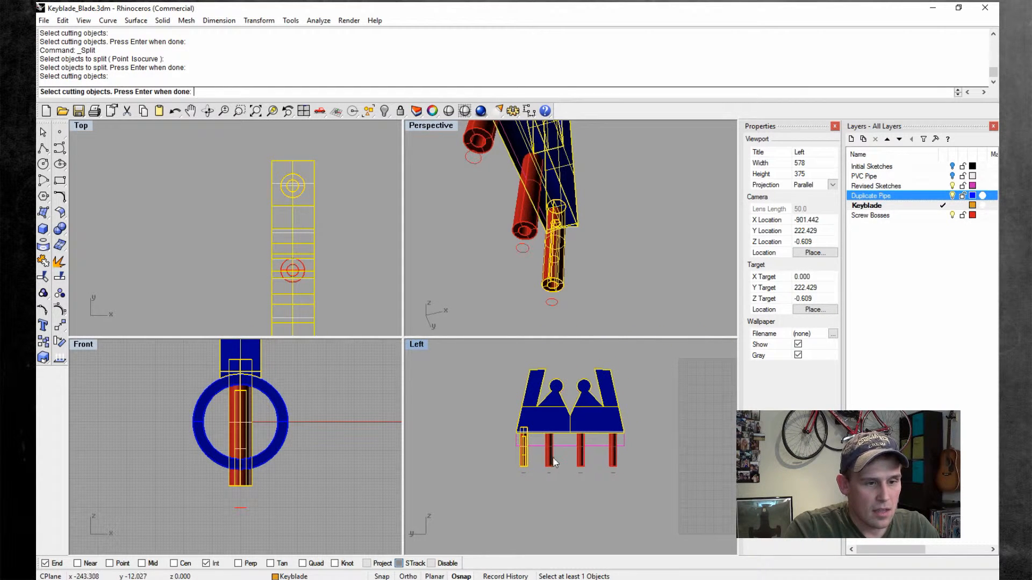
pyautogui.click(550, 458)
pyautogui.click(580, 455)
pyautogui.click(613, 459)
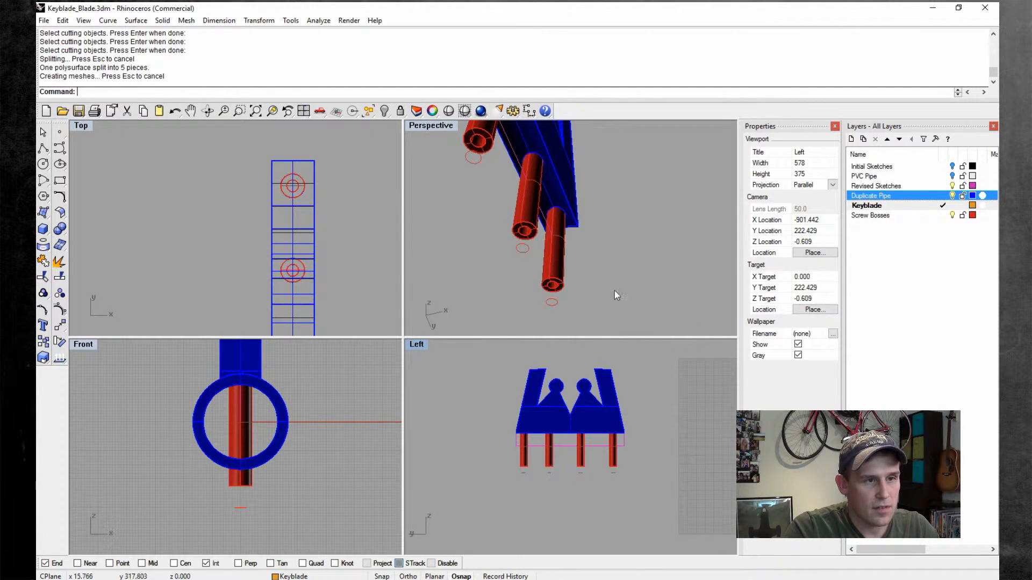
# - Hide the Screw Bosses layer to expose the circular cuts in the blade's curved underside
pyautogui.moveTo(614, 291); pyautogui.dragTo(775, 240, button='right')
pyautogui.click(952, 215)
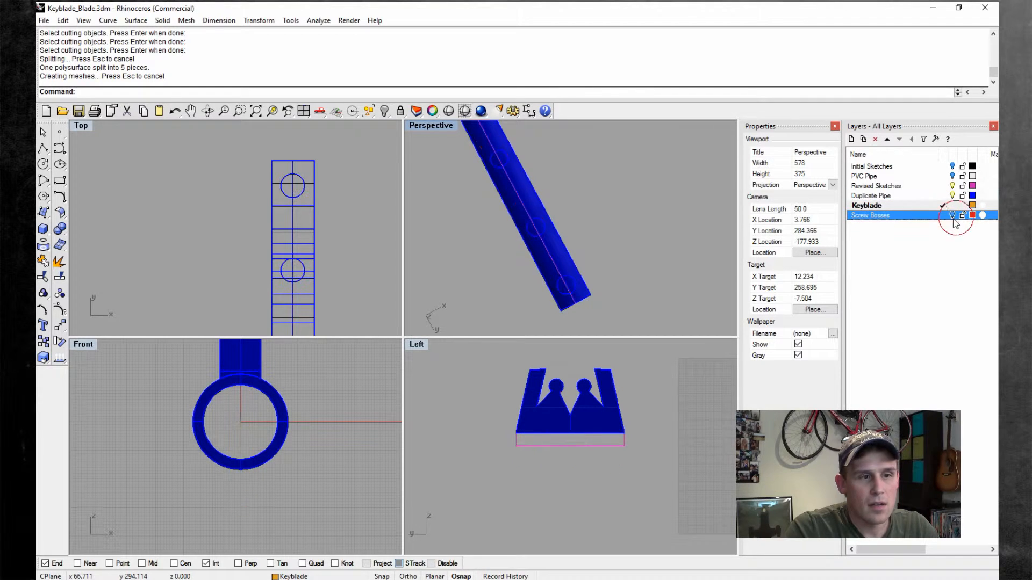
pyautogui.moveTo(648, 203); pyautogui.dragTo(515, 208, button='right')
pyautogui.click(517, 200)
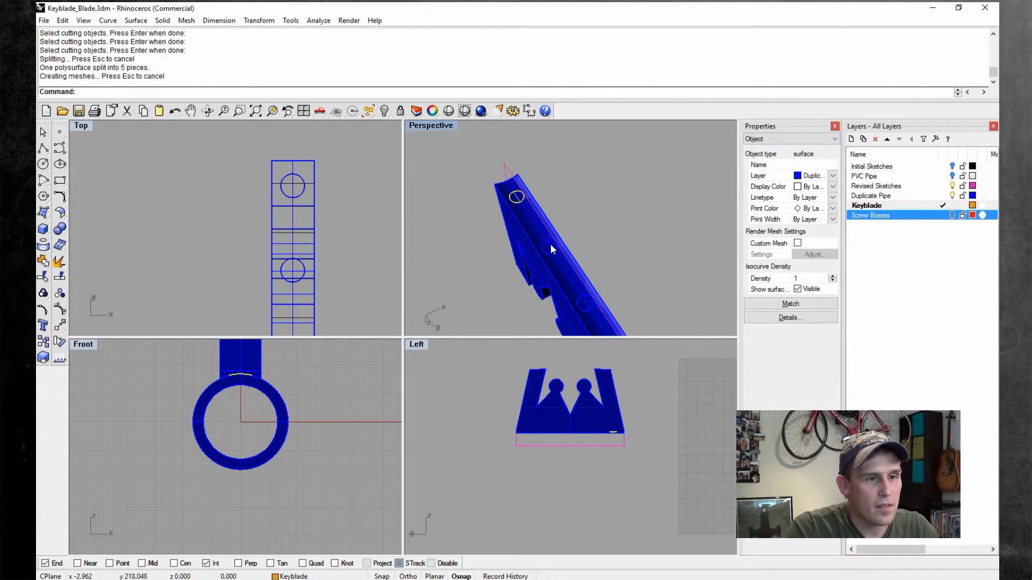
pyautogui.keyDown('shift'); pyautogui.click(550, 246); pyautogui.keyUp('shift')
pyautogui.moveTo(584, 304); pyautogui.dragTo(587, 288, button='right')
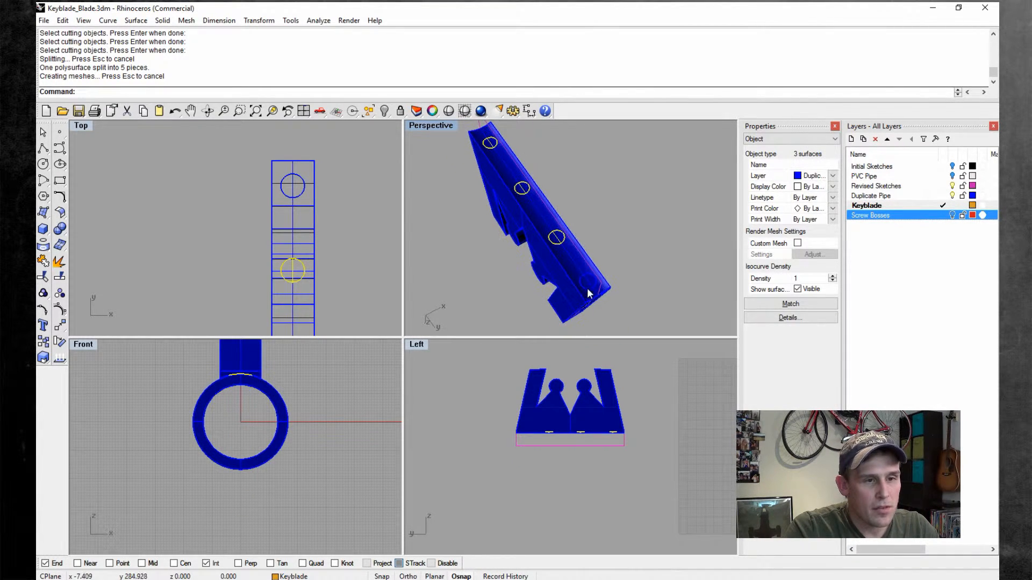
pyautogui.hotkey('ctrl', 'a')
pyautogui.click(617, 246)
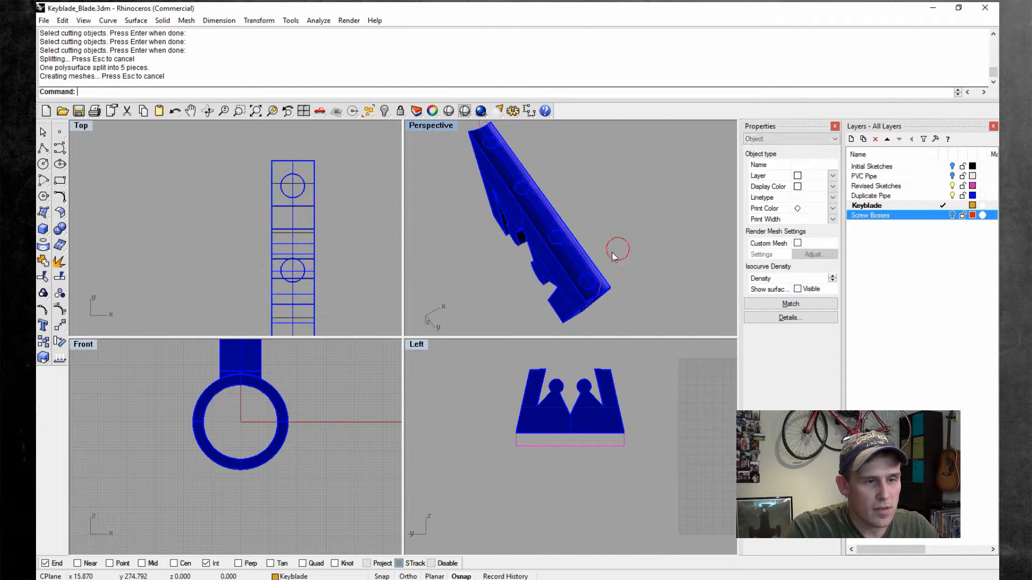
pyautogui.click(588, 281)
pyautogui.hotkey('ctrl', 'a')
pyautogui.click(610, 179)
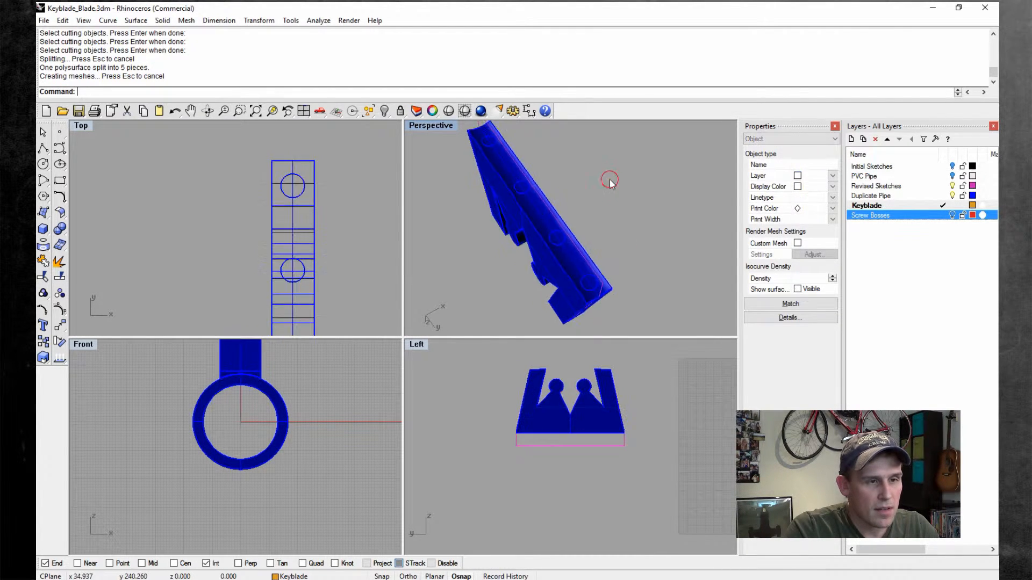
# - Delete the four circular surfaces split from the blade's curved underside and show the Screw Bosses layer again
pyautogui.keyDown('shift'); pyautogui.moveTo(610, 179); pyautogui.dragTo(623, 212, button='right'); pyautogui.keyUp('shift')
pyautogui.scroll(4, 508, 169)
pyautogui.click(501, 186)
pyautogui.moveTo(555, 266); pyautogui.dragTo(551, 261, button='right')
pyautogui.keyDown('shift'); pyautogui.click(548, 258); pyautogui.keyUp('shift')
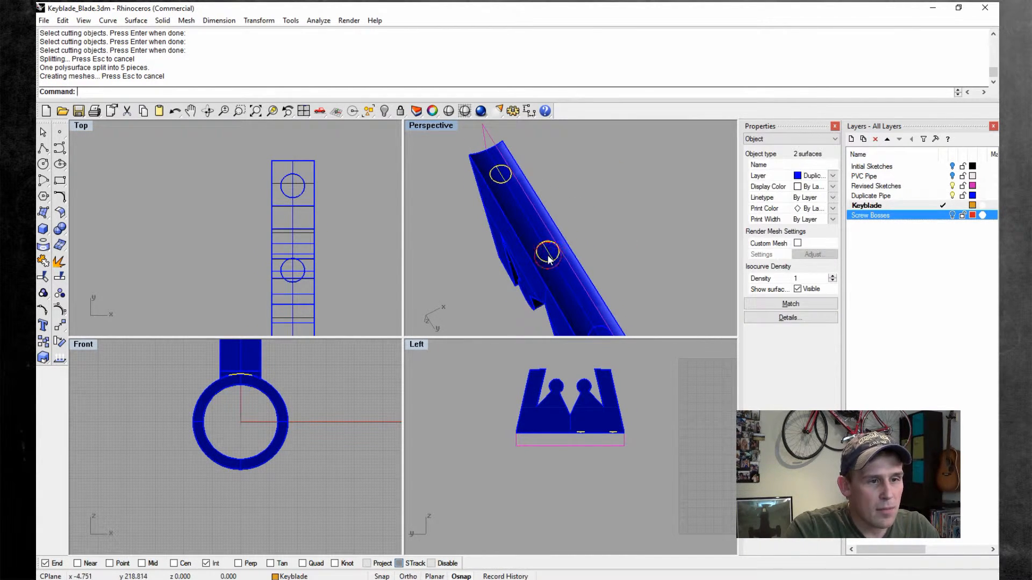
pyautogui.moveTo(579, 313); pyautogui.dragTo(597, 288, button='right')
pyautogui.keyDown('shift'); pyautogui.click(601, 285); pyautogui.keyUp('shift')
pyautogui.moveTo(616, 321); pyautogui.dragTo(564, 237, button='right')
pyautogui.press('Delete')
pyautogui.click(951, 215)
# - Split the four screw bosses using the blade as the cutting object
pyautogui.moveTo(498, 280); pyautogui.dragTo(492, 244, button='right')
pyautogui.scroll(3, 492, 244)
pyautogui.click(63, 20)
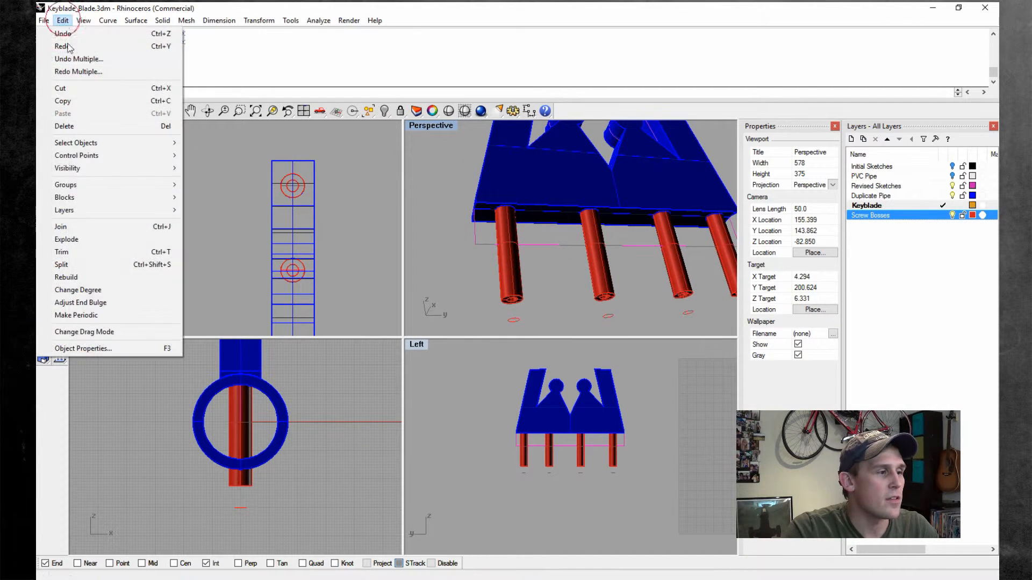
pyautogui.click(62, 264)
pyautogui.click(614, 462)
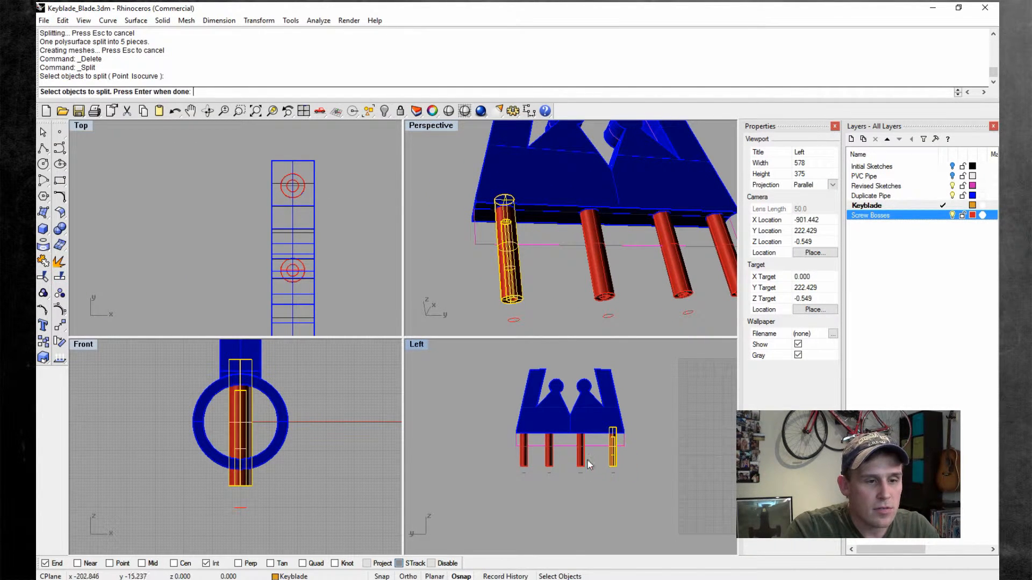
pyautogui.click(580, 457)
pyautogui.click(549, 457)
pyautogui.click(525, 458)
pyautogui.press('Return')
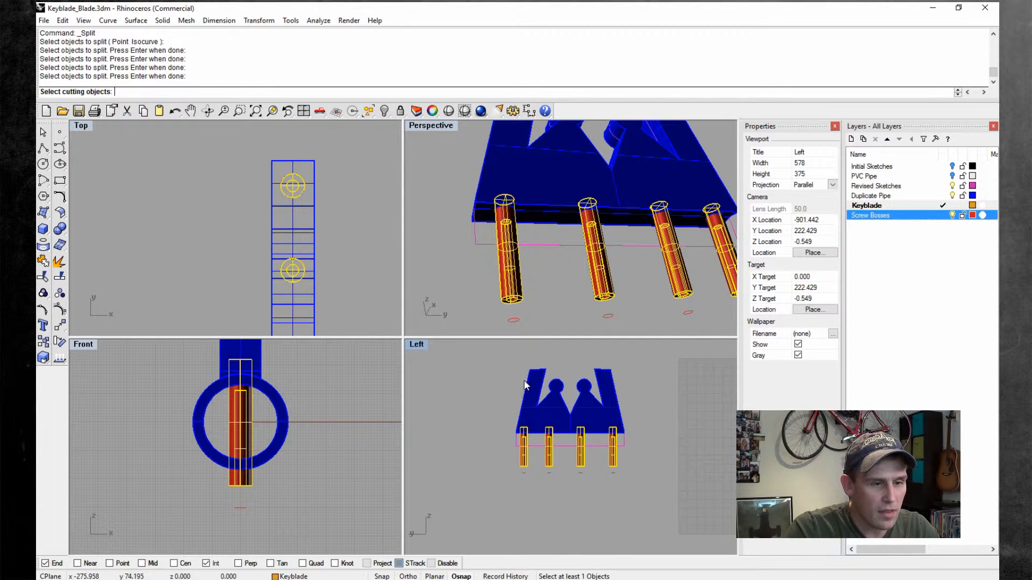
pyautogui.click(524, 379)
pyautogui.click(578, 421)
pyautogui.press('Return')
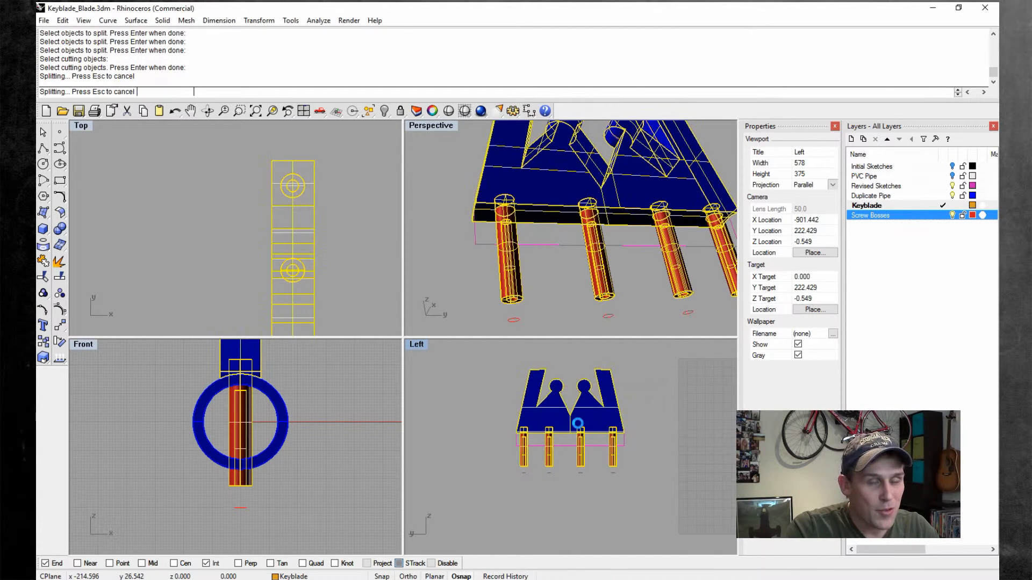
# - Hide the Duplicate Pipe layer and delete the four short boss ends that were inside the blade
pyautogui.scroll(2, 510, 248)
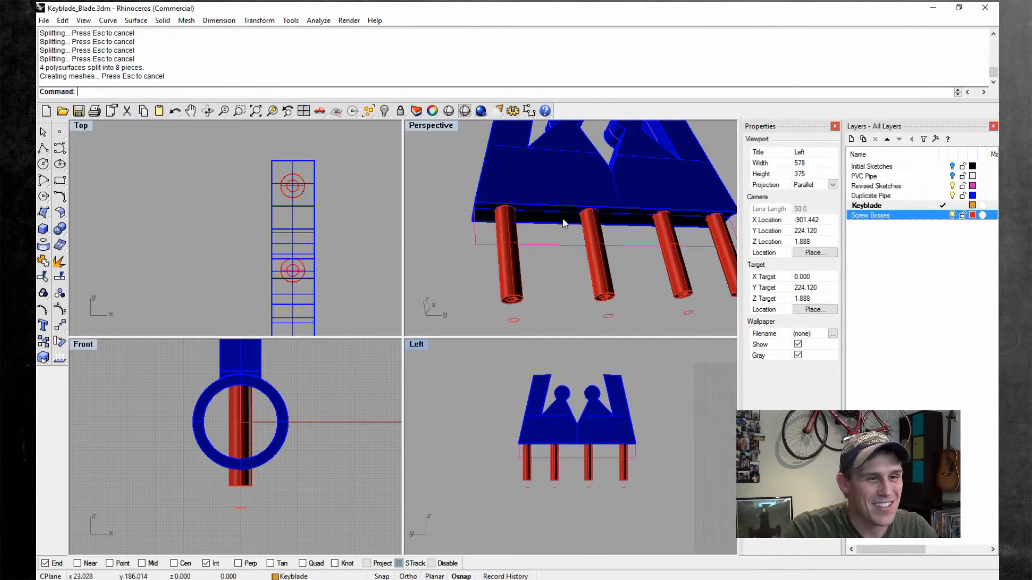
pyautogui.click(952, 197)
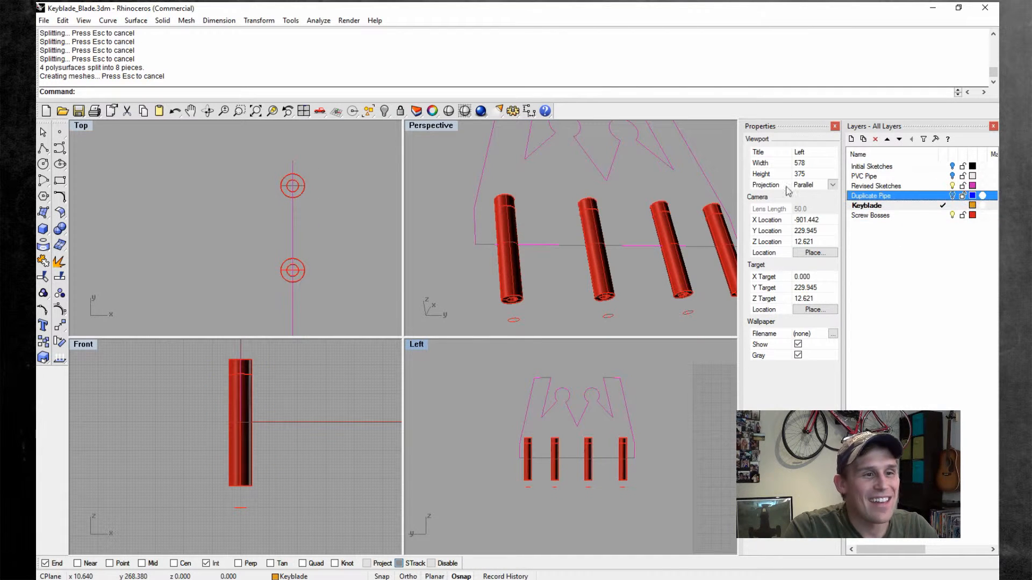
pyautogui.click(516, 196)
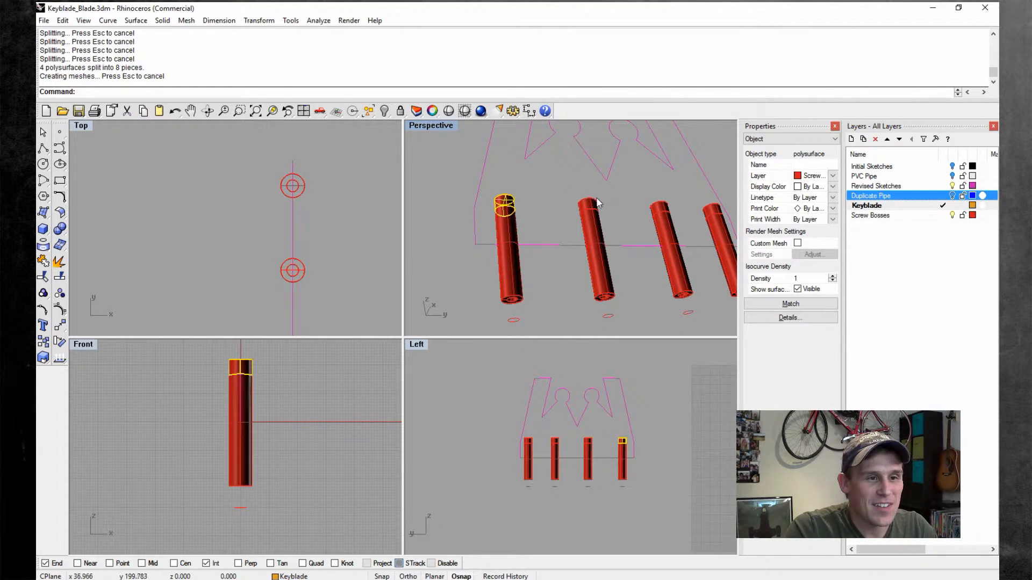
pyautogui.keyDown('shift'); pyautogui.click(712, 214); pyautogui.keyUp('shift')
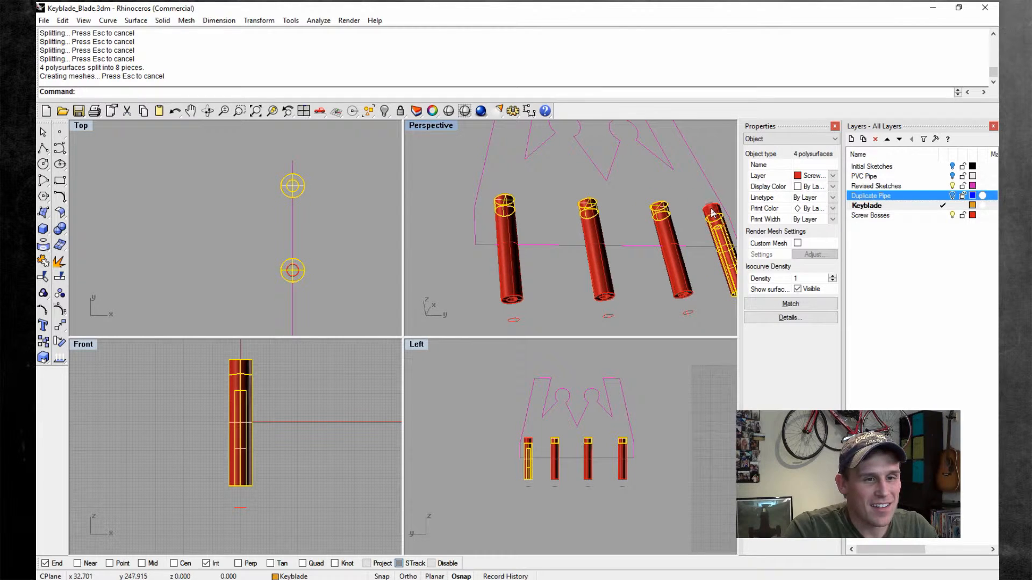
pyautogui.keyDown('ctrl'); pyautogui.click(715, 231); pyautogui.keyUp('ctrl')
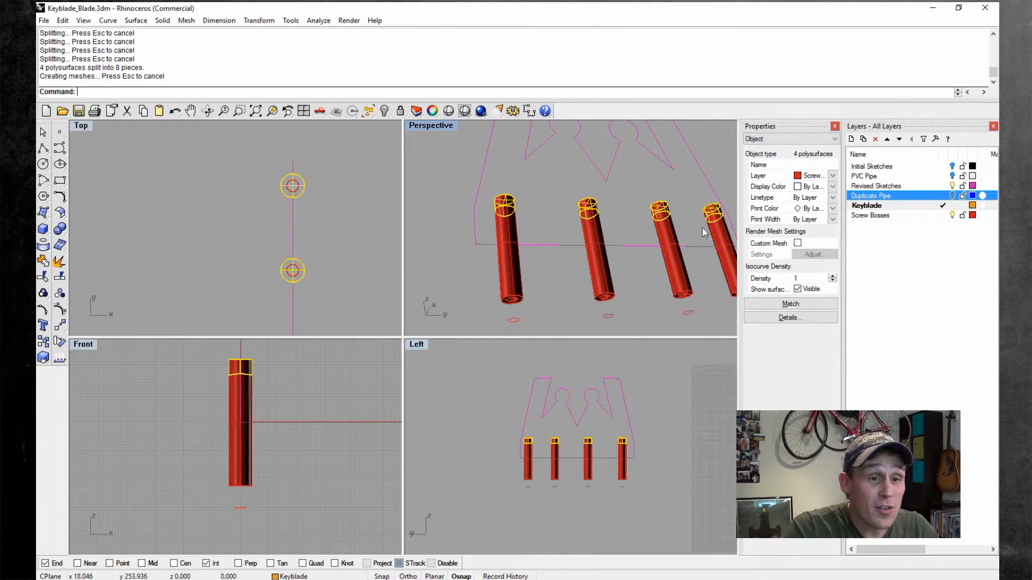
pyautogui.press('Delete')
# - Show the Duplicate Pipe layer again and join the blade with all four screw bosses
pyautogui.moveTo(674, 218); pyautogui.dragTo(534, 252, button='right')
pyautogui.click(951, 197)
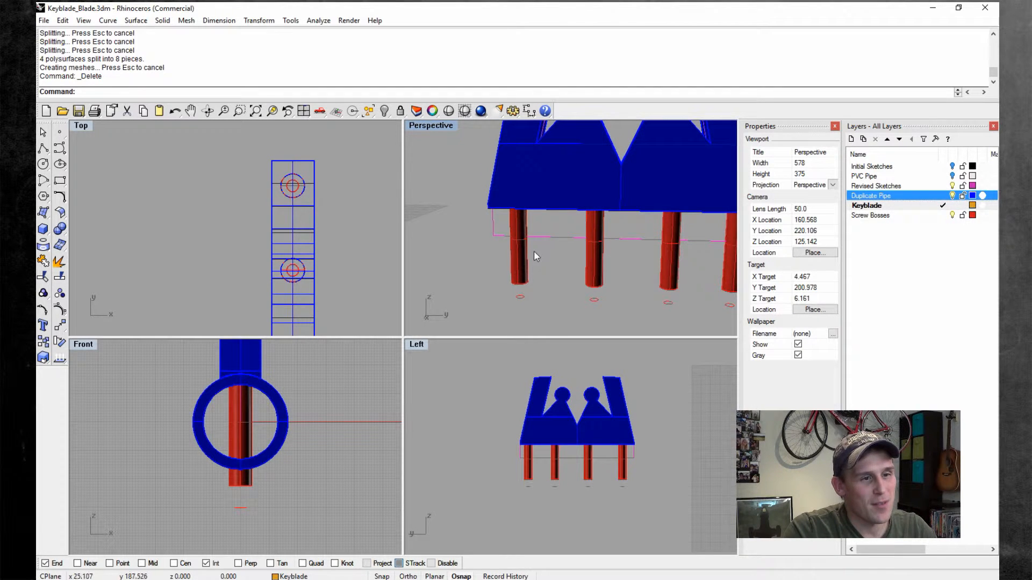
pyautogui.click(522, 251)
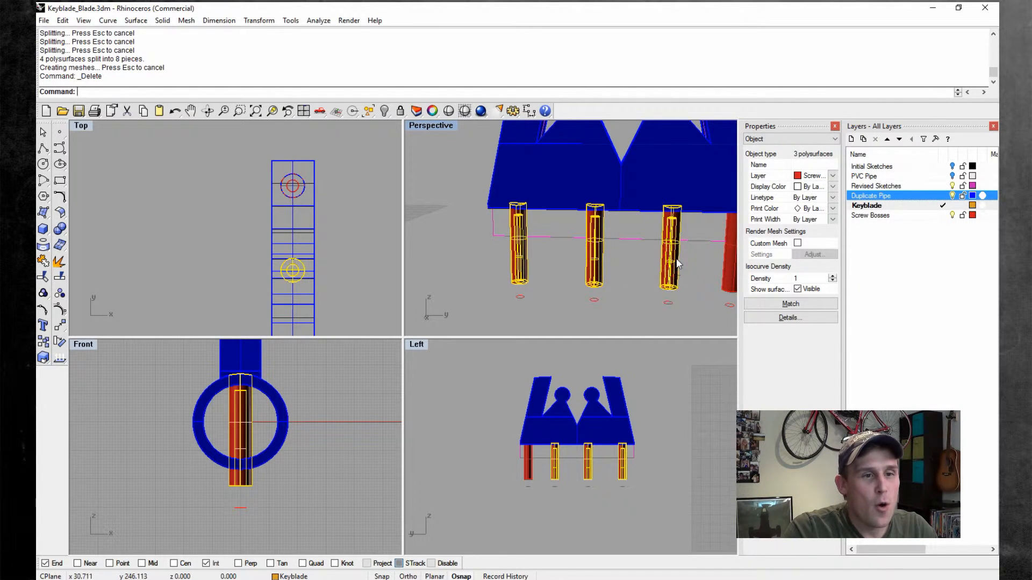
pyautogui.moveTo(678, 264); pyautogui.dragTo(656, 268, button='right')
pyautogui.keyDown('shift'); pyautogui.click(618, 211); pyautogui.keyUp('shift')
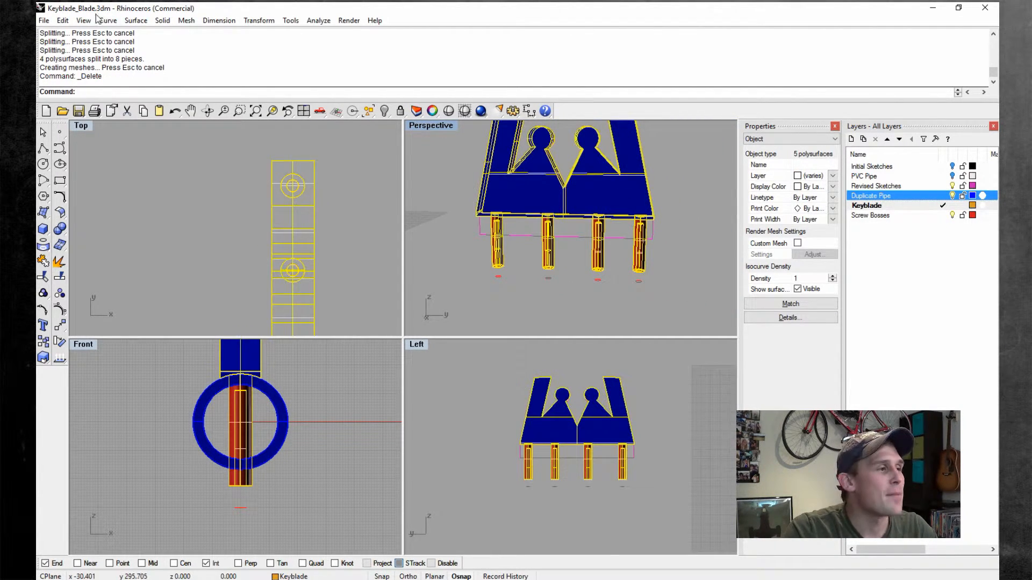
pyautogui.click(62, 21)
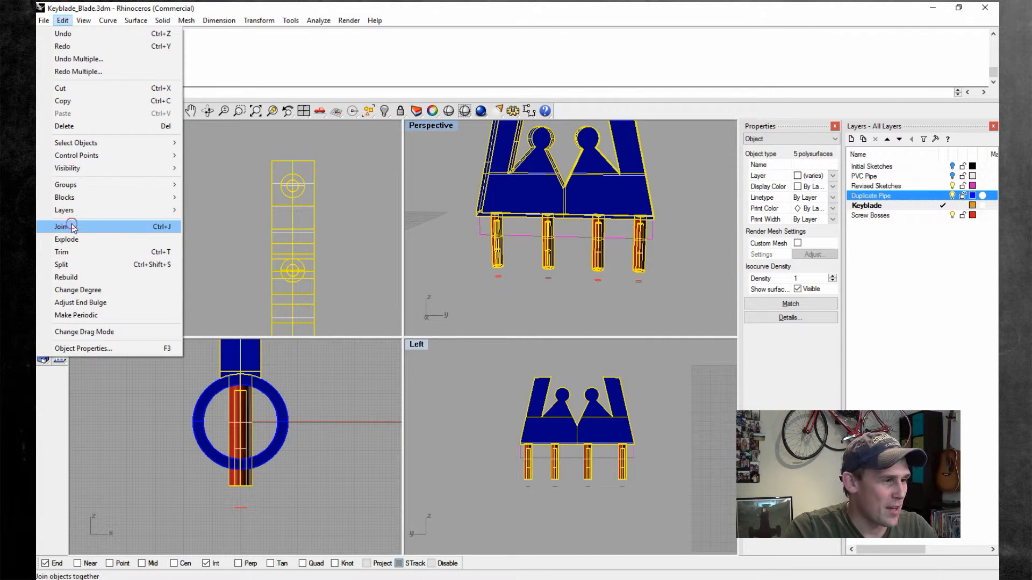
pyautogui.click(71, 224)
pyautogui.click(545, 283)
# - Move the joined blade and screw bosses to the Keyblade layer
pyautogui.moveTo(545, 282); pyautogui.dragTo(699, 220, button='right')
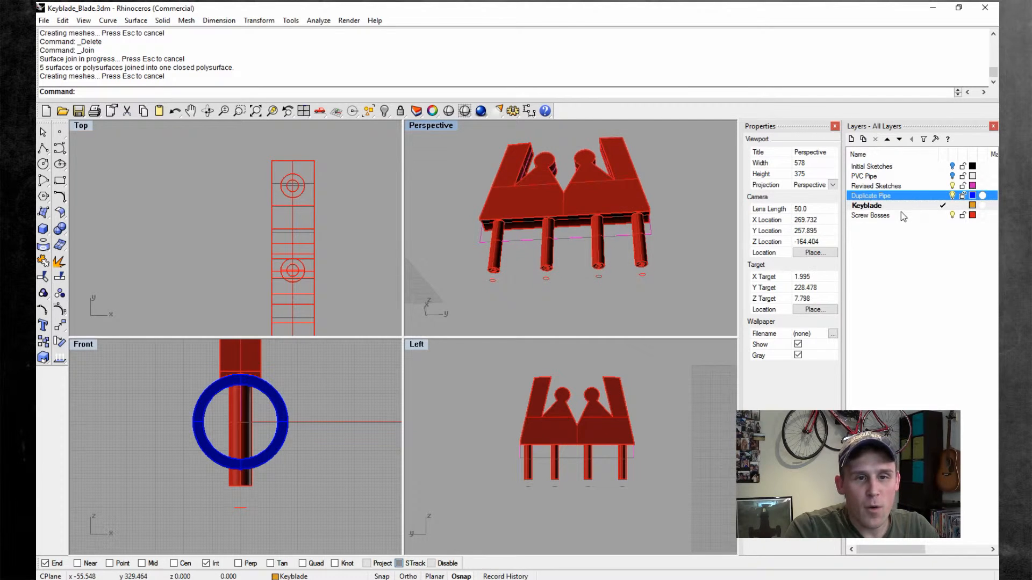
pyautogui.rightClick(897, 206)
pyautogui.click(709, 254)
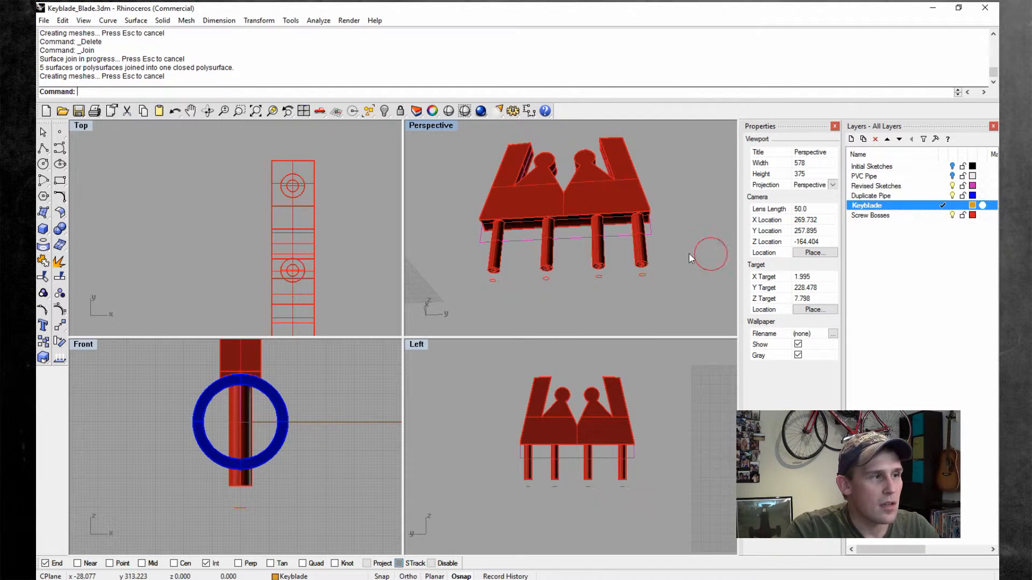
pyautogui.click(626, 207)
pyautogui.rightClick(914, 204)
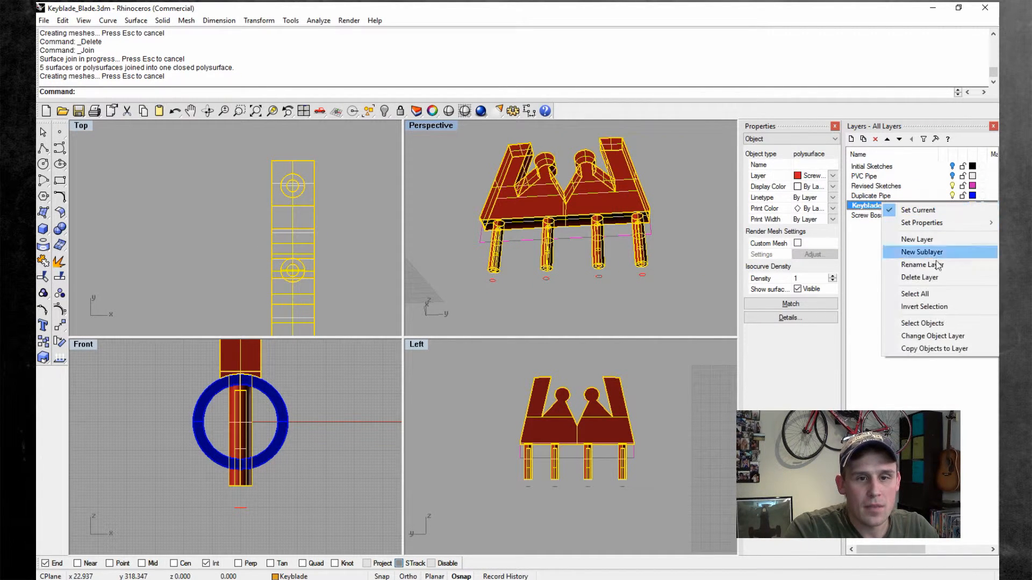
pyautogui.click(943, 339)
pyautogui.click(666, 254)
pyautogui.moveTo(672, 251); pyautogui.dragTo(946, 194, button='right')
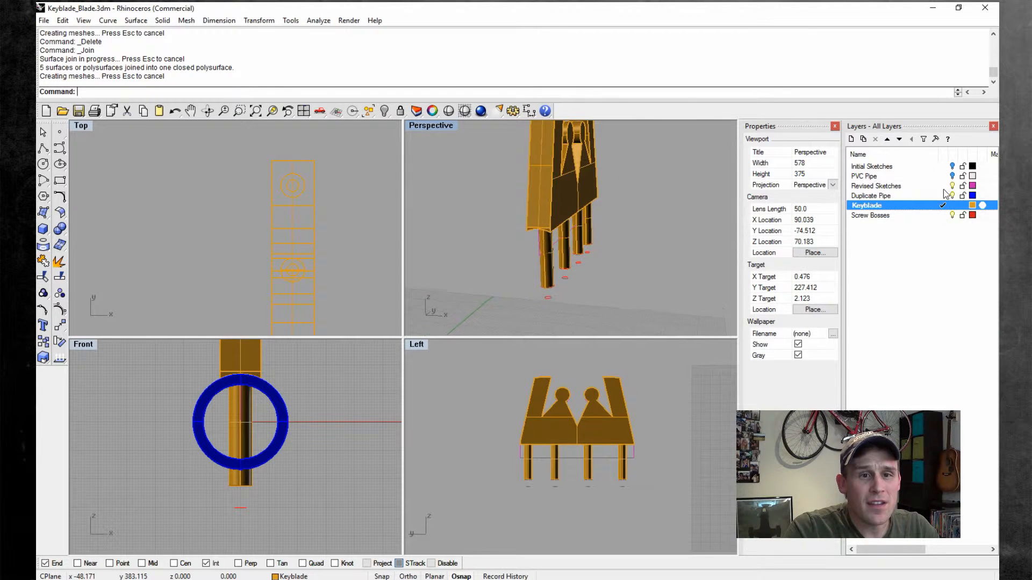
# - Show the PVC Pipe layer, examine how the bosses pass through the pipe, and hide the layer again
pyautogui.click(952, 176)
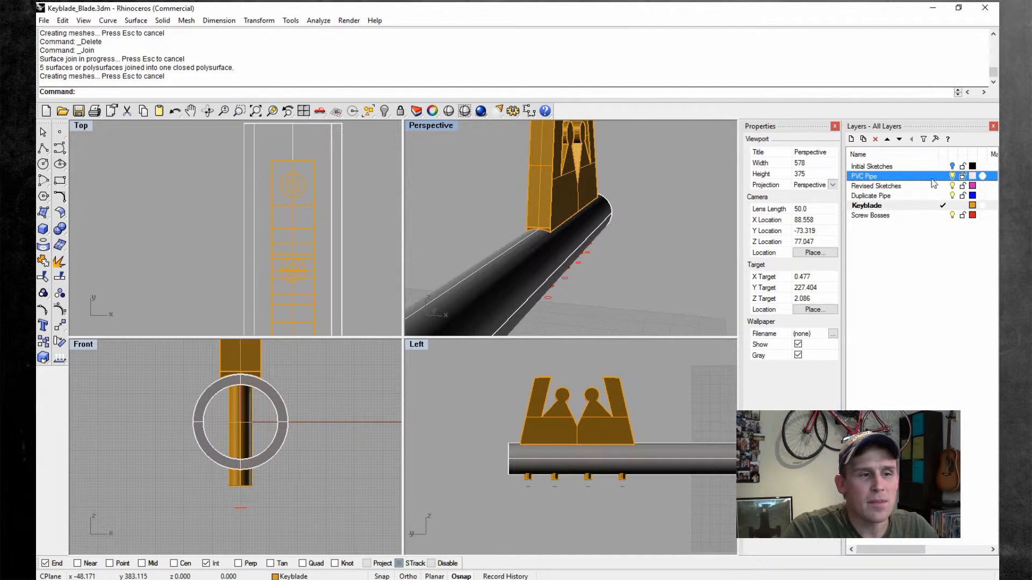
pyautogui.moveTo(604, 250); pyautogui.dragTo(644, 253, button='right')
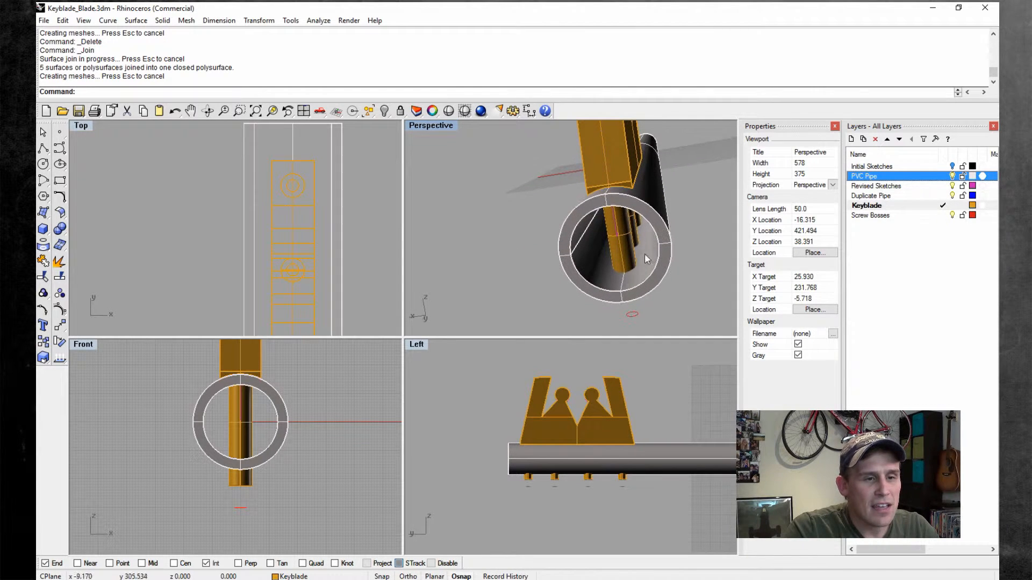
pyautogui.click(952, 176)
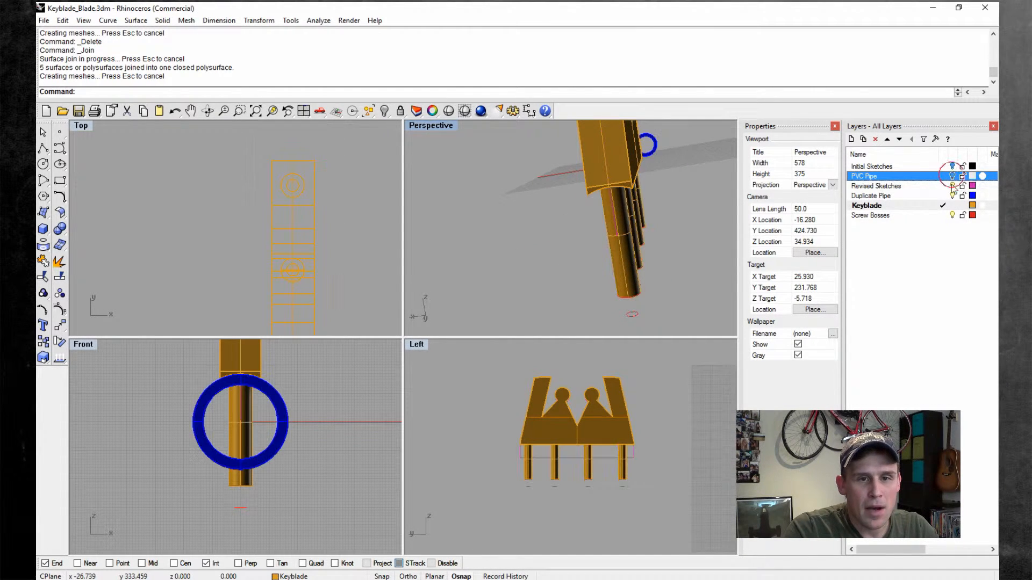
pyautogui.moveTo(679, 226); pyautogui.dragTo(645, 226, button='right')
pyautogui.scroll(-4, 645, 225)
# - Show the hidden inner surface of the duplicate pipe
pyautogui.click(63, 20)
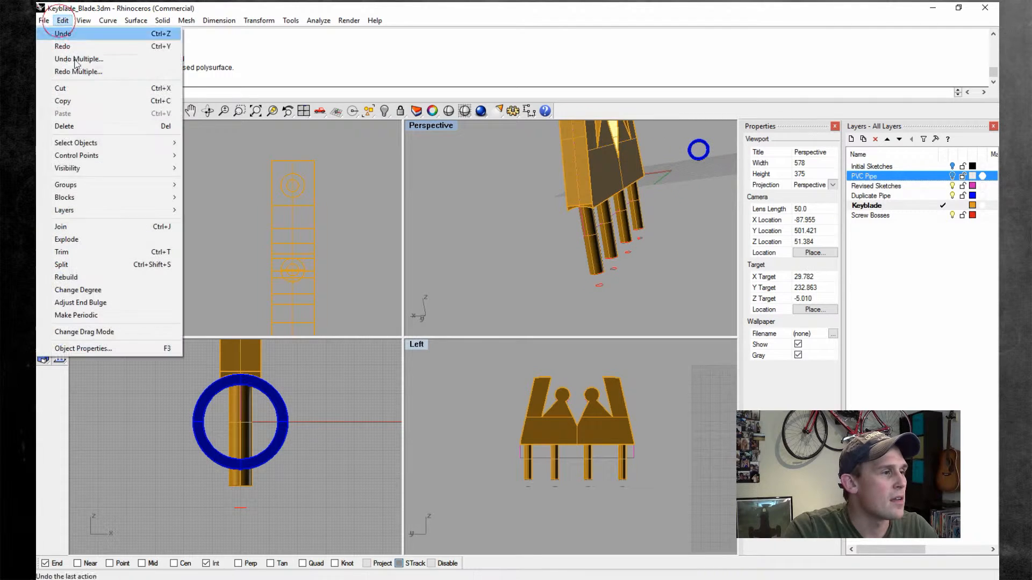
pyautogui.moveTo(81, 170)
pyautogui.click(238, 183)
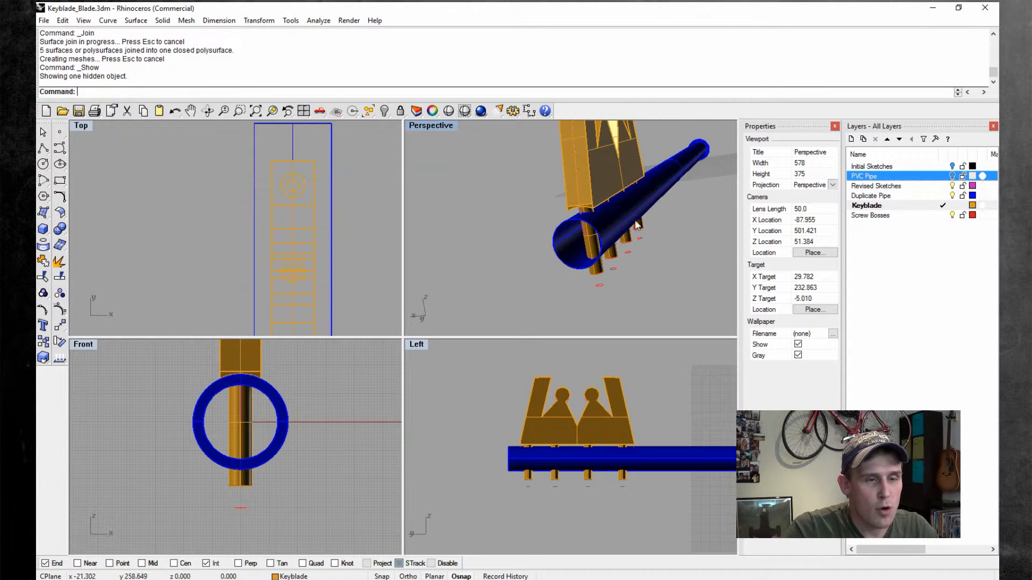
pyautogui.click(665, 184)
pyautogui.rightClick(675, 285)
pyautogui.click(674, 294)
# - Offset the duplicate pipe's inner surface inward by 0.200 and delete the original surface
pyautogui.moveTo(603, 274); pyautogui.dragTo(616, 271, button='right')
pyautogui.scroll(5, 613, 268)
pyautogui.click(599, 215)
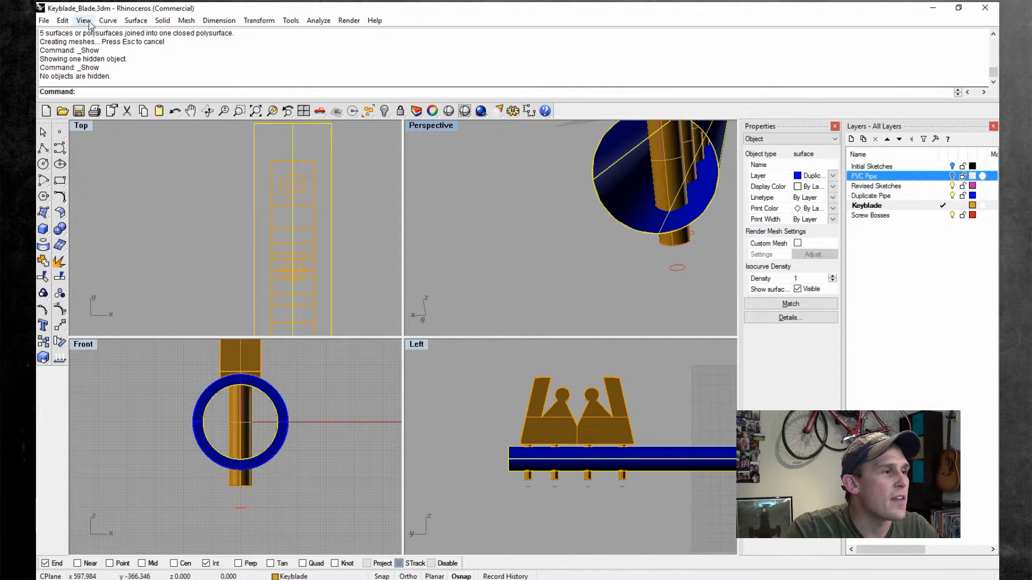
pyautogui.click(132, 20)
pyautogui.click(81, 299)
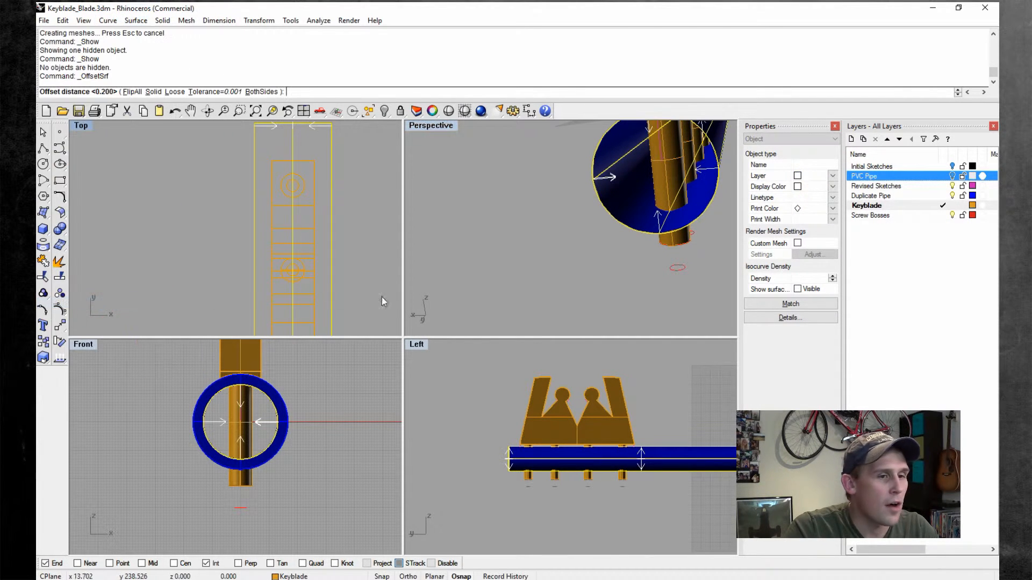
pyautogui.press('Return')
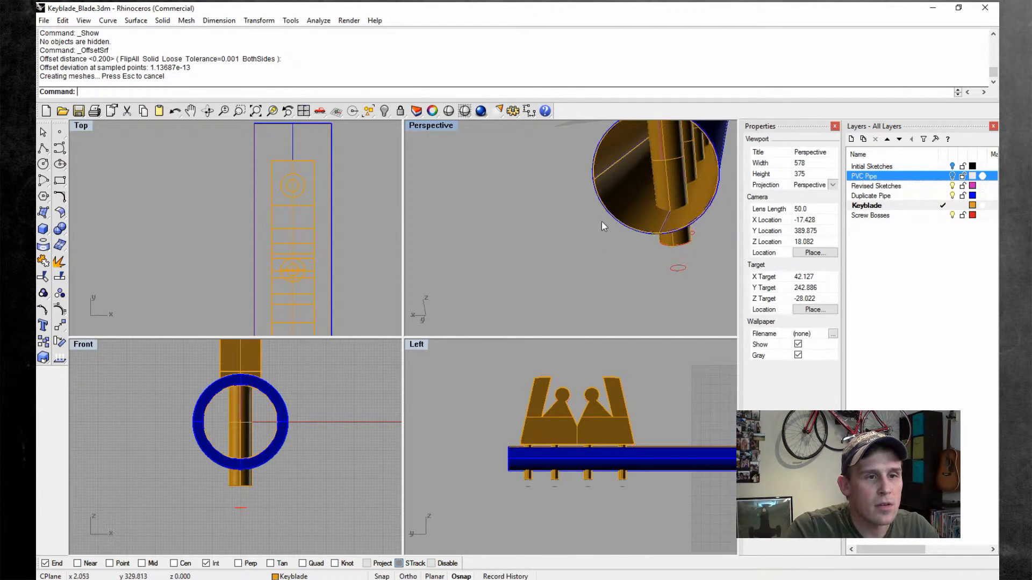
pyautogui.scroll(3, 601, 217)
pyautogui.press('Delete')
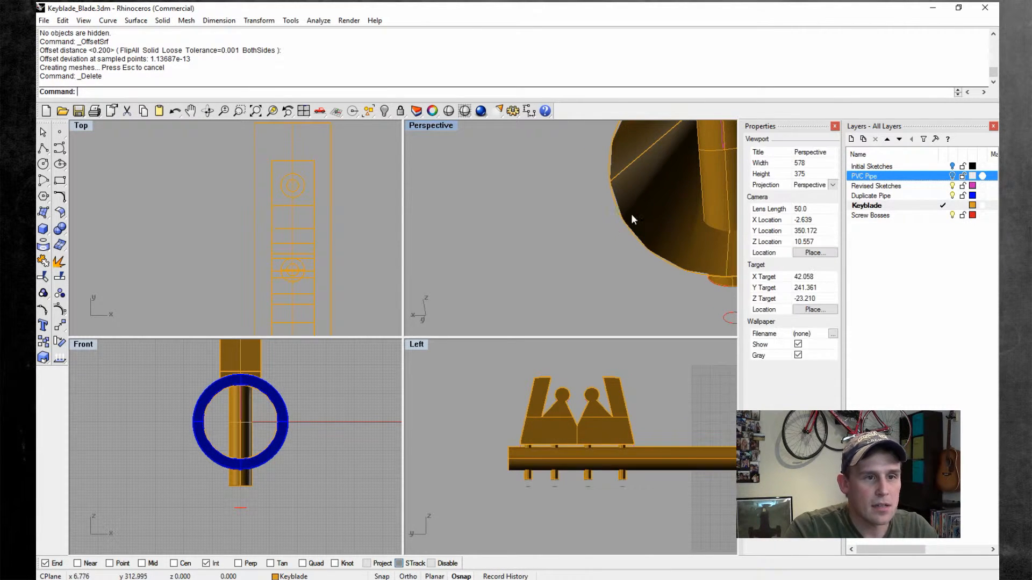
# - Move the offset pipe surface to the Duplicate Pipe layer and maximize the Perspective viewport
pyautogui.click(631, 215)
pyautogui.scroll(-6, 639, 219)
pyautogui.rightClick(901, 195)
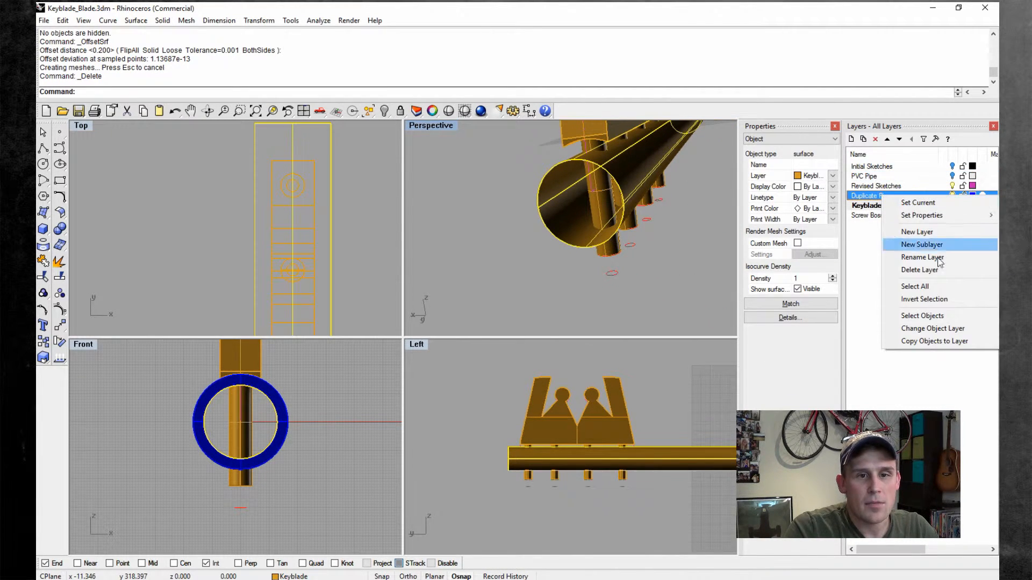
pyautogui.click(933, 329)
pyautogui.doubleClick(434, 127)
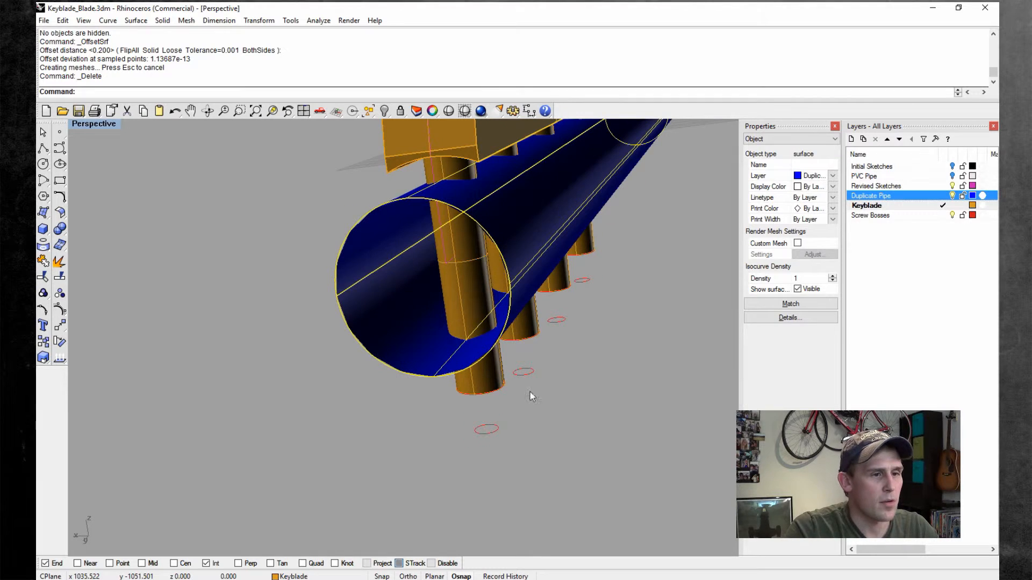
pyautogui.click(542, 405)
pyautogui.moveTo(543, 404); pyautogui.dragTo(504, 376, button='right')
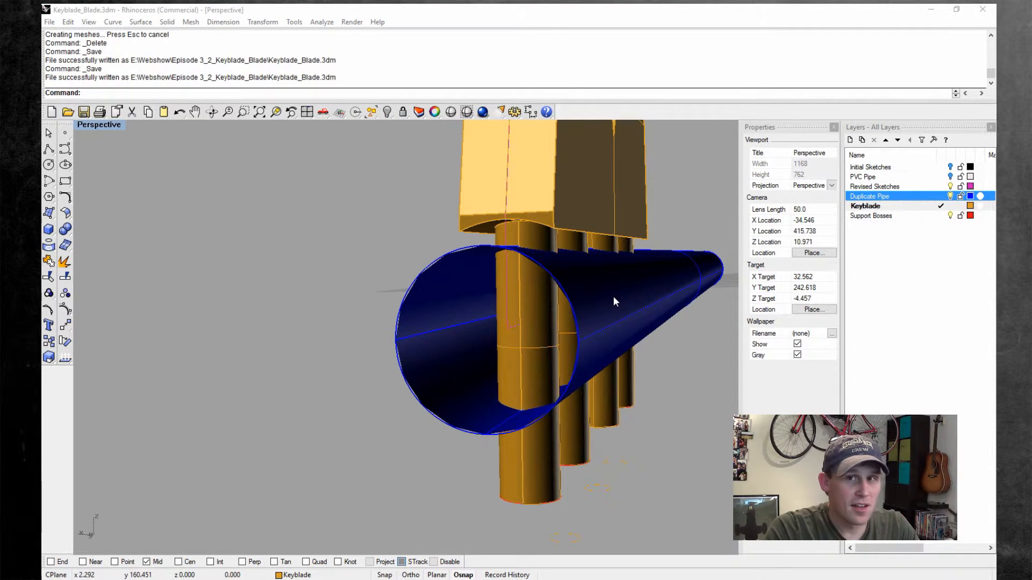
# - Split the offset pipe surface lengthwise along V-direction isocurves on both sides and delete its upper half
pyautogui.moveTo(544, 261); pyautogui.dragTo(567, 289, button='right')
pyautogui.click(469, 345)
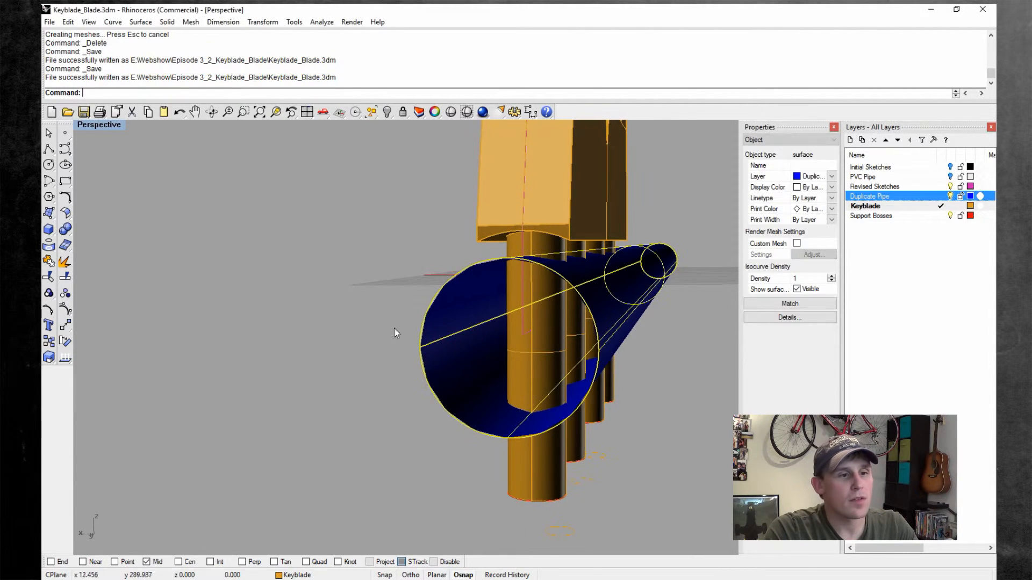
pyautogui.click(67, 22)
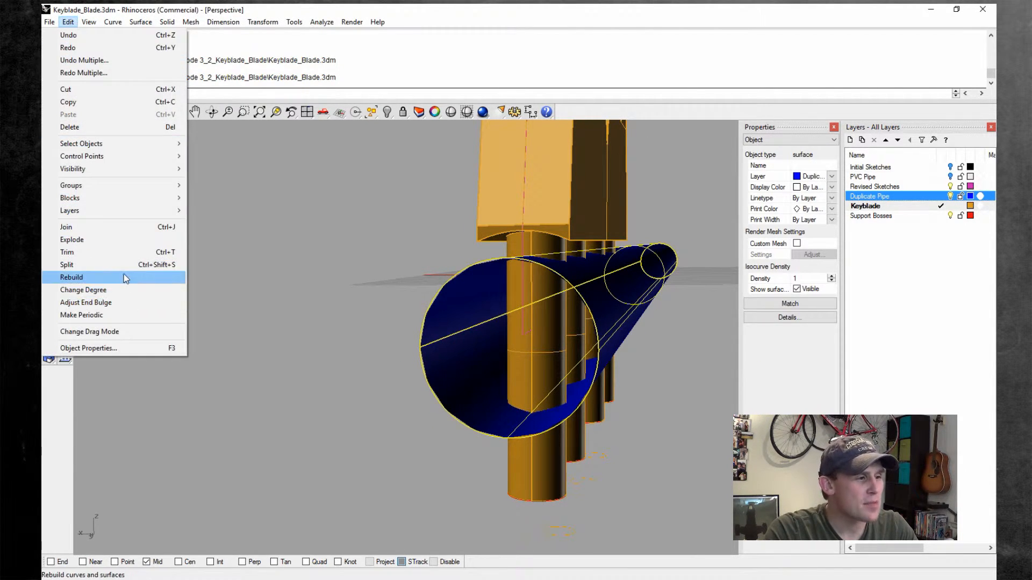
pyautogui.click(120, 267)
pyautogui.click(271, 93)
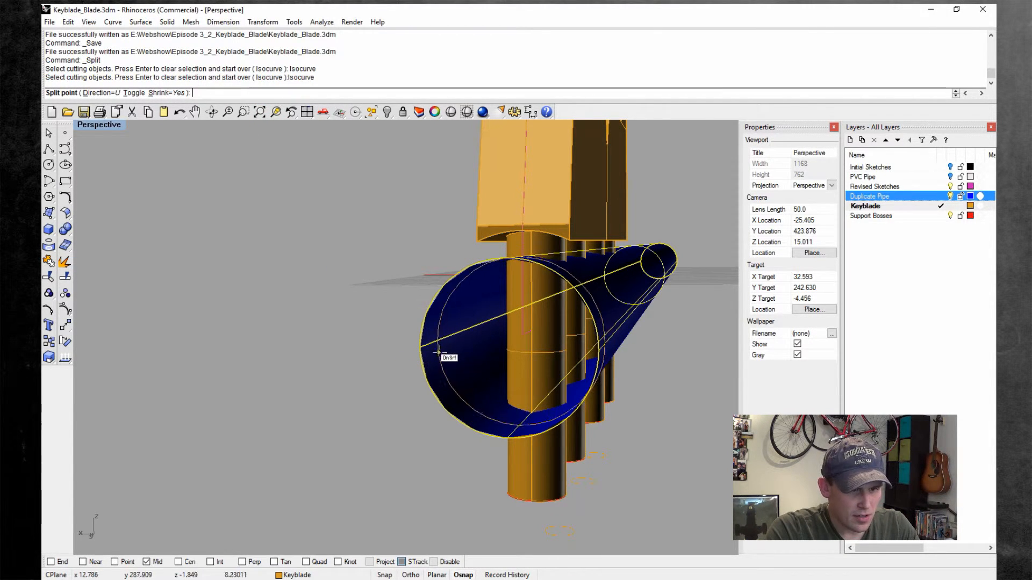
pyautogui.click(105, 92)
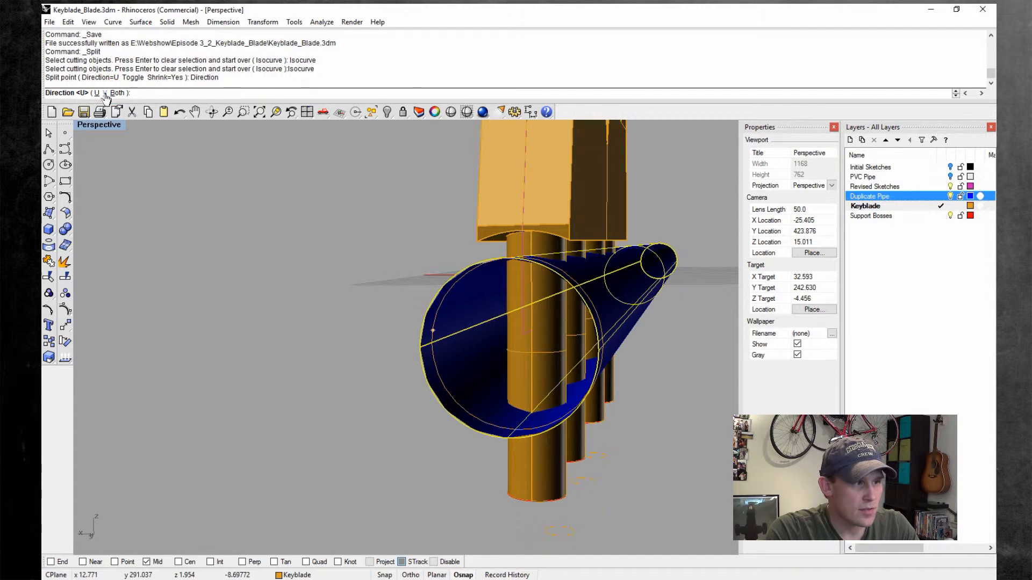
pyautogui.click(105, 93)
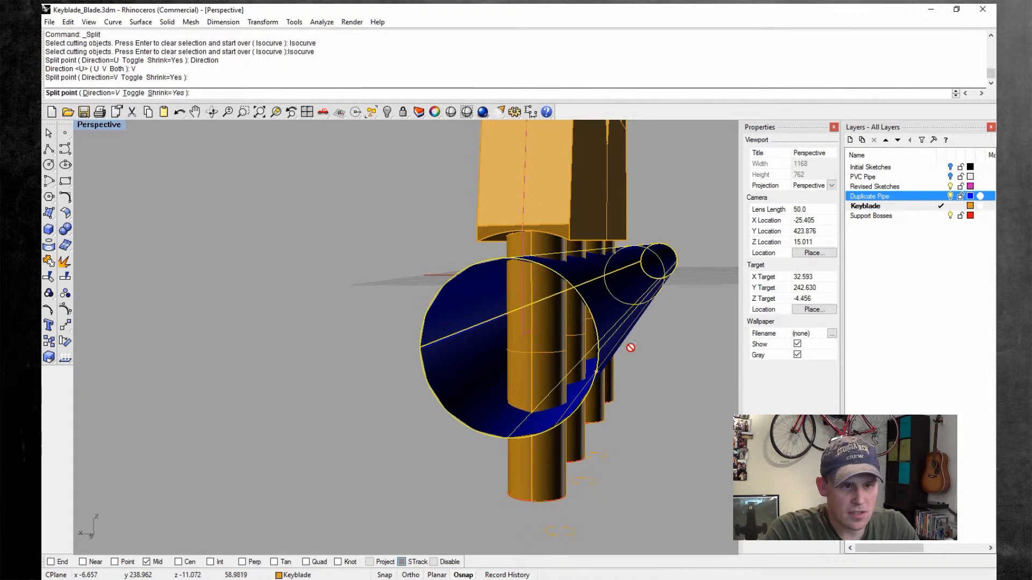
pyautogui.moveTo(630, 348); pyautogui.dragTo(674, 313, button='right')
pyautogui.click(680, 304)
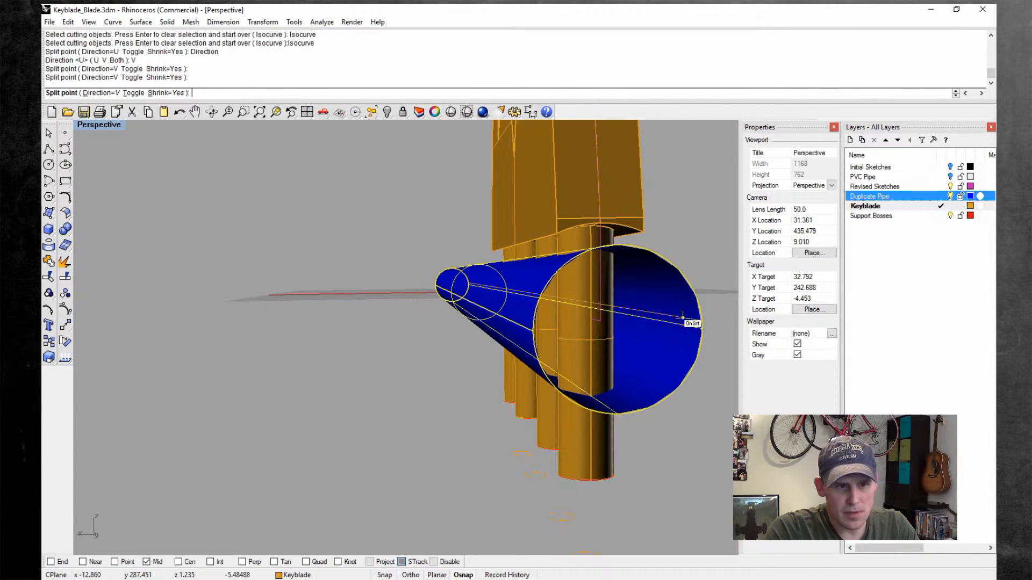
pyautogui.press('Return')
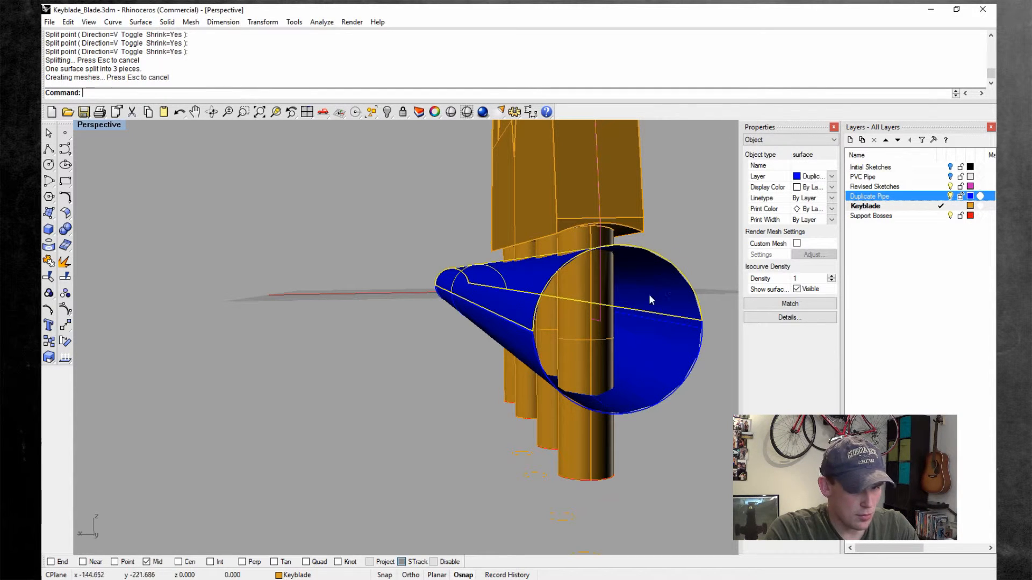
pyautogui.press('Delete')
# - Try to split the lower half of the pipe surface with the keyblade, and undo the split
pyautogui.click(652, 362)
pyautogui.moveTo(652, 363); pyautogui.dragTo(598, 378, button='right')
pyautogui.moveTo(585, 322); pyautogui.dragTo(371, 236, button='right')
pyautogui.click(49, 22)
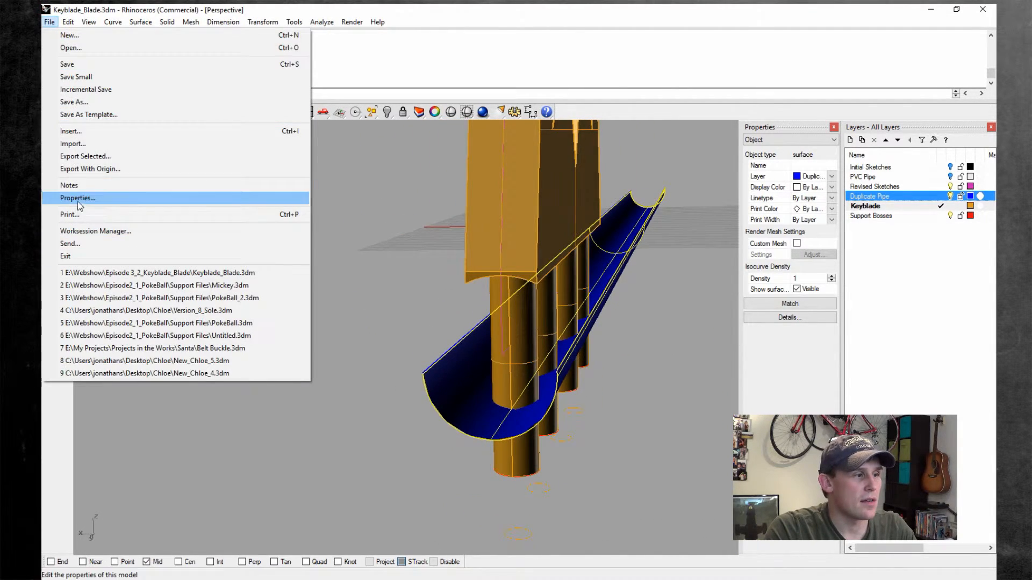
pyautogui.moveTo(67, 21)
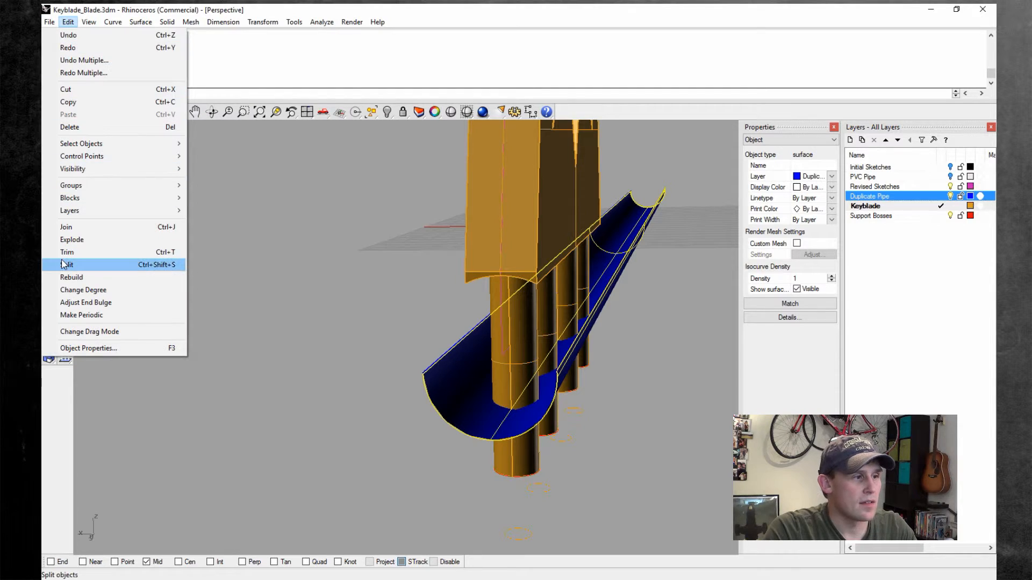
pyautogui.click(67, 265)
pyautogui.moveTo(142, 265); pyautogui.dragTo(425, 227, button='right')
pyautogui.click(483, 331)
pyautogui.press('Return')
pyautogui.hotkey('ctrl', 'z')
# - Split the joined blade and screw bosses using the lower half of the pipe surface as the cutting object
pyautogui.click(397, 377)
pyautogui.moveTo(397, 377); pyautogui.dragTo(412, 409, button='right')
pyautogui.rightClick(411, 410)
pyautogui.click(472, 386)
pyautogui.rightClick(479, 391)
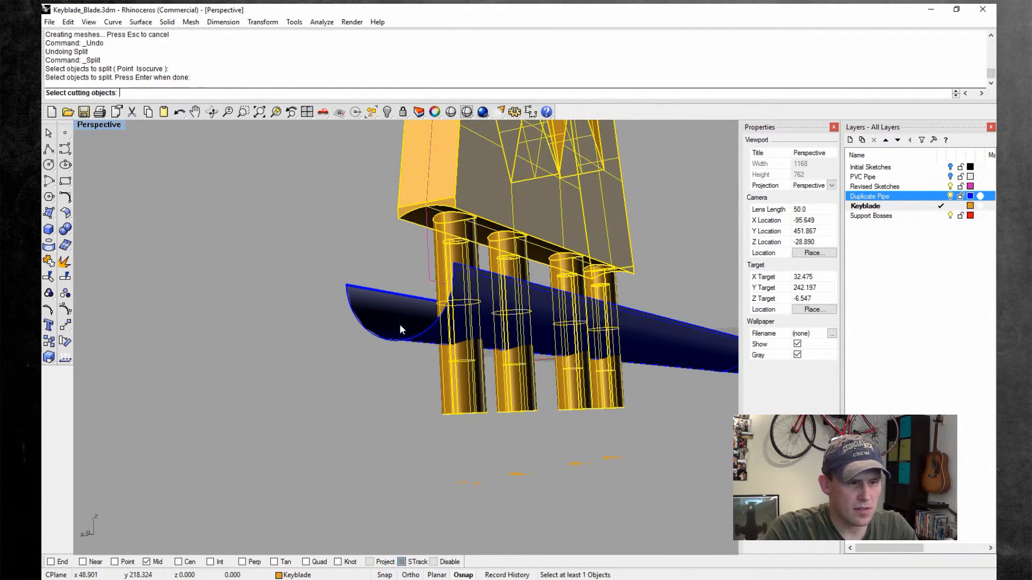
pyautogui.click(399, 324)
pyautogui.rightClick(437, 394)
# - Delete the four boss pieces that stick out below the half-pipe surface
pyautogui.click(463, 395)
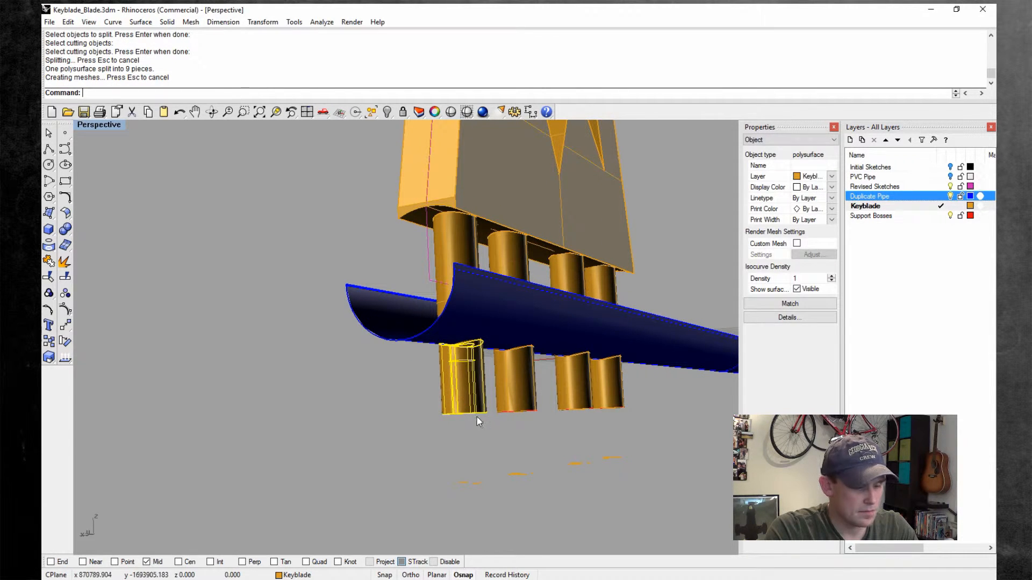
pyautogui.press('Delete')
pyautogui.click(517, 390)
pyautogui.press('Delete')
pyautogui.click(580, 398)
pyautogui.press('Delete')
pyautogui.click(606, 395)
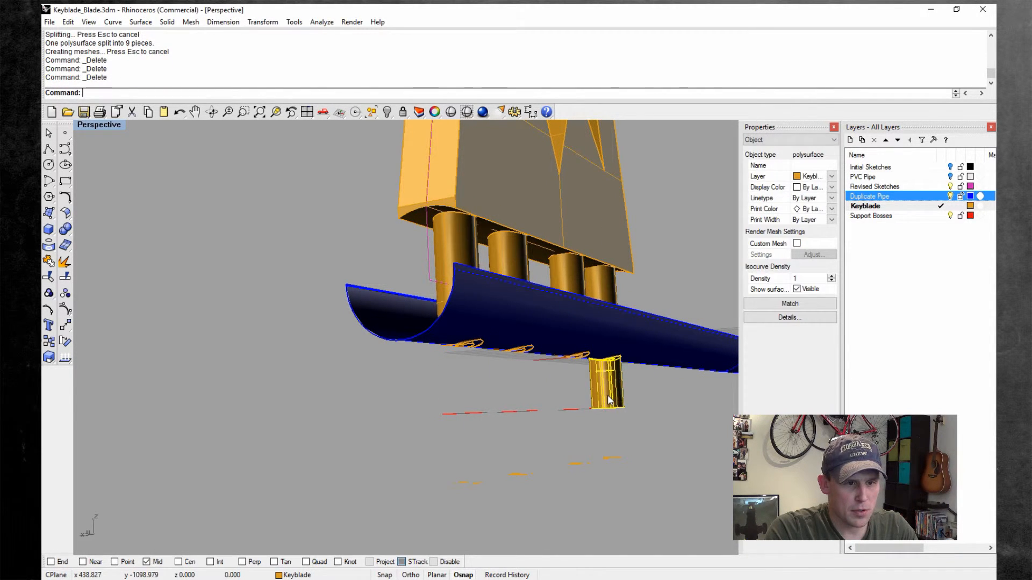
pyautogui.press('Delete')
# - Split the half-pipe surface with the keyblade and delete the surplus surface around the boss ends
pyautogui.moveTo(594, 393); pyautogui.dragTo(465, 381, button='right')
pyautogui.press('Return')
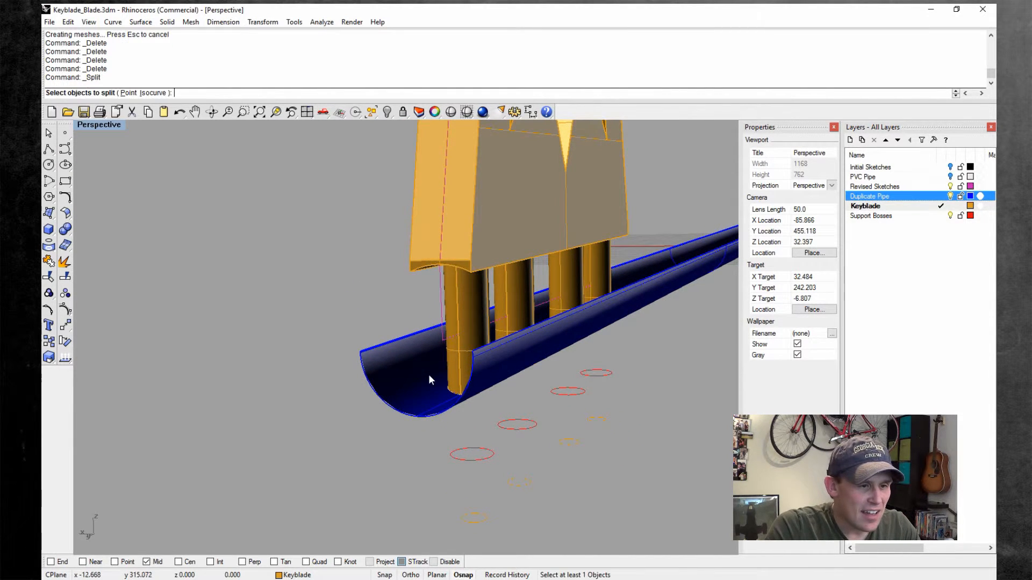
pyautogui.click(427, 374)
pyautogui.press('Return')
pyautogui.click(462, 299)
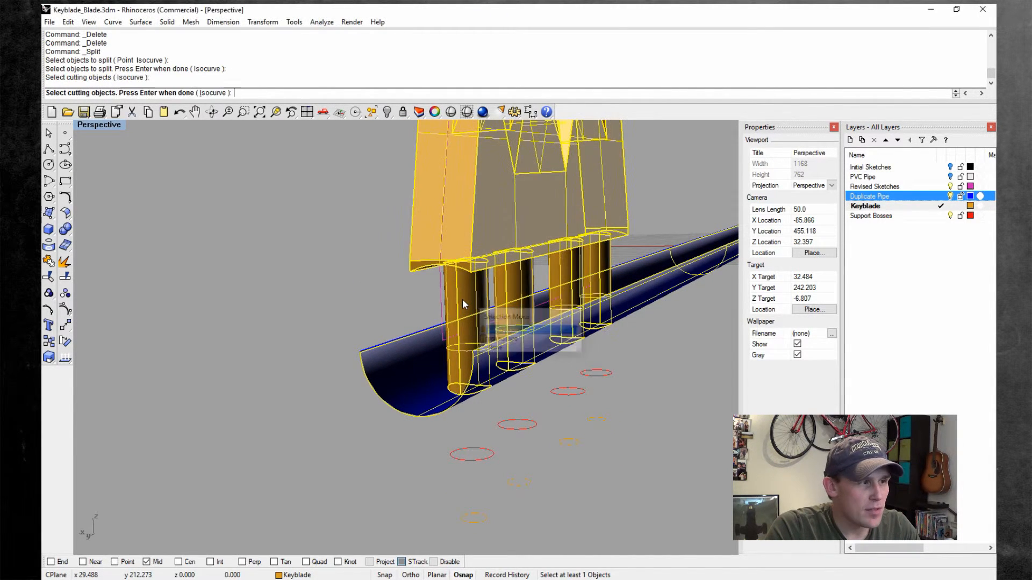
pyautogui.press('Return')
pyautogui.click(395, 378)
pyautogui.moveTo(429, 382); pyautogui.dragTo(426, 318, button='right')
pyautogui.press('Delete')
# - Split the curved end cap of the first boss with its screw-hole surface and delete the inner disc
pyautogui.scroll(3, 368, 246)
pyautogui.click(369, 246)
pyautogui.scroll(5, 395, 265)
pyautogui.scroll(-5, 415, 268)
pyautogui.hotkey('ctrl', 'shift', 's')
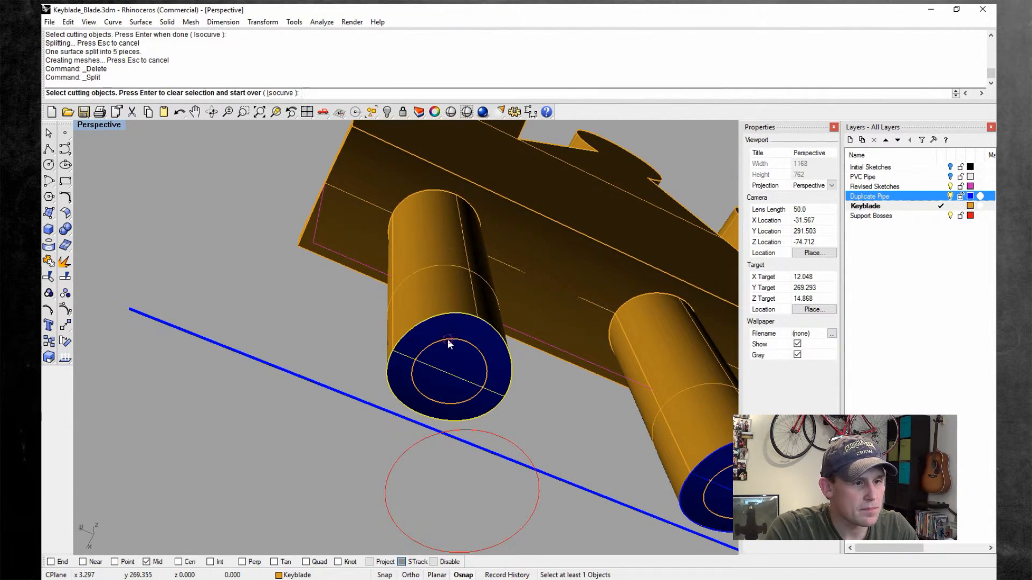
pyautogui.click(448, 339)
pyautogui.press('Return')
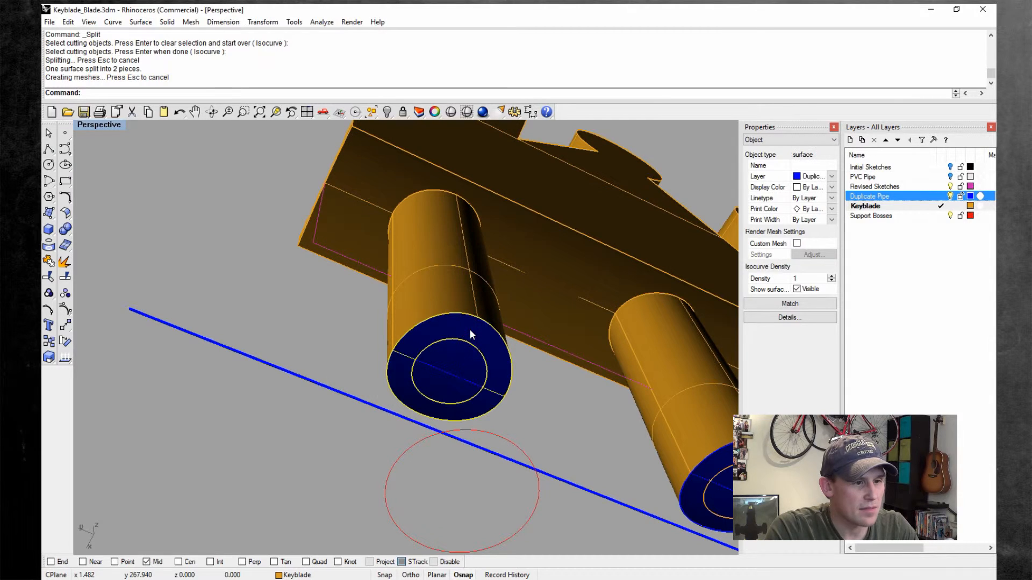
pyautogui.click(447, 364)
pyautogui.press('Delete')
# - Open the second boss's screw hole by splitting its end cap with the hole surface and deleting the inner disc
pyautogui.moveTo(447, 362); pyautogui.dragTo(475, 334, button='right')
pyautogui.click(607, 448)
pyautogui.hotkey('ctrl', 'shift', 's')
pyautogui.click(598, 421)
pyautogui.press('Return')
pyautogui.click(600, 432)
pyautogui.press('Delete')
# - Split the third boss's end cap with its screw-hole surface and delete the disc covering the hole
pyautogui.scroll(5, 495, 411)
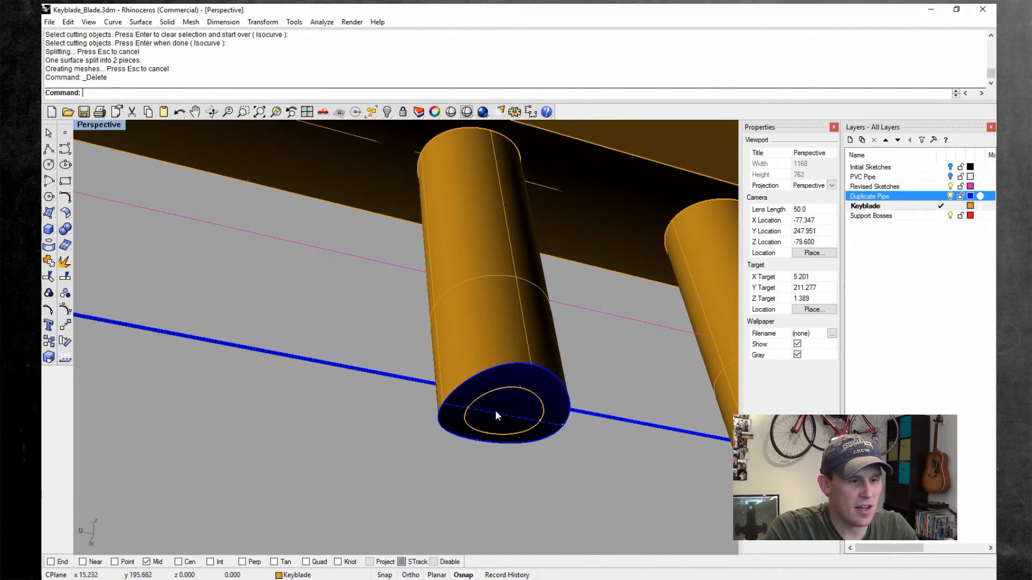
pyautogui.click(497, 413)
pyautogui.moveTo(499, 414); pyautogui.dragTo(504, 328, button='right')
pyautogui.press('Return')
pyautogui.click(520, 388)
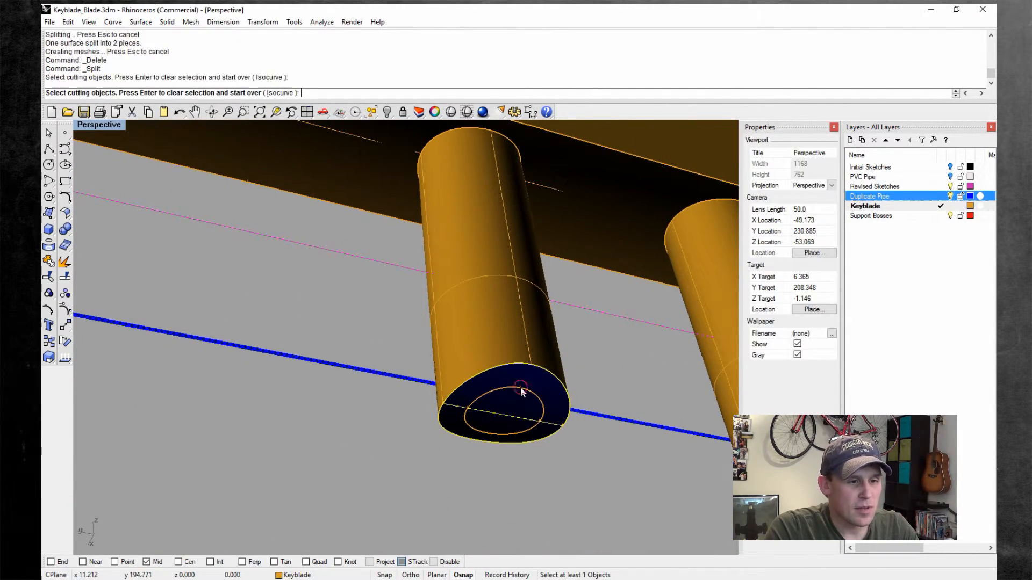
pyautogui.press('Return')
pyautogui.click(503, 407)
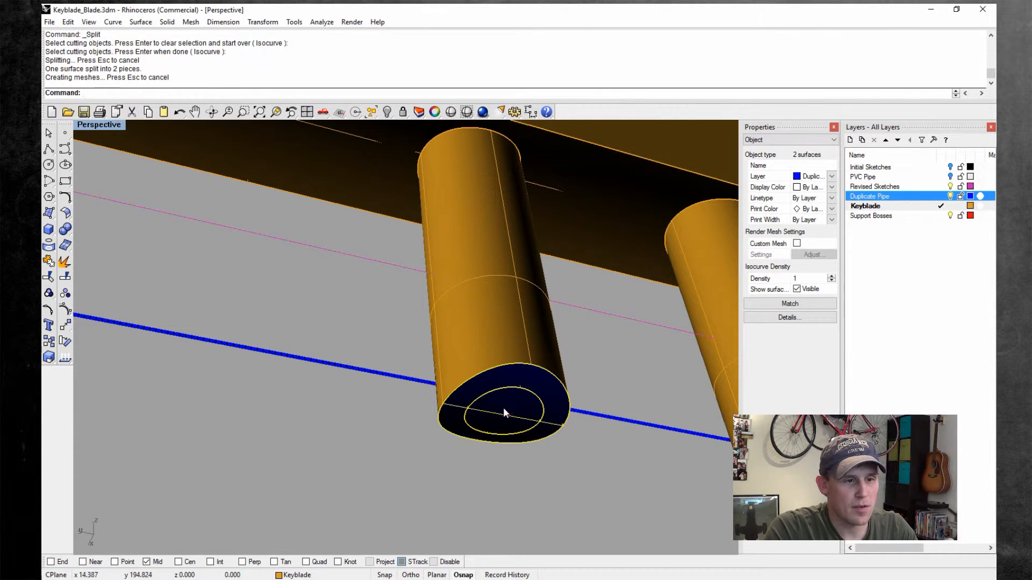
pyautogui.press('Delete')
# - Split the fourth boss's end cap with its screw-hole surface and delete the disc covering the hole
pyautogui.moveTo(503, 407); pyautogui.dragTo(521, 426, button='right')
pyautogui.scroll(-3, 521, 425)
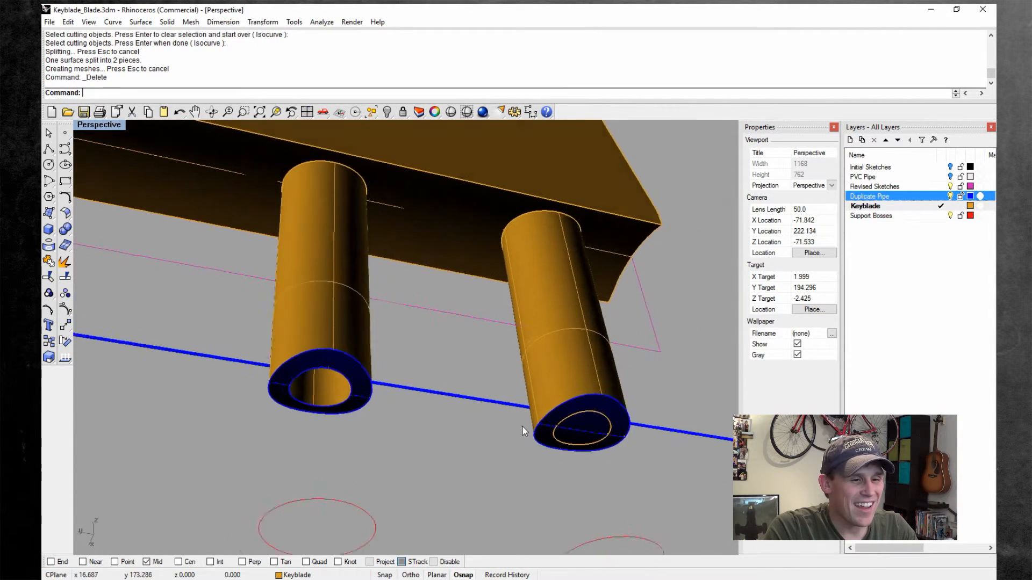
pyautogui.scroll(3, 523, 427)
pyautogui.click(612, 424)
pyautogui.press('Return')
pyautogui.click(611, 424)
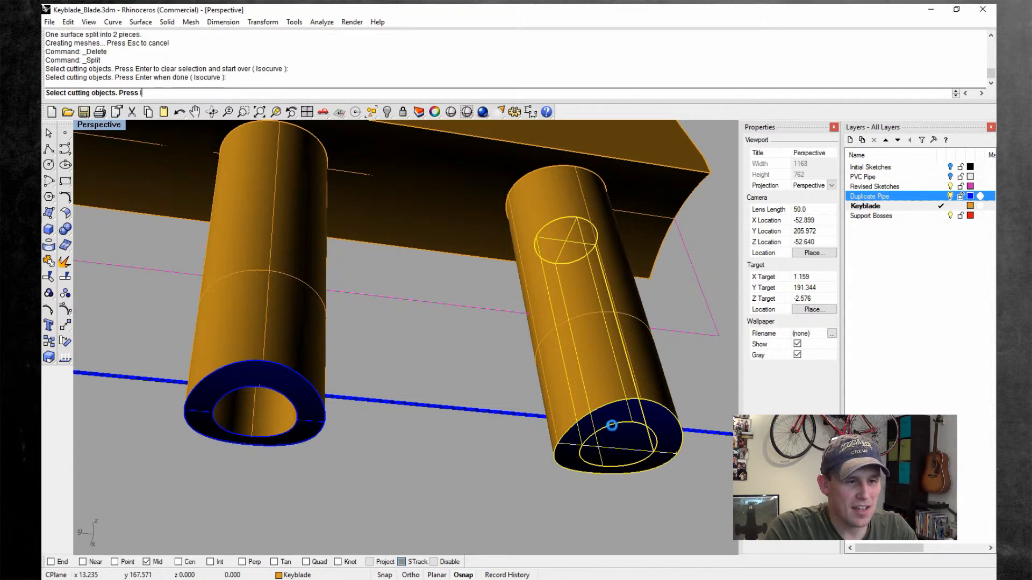
pyautogui.press('Return')
pyautogui.click(616, 442)
pyautogui.press('Delete')
# - Delete the leftover thin strip of the pipe surface beside the bosses
pyautogui.moveTo(594, 390); pyautogui.dragTo(581, 250, button='right')
pyautogui.click(585, 430)
pyautogui.press('Delete')
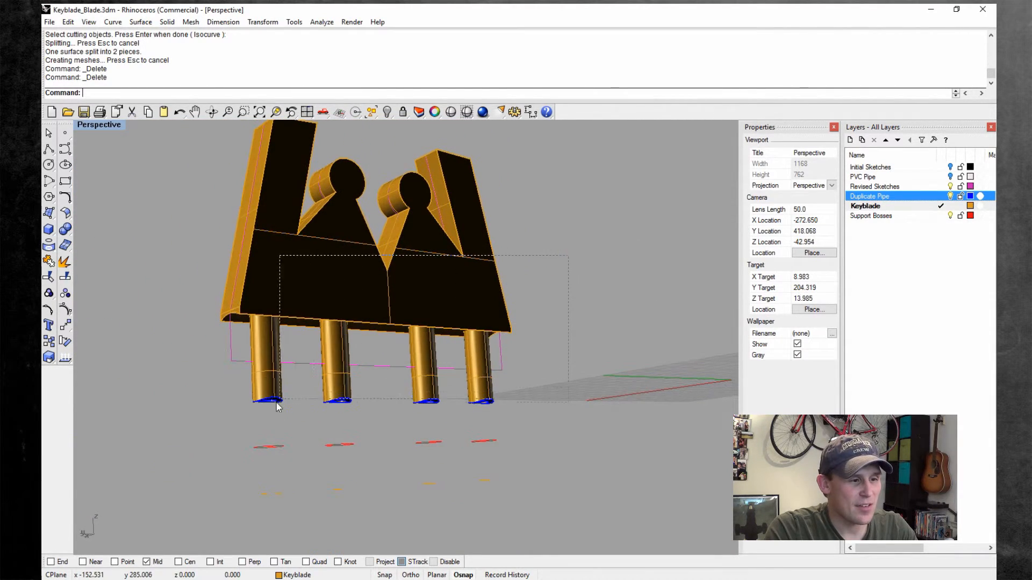
# - Join the blade, the screw-hole surfaces and the four ring-shaped end caps
pyautogui.hotkey('ctrl', 'a')
pyautogui.click(67, 22)
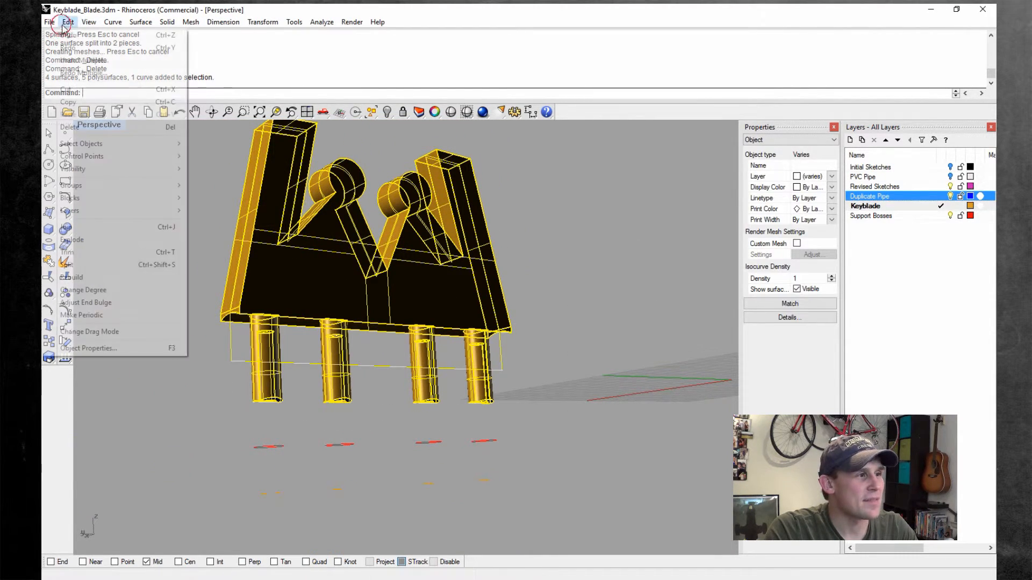
pyautogui.click(82, 226)
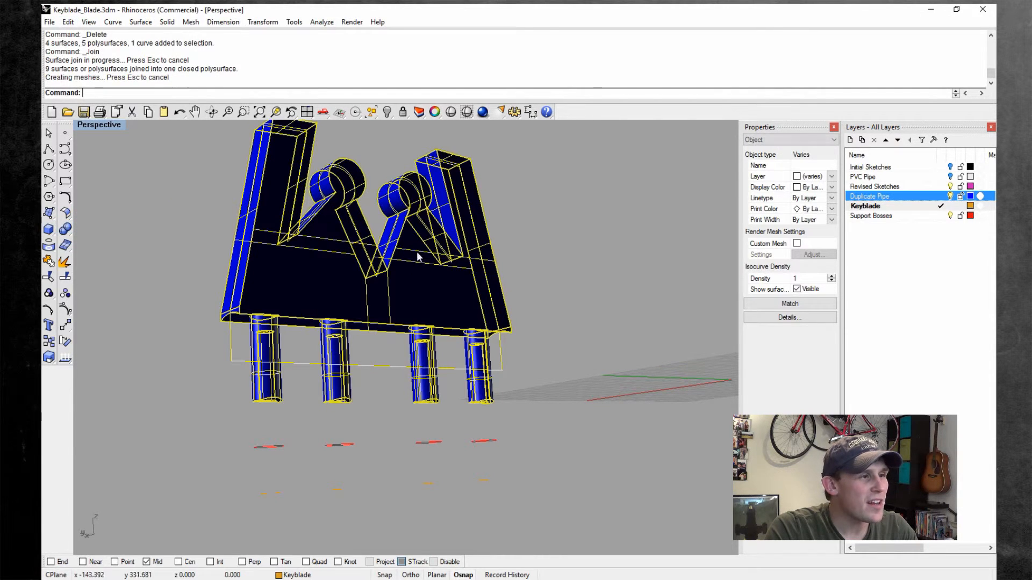
# - Move the joined keyblade to the Duplicate Pipe layer
pyautogui.rightClick(935, 199)
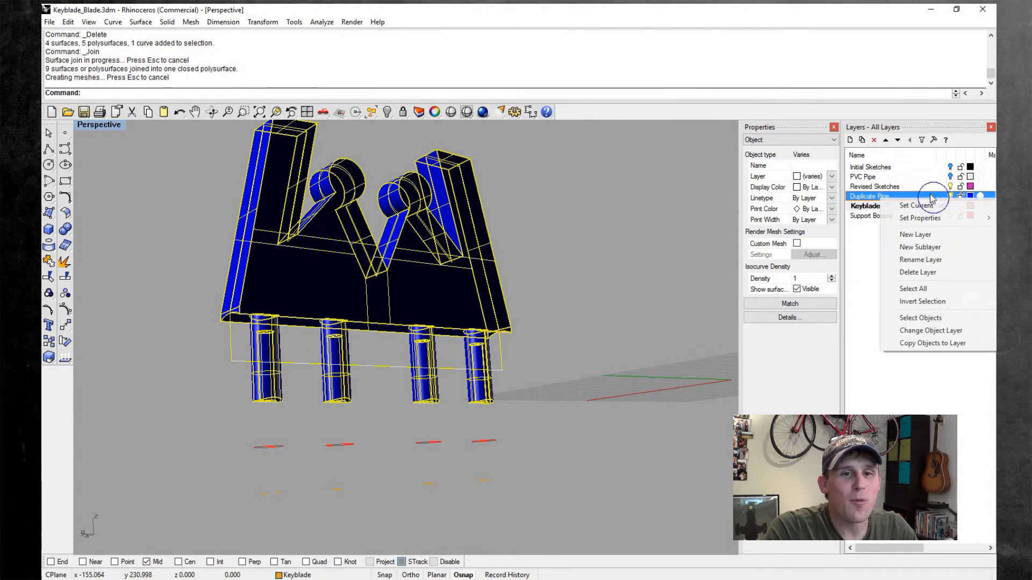
pyautogui.click(927, 330)
pyautogui.moveTo(573, 298); pyautogui.dragTo(569, 291, button='right')
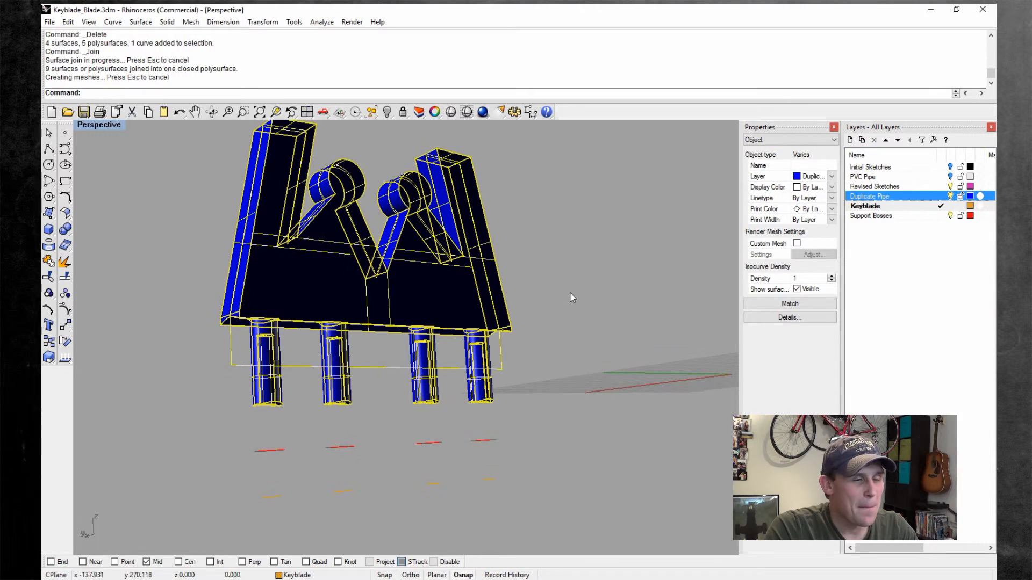
# - Move the joined keyblade to the Keyblade layer and inspect the open boss ends from below
pyautogui.rightClick(923, 209)
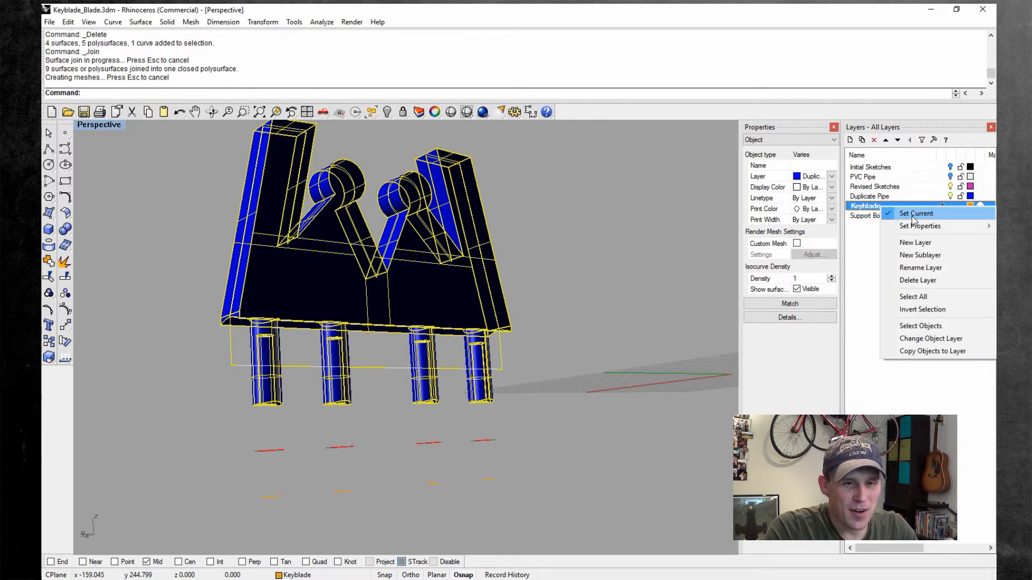
pyautogui.click(935, 337)
pyautogui.moveTo(661, 338); pyautogui.dragTo(367, 347, button='right')
pyautogui.click(603, 288)
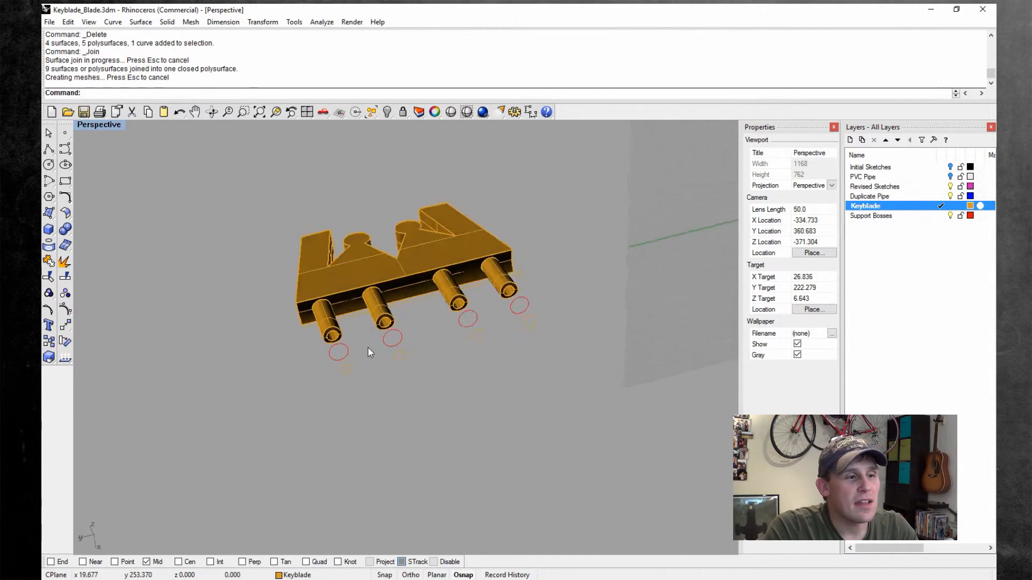
# - Hide the Revised Sketches layer, show the PVC Pipe layer, and check how the screw bosses fit inside the pipe
pyautogui.scroll(5, 368, 346)
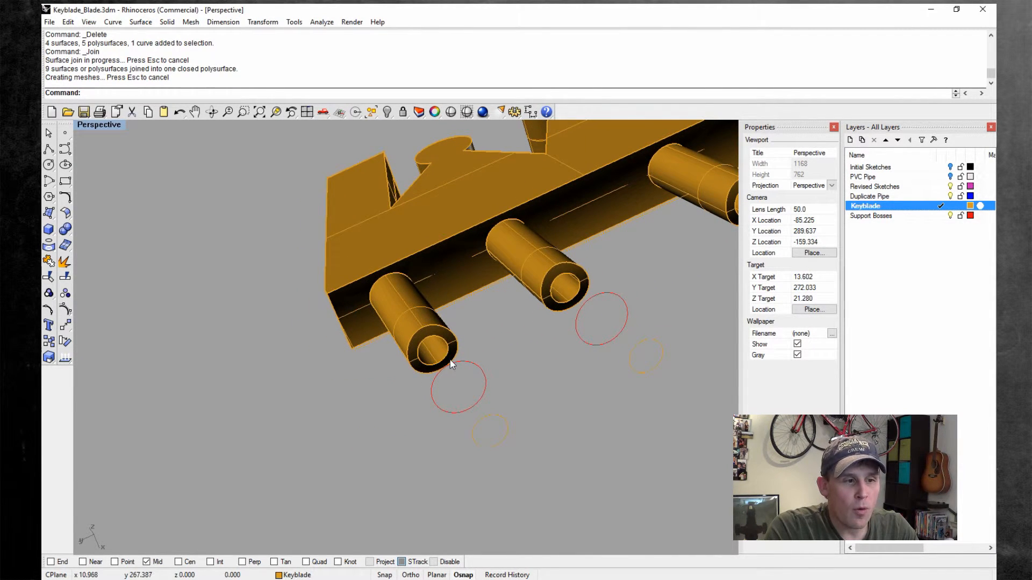
pyautogui.moveTo(482, 368)
pyautogui.mouseDown(button='right')
pyautogui.moveTo(551, 399)
pyautogui.moveTo(618, 387)
pyautogui.mouseUp(button='right')
pyautogui.click(950, 186)
pyautogui.click(950, 177)
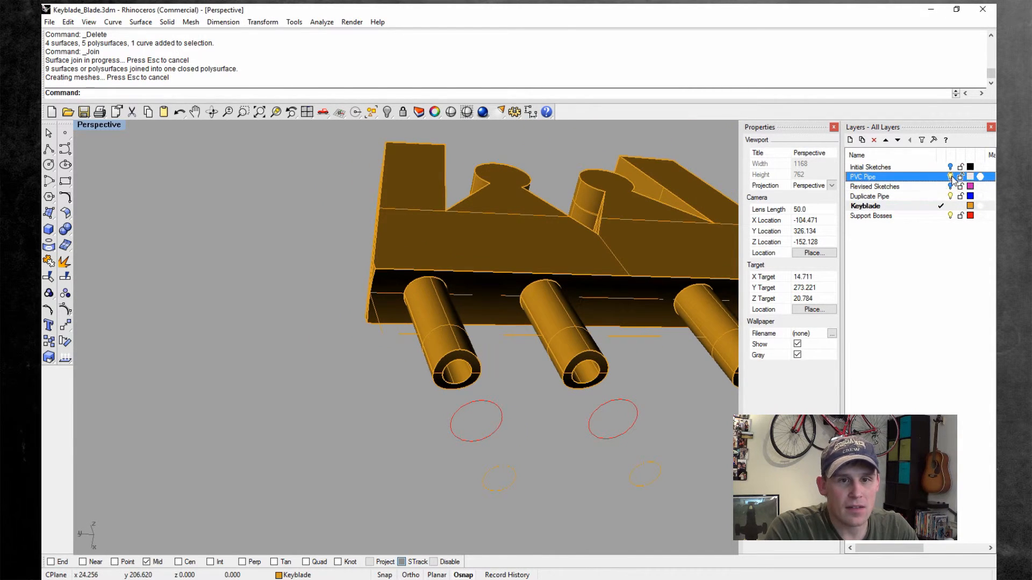
pyautogui.moveTo(634, 300)
pyautogui.mouseDown(button='right')
pyautogui.moveTo(503, 473)
pyautogui.moveTo(491, 514)
pyautogui.moveTo(454, 337)
pyautogui.moveTo(469, 343)
pyautogui.moveTo(474, 357)
pyautogui.moveTo(440, 368)
pyautogui.moveTo(469, 392)
pyautogui.moveTo(465, 375)
pyautogui.moveTo(469, 398)
pyautogui.moveTo(471, 308)
pyautogui.moveTo(475, 439)
pyautogui.moveTo(488, 475)
pyautogui.moveTo(463, 361)
pyautogui.mouseUp(button='right')
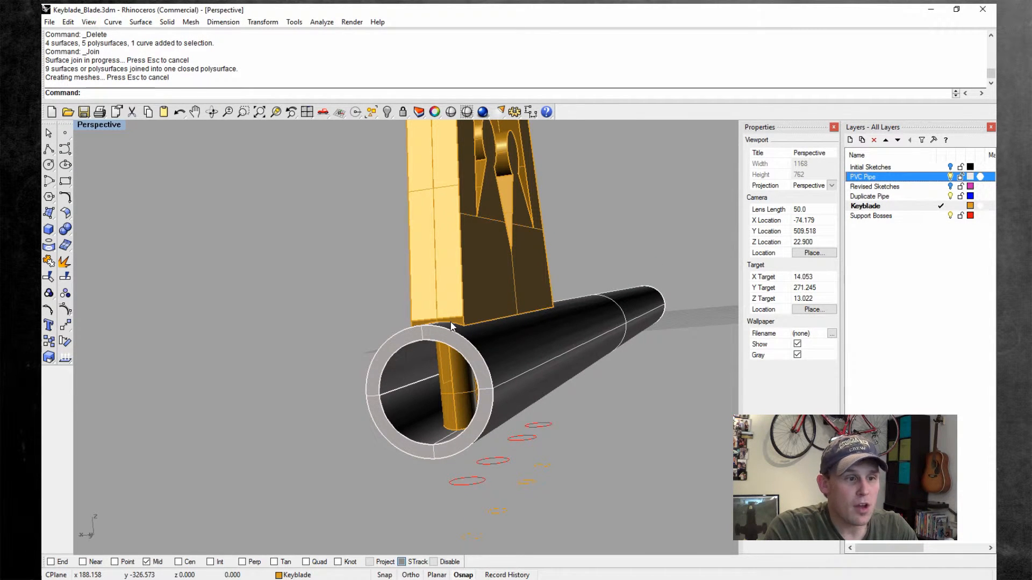
pyautogui.moveTo(453, 302); pyautogui.dragTo(475, 343, button='right')
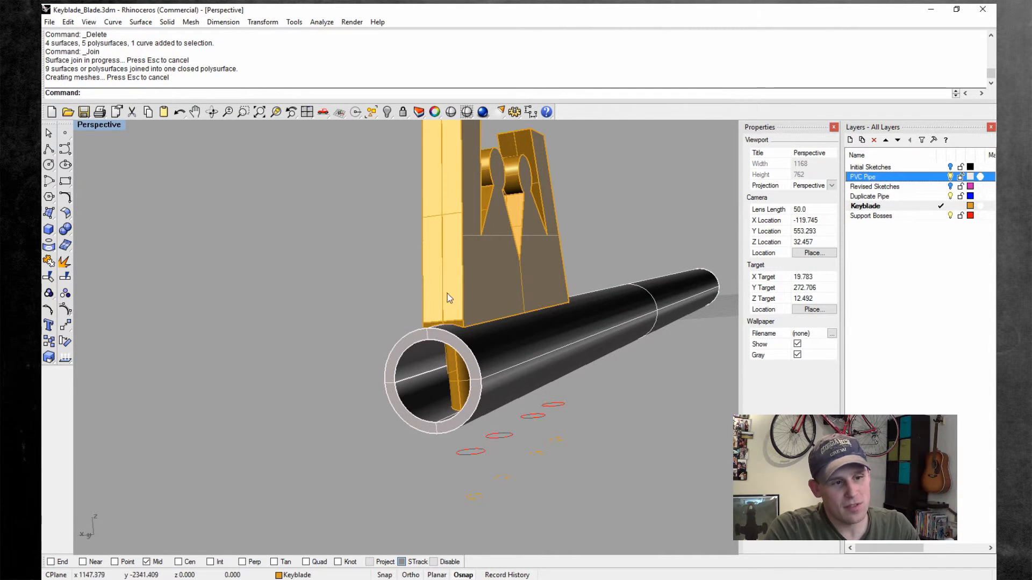
pyautogui.moveTo(455, 424); pyautogui.dragTo(395, 291, button='right')
# - Select the joined keyblade to check its bosses within the pipe, and save the model file
pyautogui.click(487, 415)
pyautogui.scroll(-4, 607, 260)
pyautogui.click(597, 272)
pyautogui.scroll(-4, 579, 263)
pyautogui.click(329, 281)
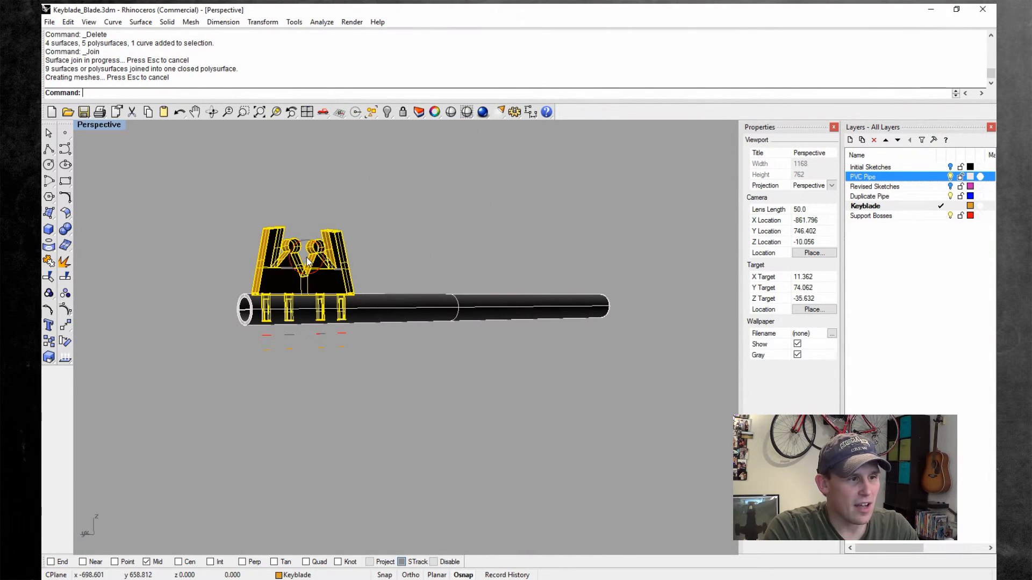
pyautogui.click(49, 22)
pyautogui.click(74, 64)
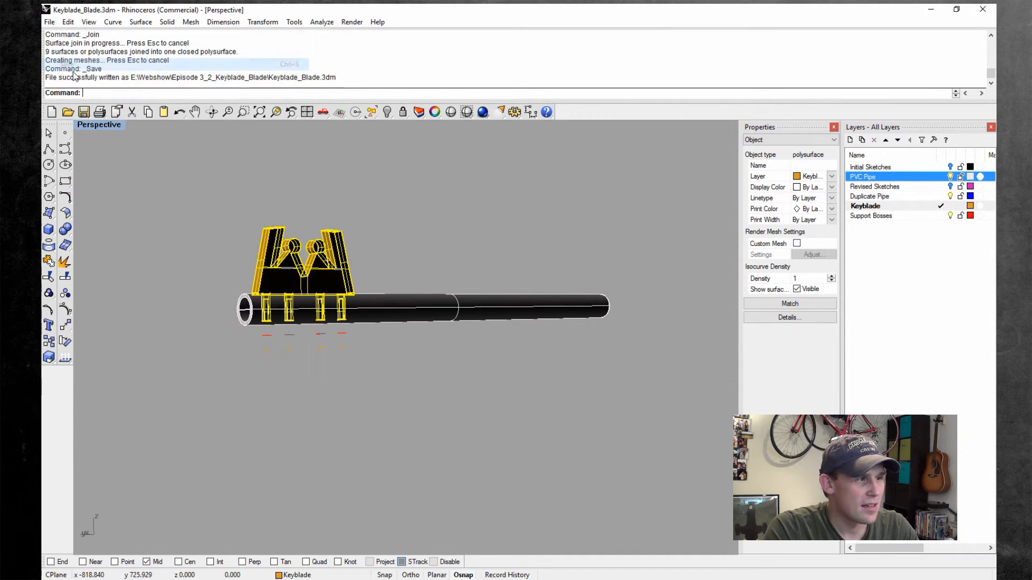
pyautogui.moveTo(379, 236); pyautogui.dragTo(438, 290, button='right')
pyautogui.click(341, 480)
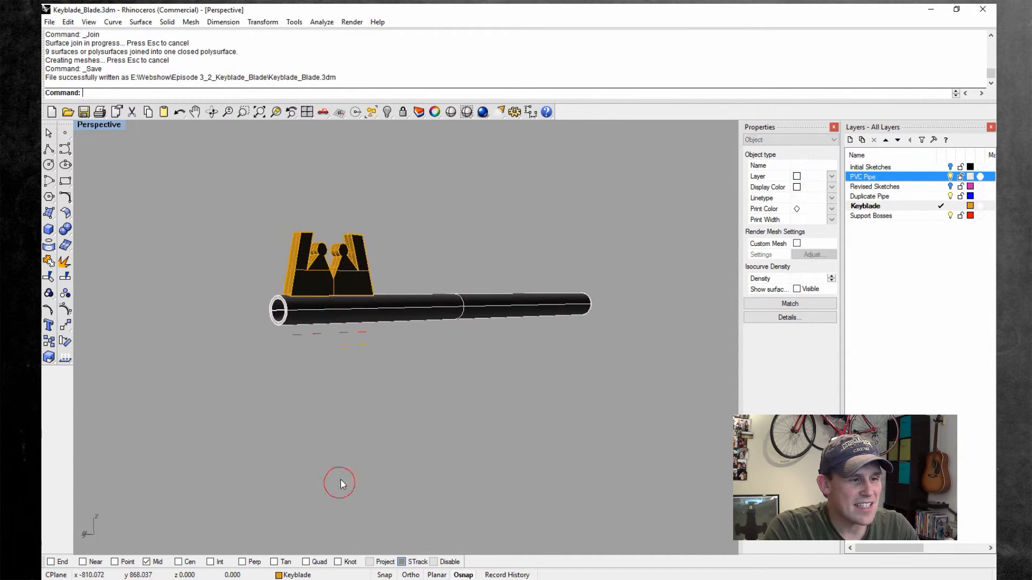
# - Return to the four-viewport layout and show the Initial Sketches layer
pyautogui.moveTo(340, 478); pyautogui.dragTo(250, 438, button='right')
pyautogui.click(111, 127)
pyautogui.click(112, 127)
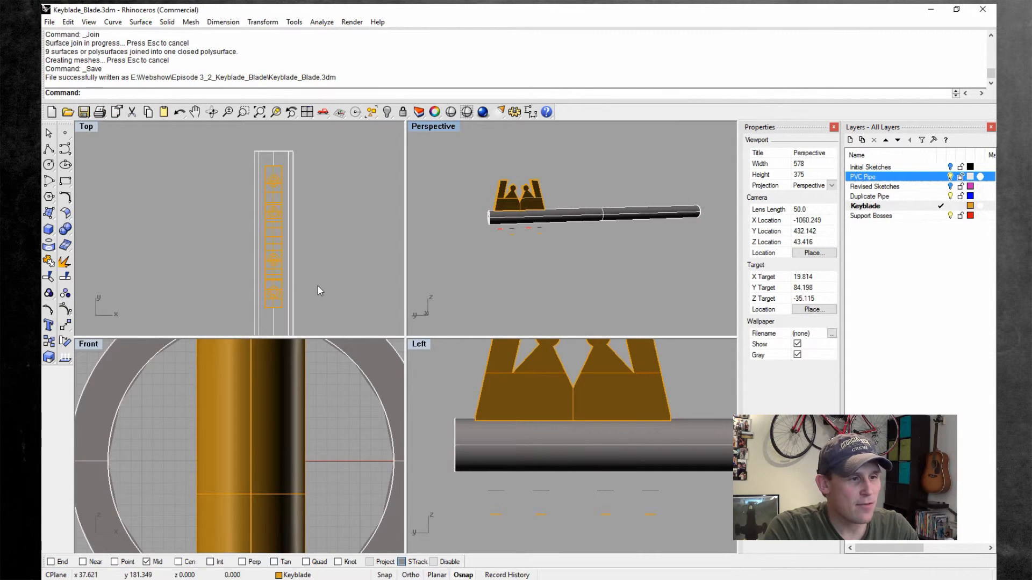
pyautogui.scroll(-5, 535, 408)
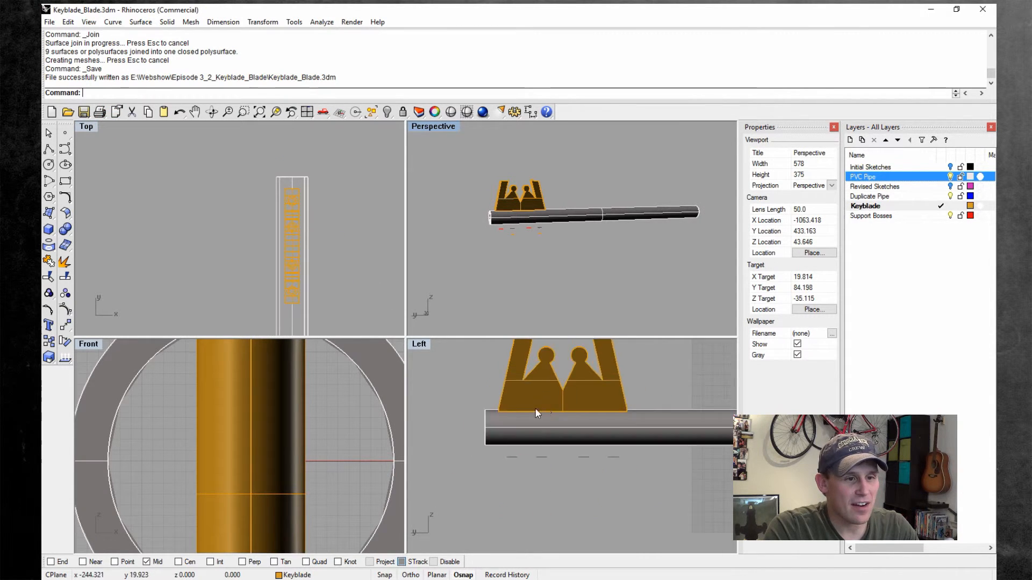
pyautogui.click(951, 168)
# - Examine the initial sketches at the pipe's far end in a maximized Left view, and restore the four-viewport layout
pyautogui.scroll(9, 666, 380)
pyautogui.scroll(-7, 554, 400)
pyautogui.scroll(2, 431, 367)
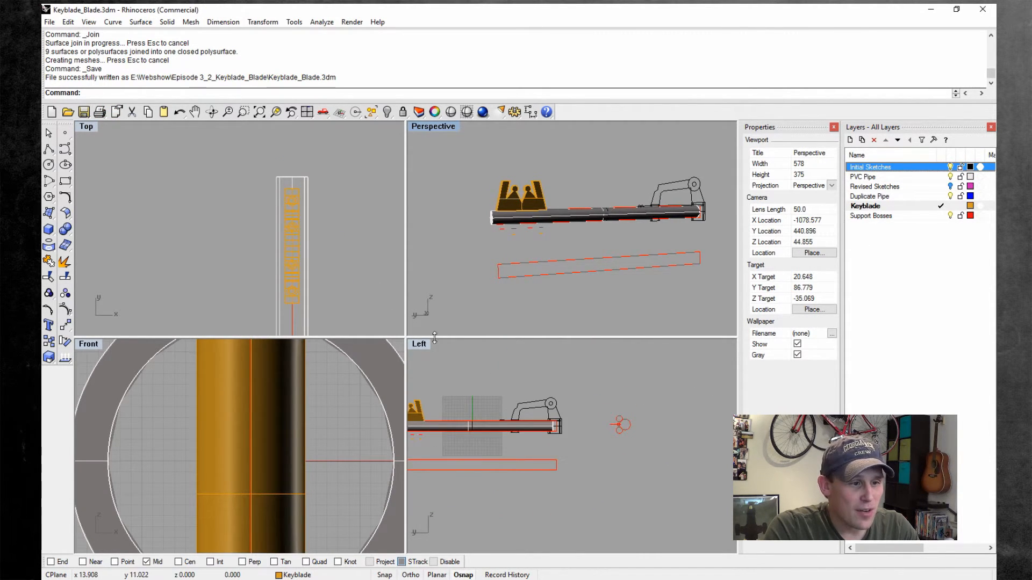
pyautogui.doubleClick(424, 343)
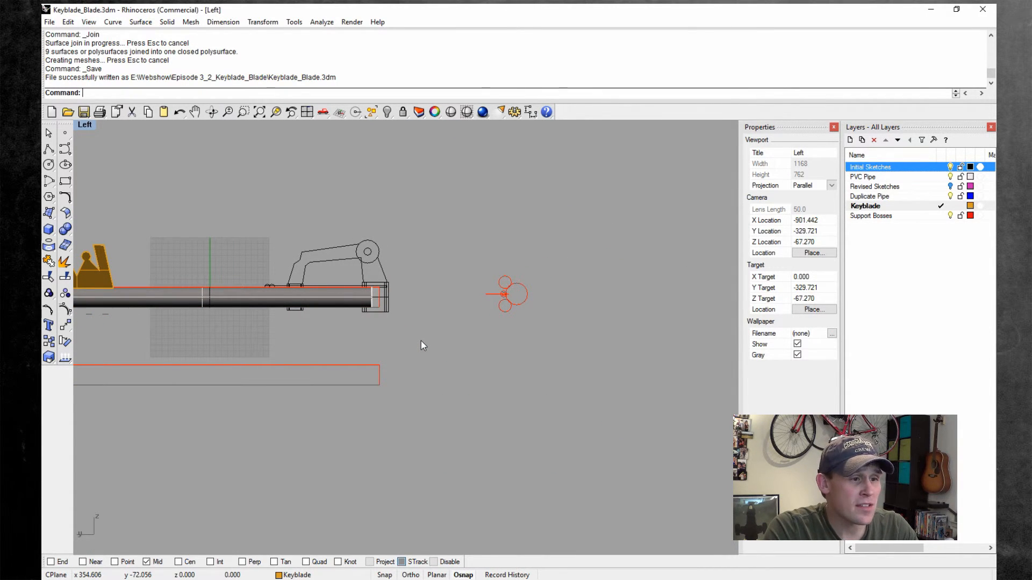
pyautogui.scroll(-3, 420, 345)
pyautogui.scroll(3, 160, 262)
pyautogui.doubleClick(87, 125)
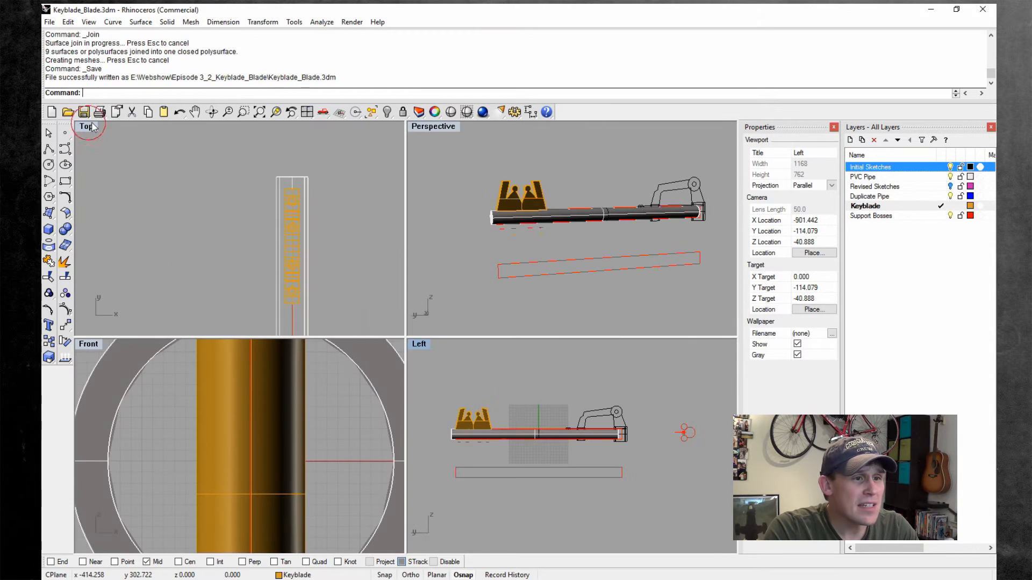